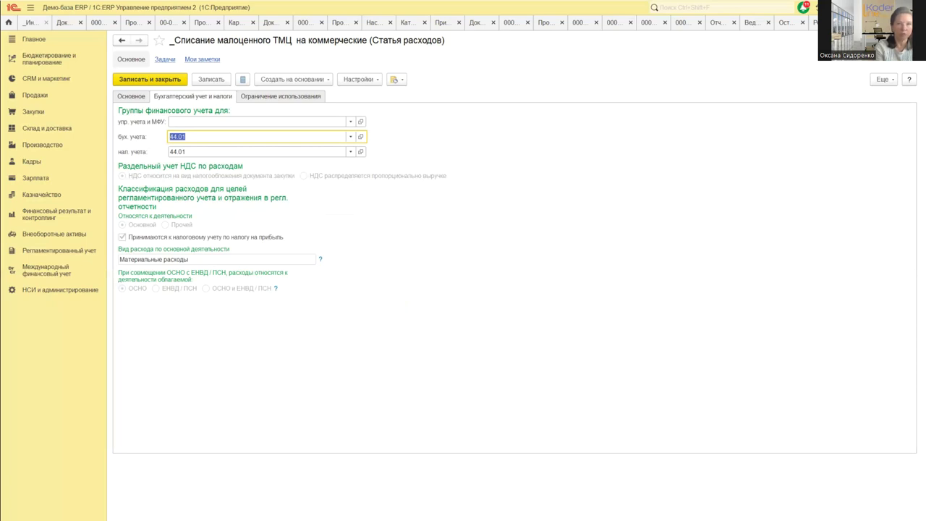
Step: Close the low-value goods write-off expense item and open the "Группы настроек финансового учета номенклатуры" list from the item classifiers
key("ctrl+Return")
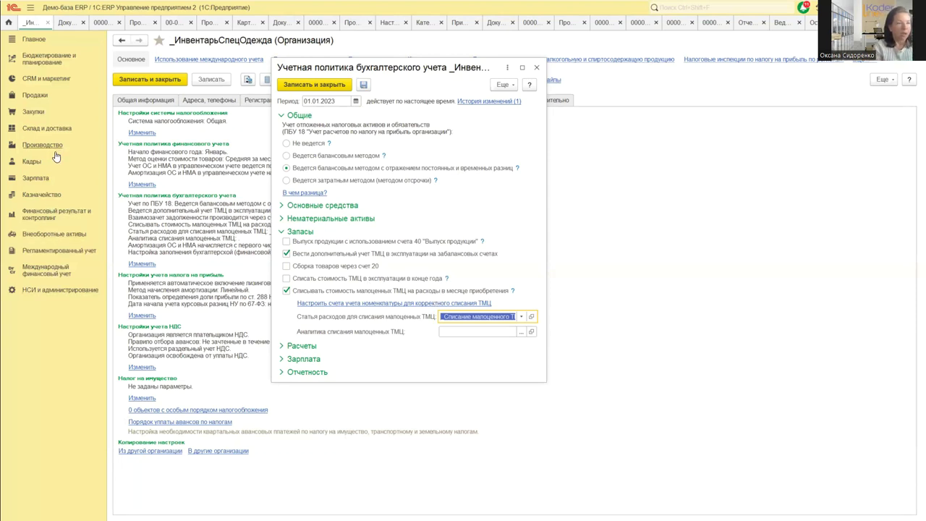
left_click(48, 293)
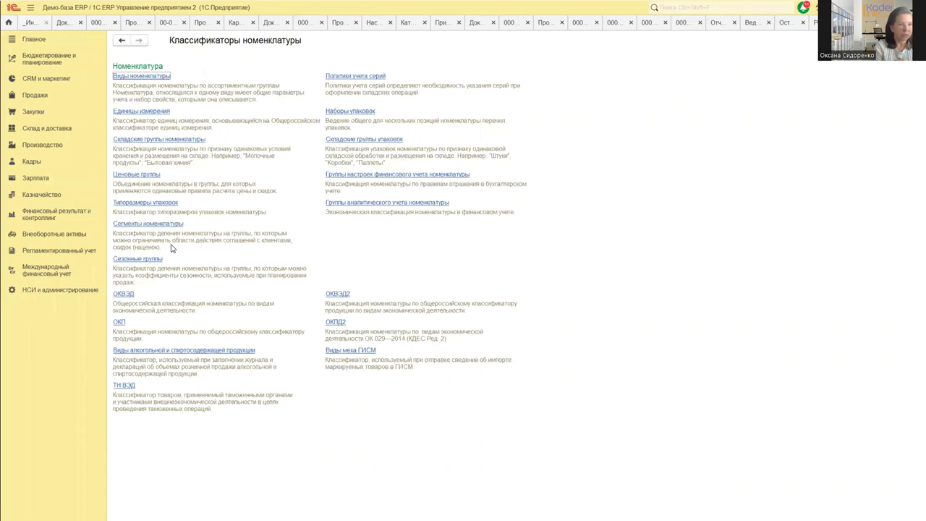
left_click(144, 75)
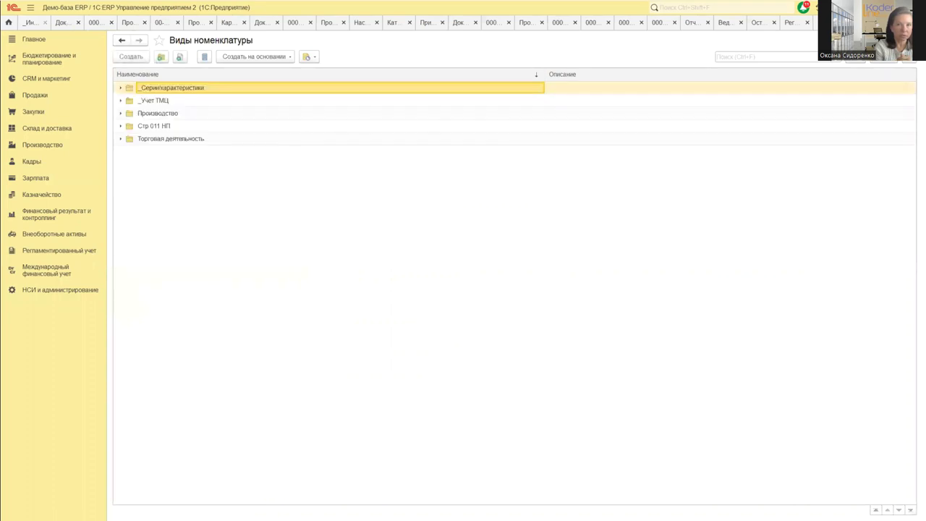
key("Escape")
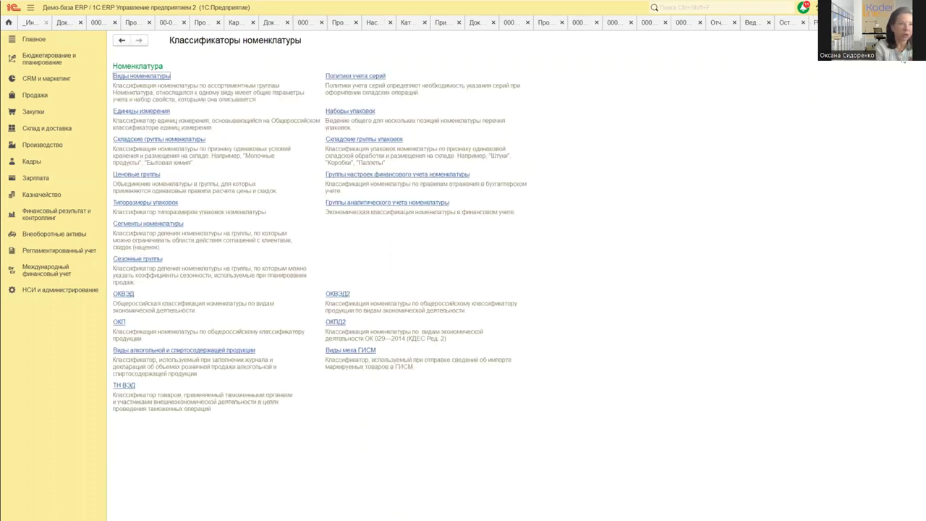
left_click(344, 176)
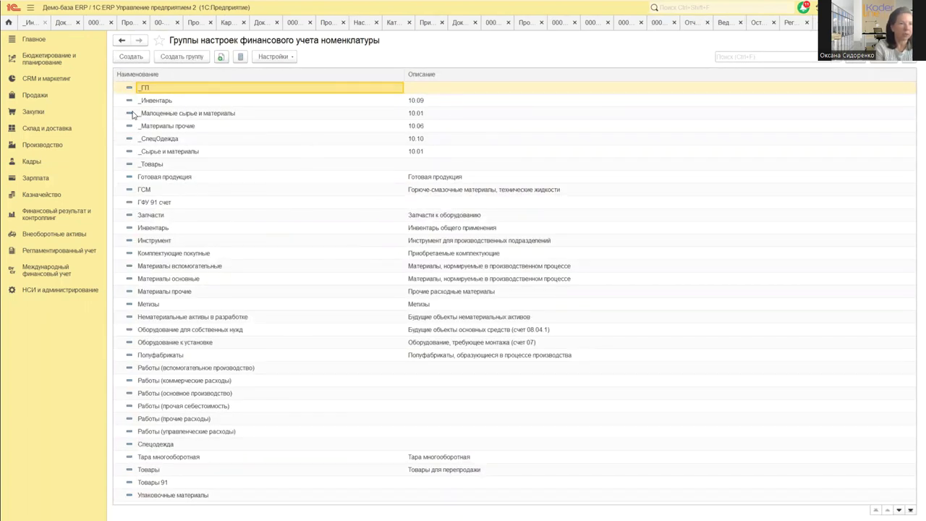
Step: Review all accounts of the "_Малоценные сырье и материалы" settings group and the help for "Относится к малоценным ТМЦ", and close the group
left_click(184, 115)
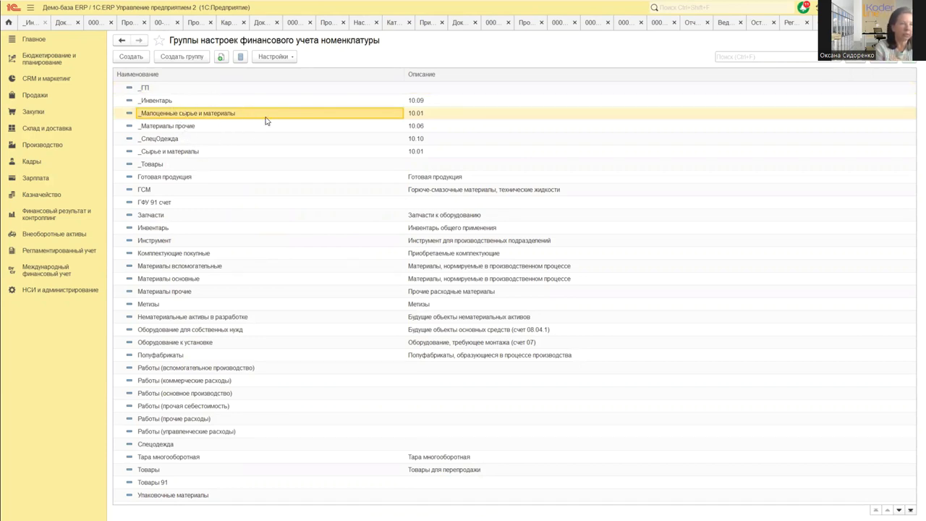
double_click(330, 117)
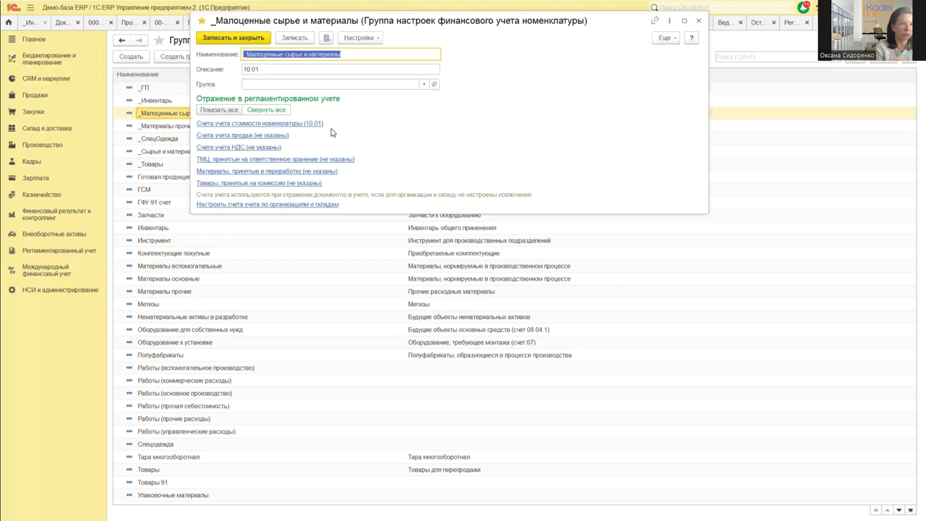
left_click(206, 111)
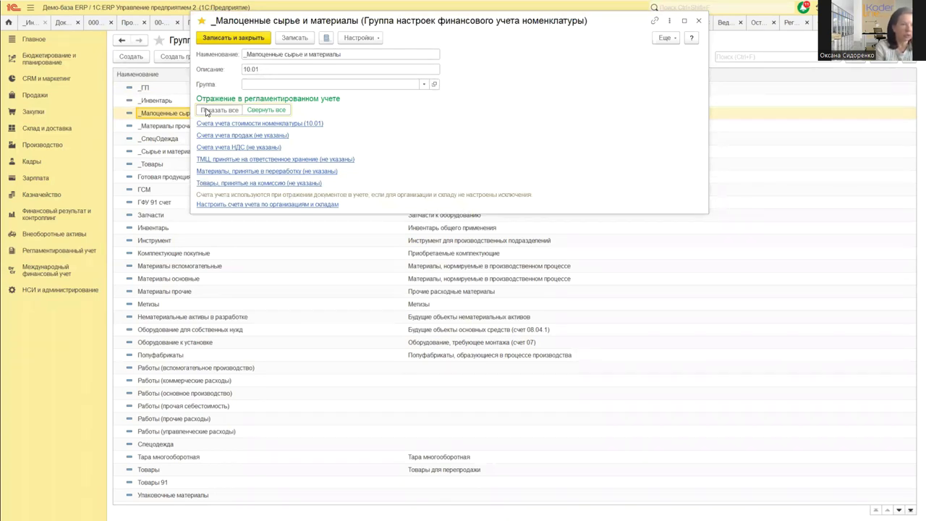
left_click(205, 111)
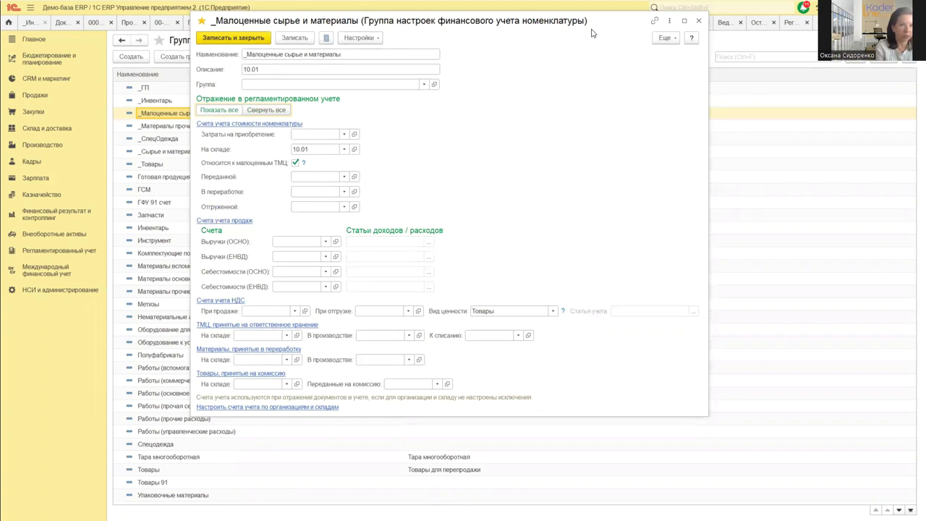
left_click(303, 164)
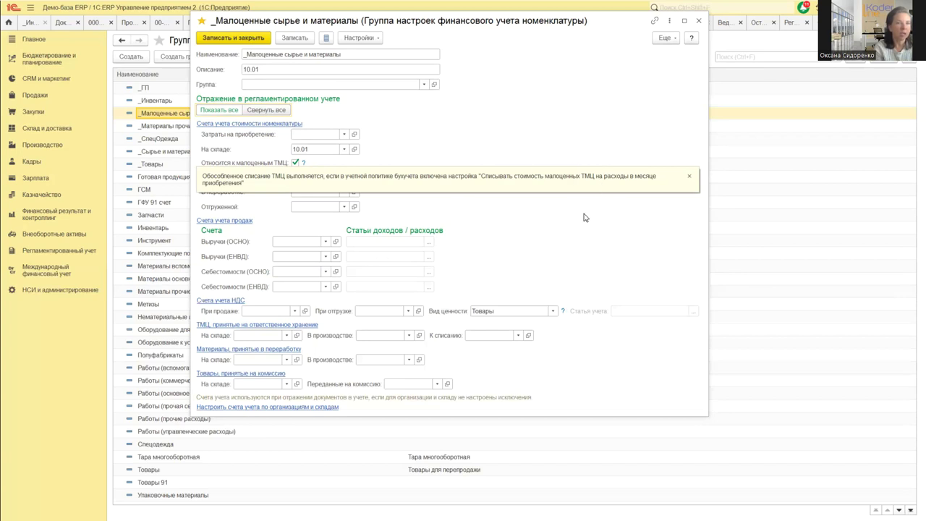
left_click(689, 176)
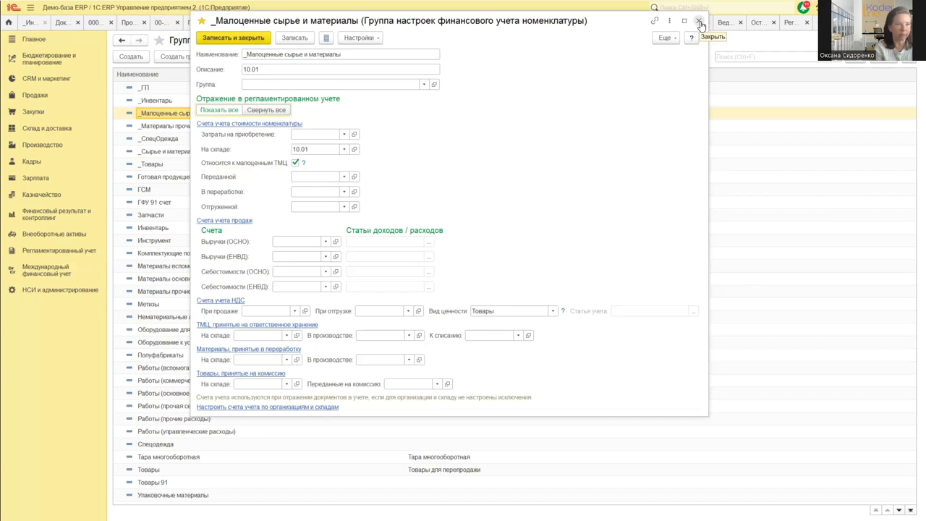
left_click(700, 24)
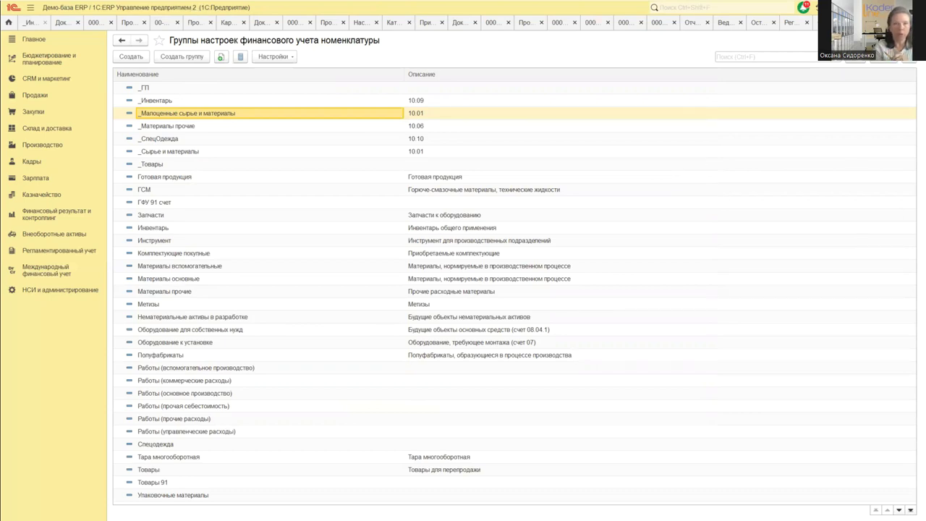
Step: Close the settings group list and accounting policy, save and close the organization "_ИнвентарьСпецОдежда", and leave the organizations list
key("Escape")
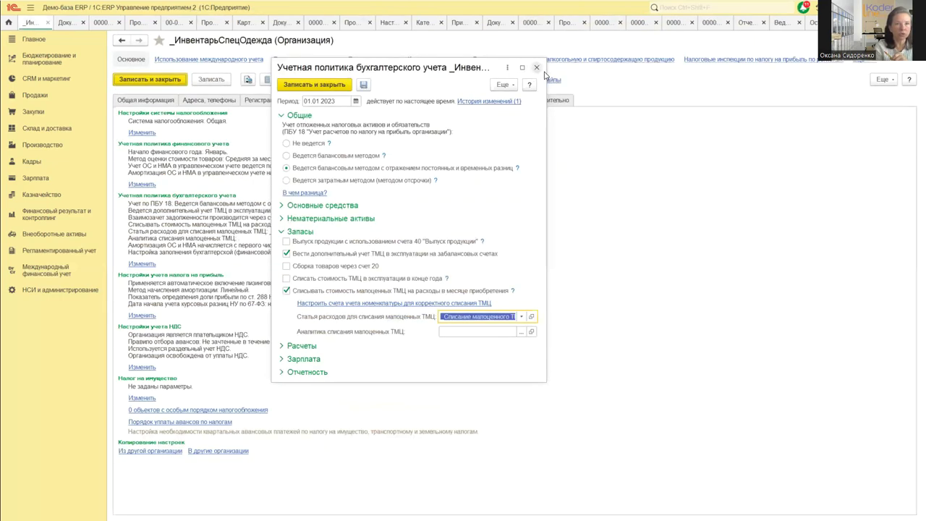
left_click(537, 69)
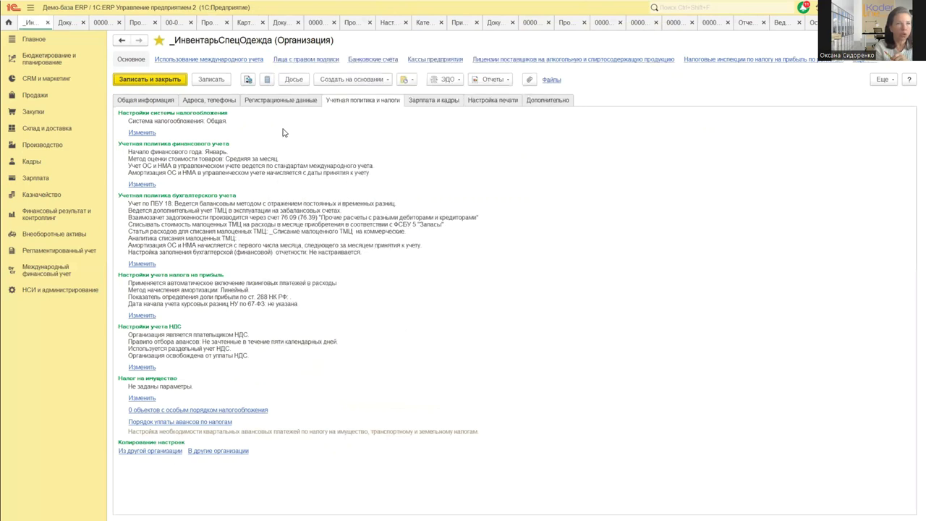
left_click(159, 81)
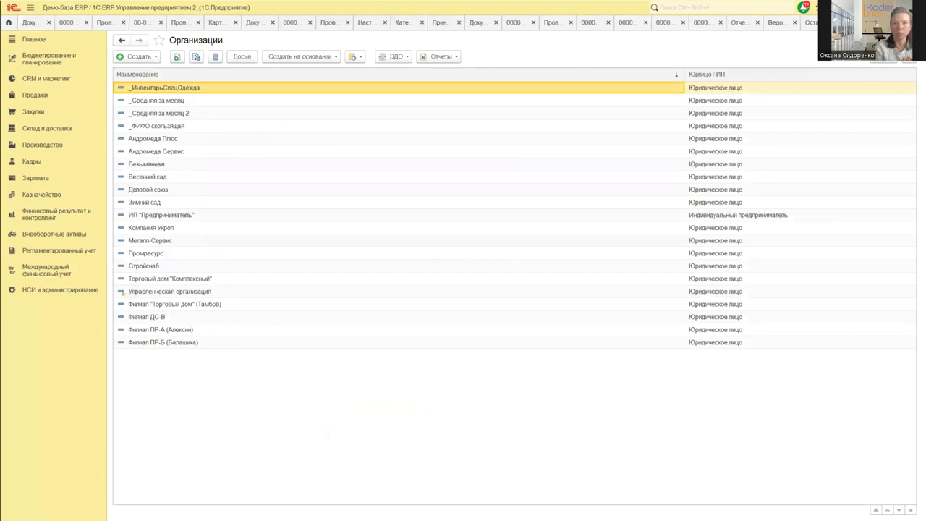
key("Return")
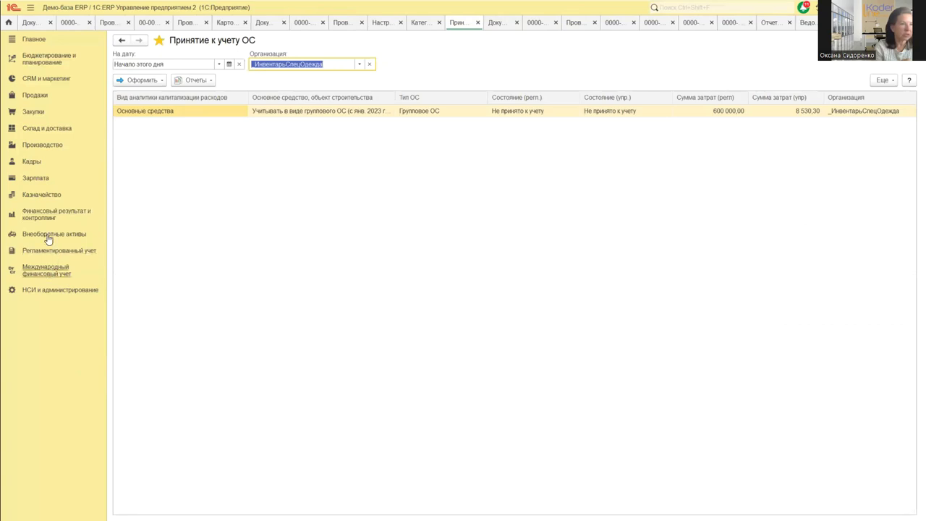
left_click(32, 113)
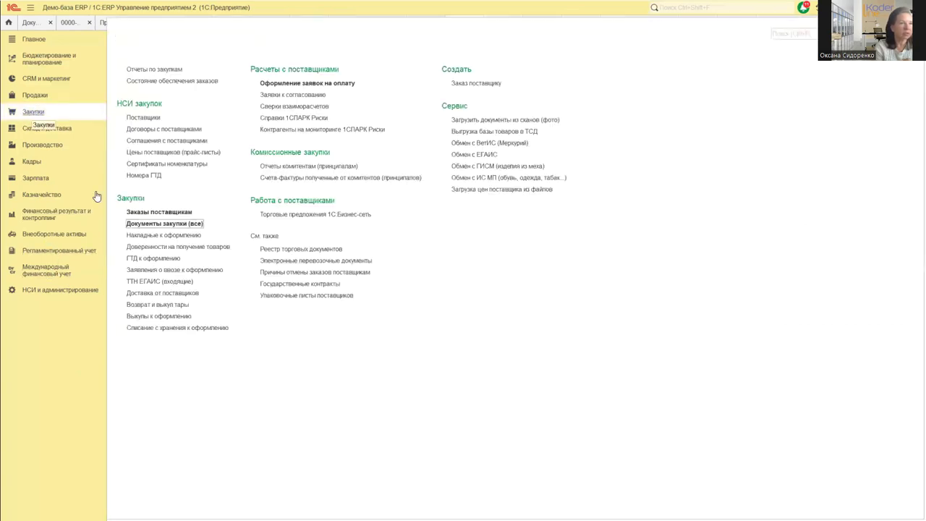
left_click(159, 223)
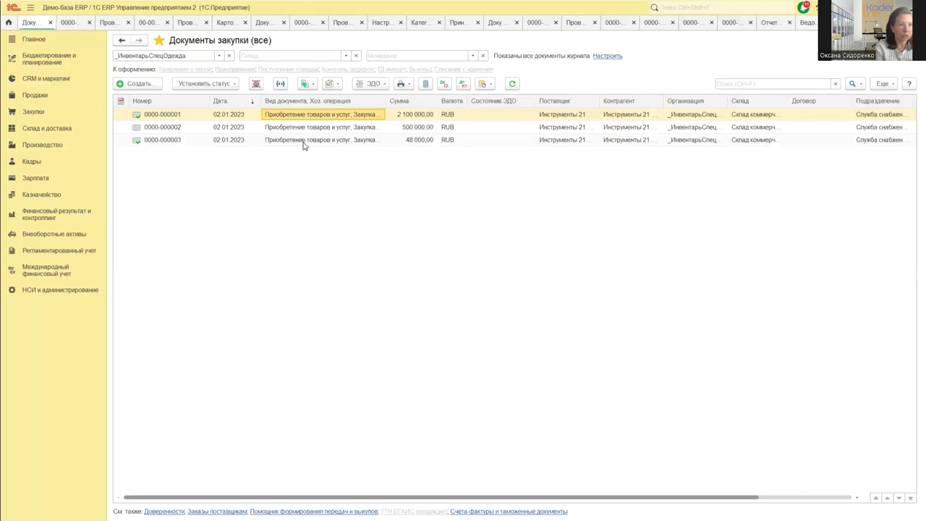
double_click(298, 117)
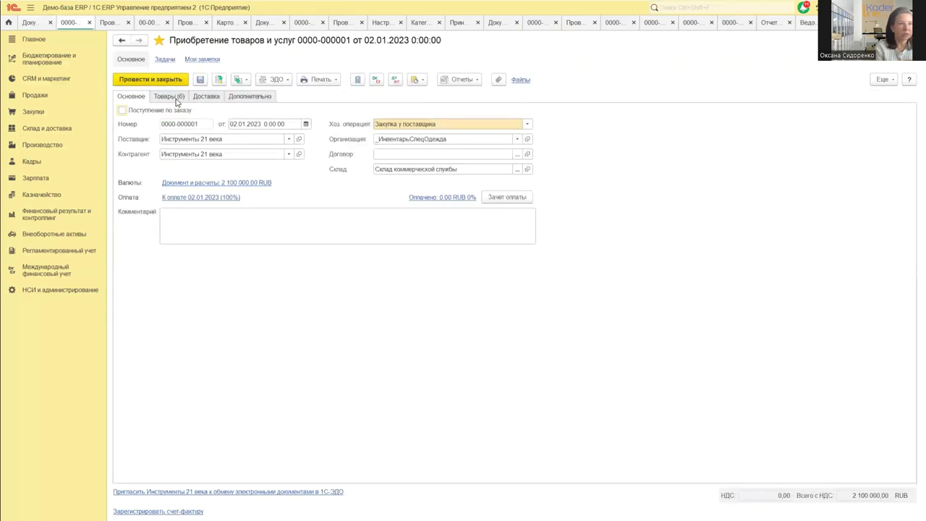
left_click_drag(330, 128, 357, 126)
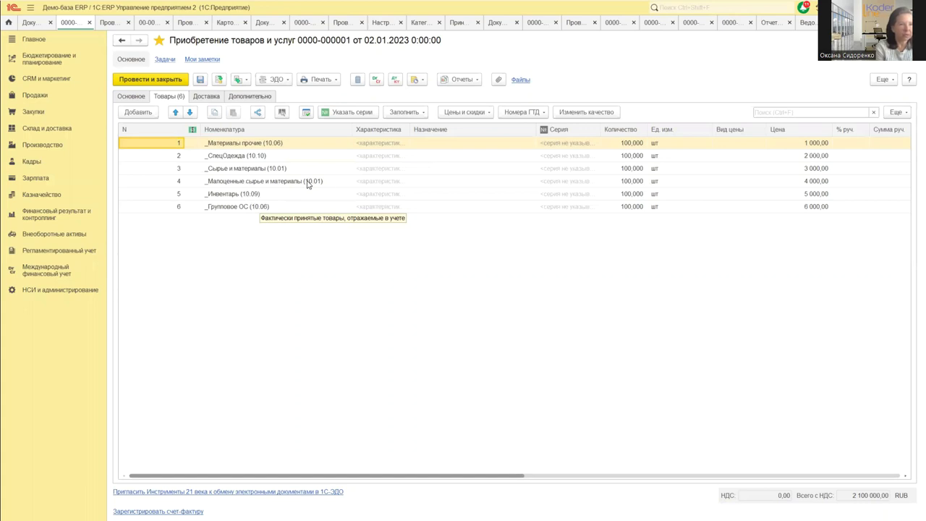
Step: Open the item card "_Малоценные сырье и материалы (10.01)" from line 4 and expand its main accounting parameters
double_click(345, 183)
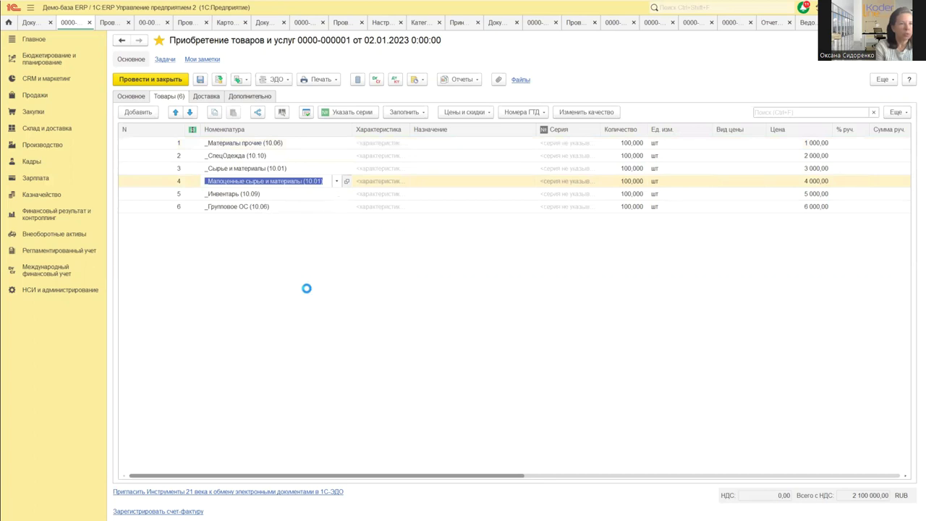
left_click(168, 75)
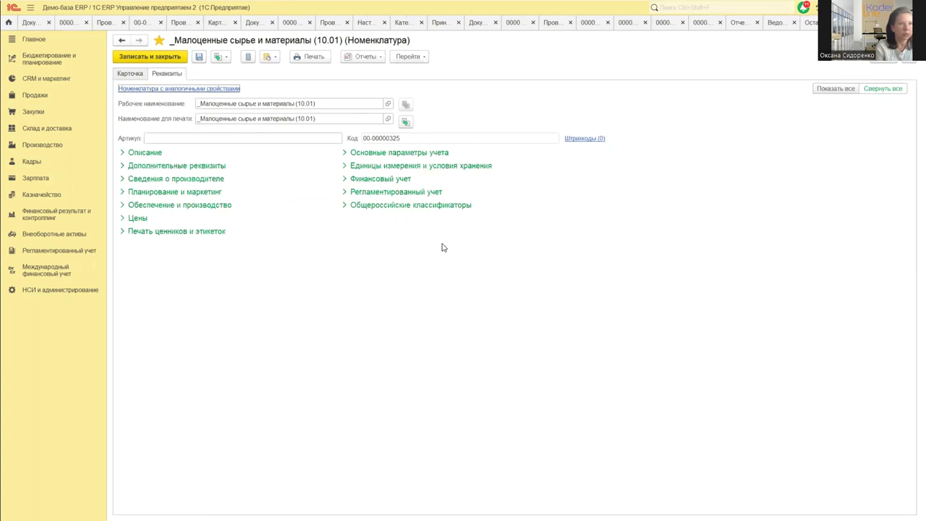
left_click(343, 152)
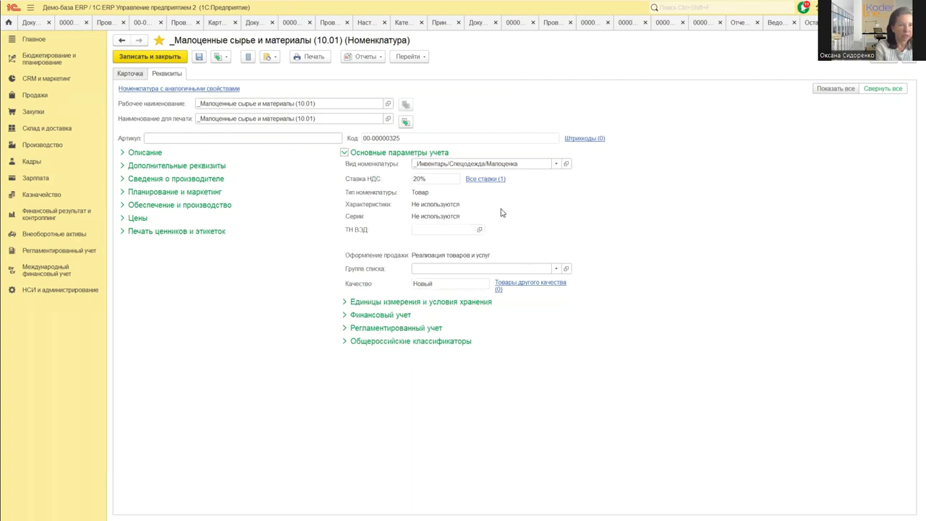
Step: Examine the item type "_Инвентарь/Спецодежда/Малоценка", including the choices for its default financial accounting settings group, and close it without changes
left_click(567, 165)
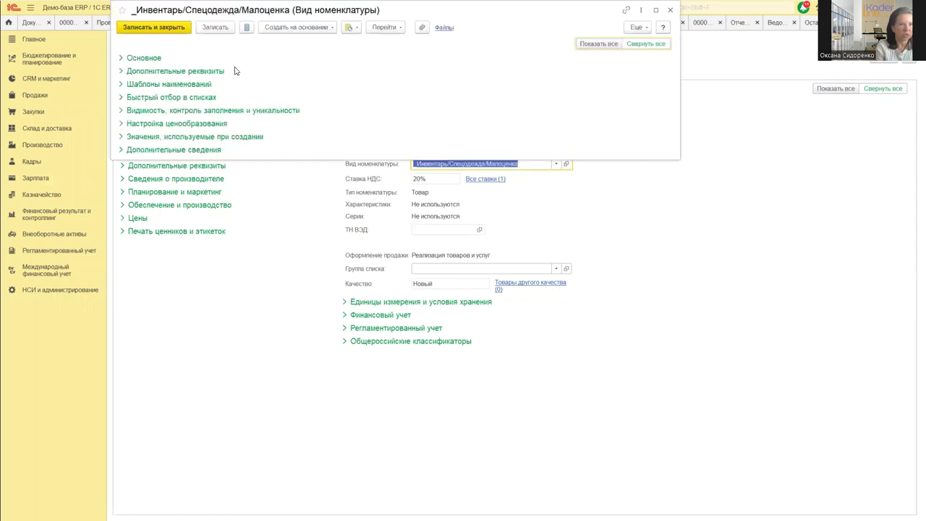
left_click(610, 45)
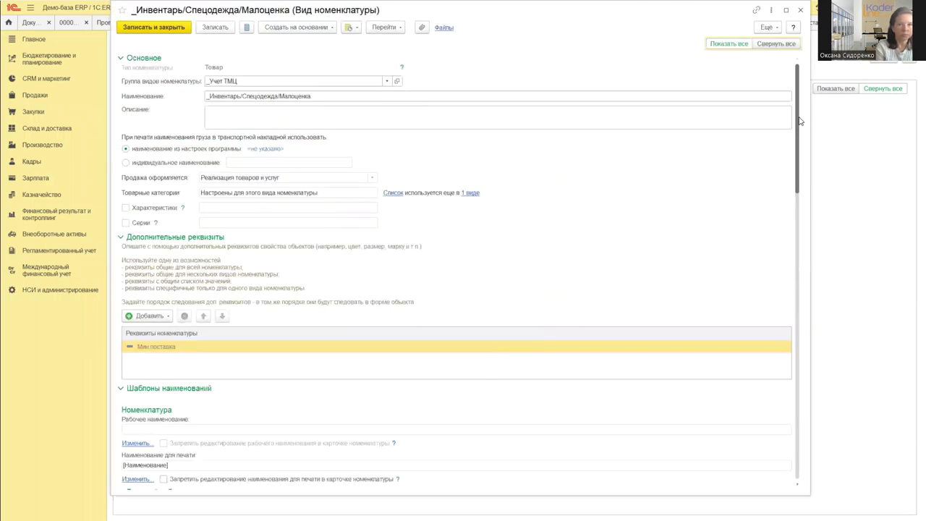
left_click_drag(798, 121, 802, 392)
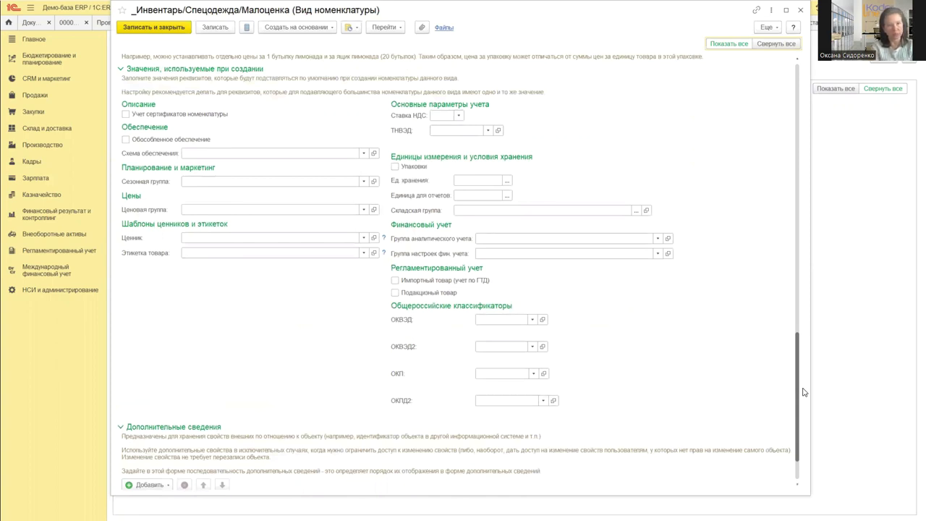
left_click(568, 253)
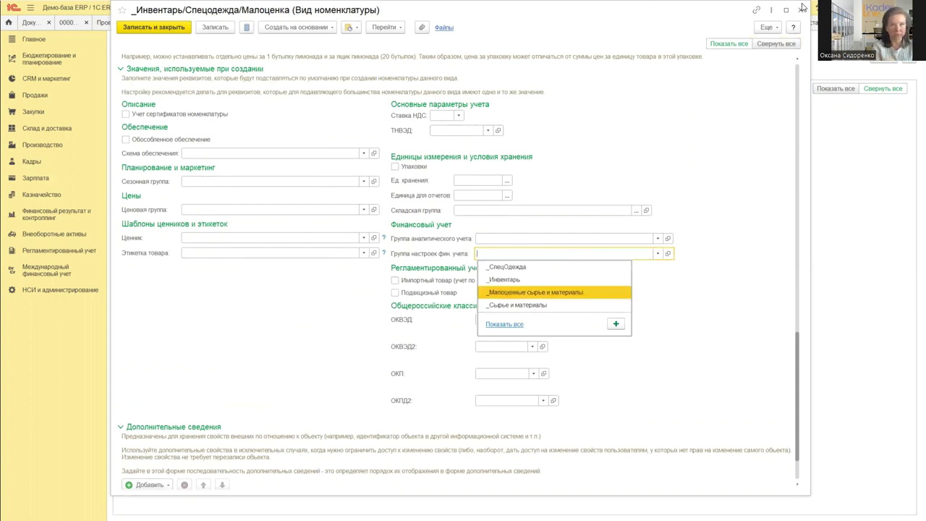
key("Escape")
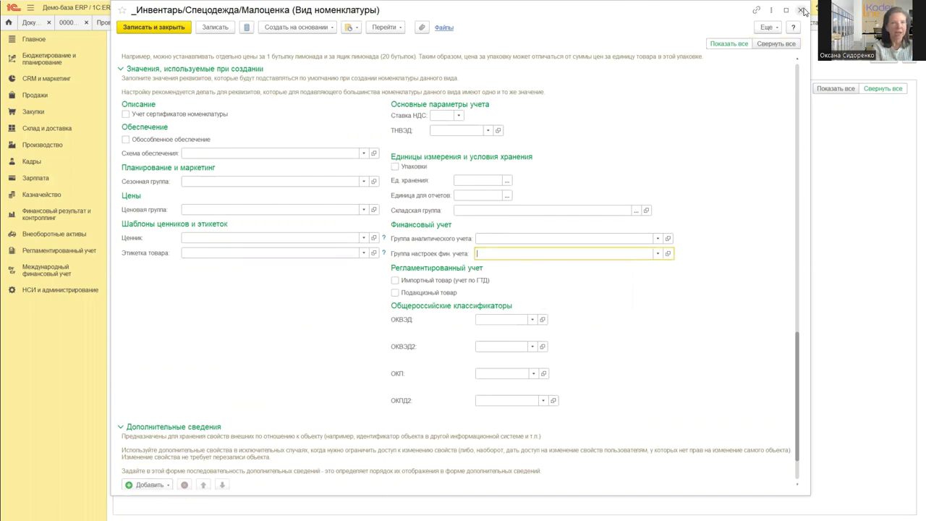
left_click(800, 11)
left_click(344, 153)
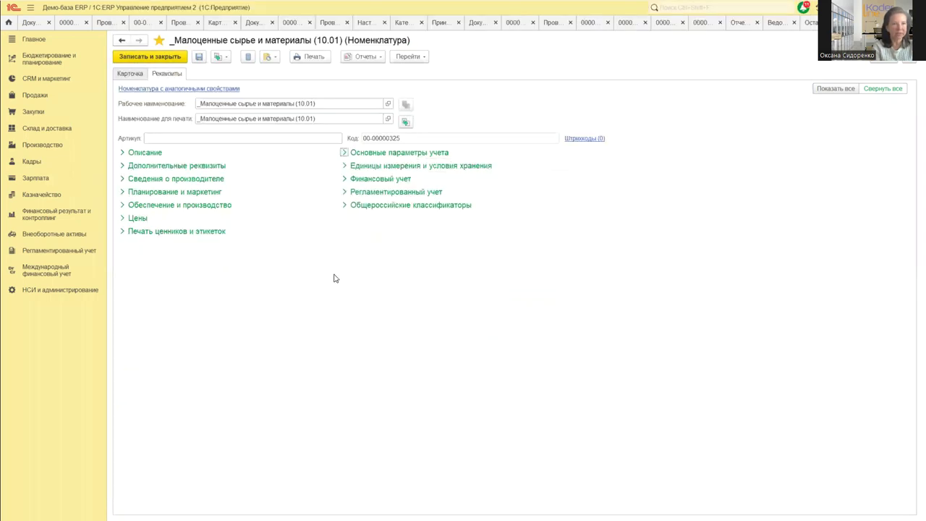
Step: Check the accounts of the financial accounting group assigned to the "_Малоценные сырье и материалы (10.01)" item, and return to the purchase document
left_click(345, 179)
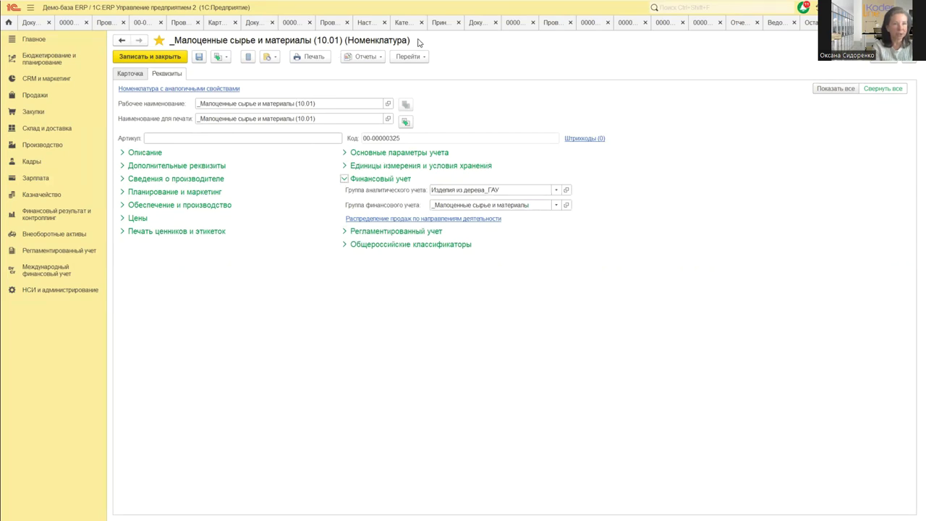
left_click(568, 206)
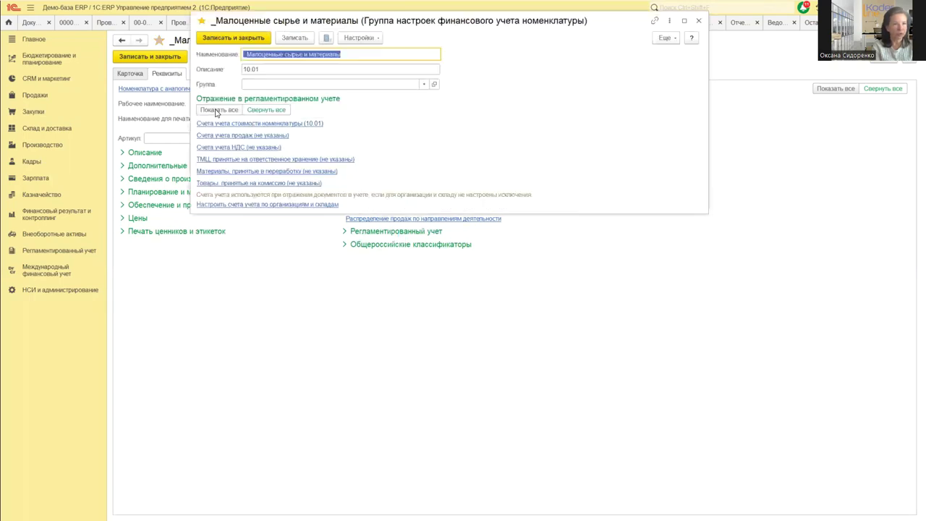
left_click(218, 110)
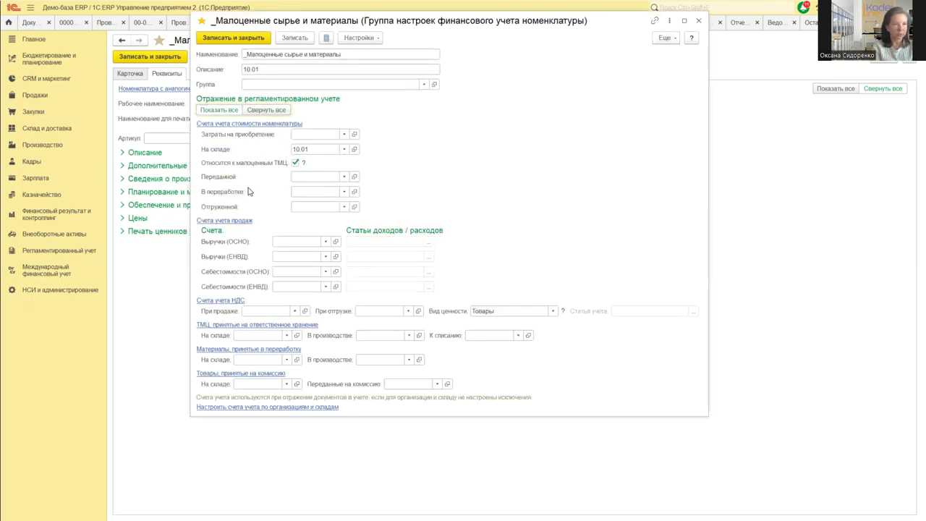
left_click(697, 20)
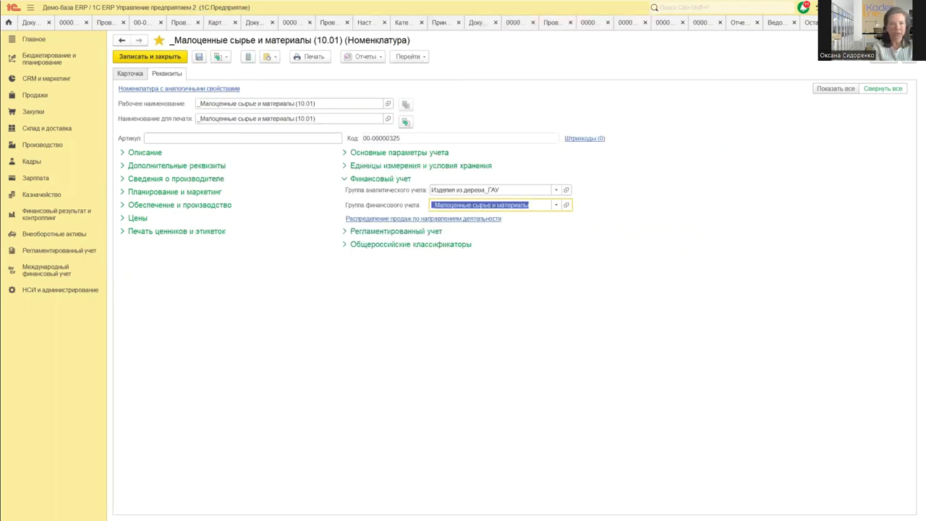
key("Escape")
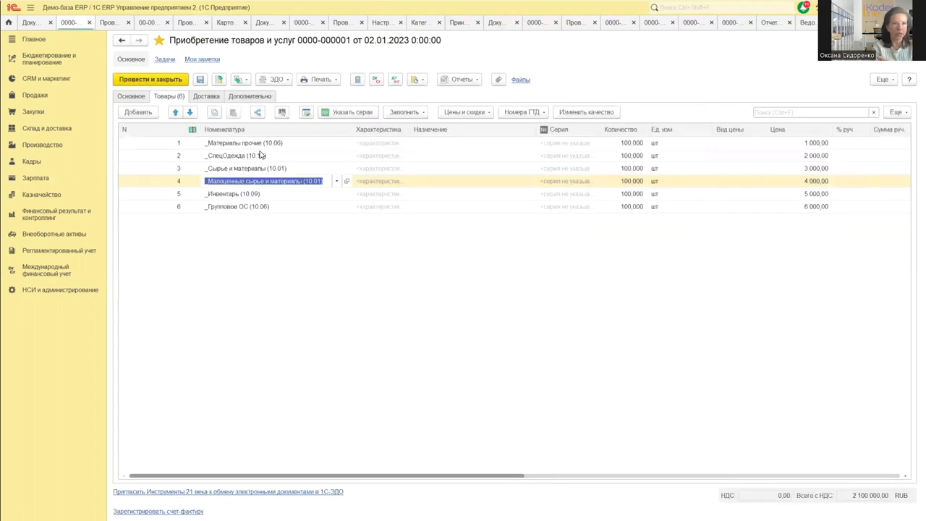
Step: Check the accounts of the financial accounting group assigned to the "_Инвентарь (10.09)" item on line 5, and return to the purchase document
left_click(269, 194)
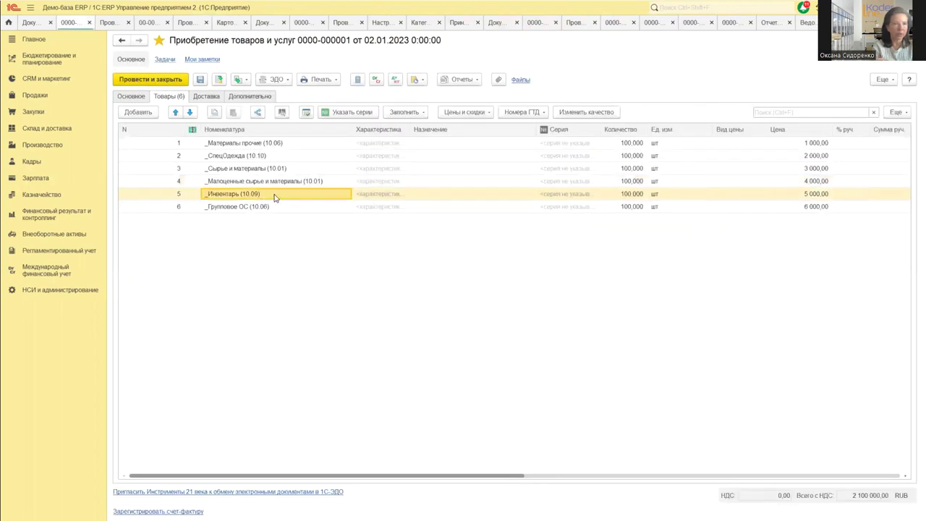
left_click(347, 196)
left_click(348, 195)
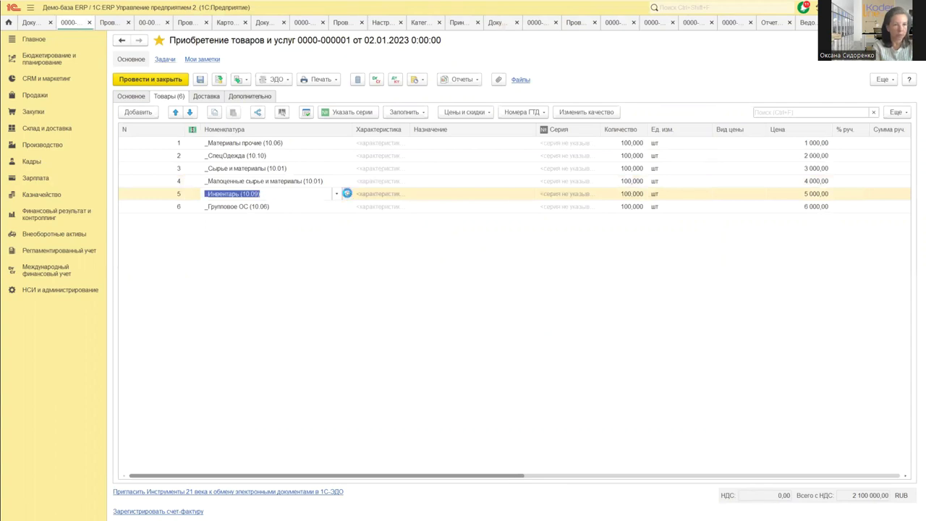
left_click(171, 76)
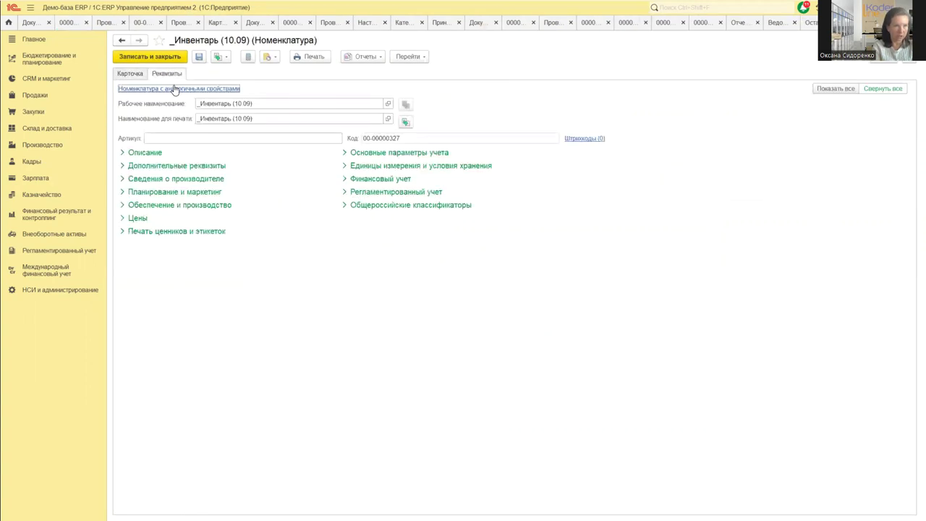
left_click(345, 182)
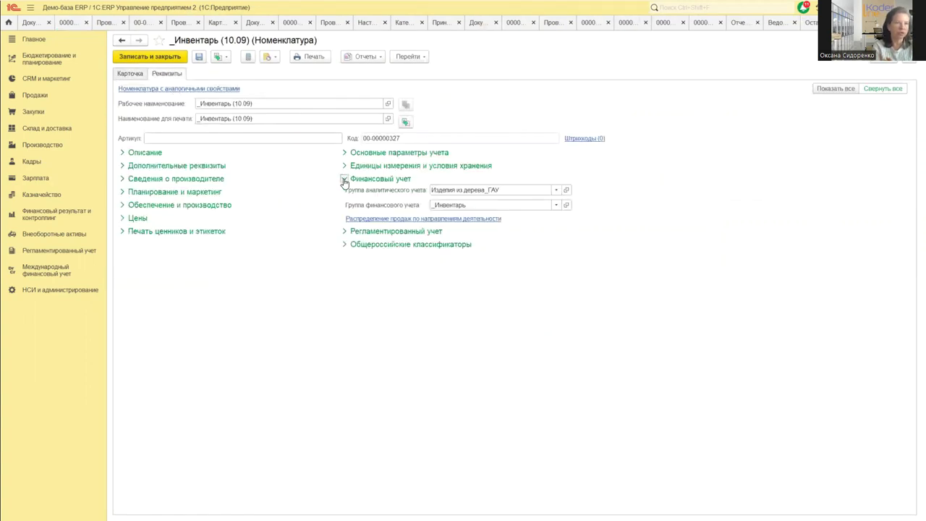
left_click(566, 205)
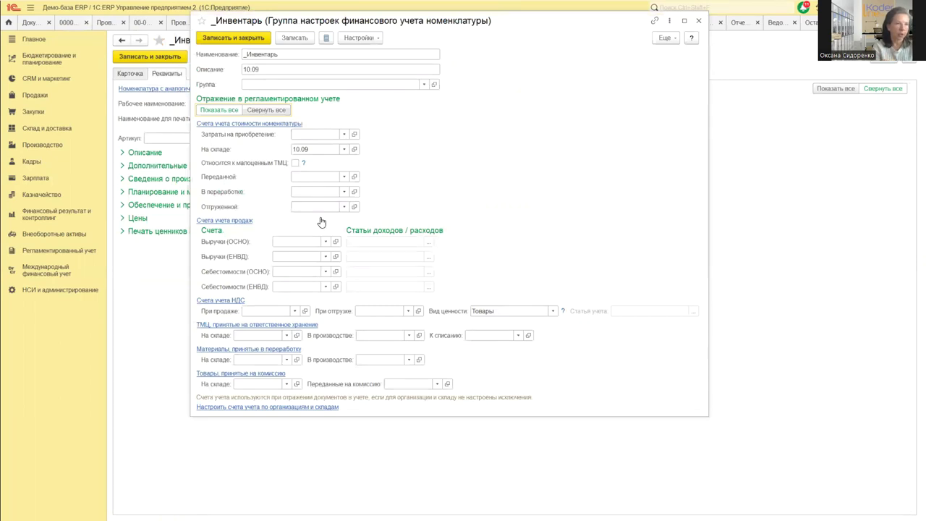
left_click(699, 23)
key("Escape")
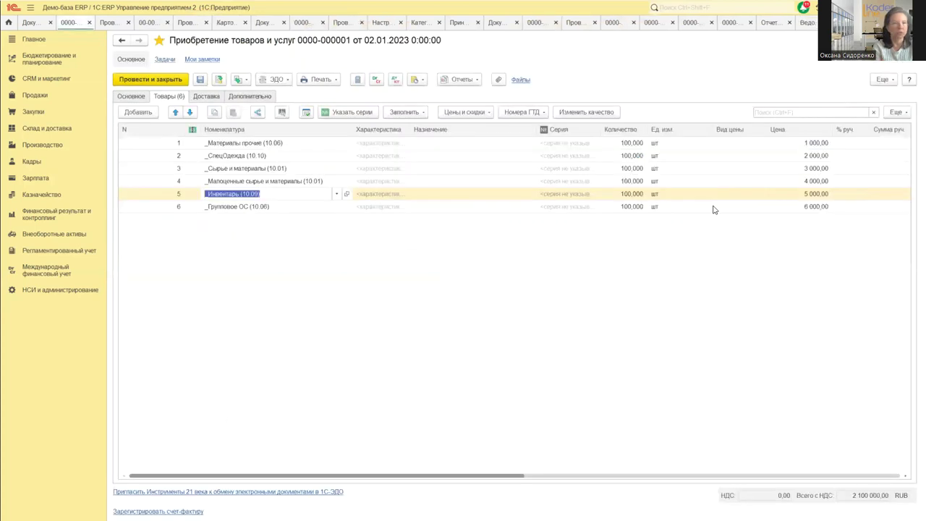
key("Escape")
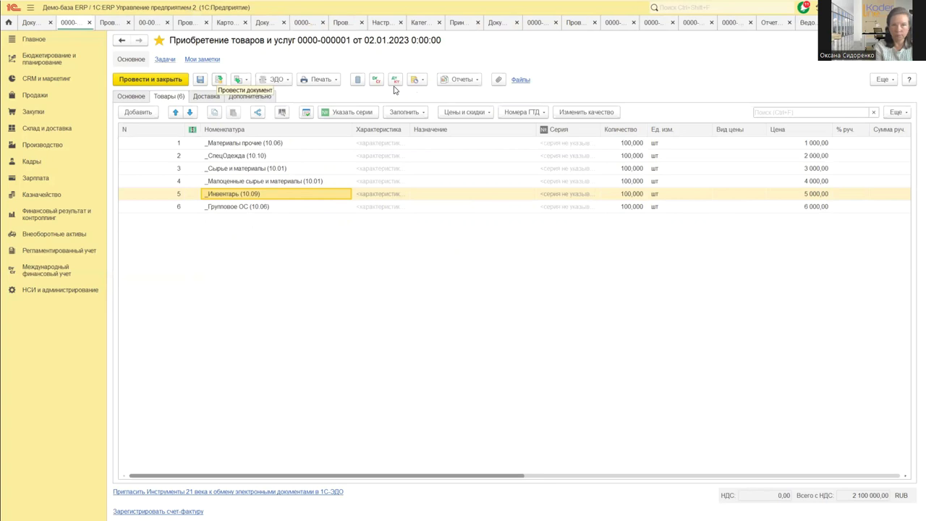
left_click(221, 81)
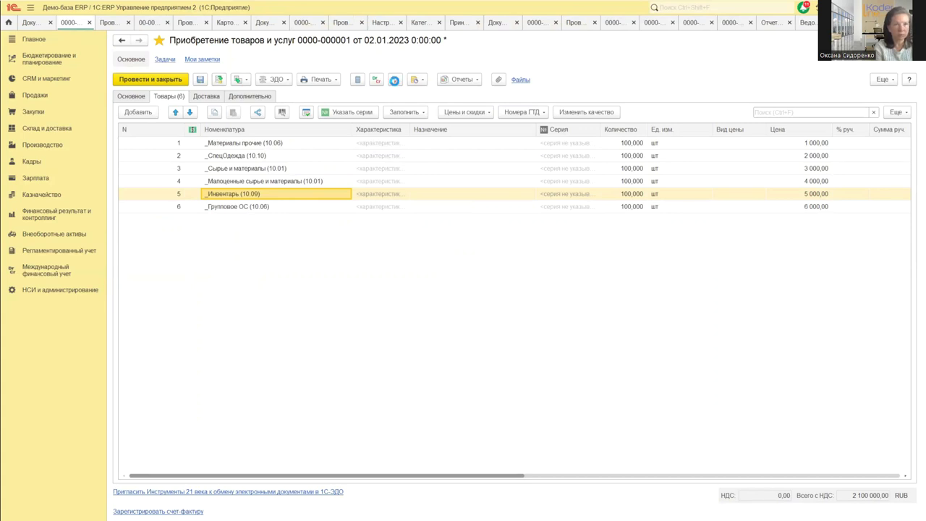
left_click(395, 82)
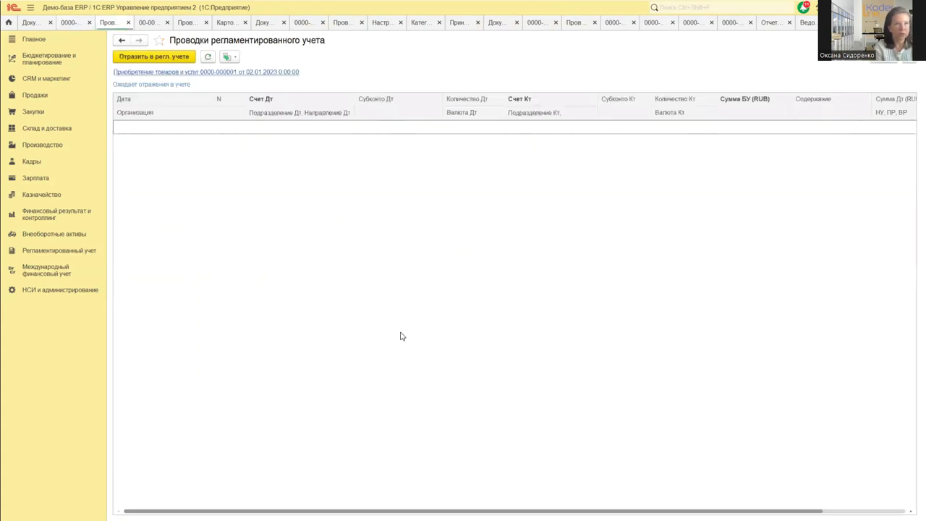
Step: Switch the "Отражать в учете при открытии" option of the entries form off and back on
left_click(893, 59)
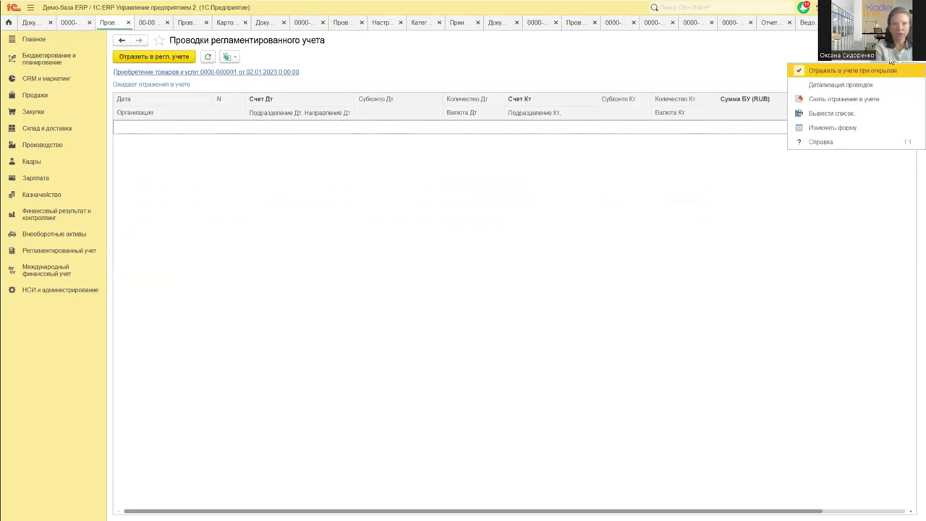
left_click(881, 73)
left_click(893, 59)
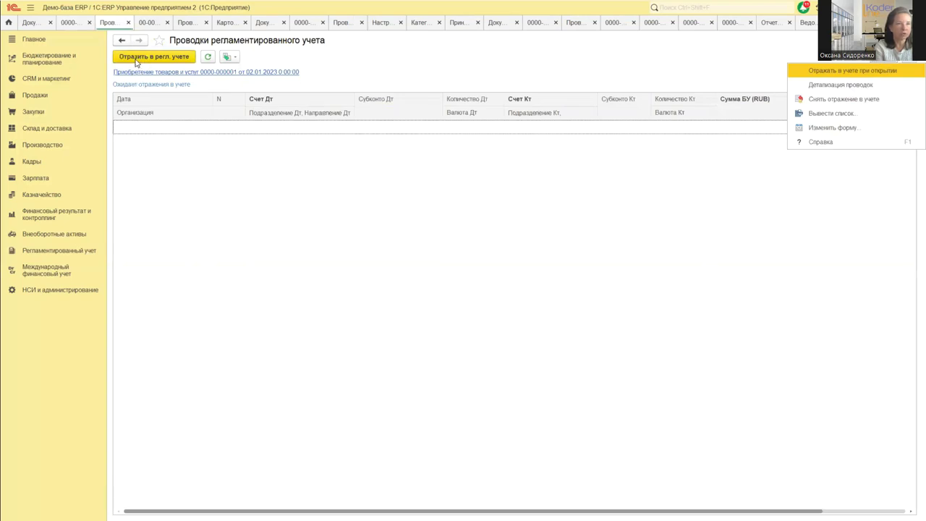
left_click(832, 72)
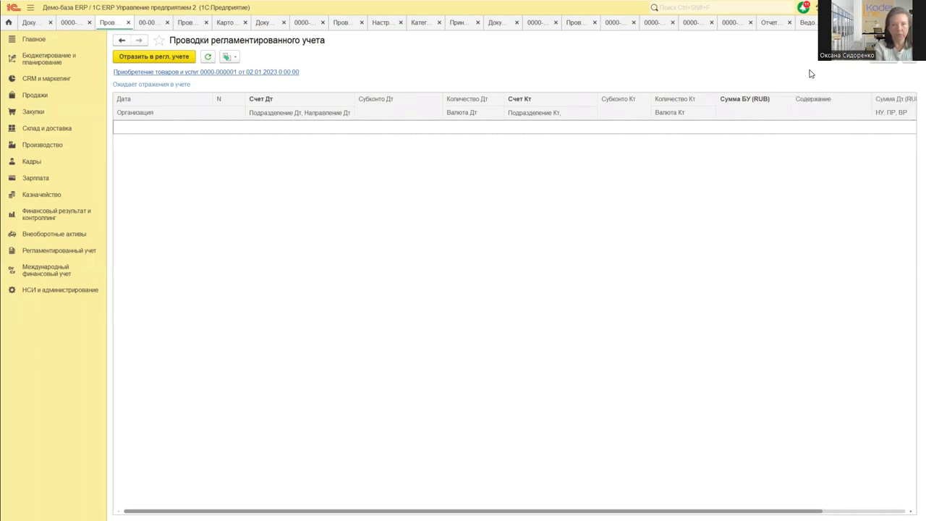
Step: Reflect the purchase in regulated accounting, review the debit accounts of its inventory, group fixed asset and workwear entries, and close the entries
left_click(174, 59)
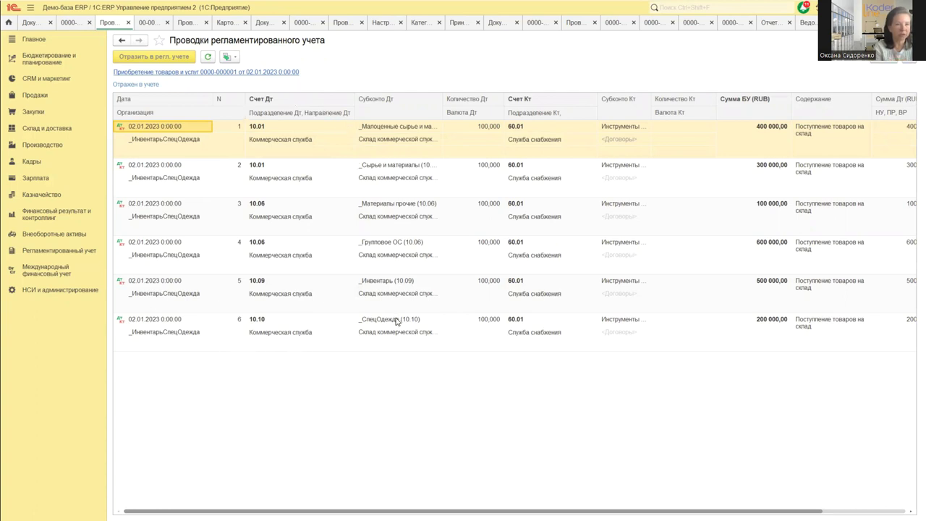
left_click(405, 283)
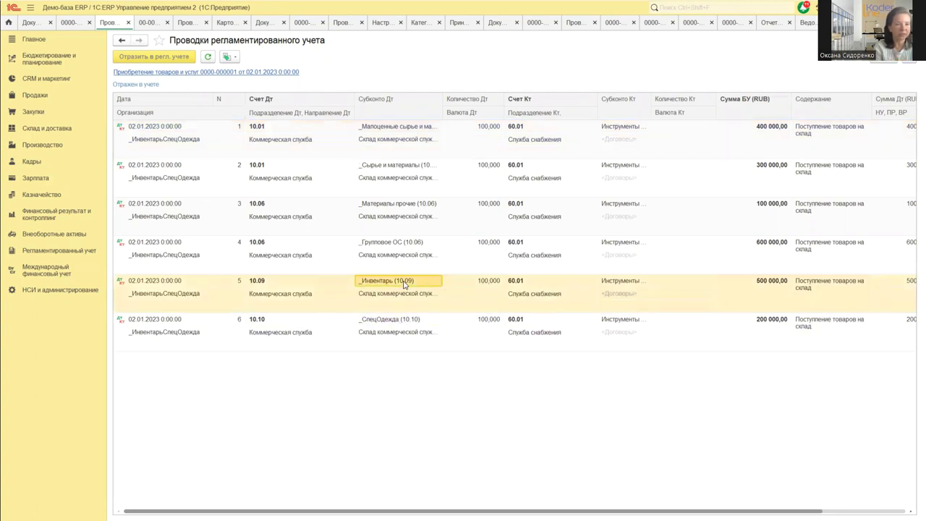
left_click(412, 245)
left_click(399, 324)
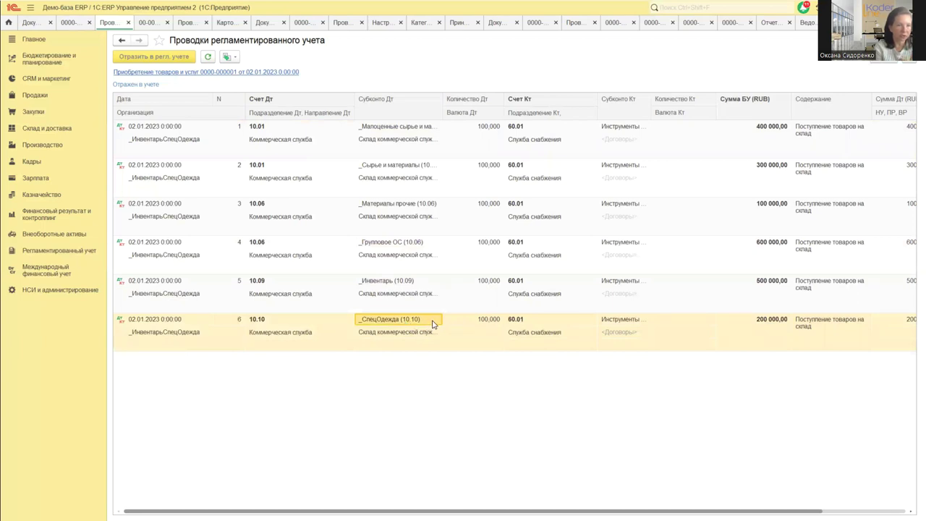
left_click(396, 284)
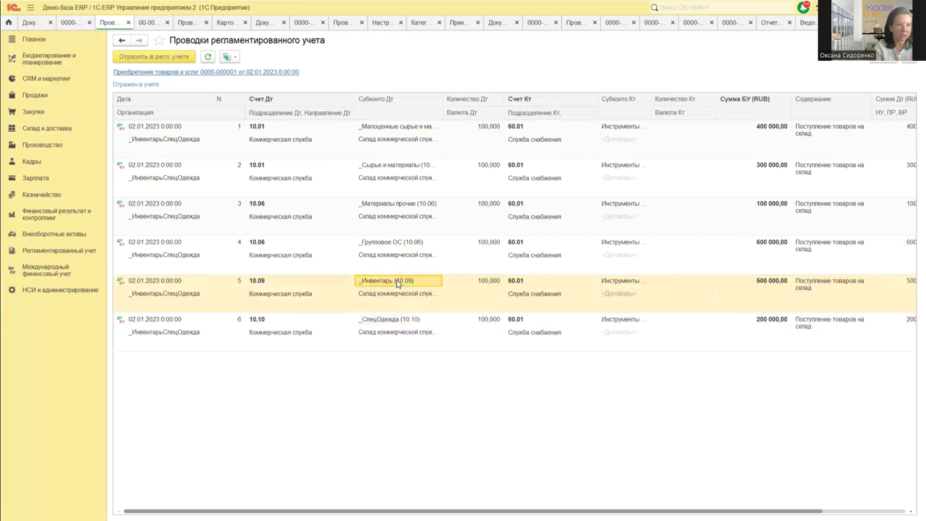
left_click(262, 282)
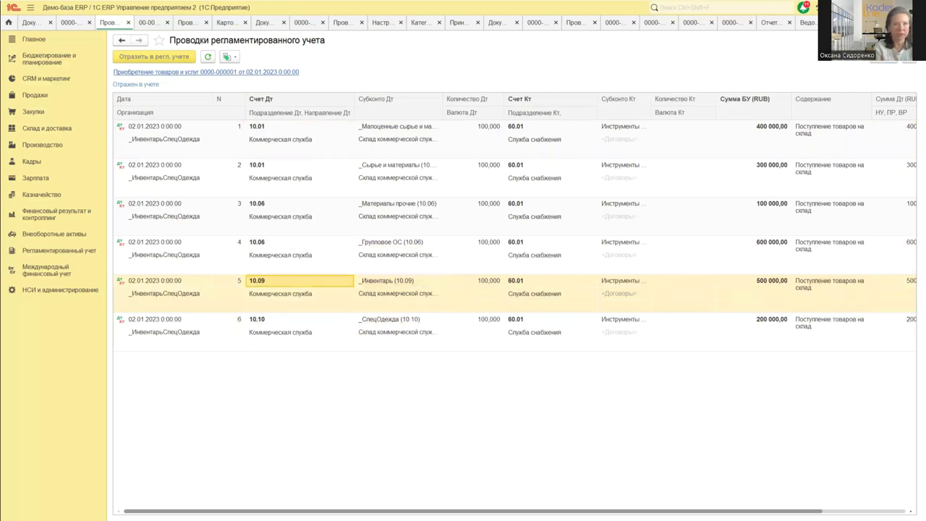
key("Escape")
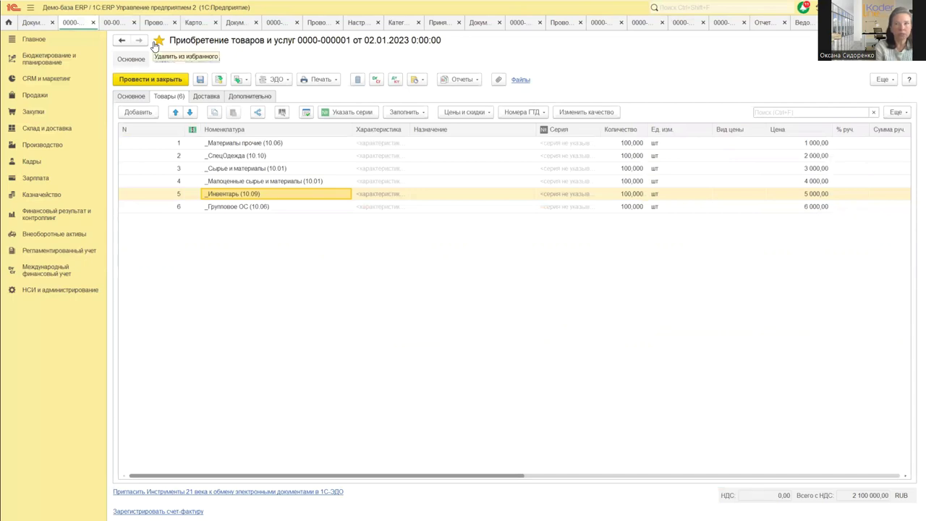
left_click(110, 24)
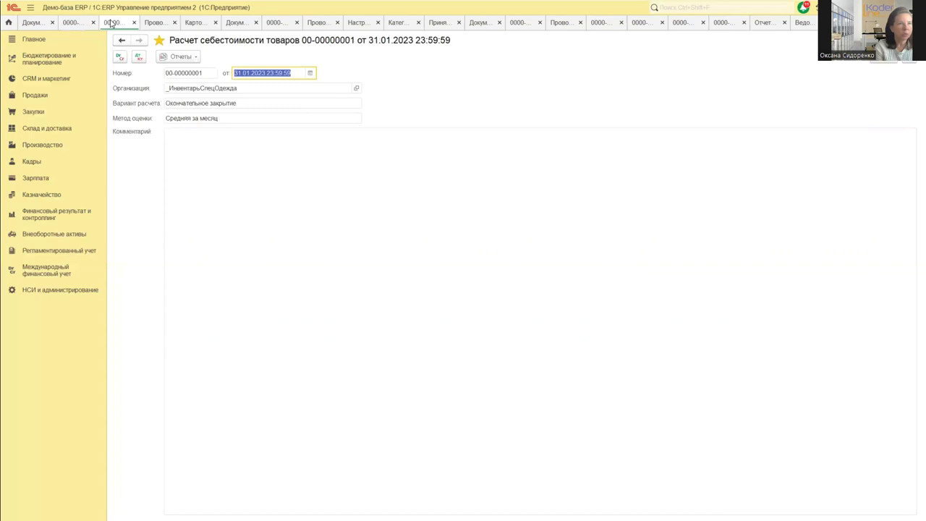
left_click(71, 21)
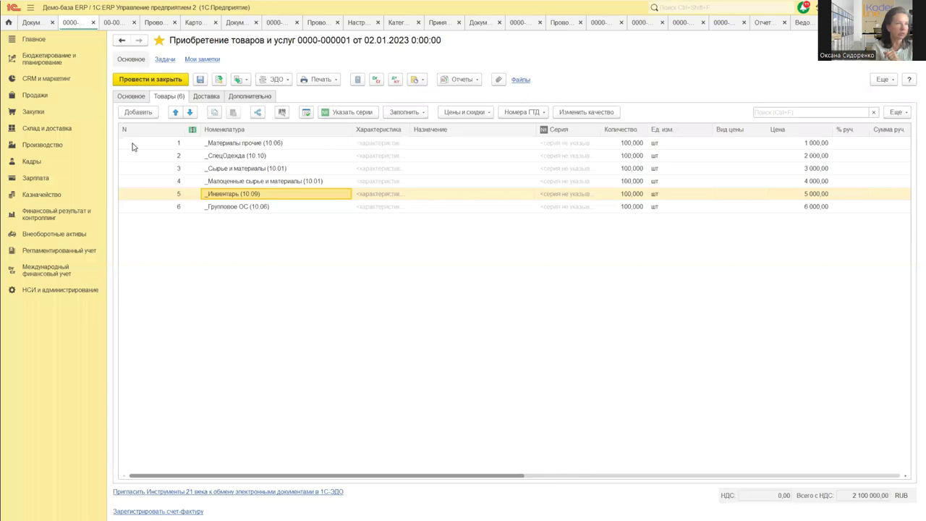
Step: Open the "Документы ТМЦ в эксплуатации" journal from the non-current assets section and remove its "Внутреннее потребление" document type filter
left_click(56, 131)
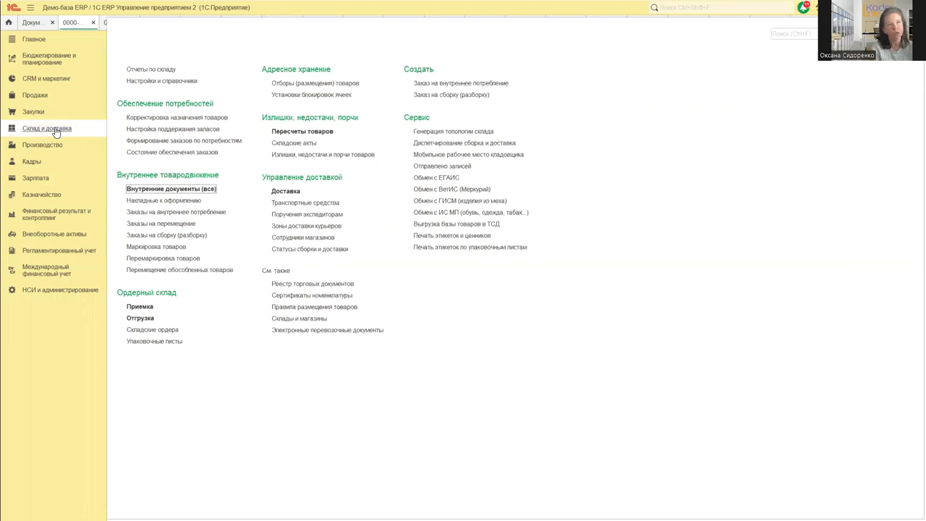
left_click(53, 235)
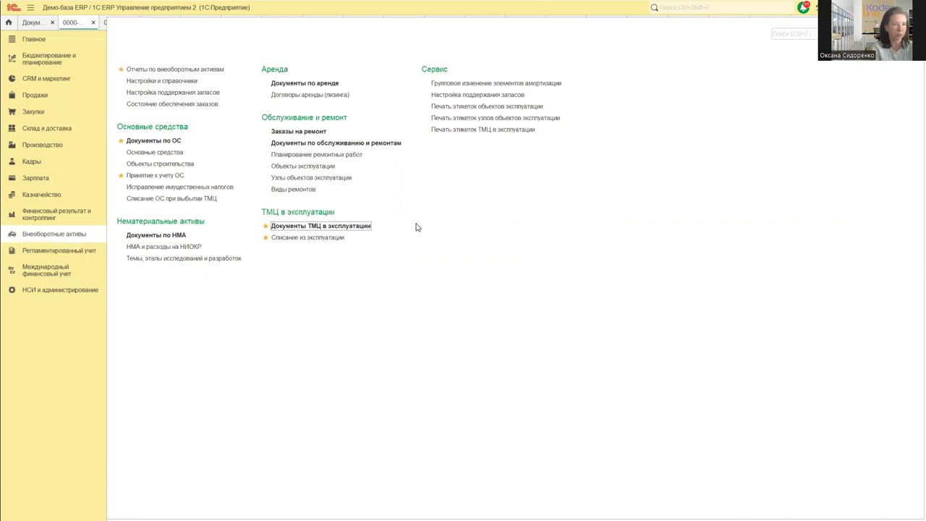
left_click(322, 227)
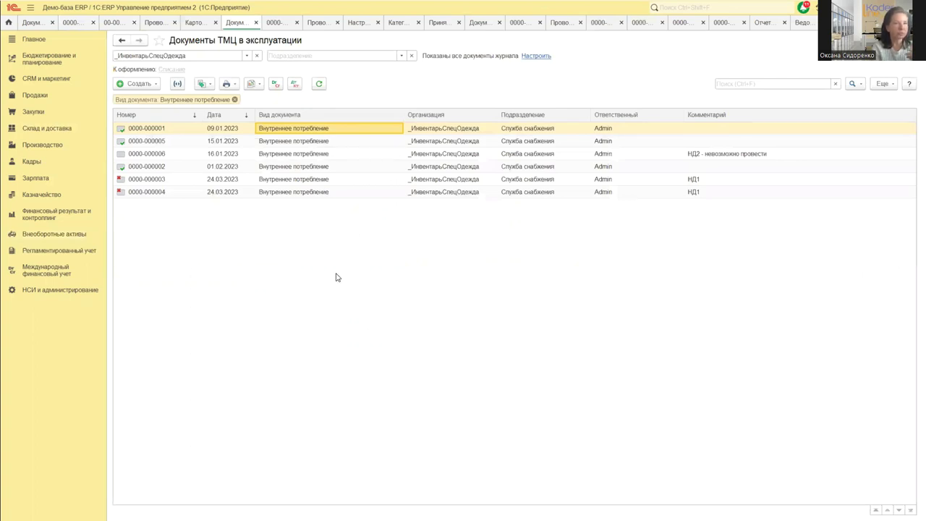
left_click(235, 101)
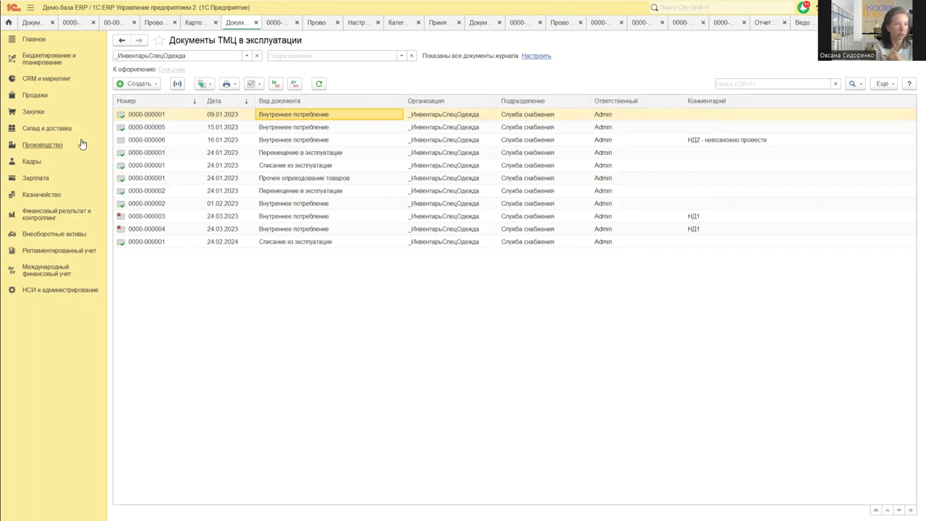
Step: Examine which document types can be created in "Внутренние документы (все)" and in "Документы ТМЦ в эксплуатации", without creating any
left_click(62, 128)
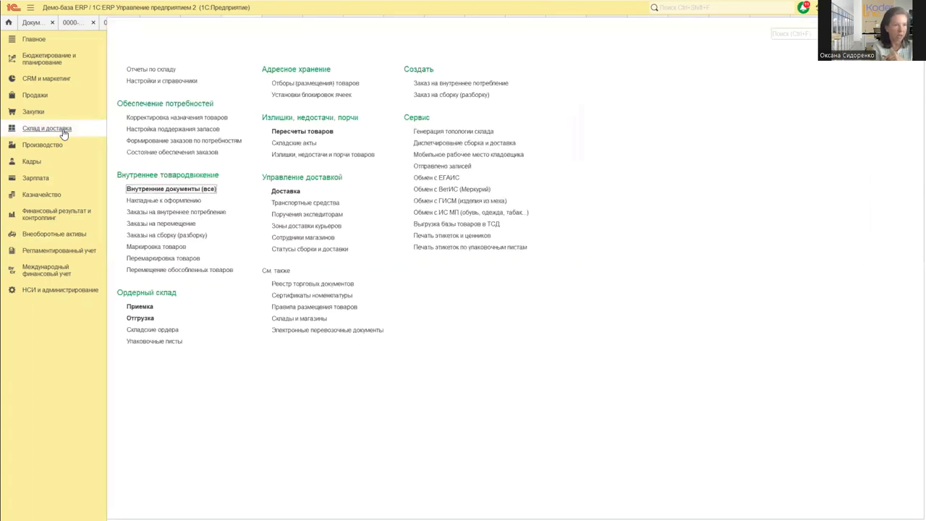
left_click(162, 190)
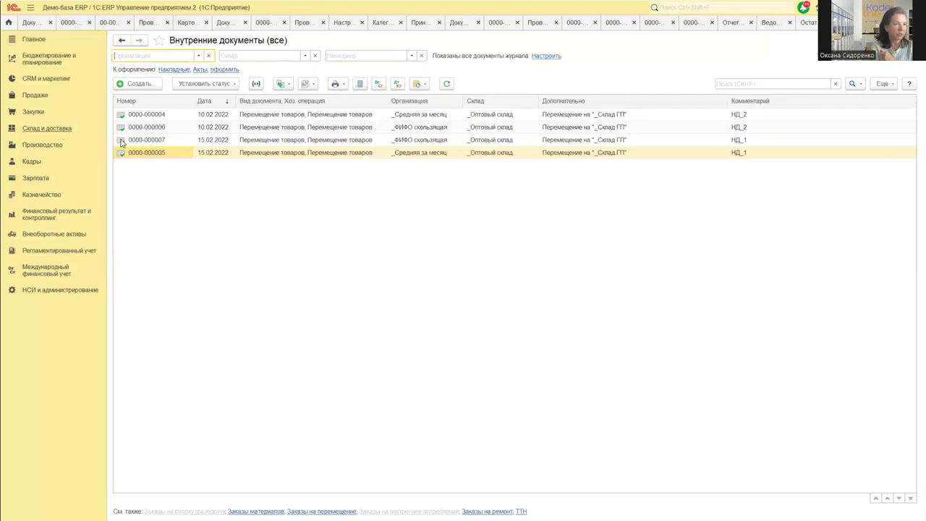
left_click(149, 86)
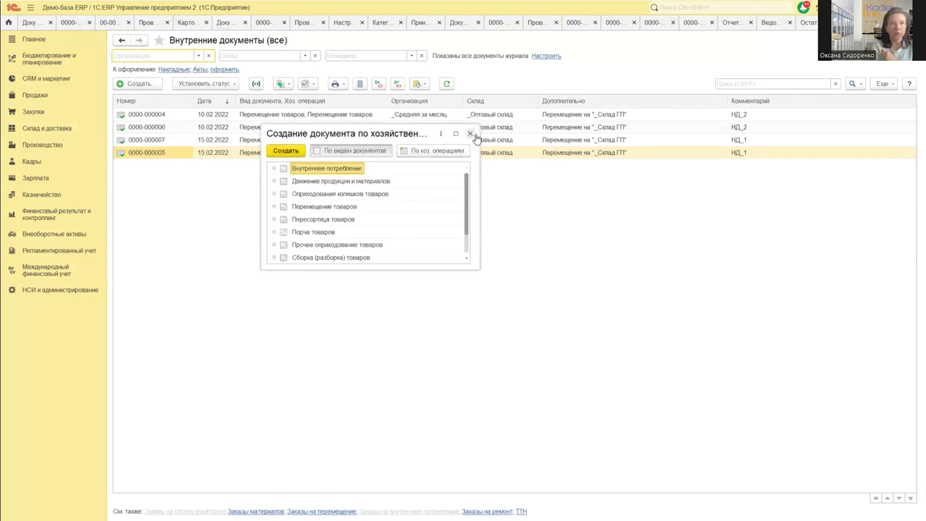
left_click(470, 133)
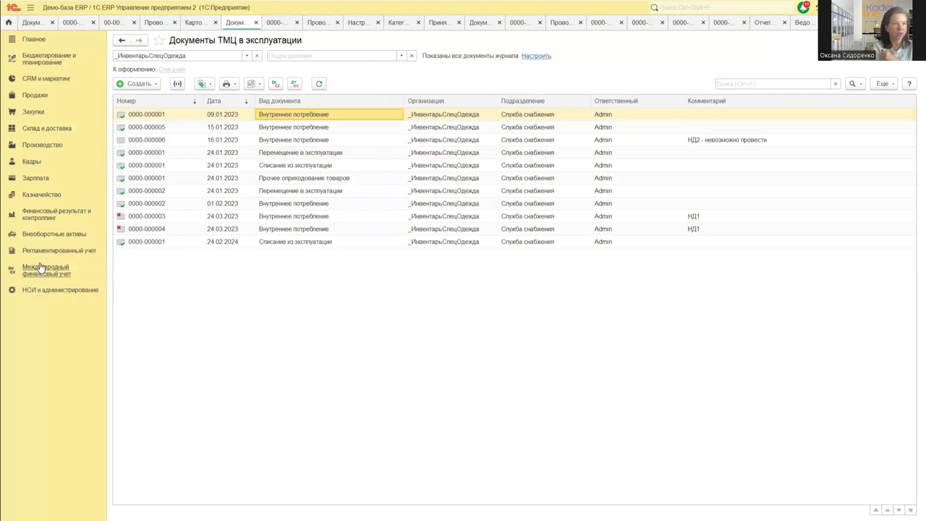
left_click(155, 84)
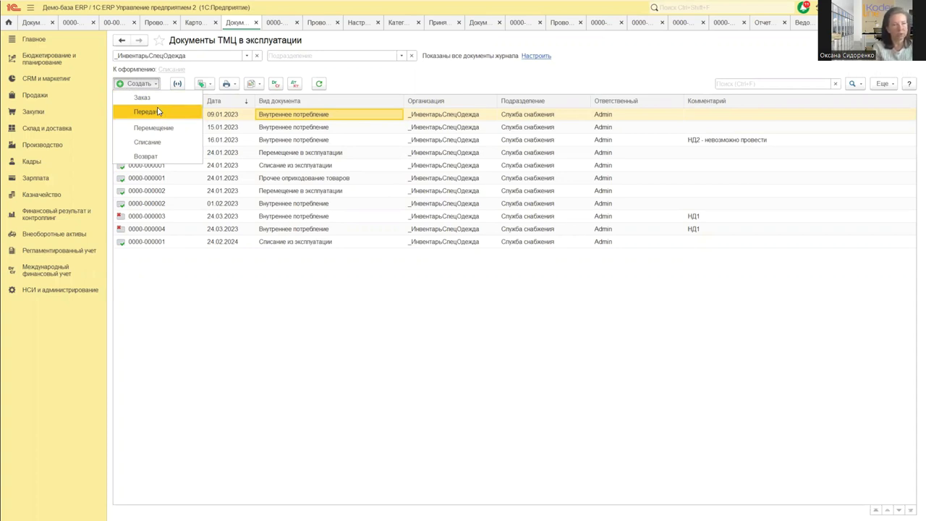
left_click(301, 119)
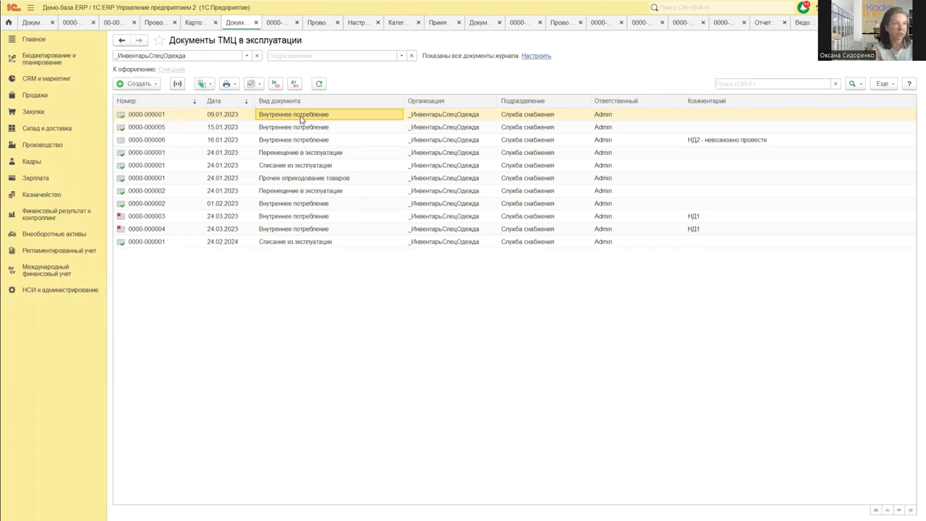
Step: Switch from the purchase documents list to the first "Приобретение товаров и услуг" of 02.01.2023 and review its main and additional details
left_click(31, 23)
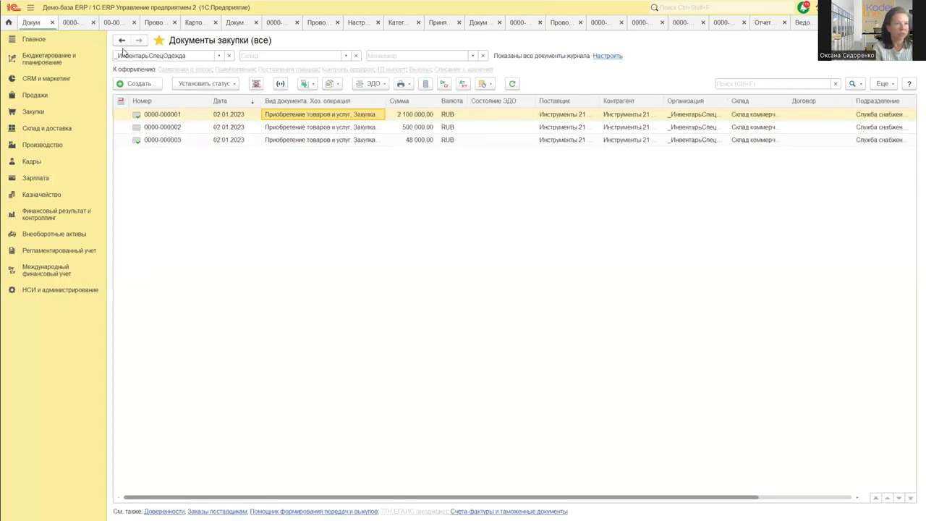
left_click(69, 23)
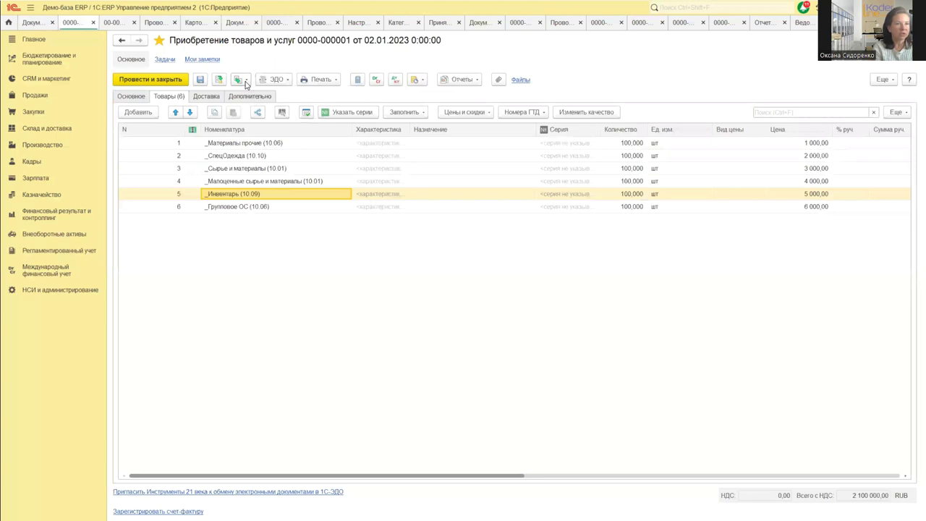
left_click(131, 96)
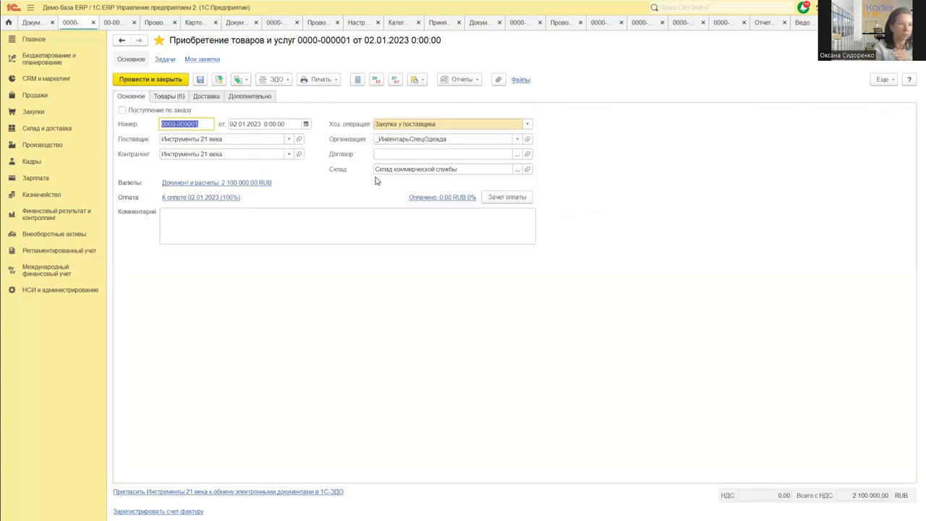
left_click(245, 100)
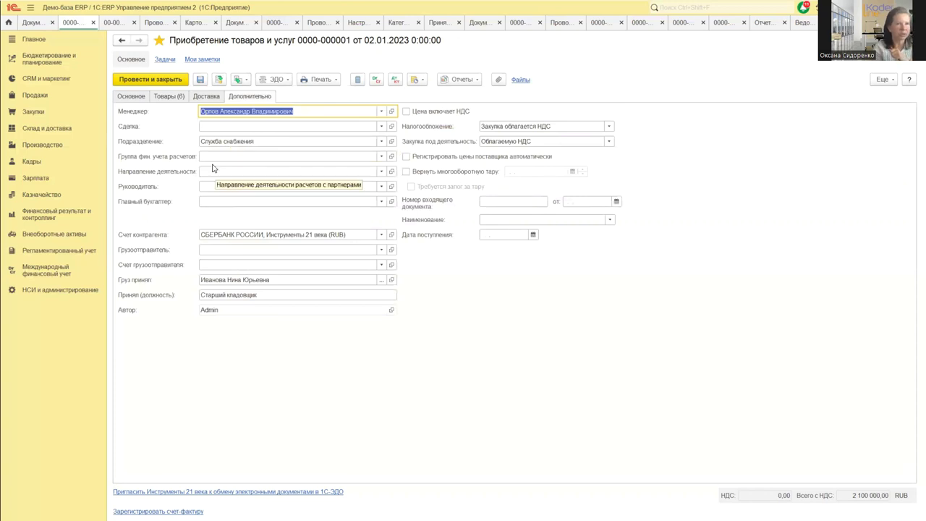
Step: Create a "Передача в эксплуатацию" document based on the purchase and review its goods rows
left_click(241, 79)
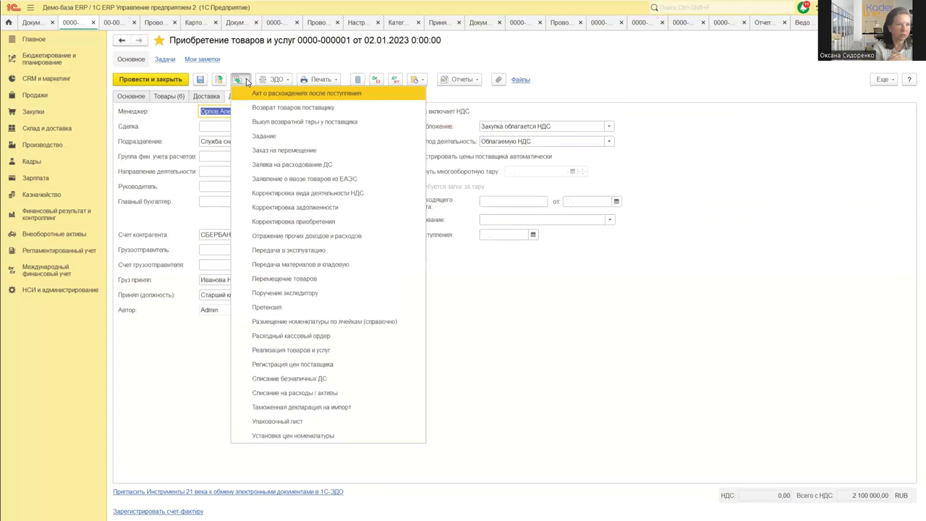
left_click(307, 254)
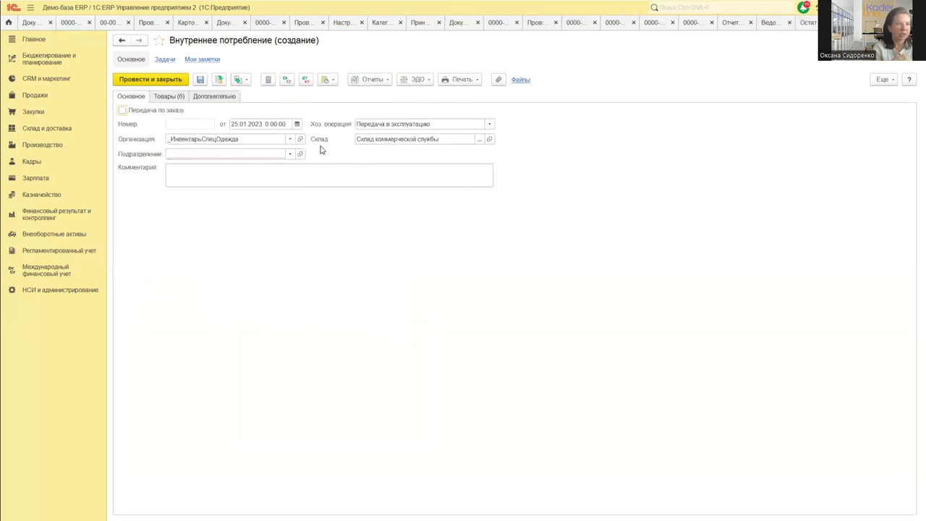
left_click(167, 96)
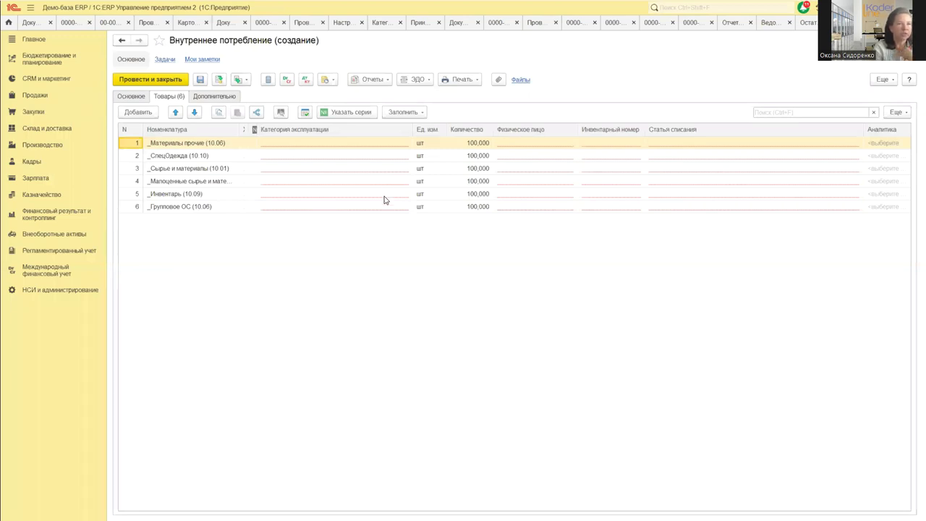
Step: Examine the goods selection limited to items in stock at "Склад коммерческой службы", and discard the new internal consumption document without saving
left_click(409, 115)
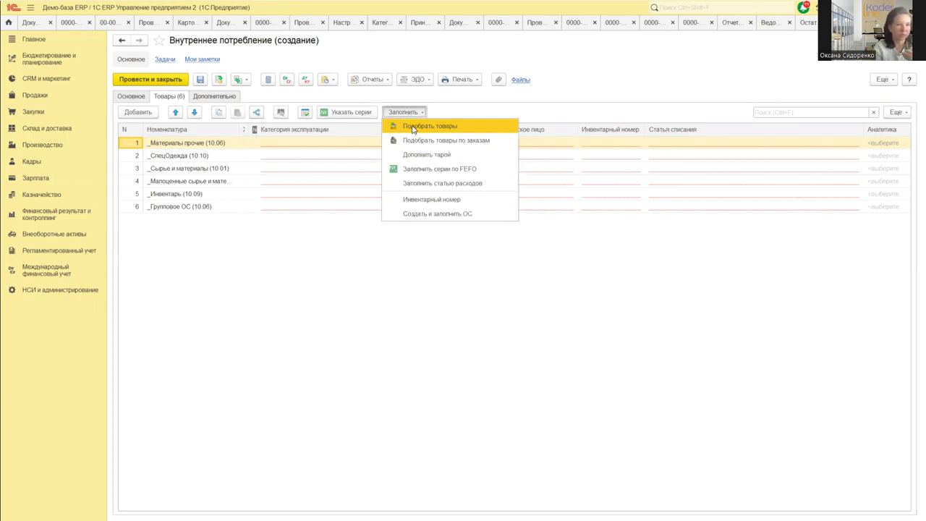
left_click(413, 128)
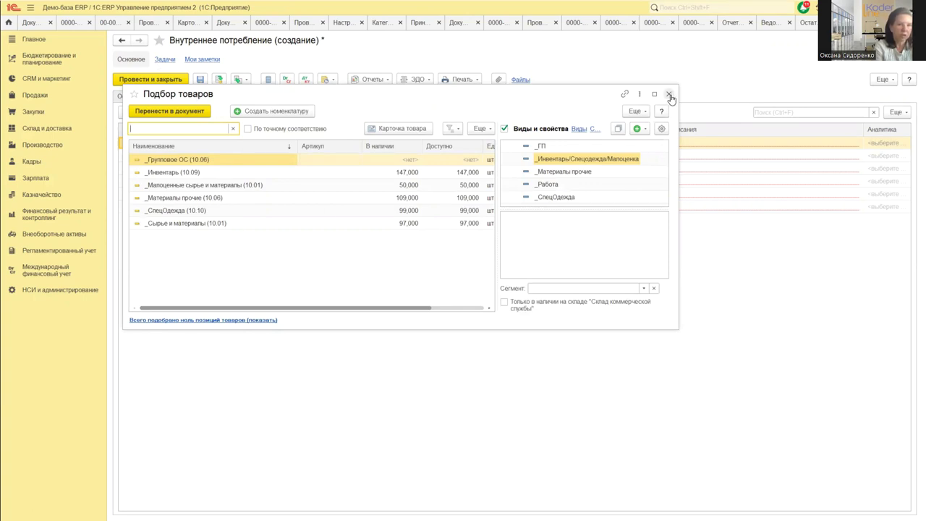
left_click(504, 303)
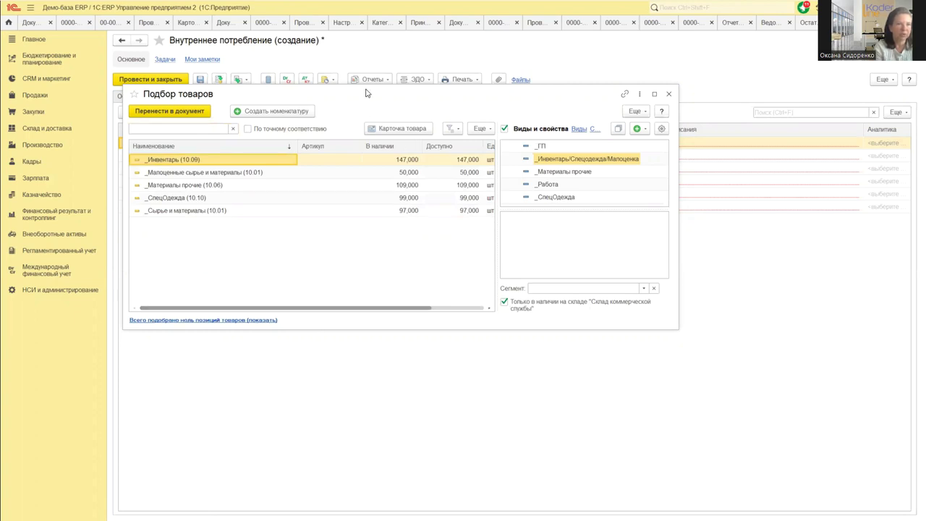
left_click_drag(366, 93, 439, 228)
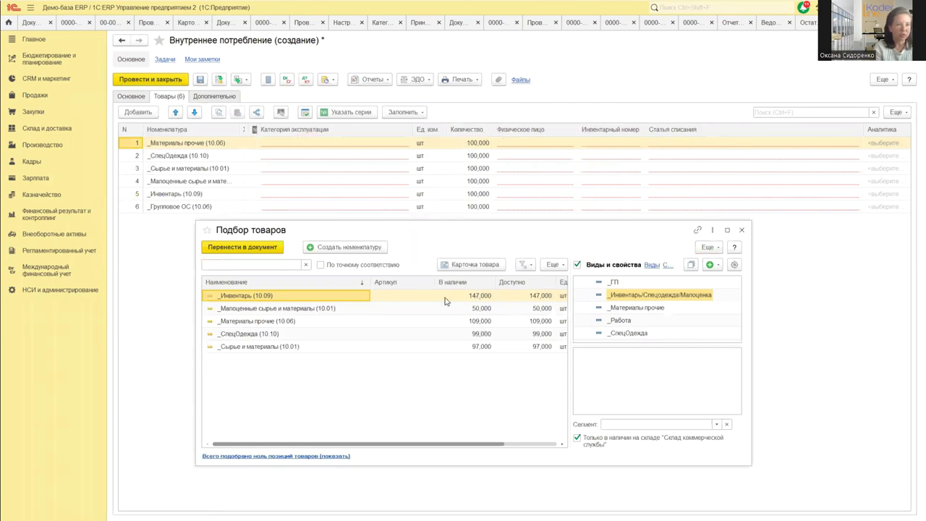
left_click(741, 230)
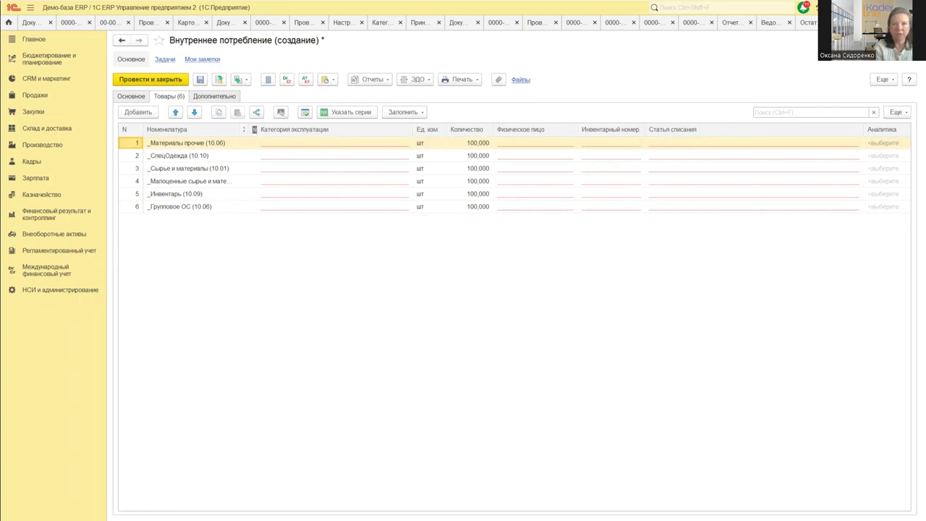
key("Escape")
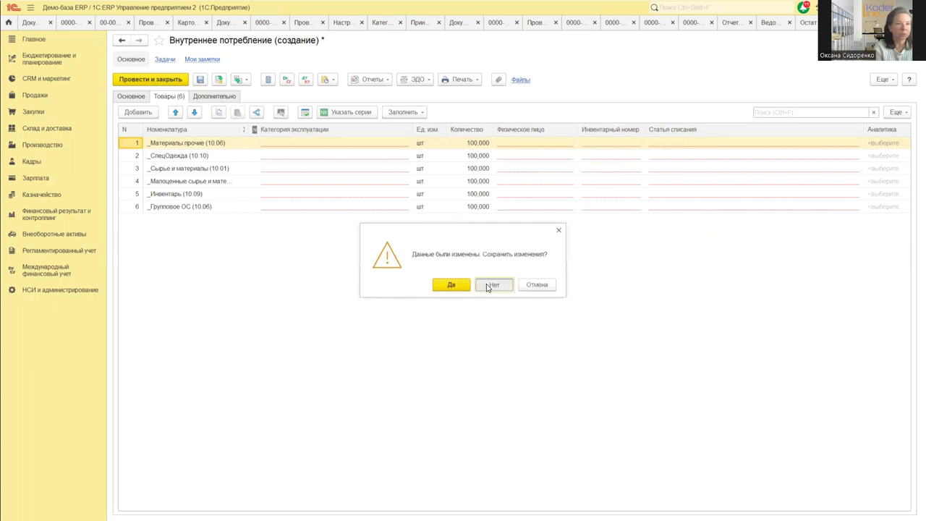
left_click(489, 288)
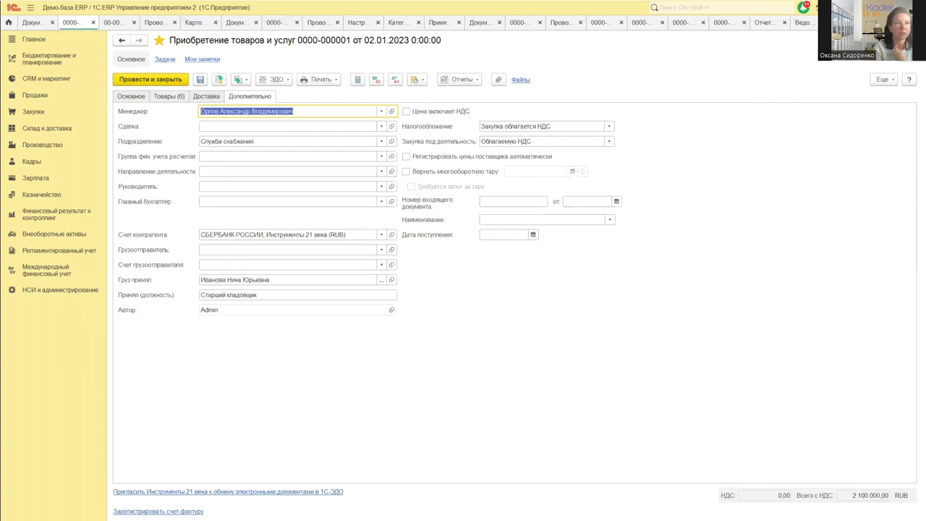
Step: Show the purchase's related documents and open its linked "Внутреннее потребление" of 09.01.2023
left_click(472, 83)
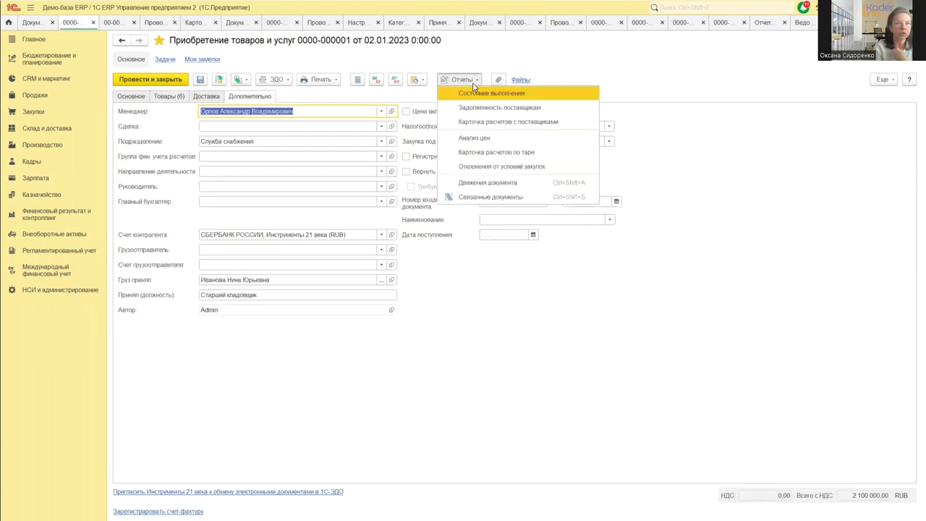
left_click(478, 197)
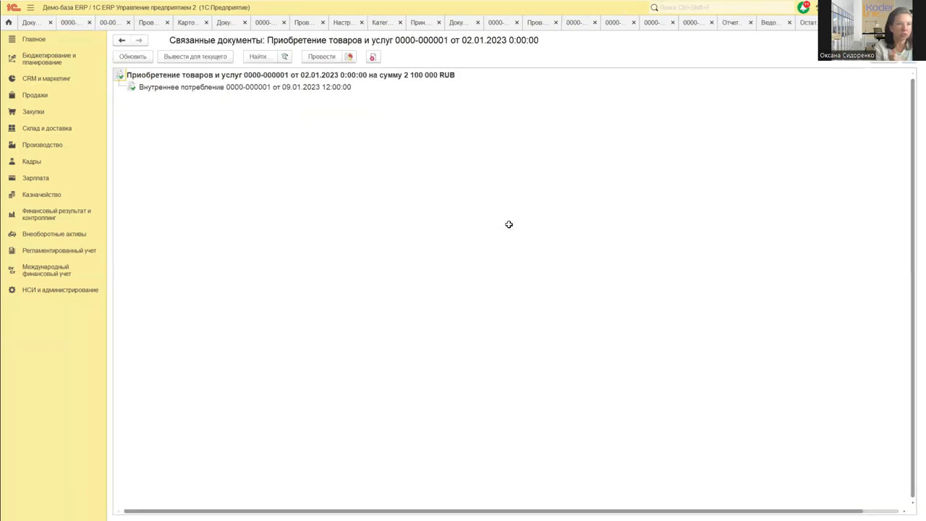
right_click(224, 89)
double_click(201, 86)
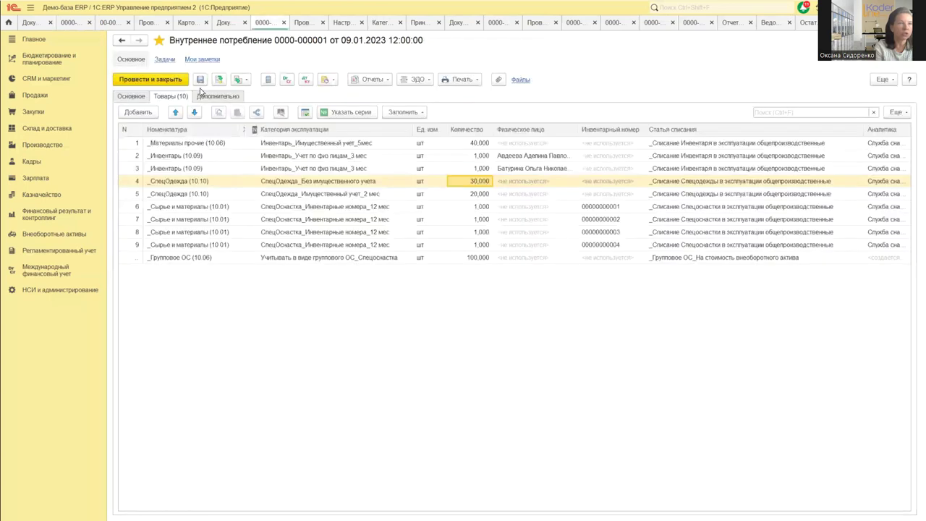
Step: Review the internal consumption document's main details, the available business operations, and its goods rows
left_click(131, 97)
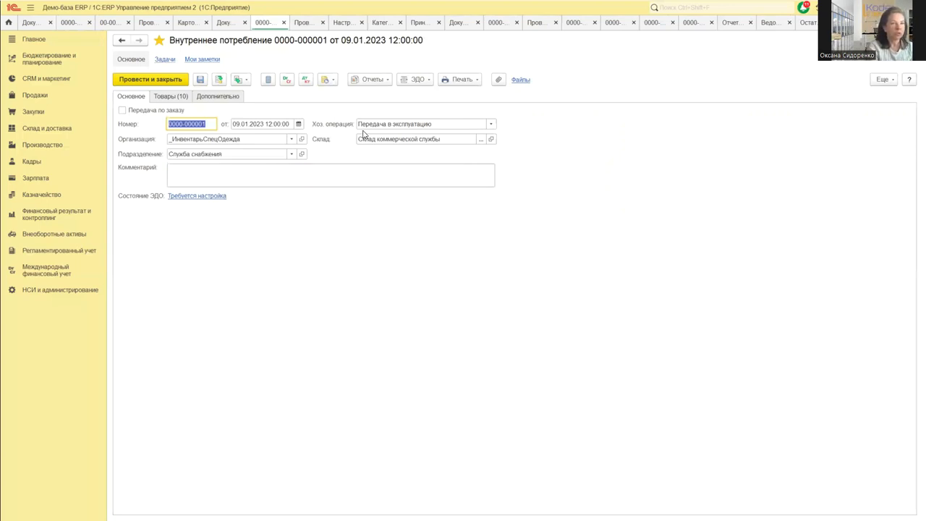
left_click(491, 123)
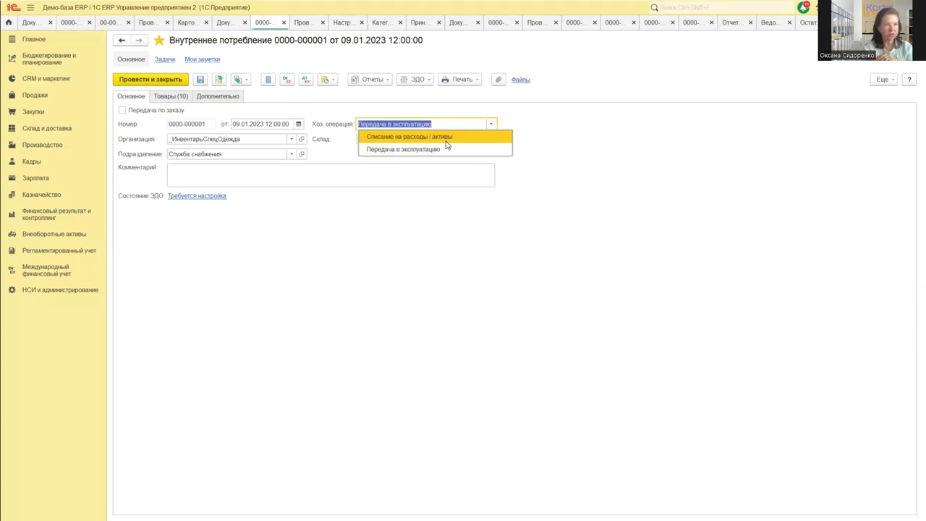
left_click(171, 96)
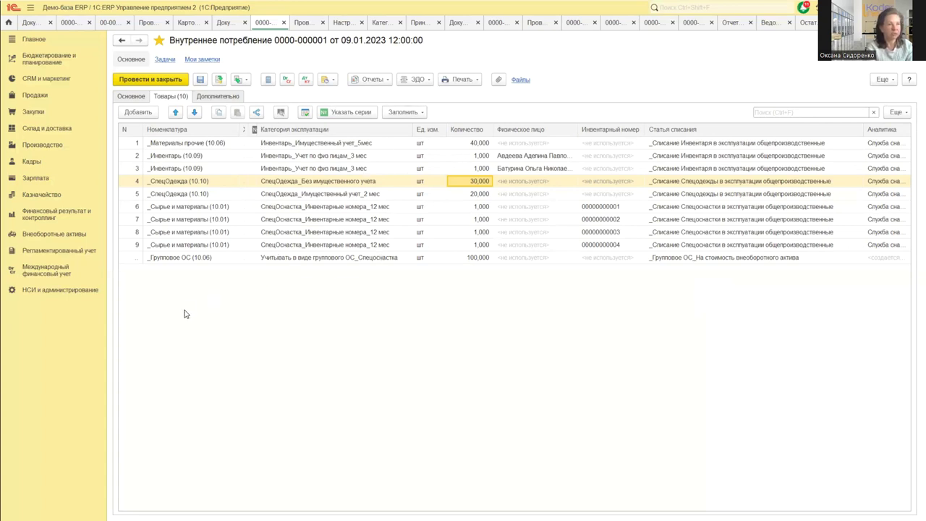
Step: Open "Категории эксплуатации" from the non-current assets settings and directories, and expand the "_Инвентарь и СпецОдежда" group
left_click(35, 234)
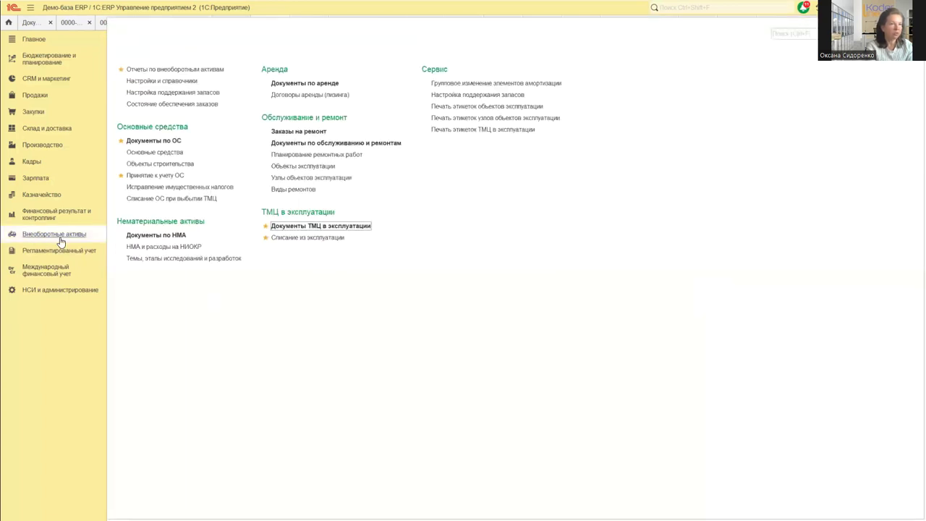
left_click(150, 83)
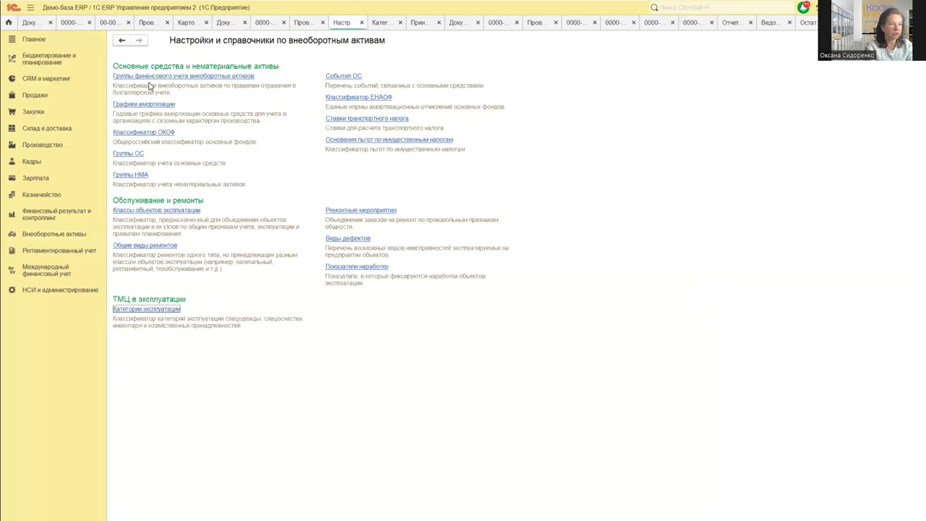
left_click(134, 309)
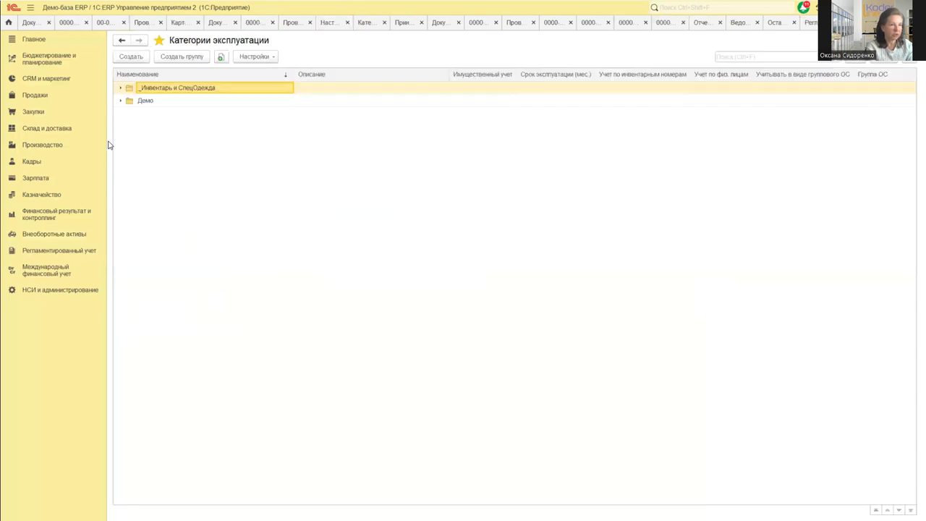
left_click(120, 88)
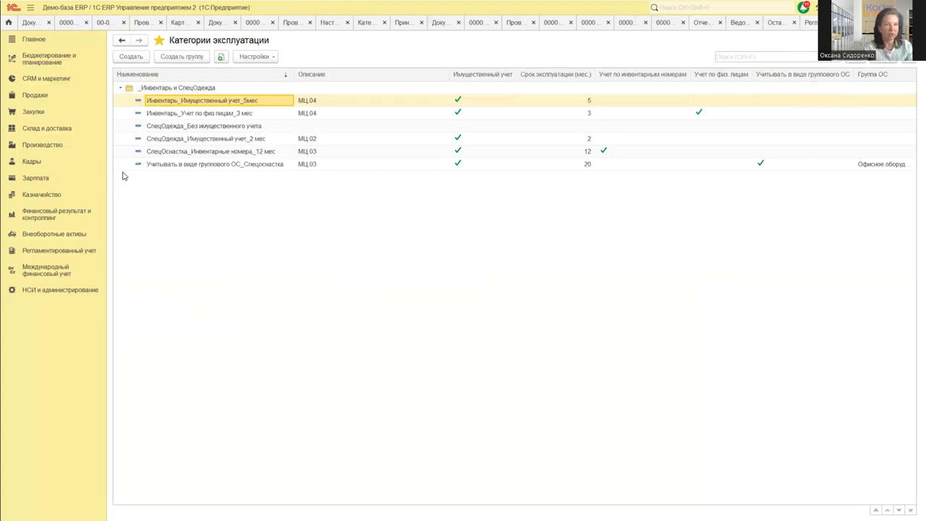
Step: Open a blank operation category form and check the "Группы настроек финансового учета номенклатуры" list among the item classifiers
left_click(131, 57)
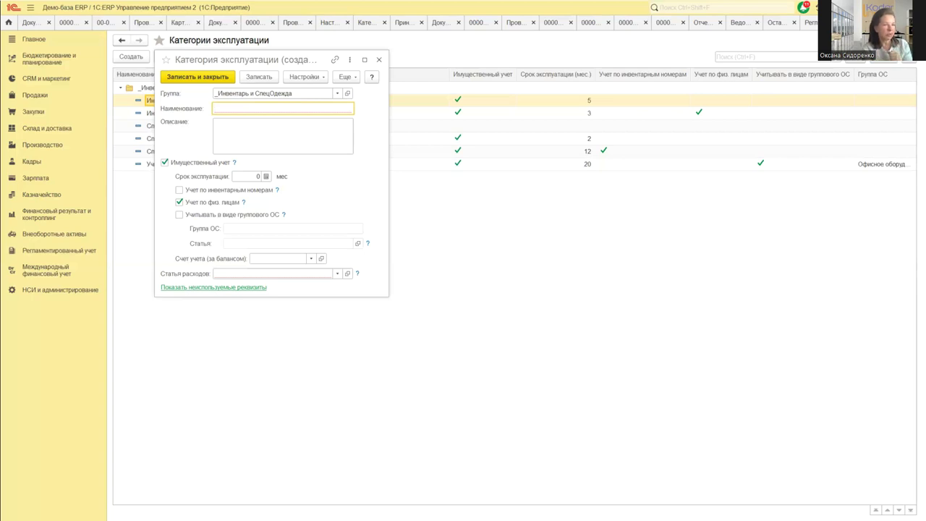
left_click(64, 291)
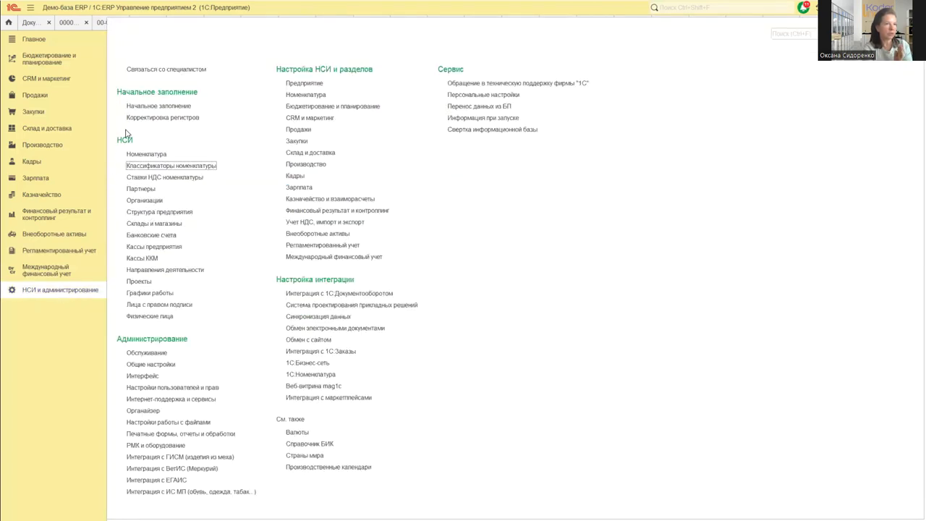
left_click(152, 166)
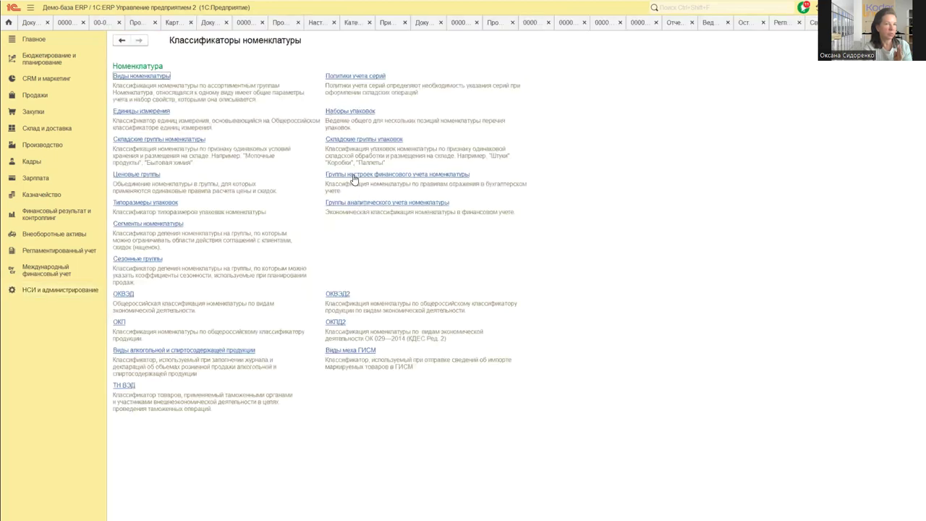
left_click(354, 175)
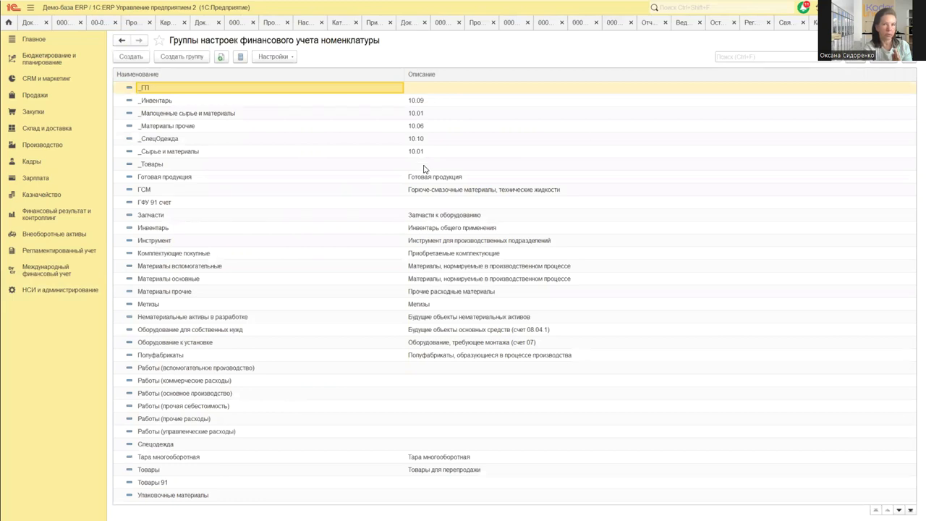
key("Escape")
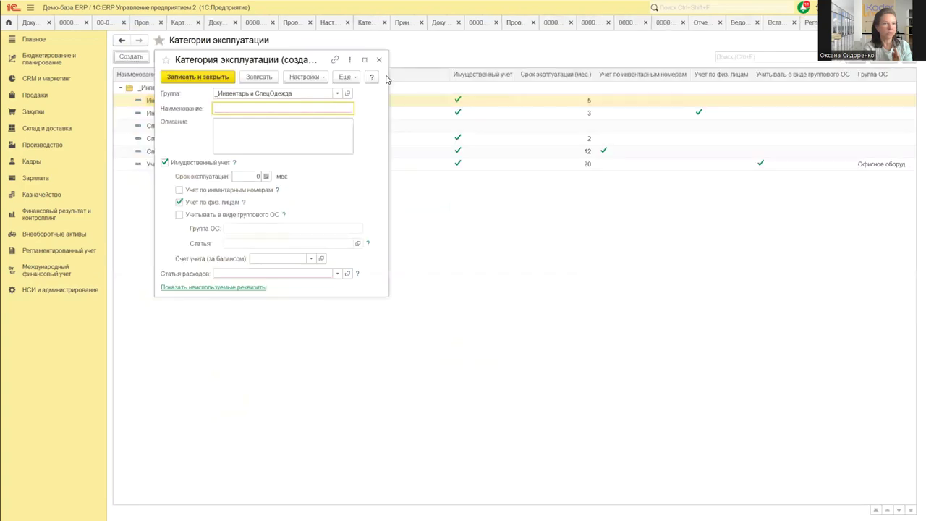
Step: Close the blank category form and view the settings of the "Инвентарь_Имущественный учет_5мес" category
left_click(380, 63)
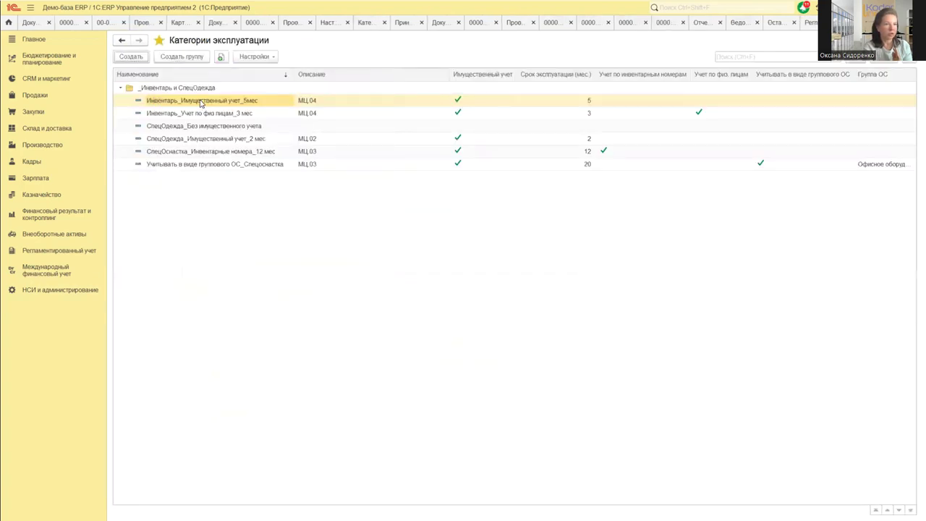
double_click(201, 102)
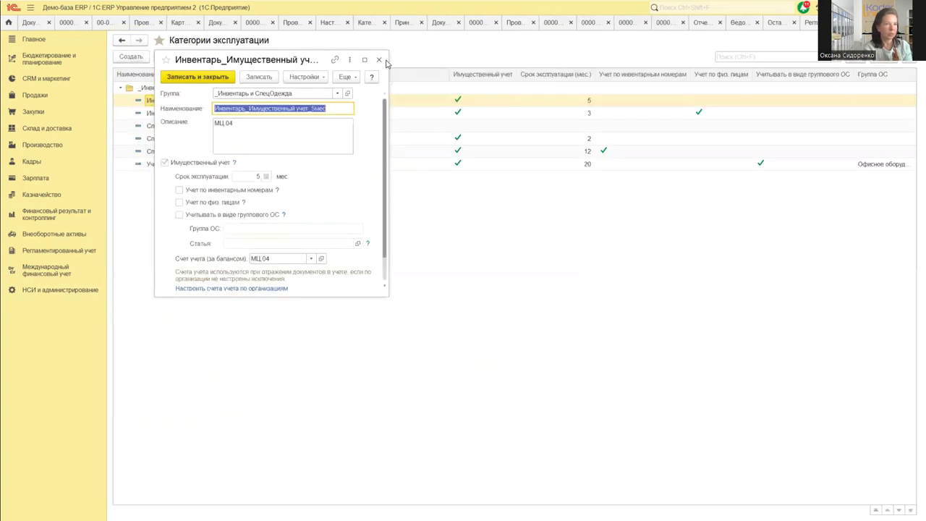
left_click(380, 63)
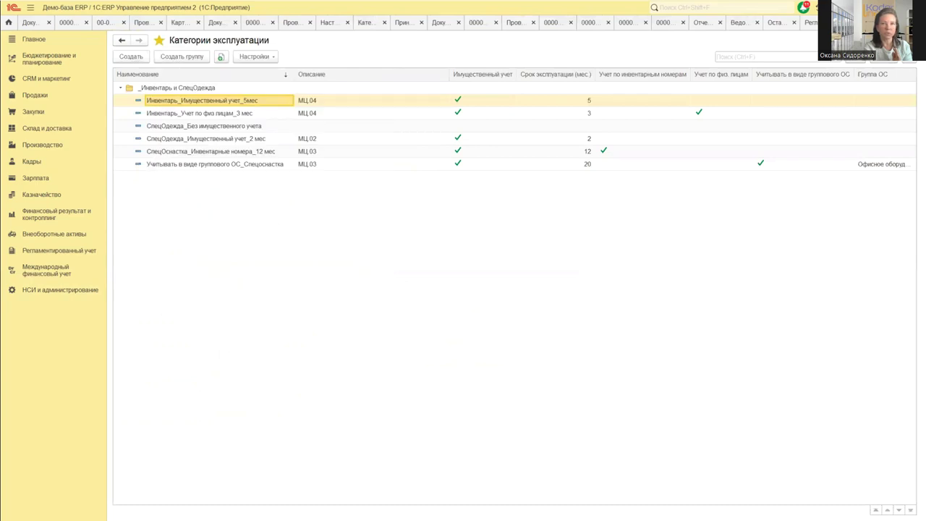
Step: Reopen the first purchase of 02.01.2023 from the purchase documents list and view its goods rows
left_click(32, 22)
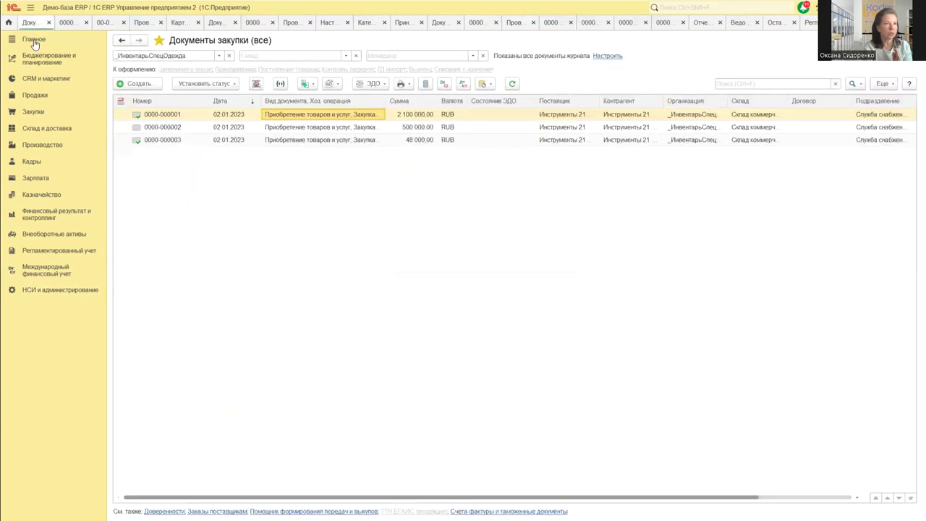
double_click(291, 116)
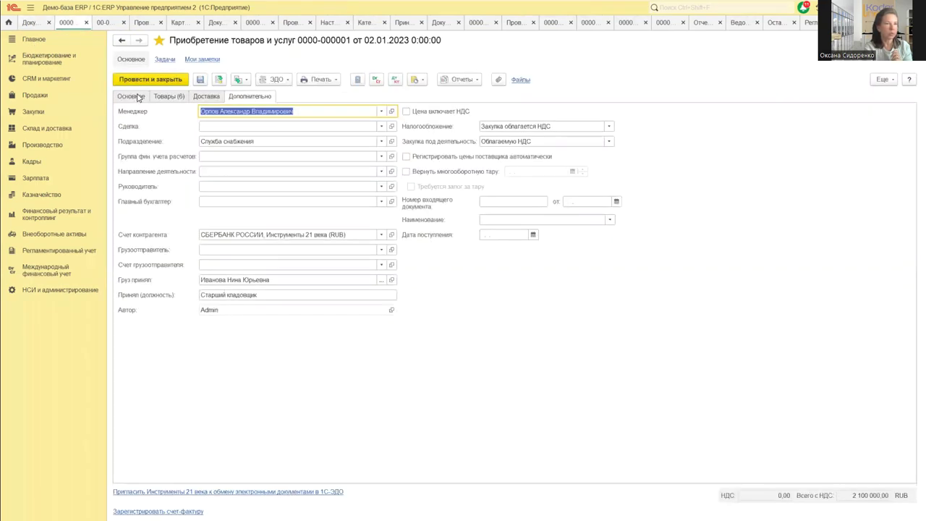
left_click(167, 96)
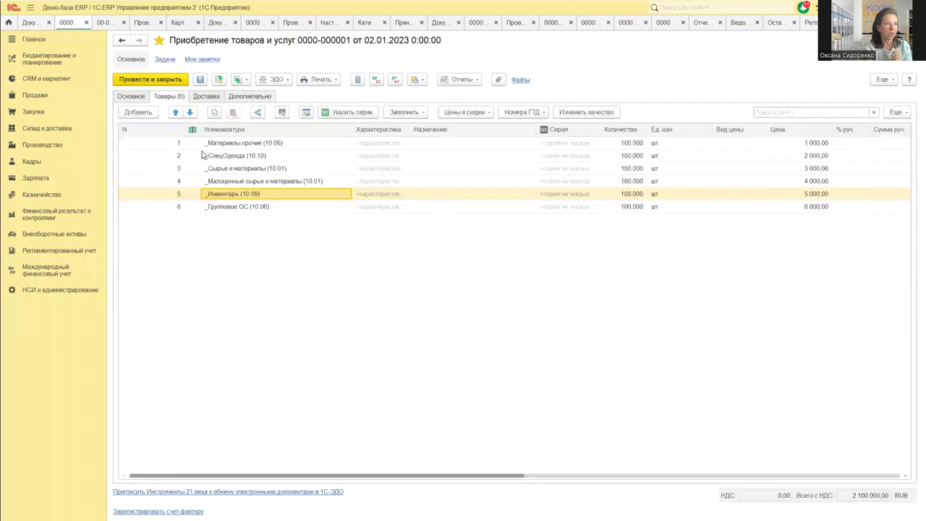
Step: Open the item card of "_Материалы прочие (10.06)" from the first goods row and expand "Основные параметры учета" in its details
double_click(343, 144)
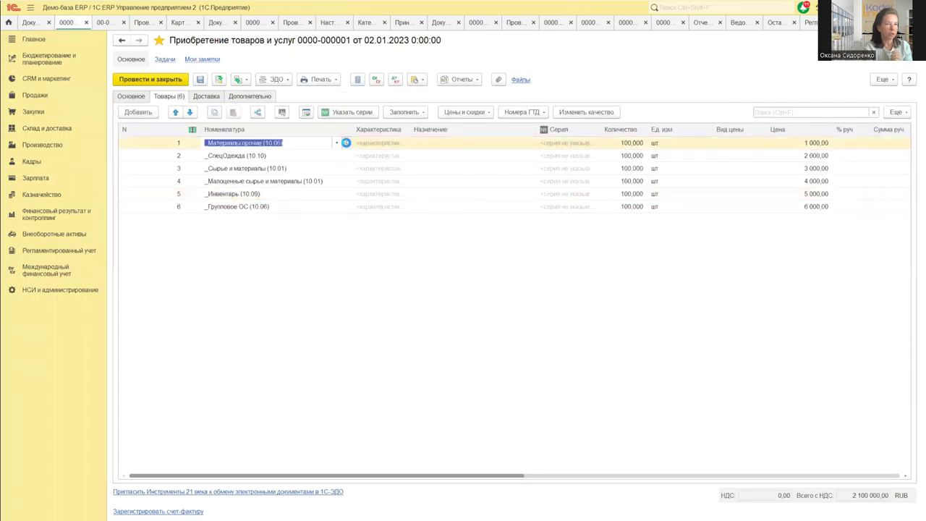
left_click(346, 142)
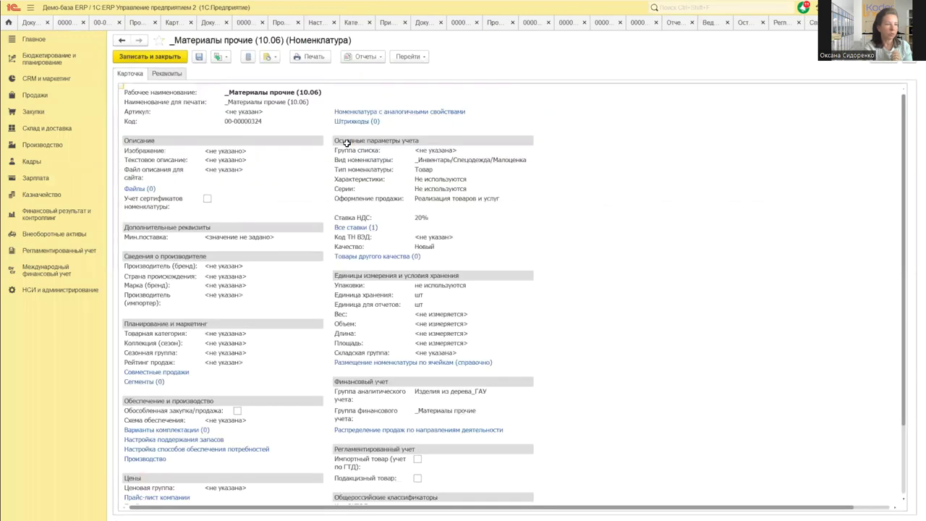
left_click(165, 74)
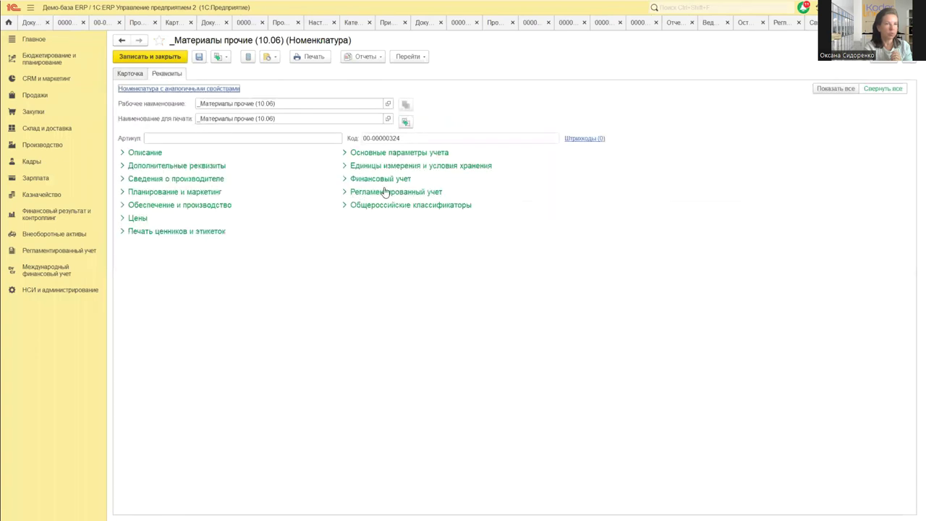
left_click(344, 153)
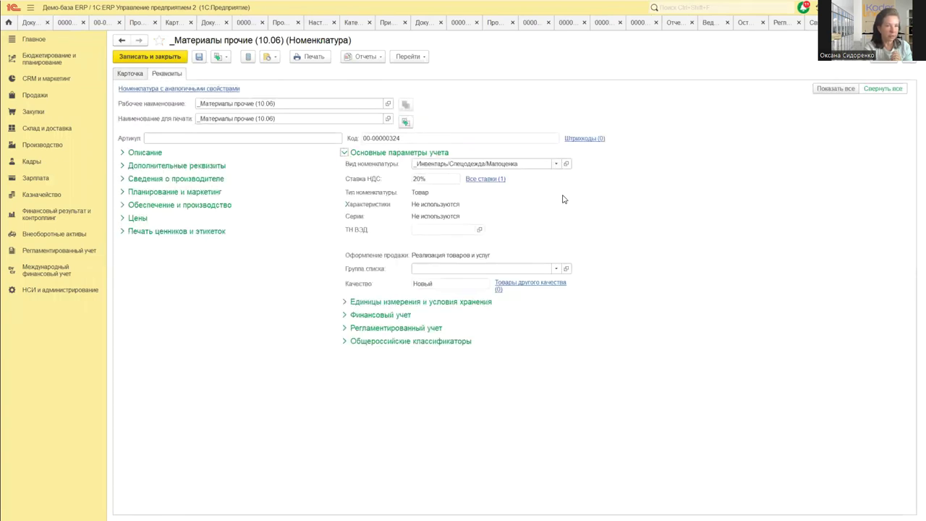
Step: View all settings of the item kind "_Инвентарь/Спецодежда/Малоценка" and the card's "Финансовый учет" section, closing both forms
left_click(566, 163)
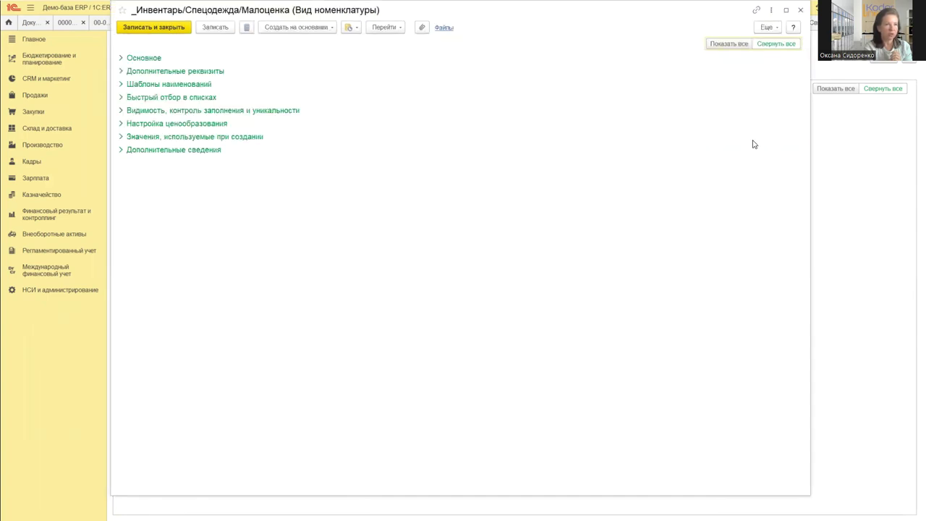
left_click(728, 43)
left_click_drag(799, 134, 803, 372)
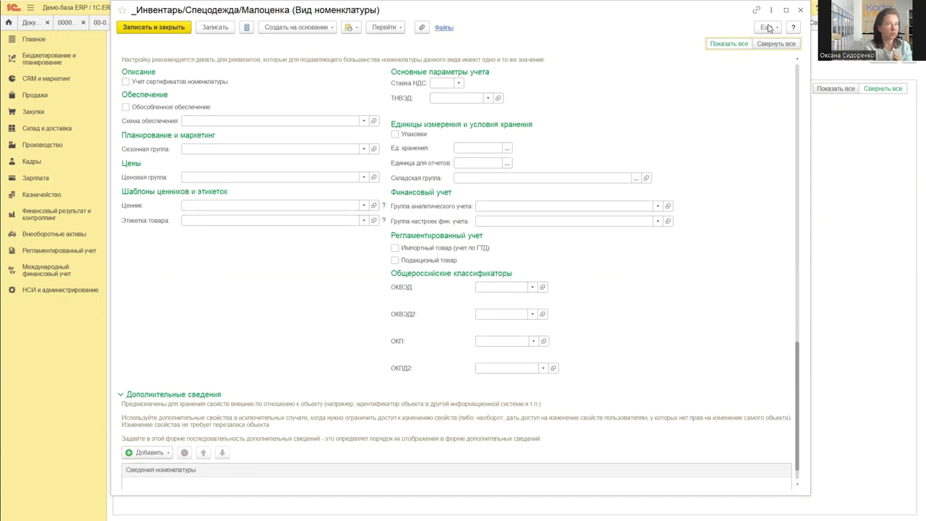
left_click(800, 10)
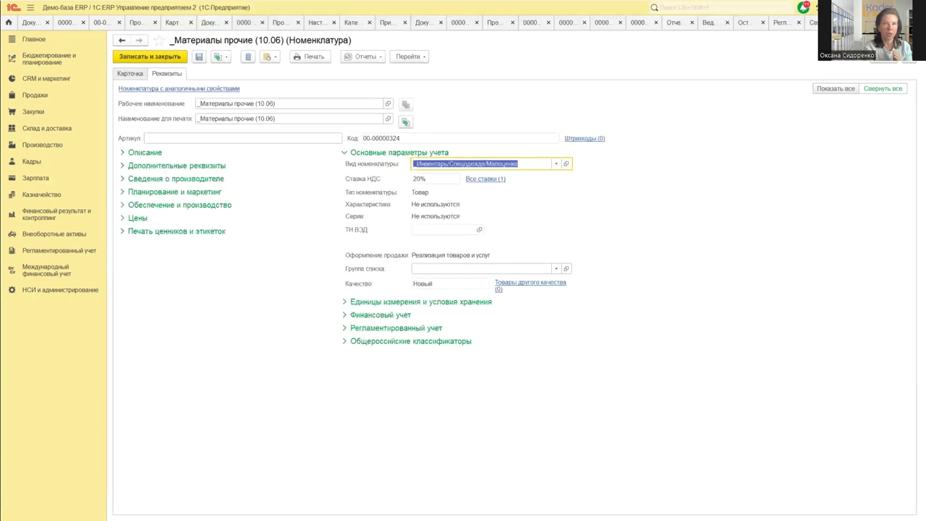
left_click(345, 316)
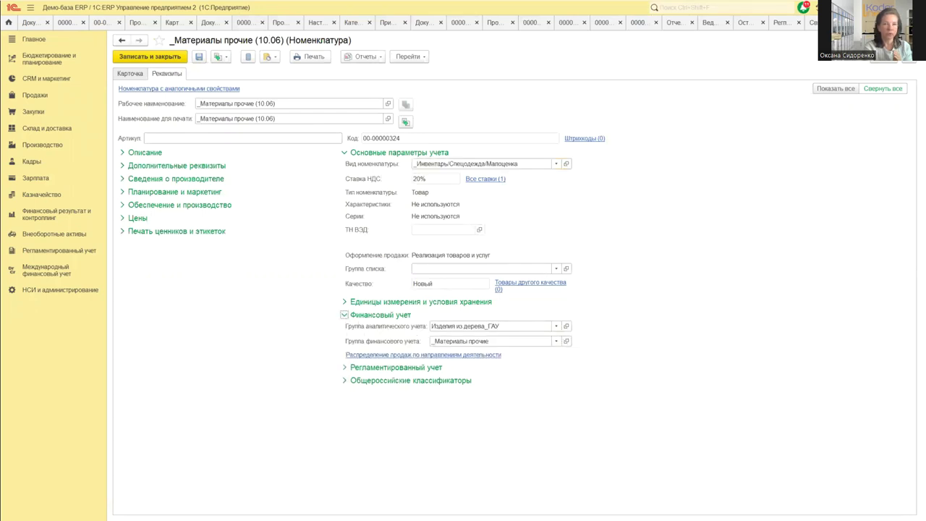
key("Escape")
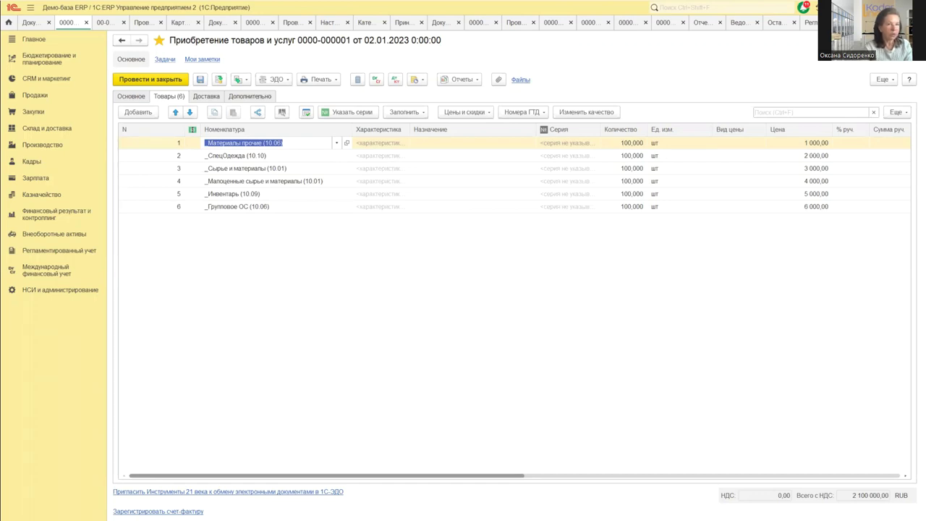
Step: View the purchase's main details and its regulated accounting entries, and return to the document
left_click(133, 97)
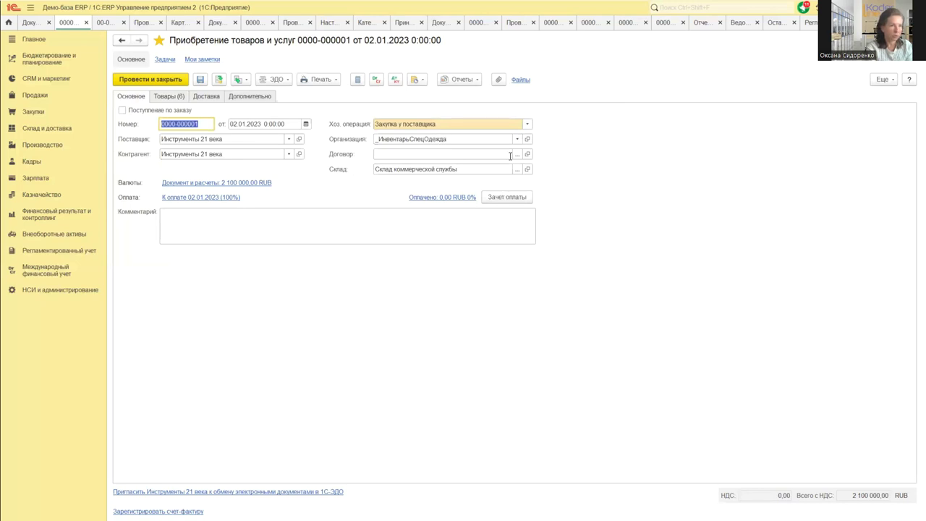
left_click(398, 79)
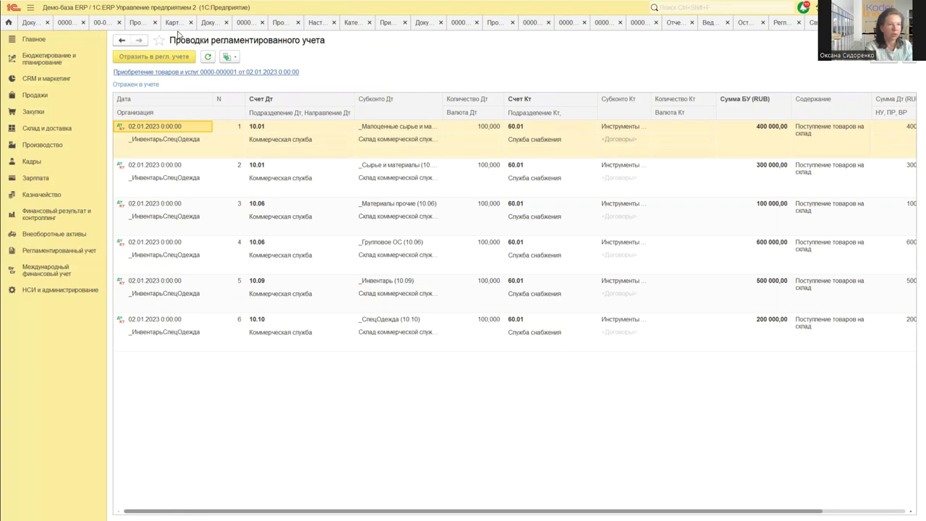
left_click(185, 71)
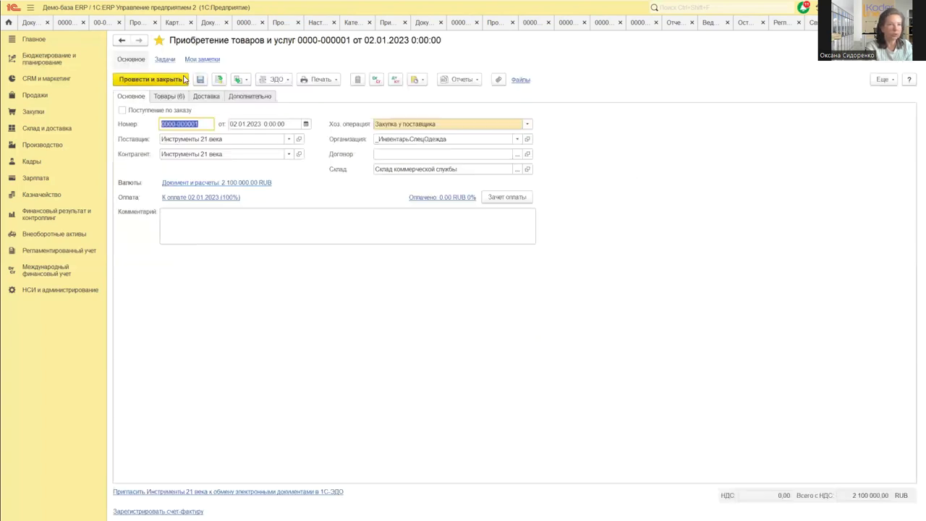
Step: Reopen the "_Материалы прочие (10.06)" item card from the goods rows and open its financial accounting group "_Материалы прочие"
left_click(169, 96)
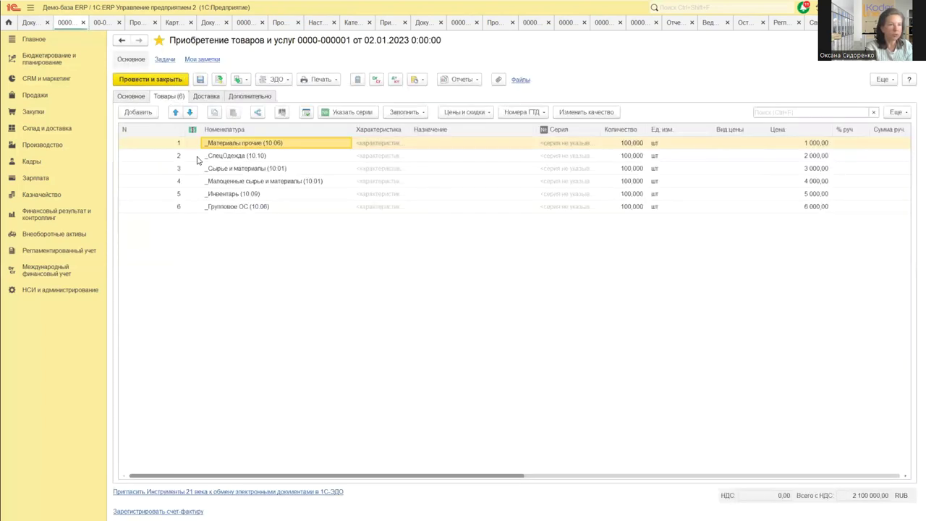
left_click(345, 144)
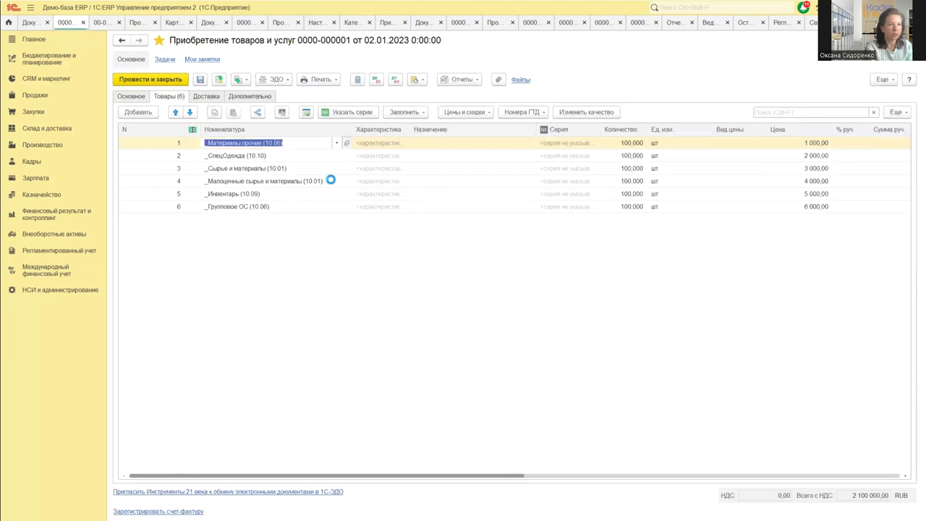
left_click(165, 73)
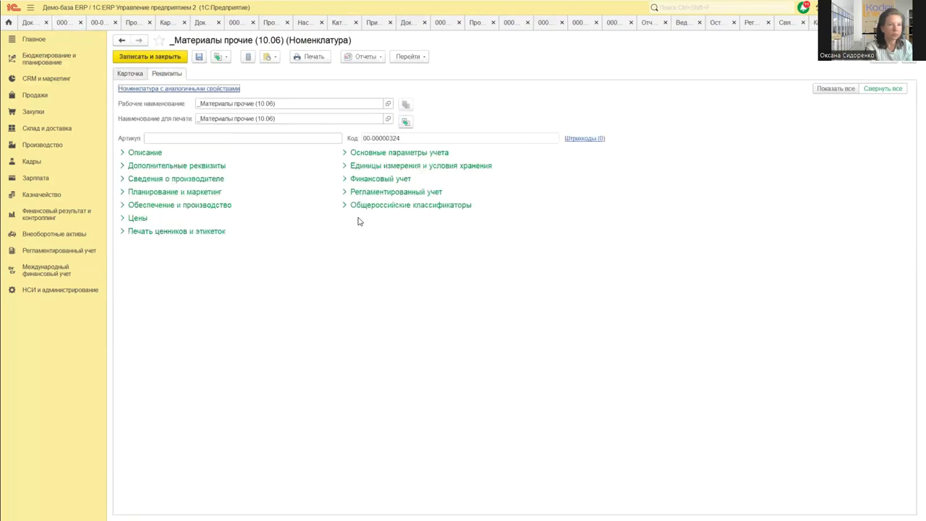
left_click(345, 179)
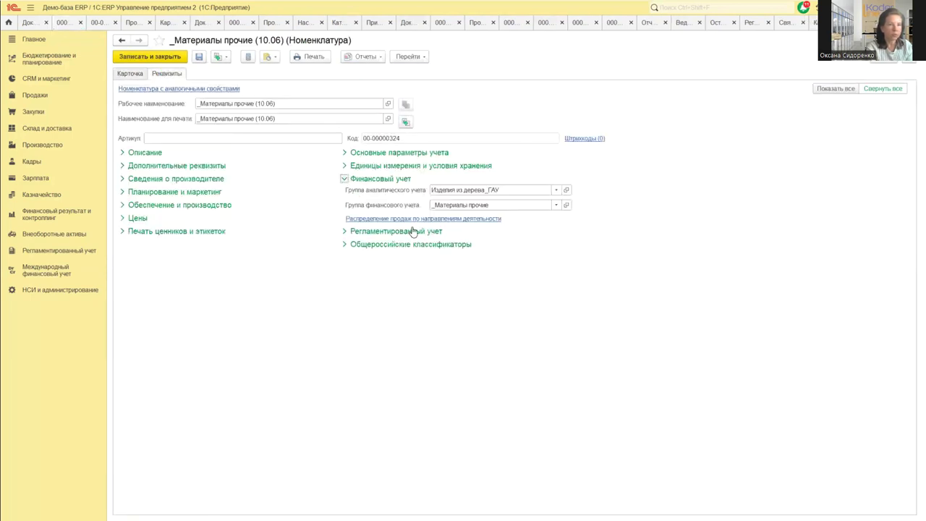
left_click(564, 208)
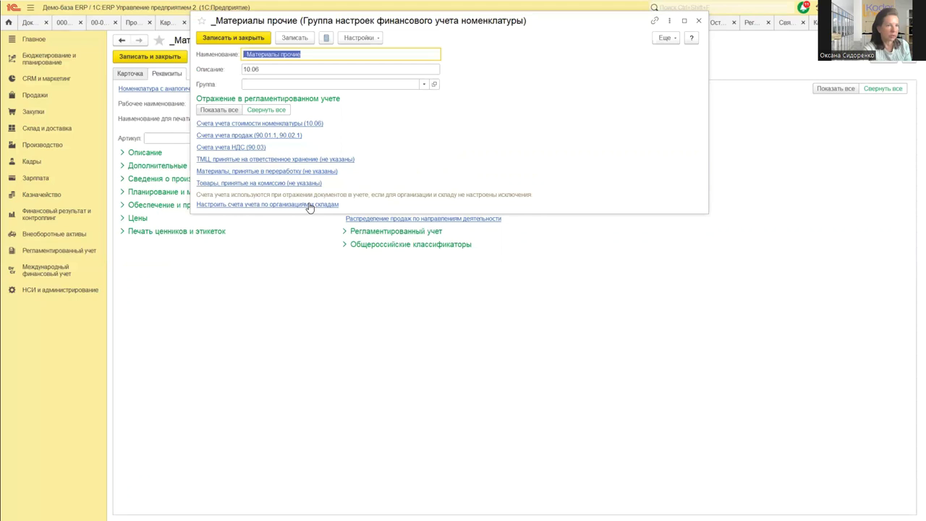
Step: View the group's account settings by organization and warehouse, open a blank exception entry, and close both without saving
left_click(309, 205)
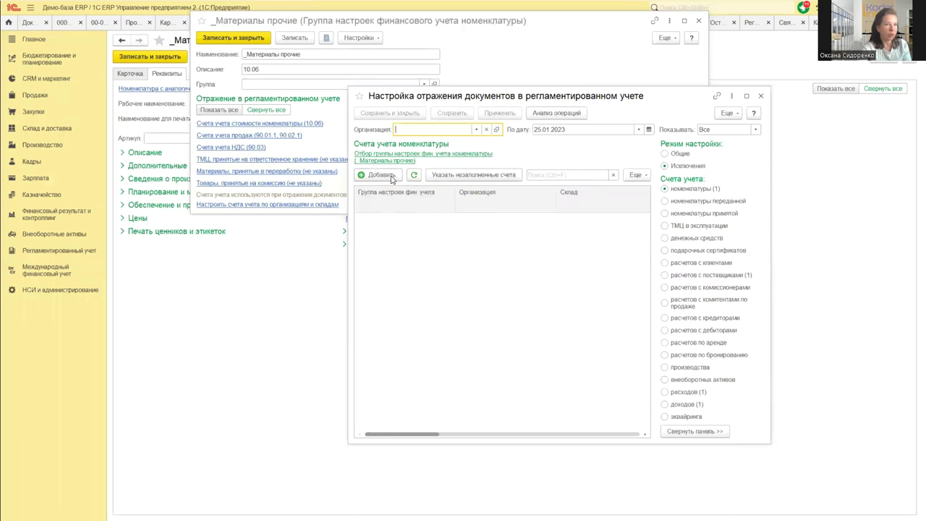
double_click(420, 214)
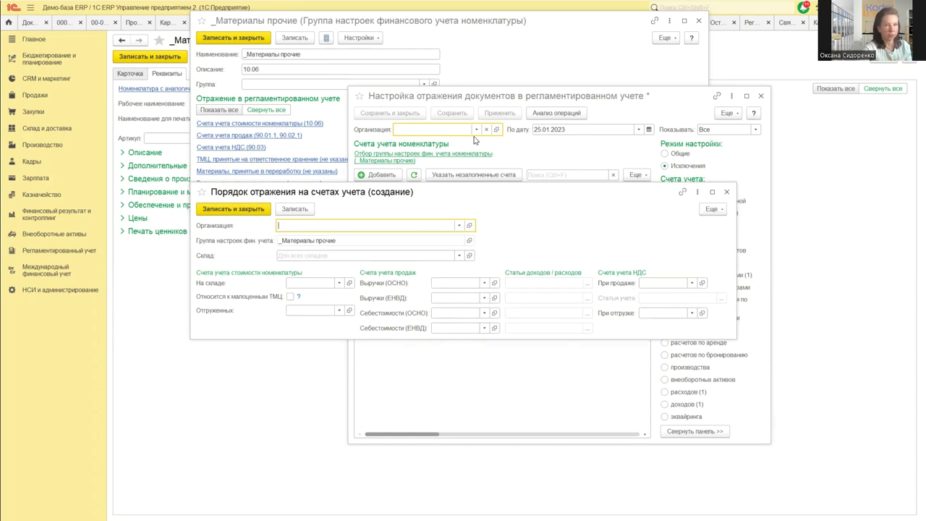
key("Escape")
left_click(760, 95)
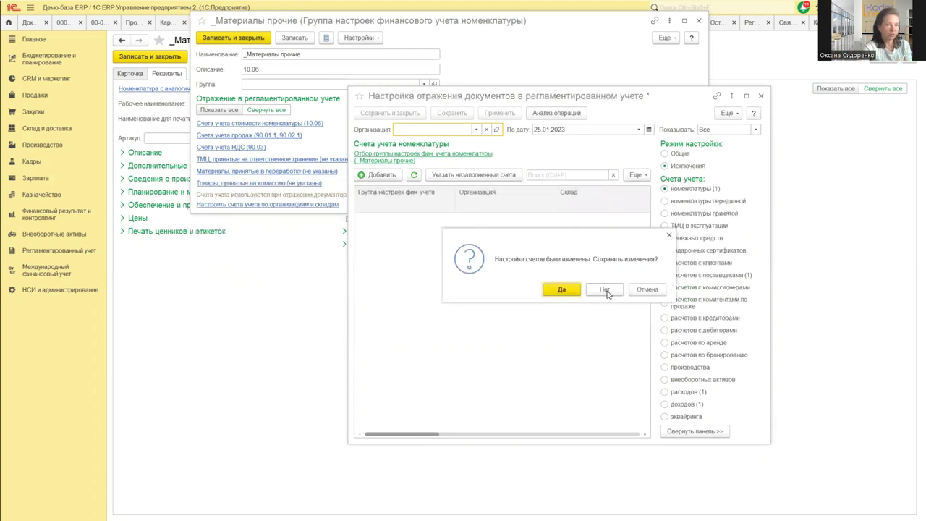
left_click(604, 290)
Step: Close the financial accounting group, the item card and the purchase documents to return to the "Категории эксплуатации" list
left_click(698, 22)
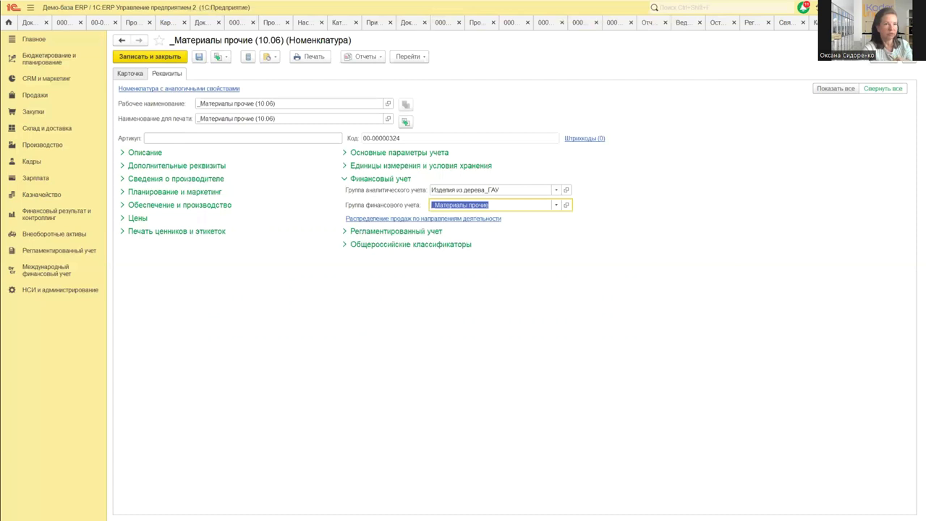
left_click(912, 41)
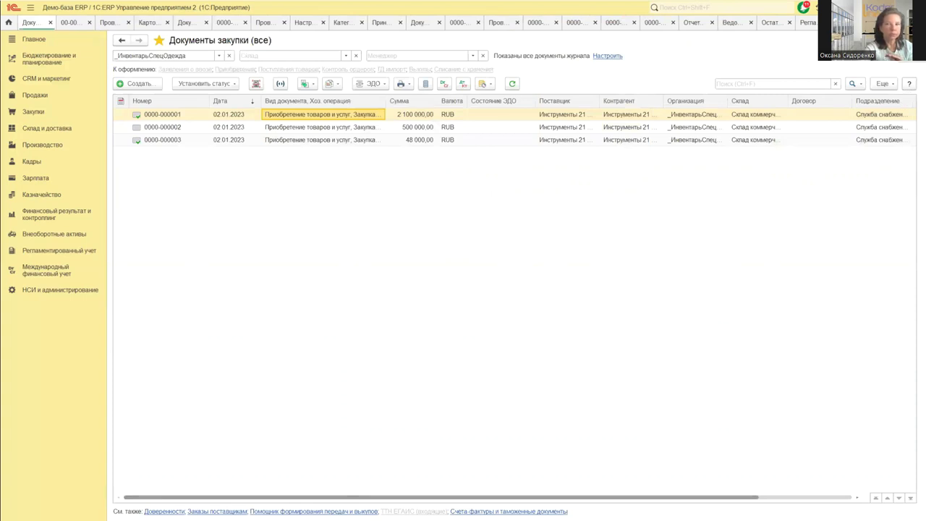
key("Escape")
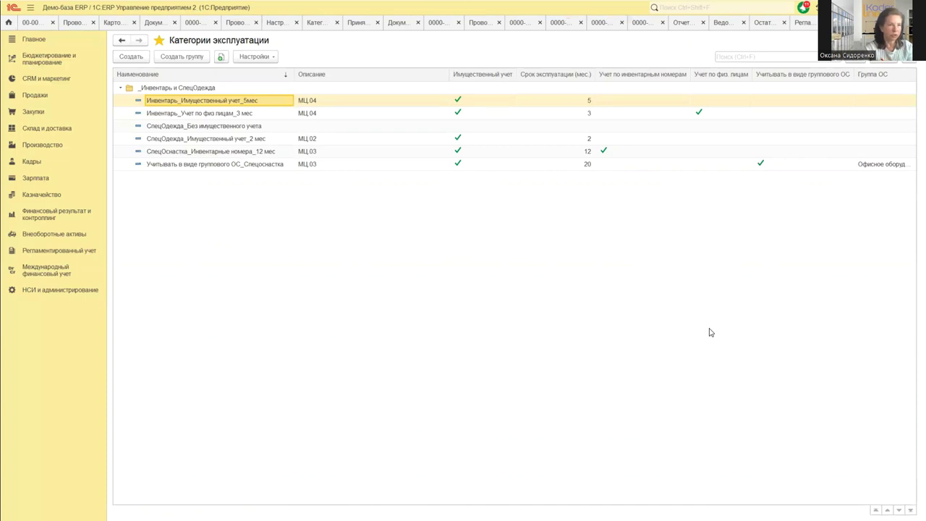
Step: Start a new operation category in "_Инвентарь и СпецОдежда", turn off "Имущественный учет" and read that option's hint
left_click(134, 58)
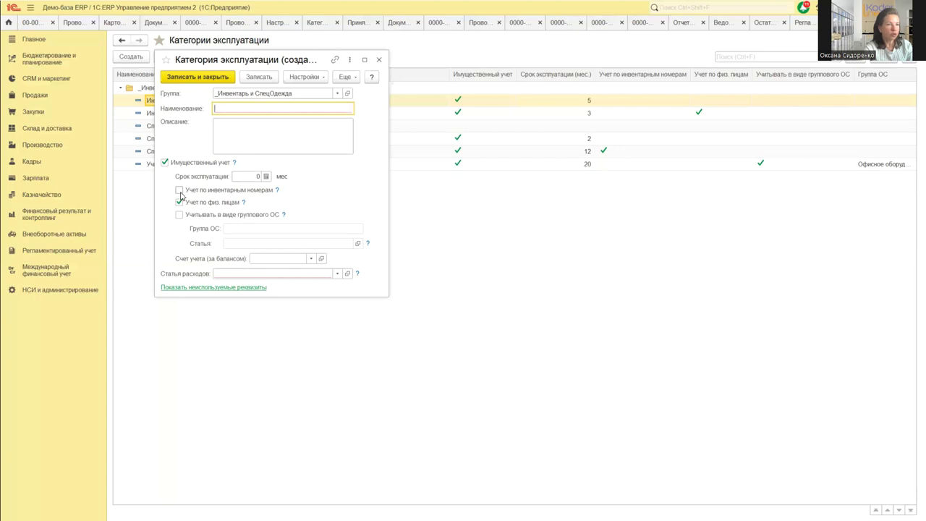
left_click(164, 162)
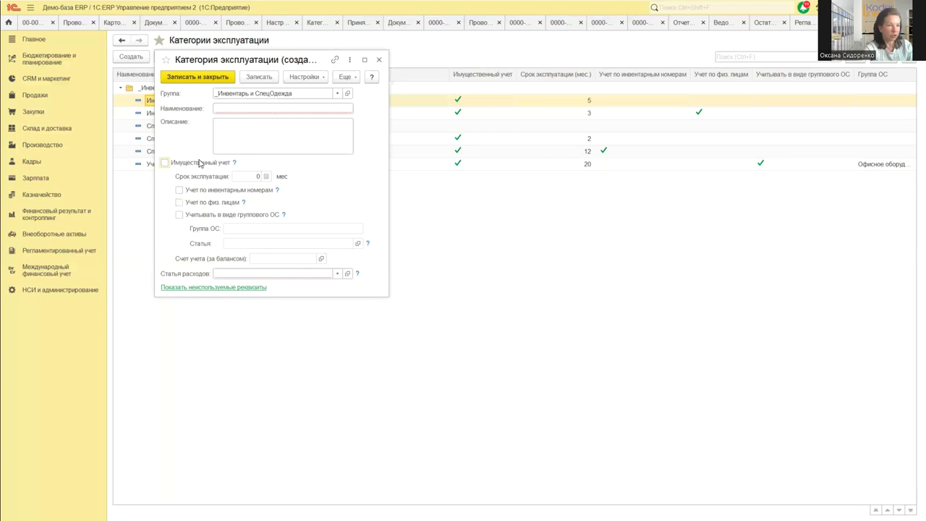
left_click(234, 163)
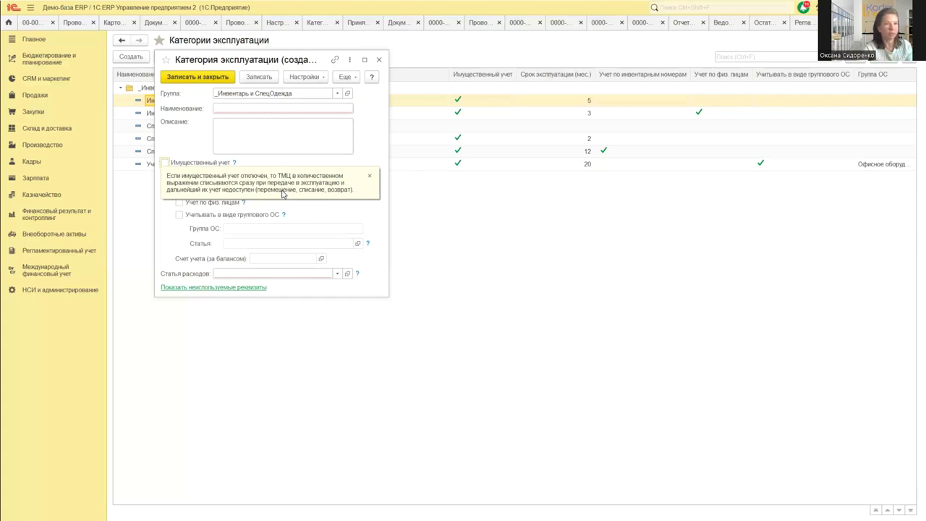
left_click(369, 176)
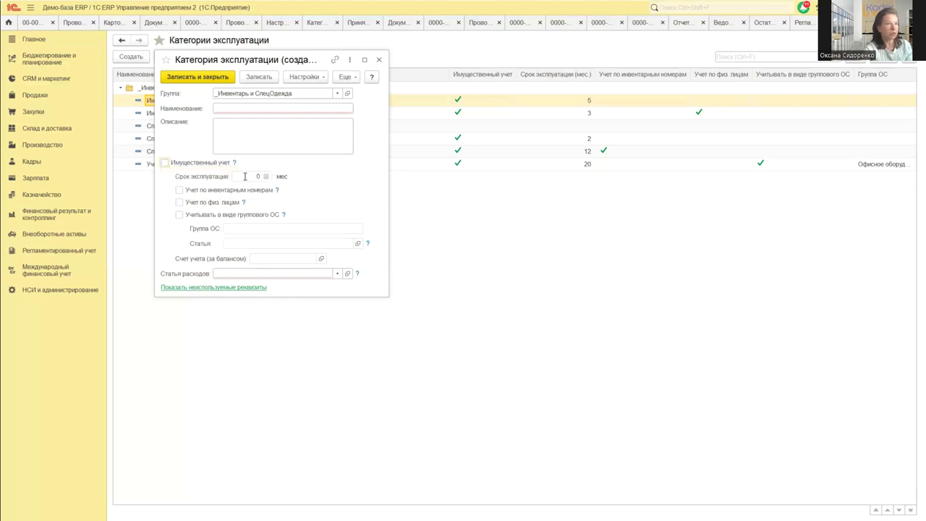
left_click(244, 177)
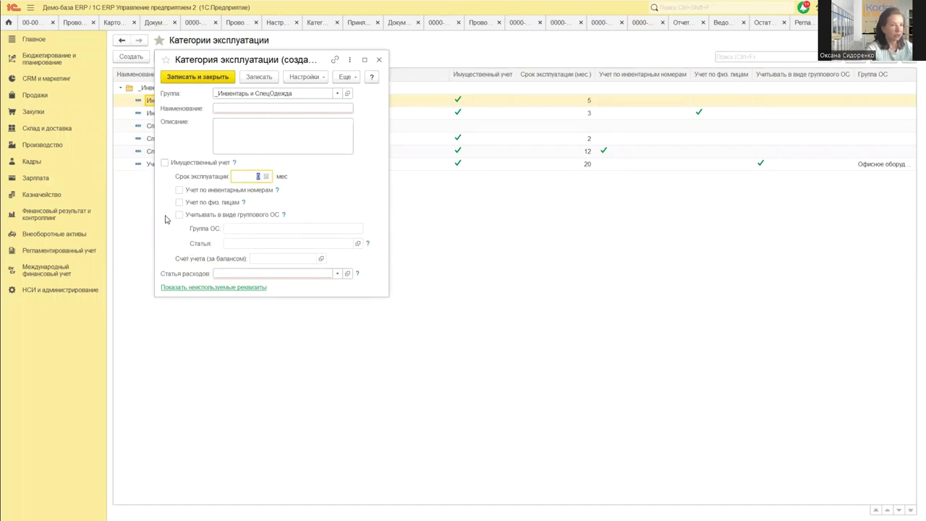
Step: Turn "Имущественный учет" back on and read the hint for "Учет по инвентарным номерам"
left_click(164, 163)
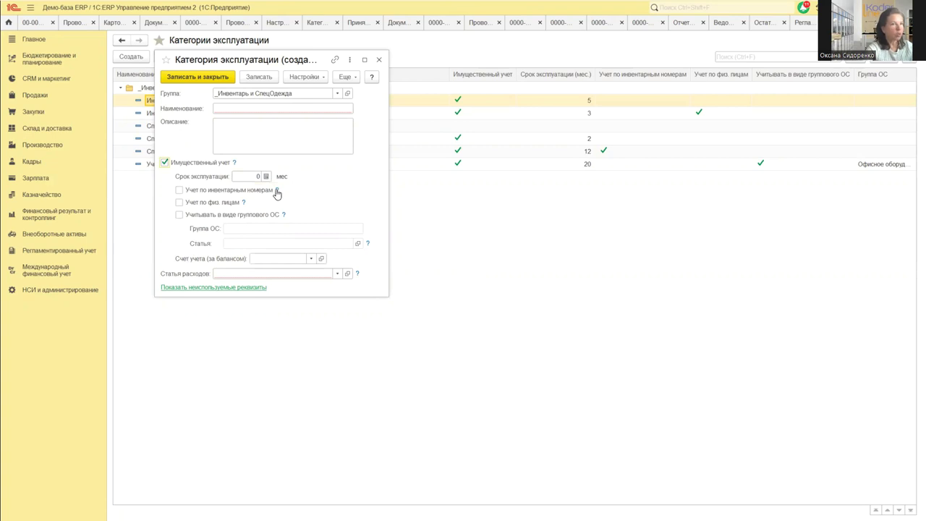
left_click(277, 191)
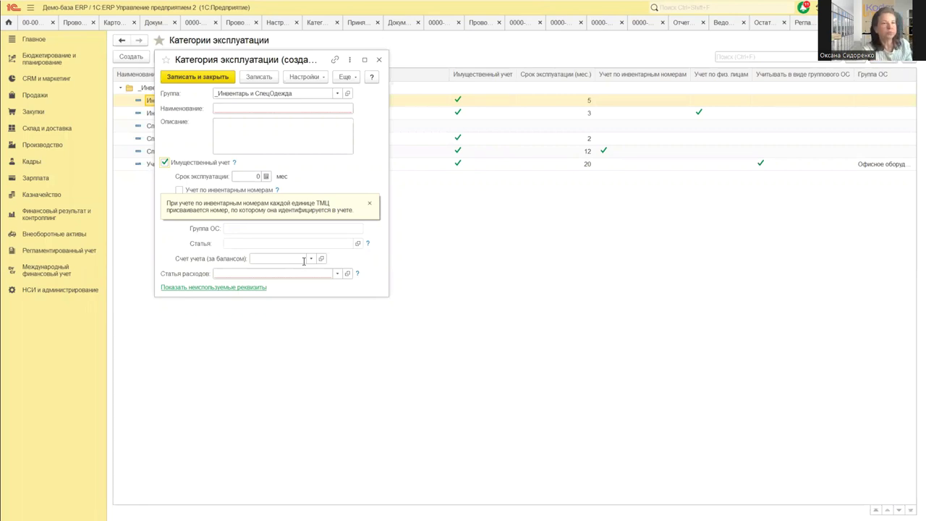
left_click(370, 206)
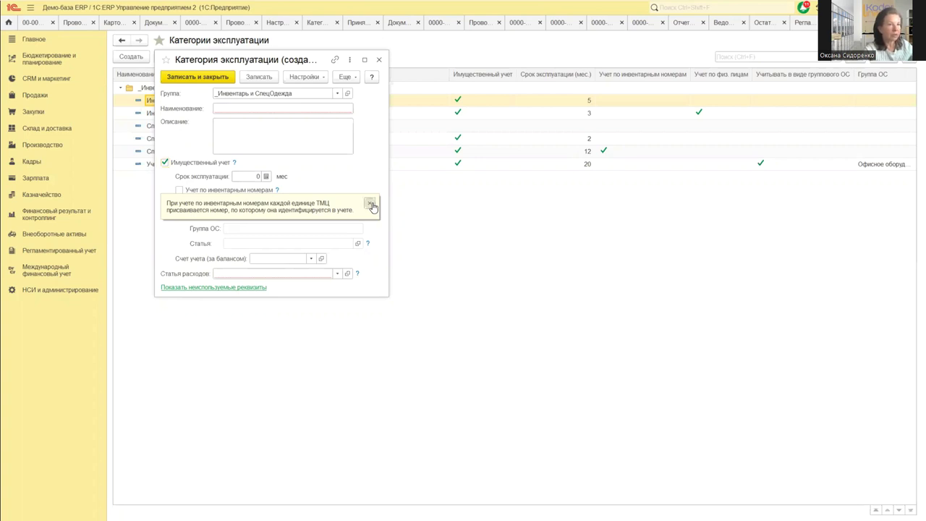
left_click(371, 205)
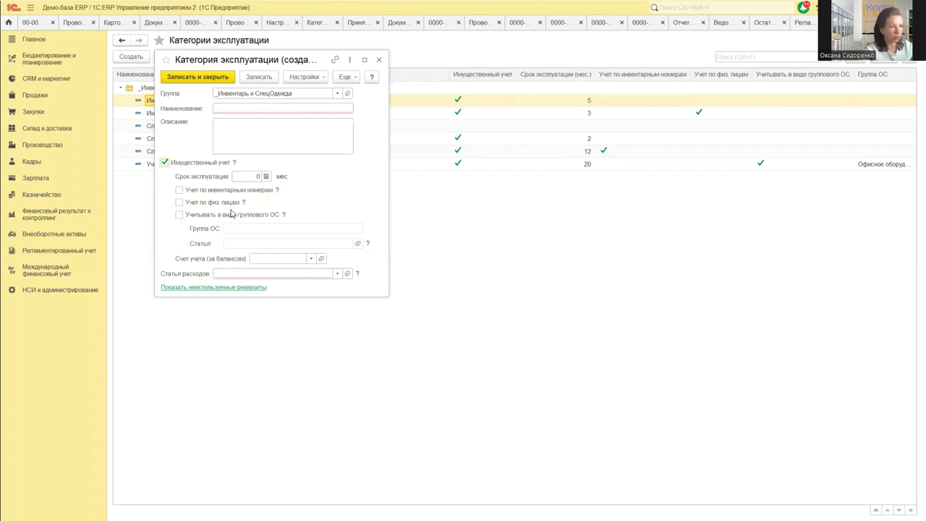
Step: Read the hints for "Учет по физ. лицам" and "Учитывать в виде группового ОС" in the new category form
left_click(243, 203)
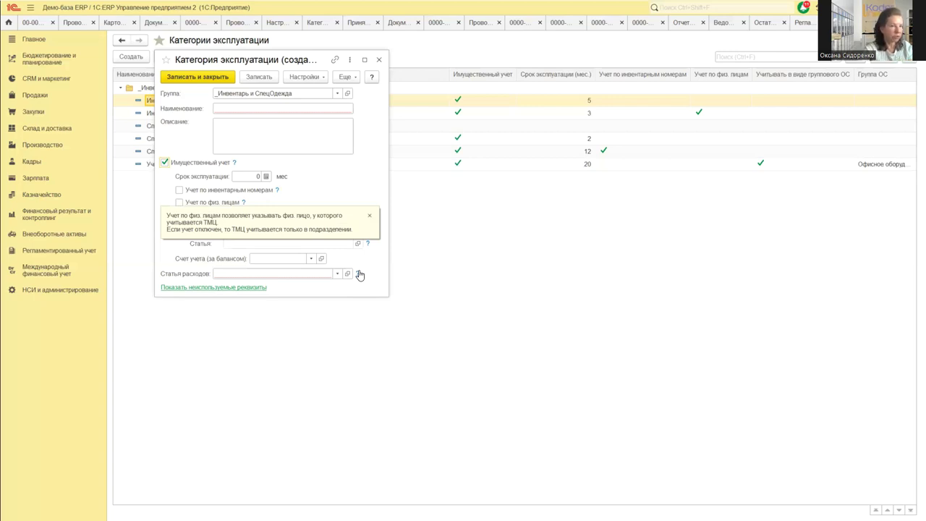
left_click(371, 216)
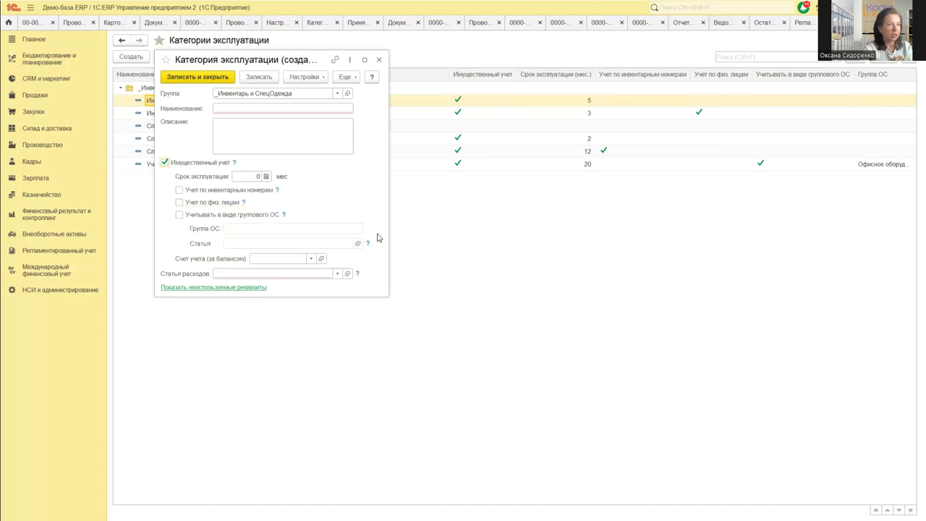
left_click(283, 215)
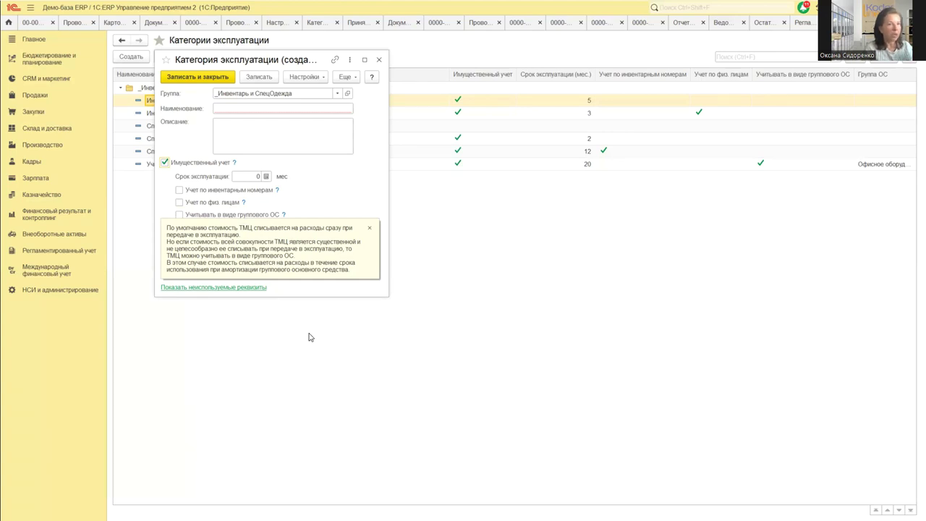
Step: Turn on "Учитывать в виде группового ОС" in the new category and set "Группа ОС" to "Производственный и хозяйственный инвентарь"
left_click(369, 228)
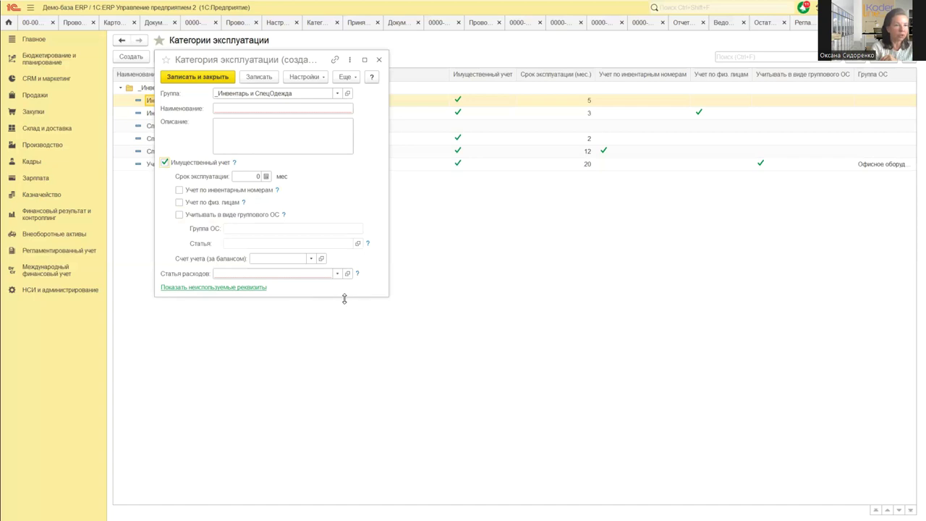
left_click_drag(345, 299, 346, 326)
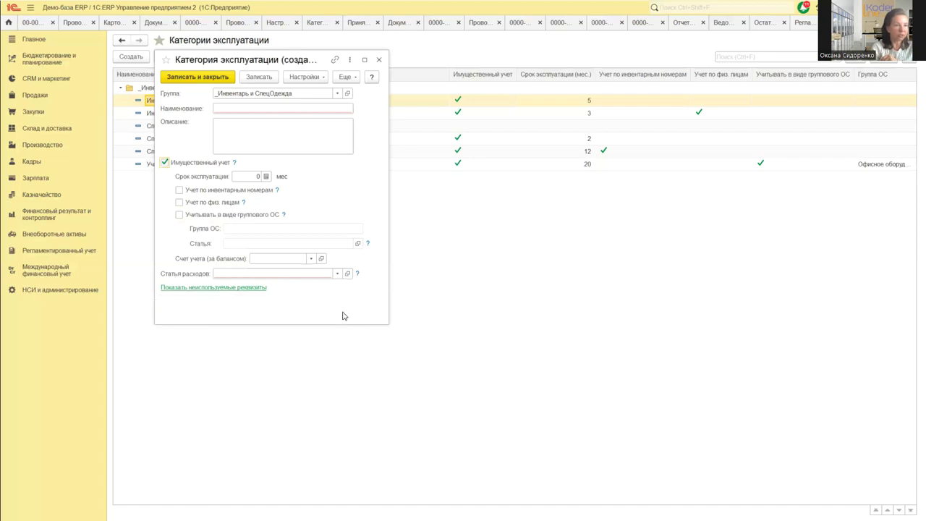
left_click(180, 215)
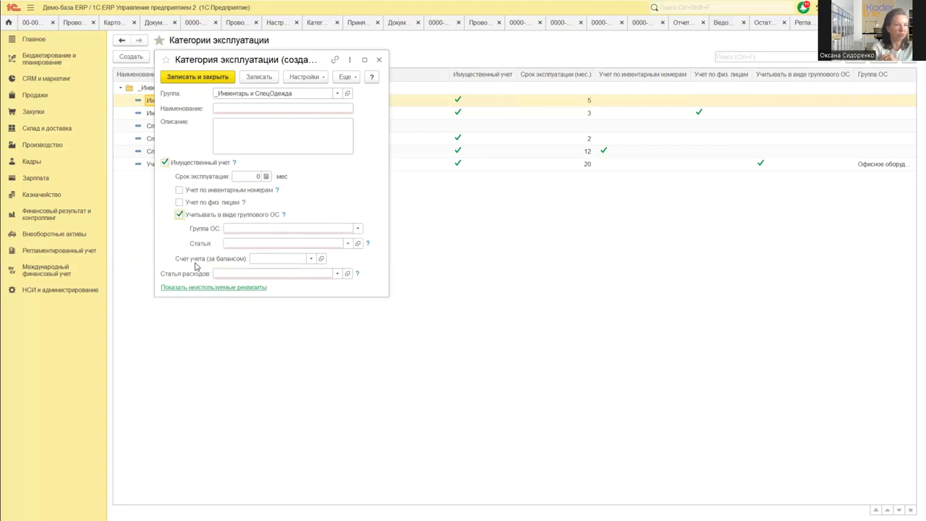
left_click(358, 230)
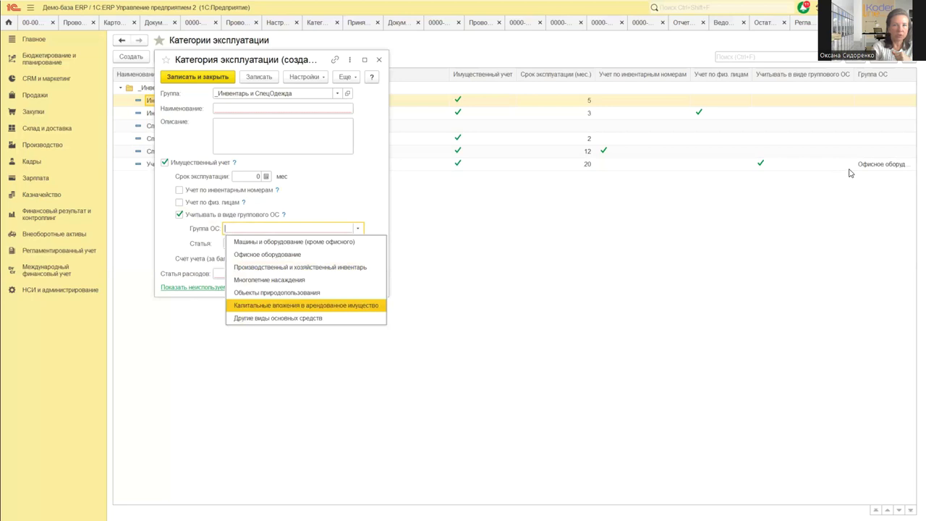
key("Escape")
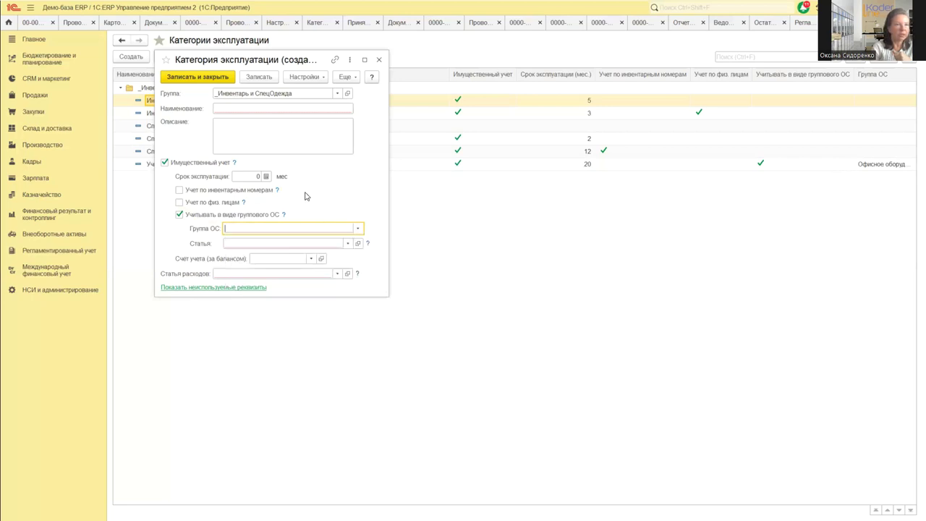
left_click(357, 230)
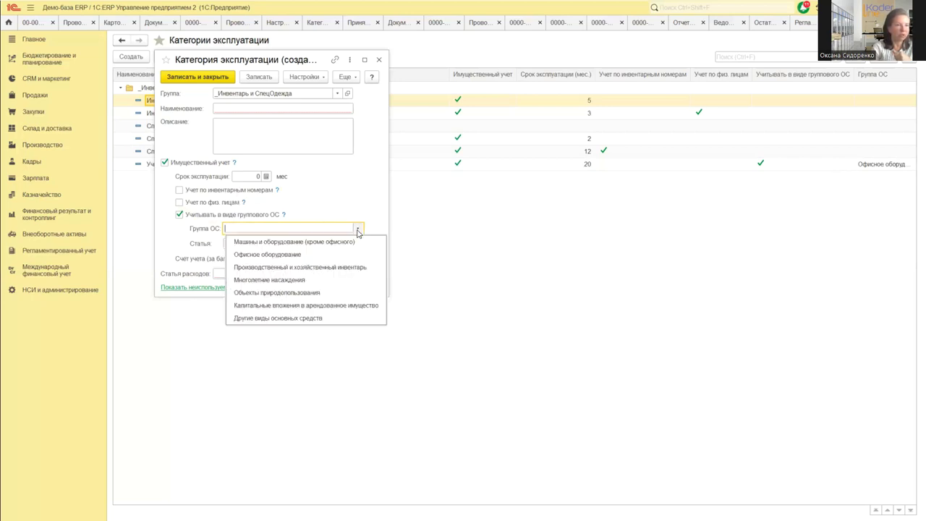
left_click(332, 267)
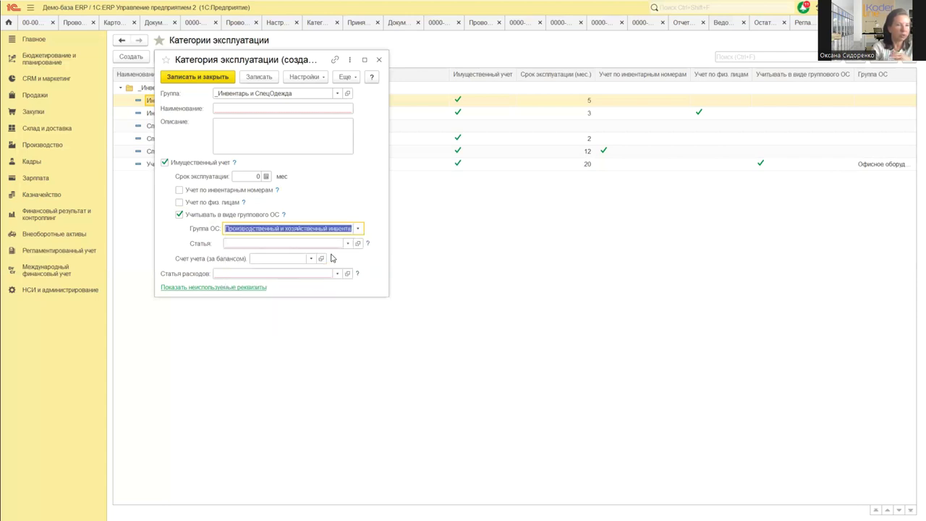
Step: Read the hints for "Статья" and "Статья расходов" in the new category form
mouse_move(368, 246)
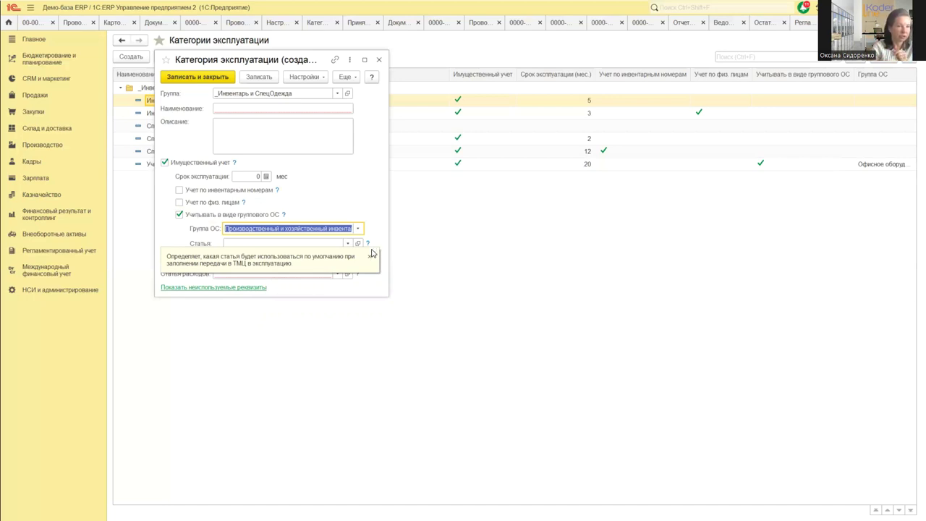
left_click(371, 256)
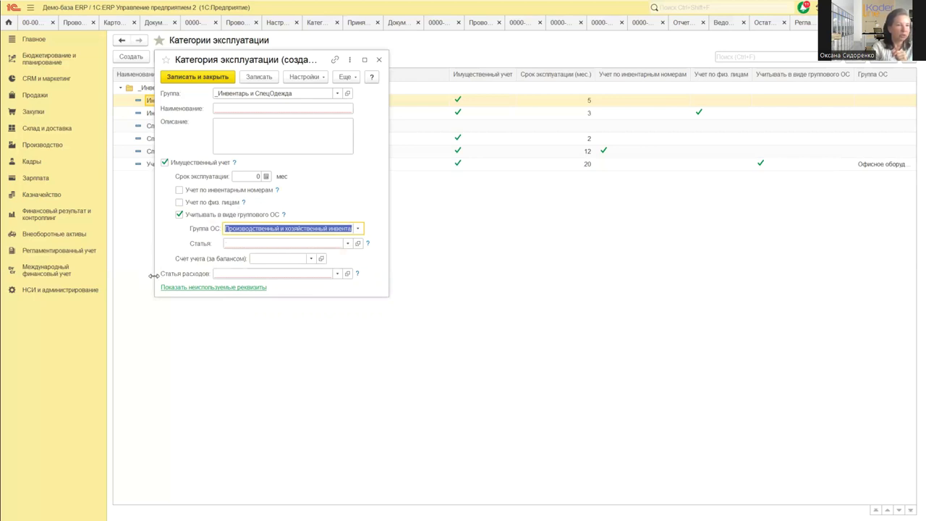
left_click(357, 274)
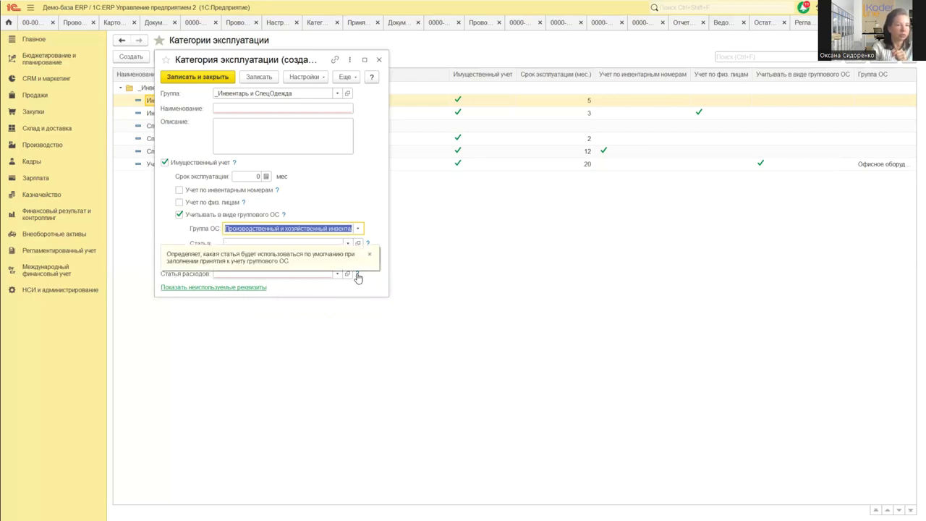
left_click(370, 255)
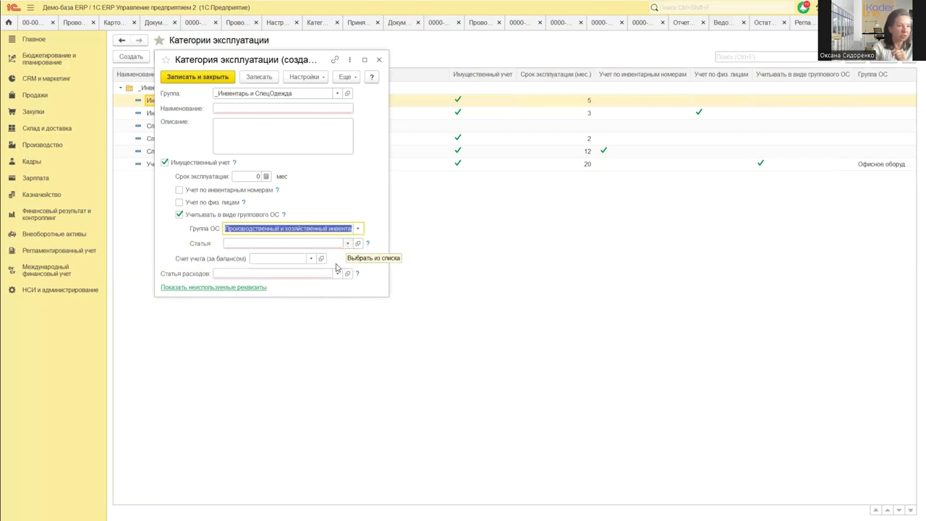
Step: View the full expense item lists offered for "Статья" and "Статья расходов", closing each without a selection
left_click(346, 245)
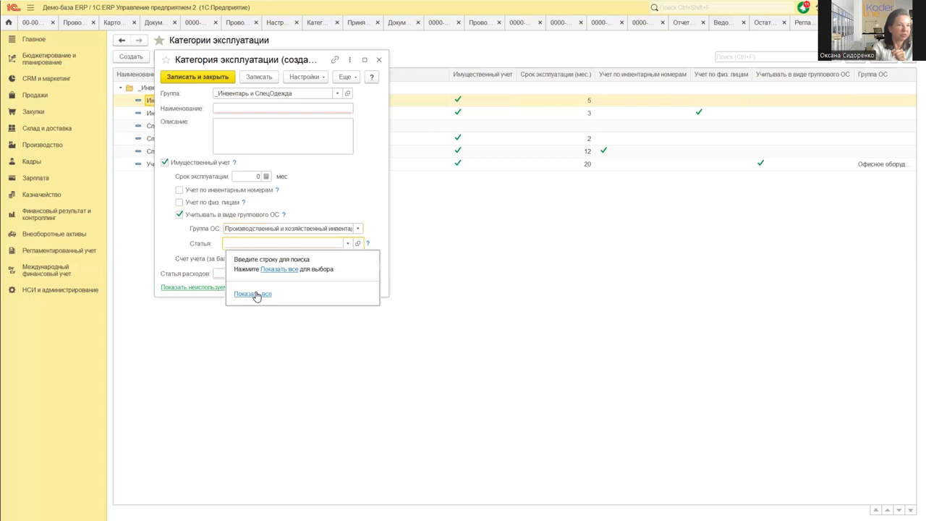
key("F4")
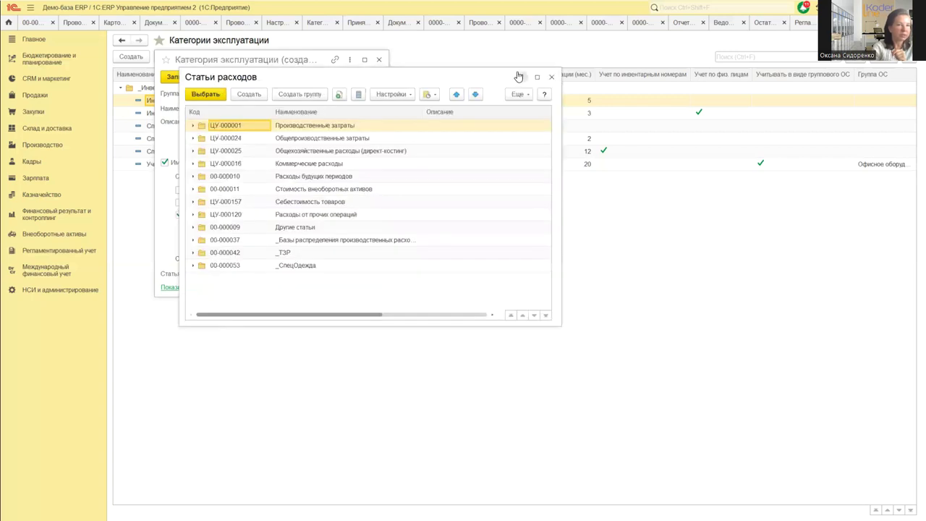
left_click(552, 77)
left_click(337, 274)
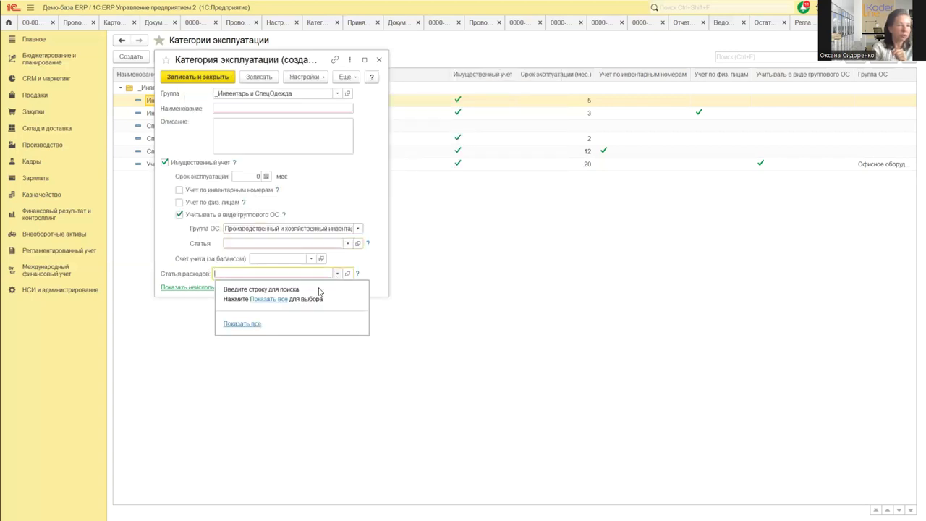
left_click(249, 325)
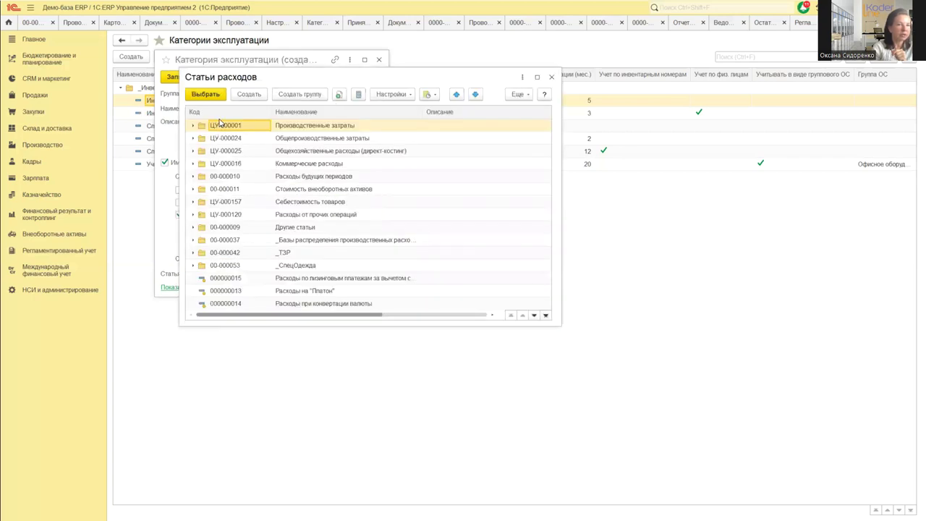
left_click(552, 80)
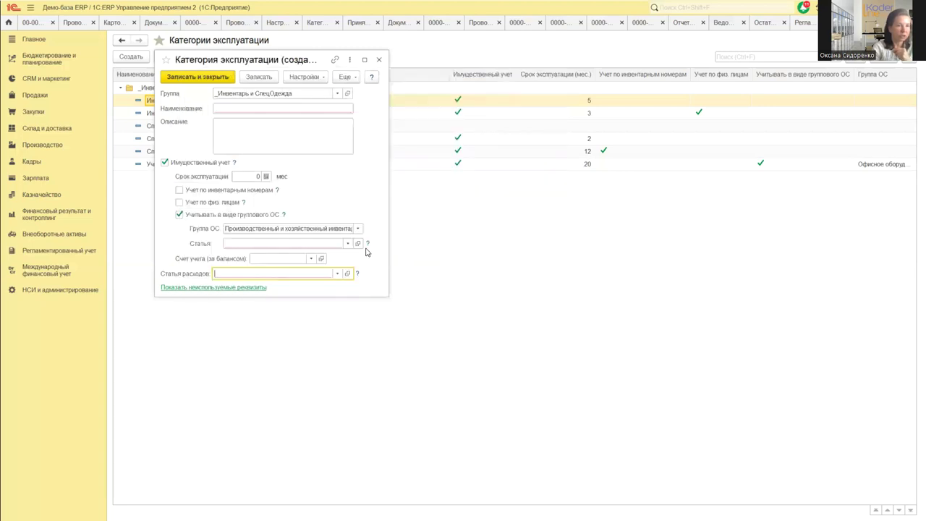
Step: Reopen the hints for "Статья" and "Статья расходов" to compare which document each default item applies to
left_click(368, 244)
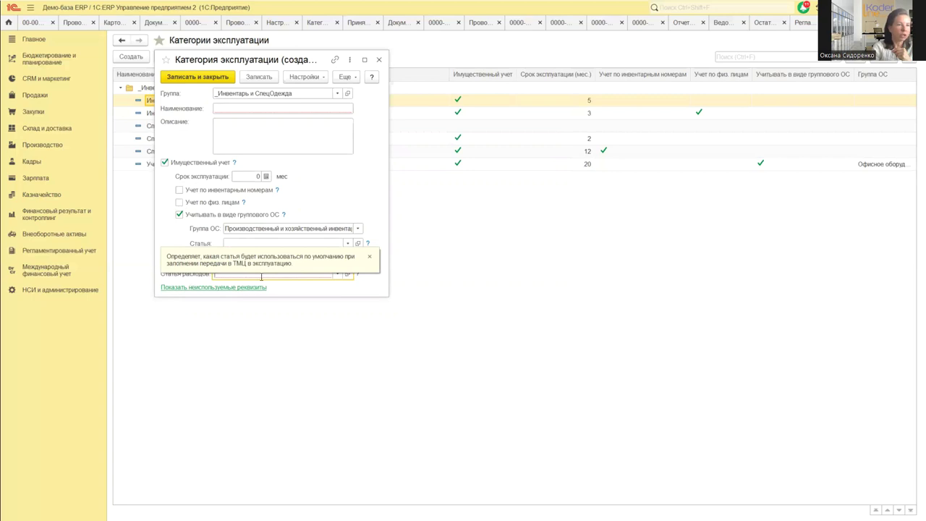
left_click(371, 259)
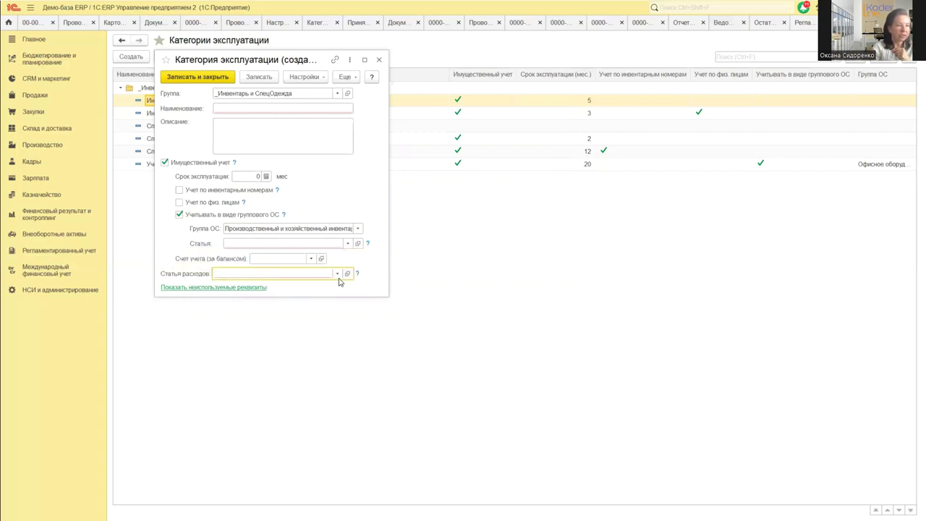
left_click(357, 274)
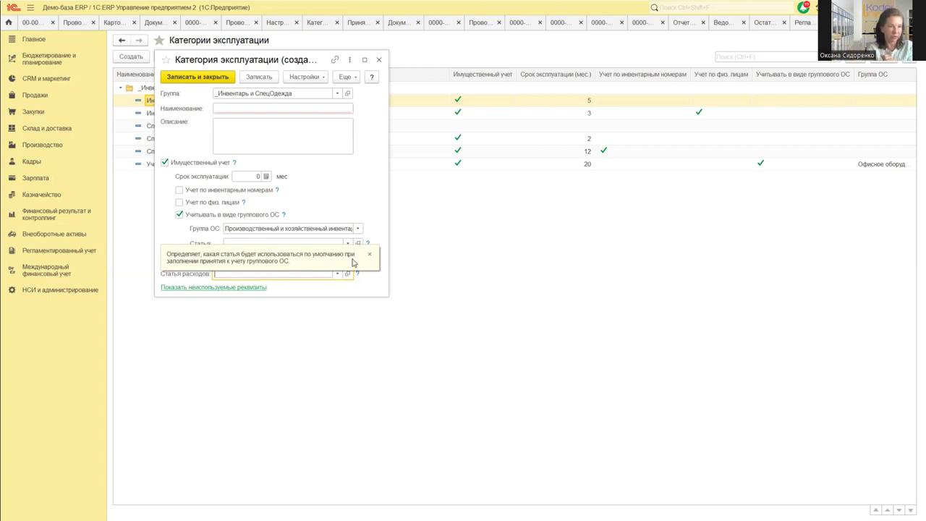
left_click(369, 254)
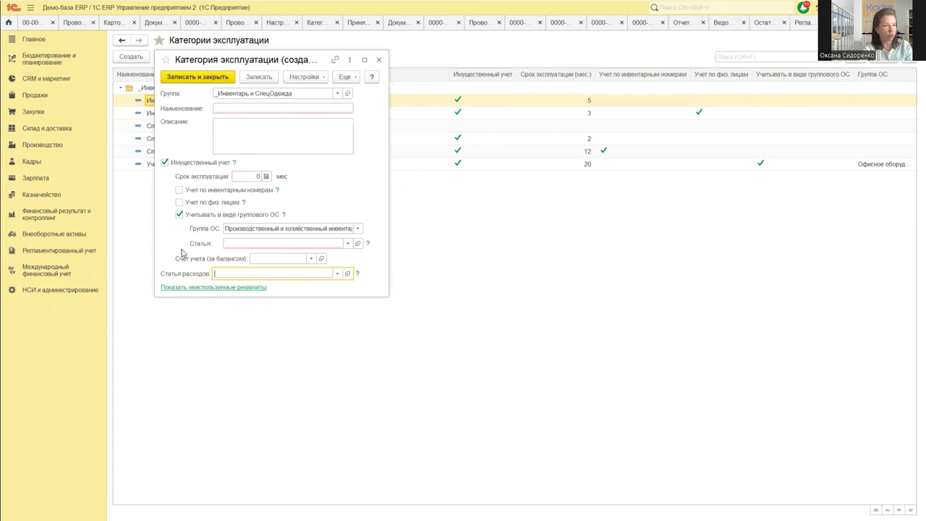
Step: Show the category's unused attributes and view the accounts available for "Счет учета" without choosing one
left_click(242, 289)
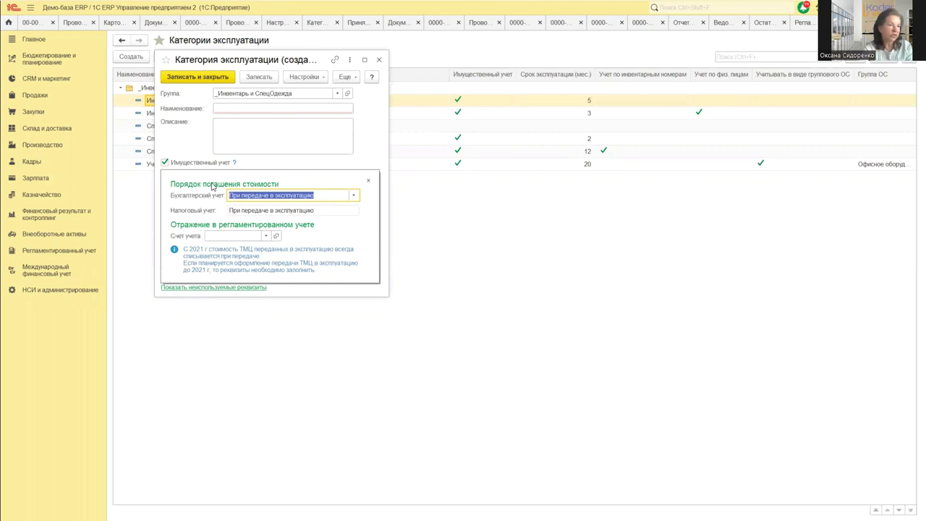
left_click(266, 236)
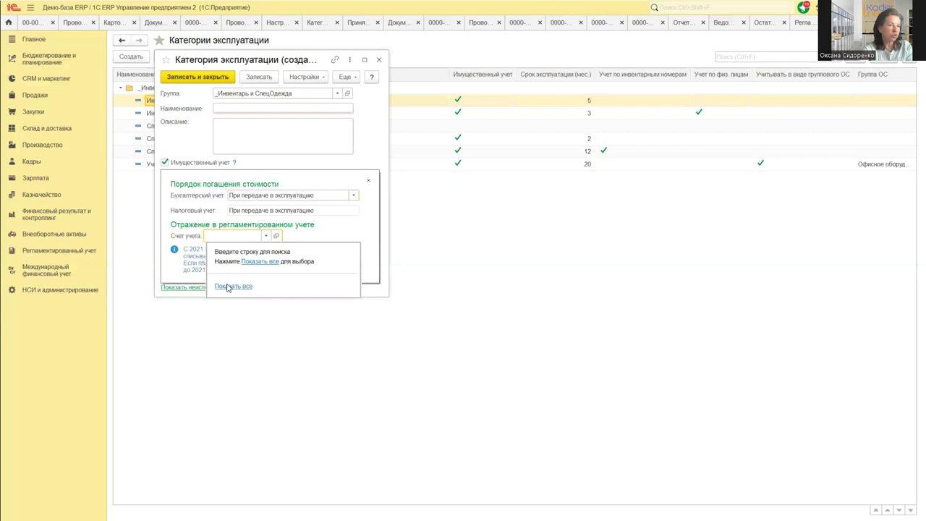
left_click(233, 286)
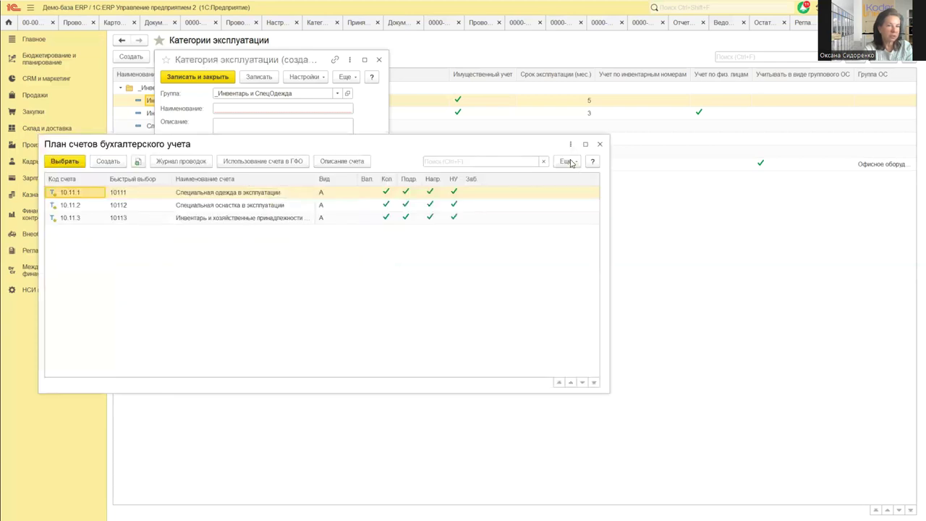
left_click(599, 144)
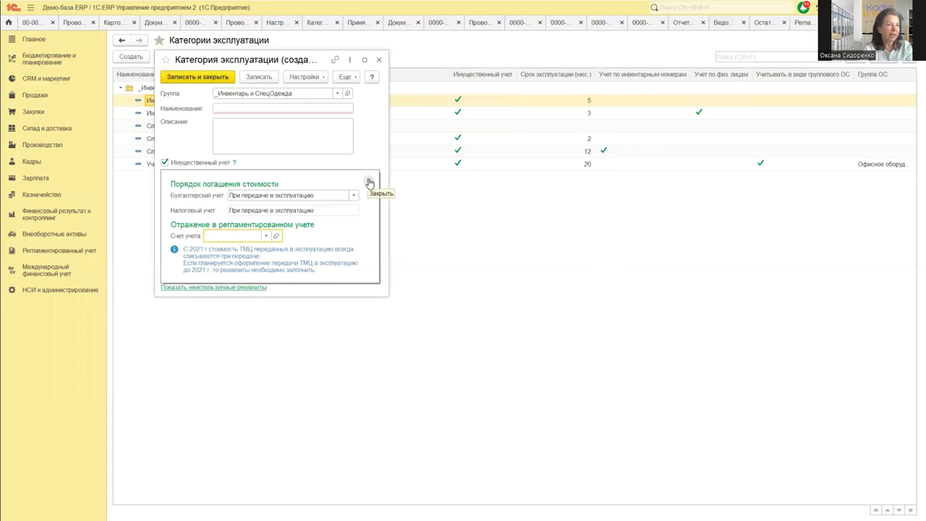
left_click(369, 182)
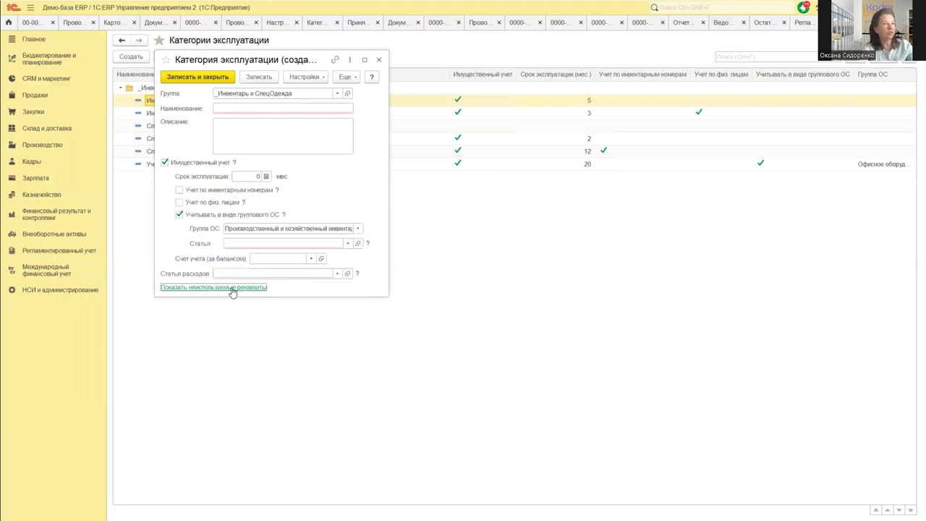
Step: Review the "Порядок погашения стоимости" settings and the note on pre-2021 transfers, and close the new category without saving
left_click(232, 288)
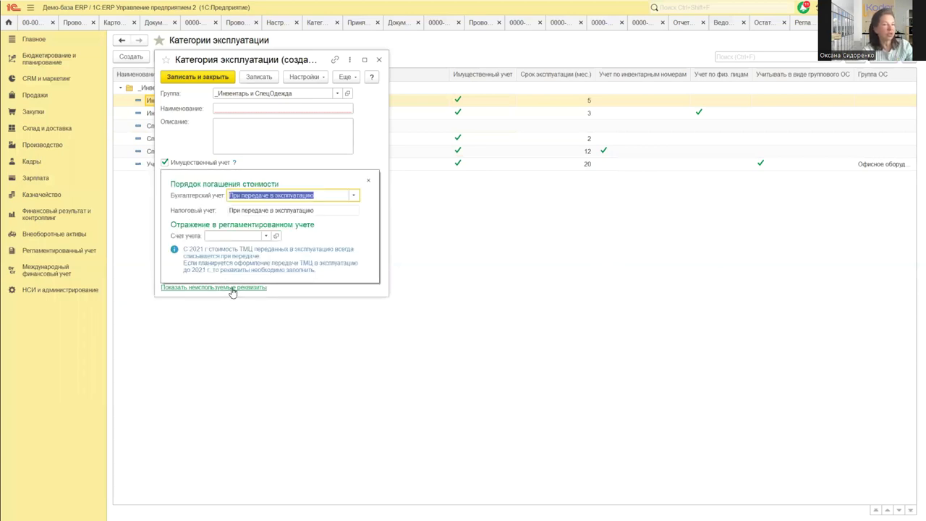
left_click(367, 182)
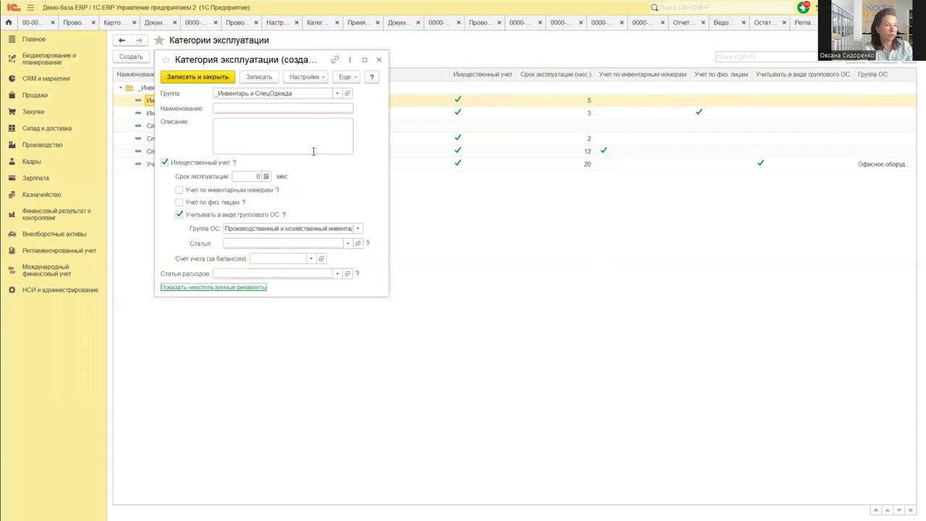
left_click(215, 288)
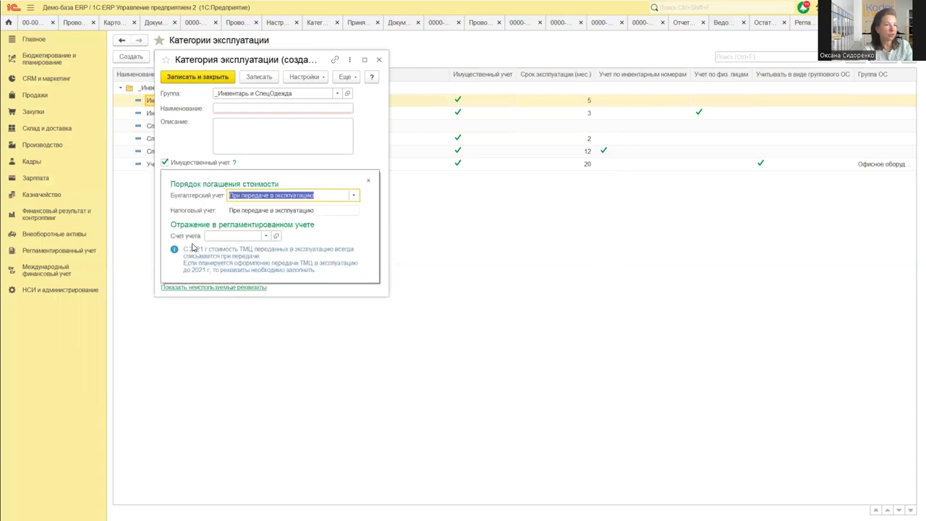
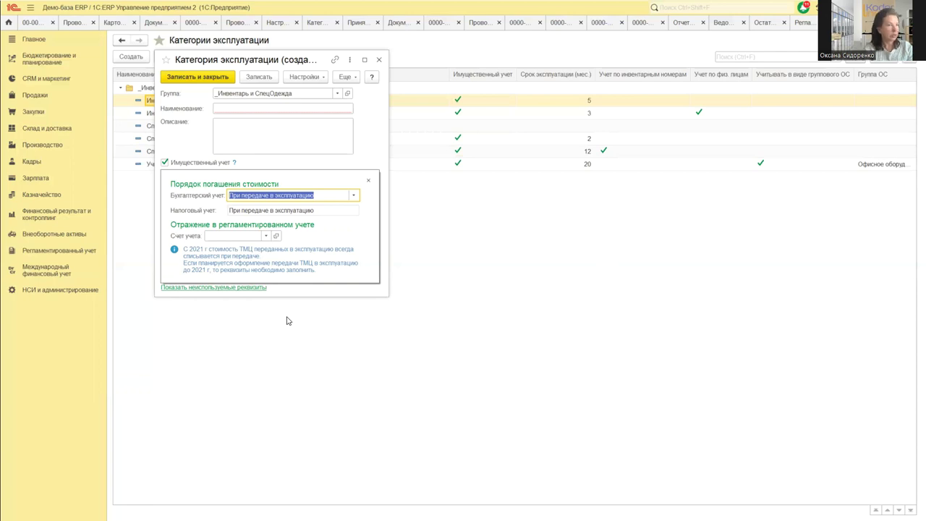
left_click(370, 177)
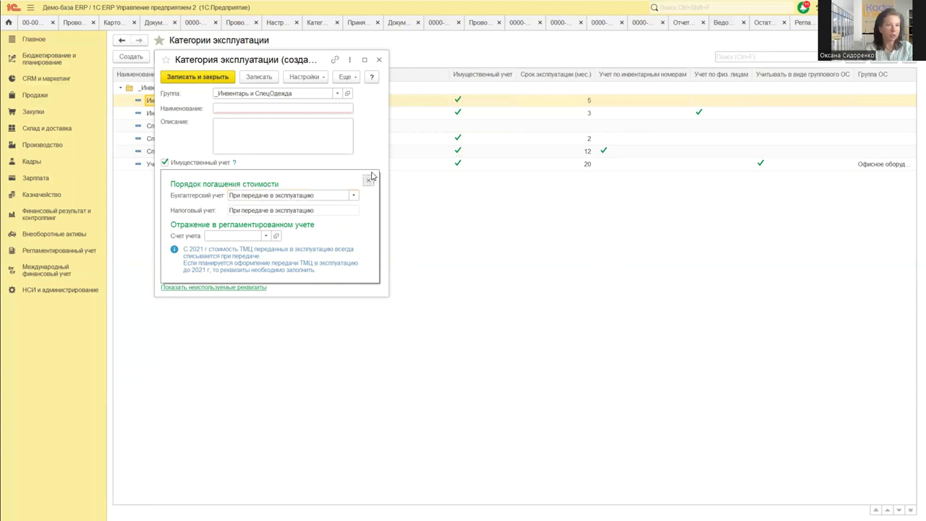
left_click(378, 60)
left_click(304, 198)
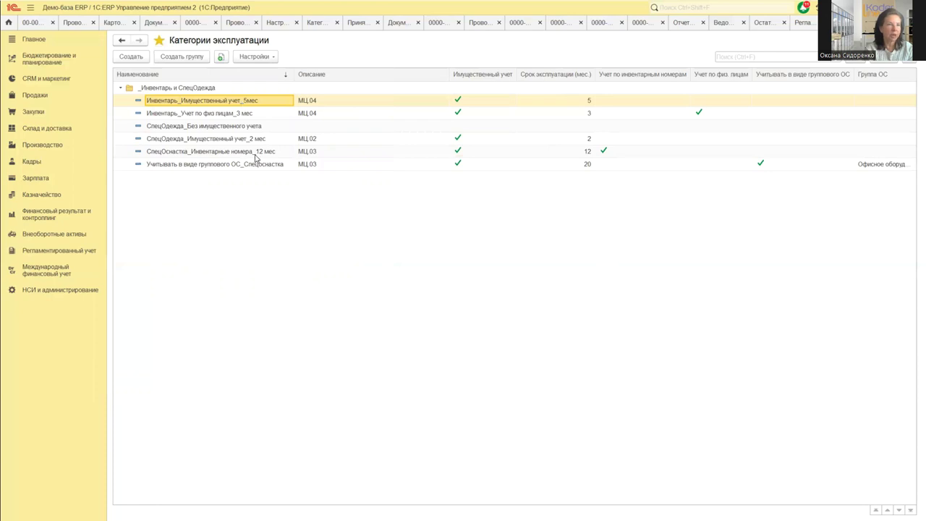
Step: Open the category "Инвентарь_Имущественный учет_5мес" and view the card of its off-balance account МЦ.04
double_click(186, 104)
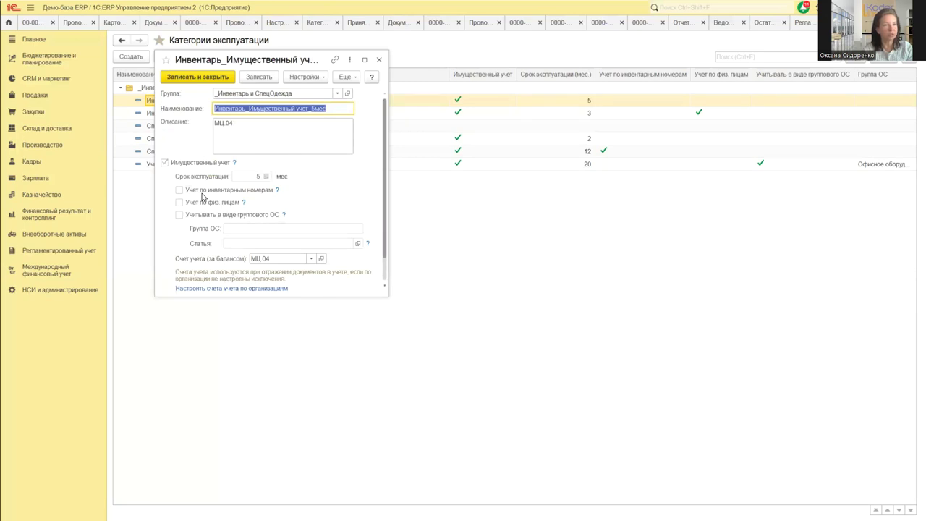
left_click(327, 108)
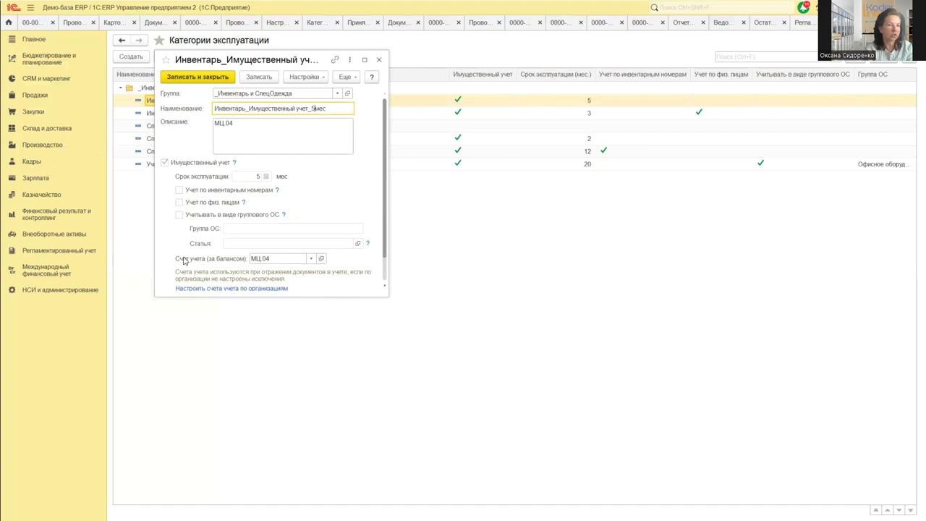
left_click(306, 259)
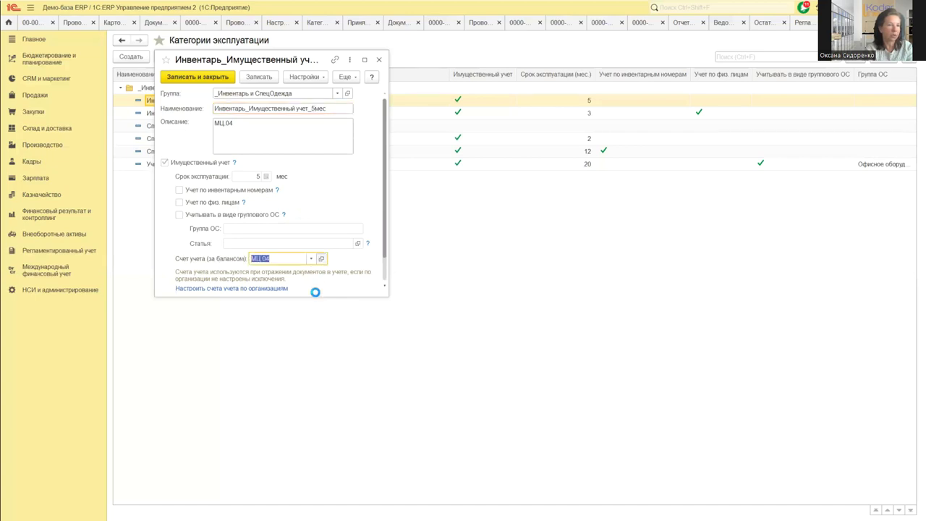
key("shift+F4")
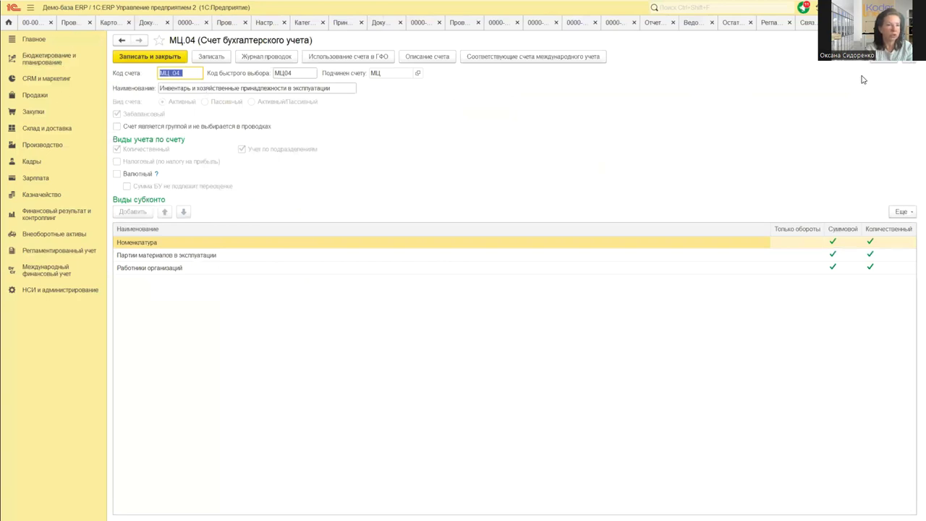
Step: Close the account card, review the off-balance accounts МЦ.02, МЦ.03 and МЦ.04 available to the category, and close both without changes
key("Escape")
left_click(311, 258)
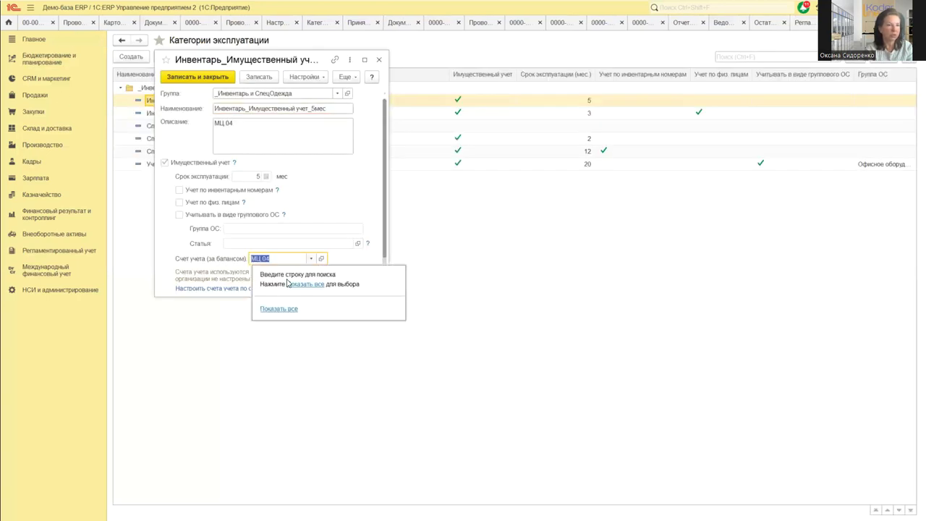
left_click(278, 309)
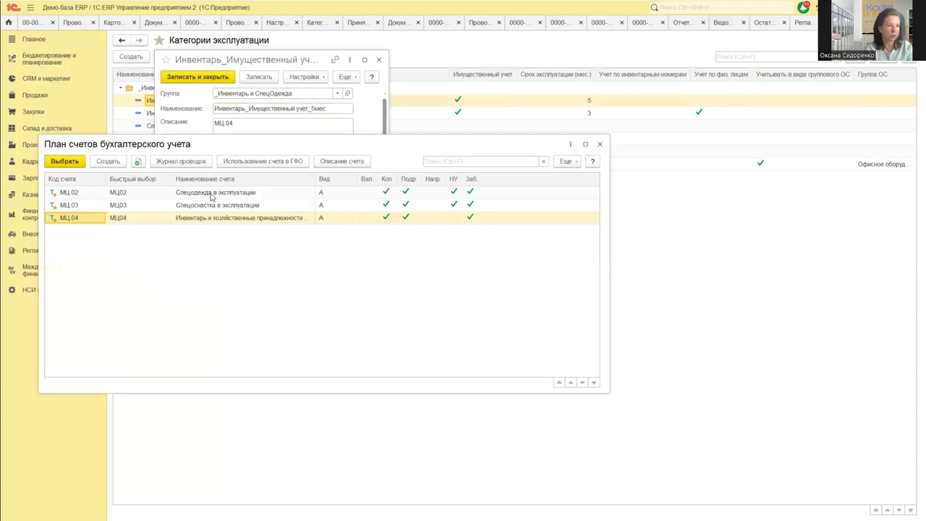
left_click(212, 196)
left_click(211, 205)
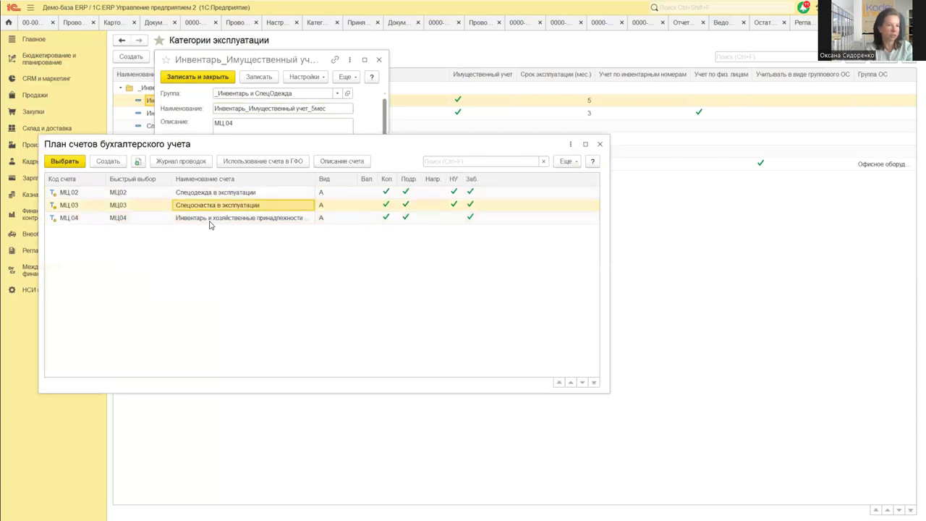
left_click(208, 218)
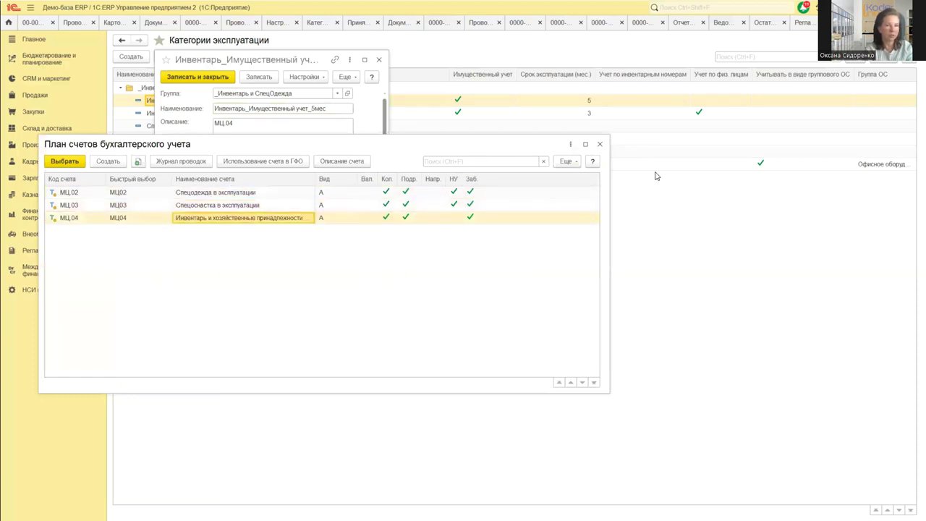
left_click(599, 144)
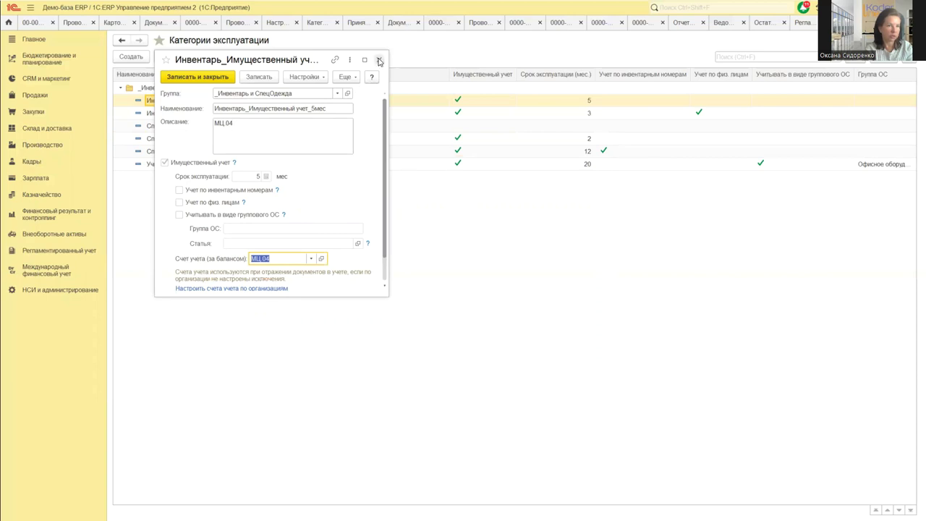
key("Escape")
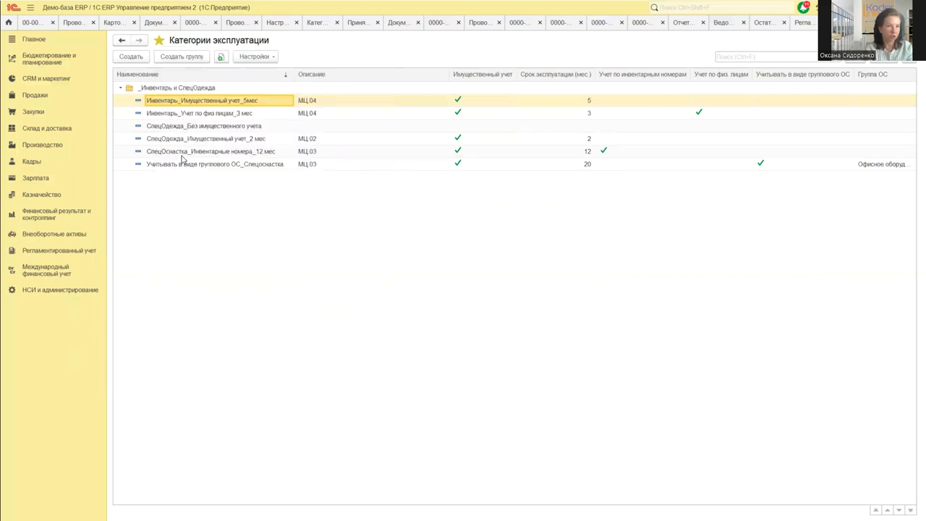
Step: View the settings of the categories "Инвентарь_Учет по физ лицам_3 мес" and "СпецОдежда_Без имущественного учета", closing each one
double_click(202, 116)
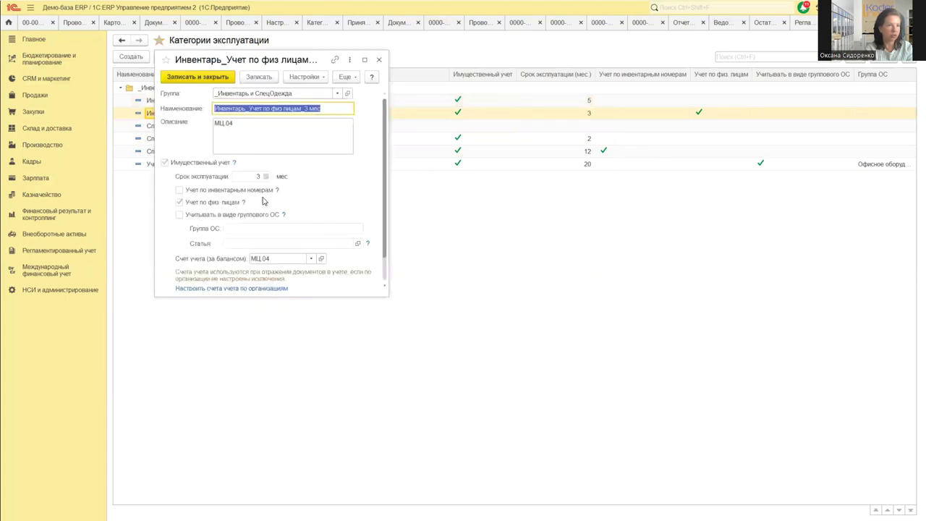
left_click(379, 62)
left_click(223, 126)
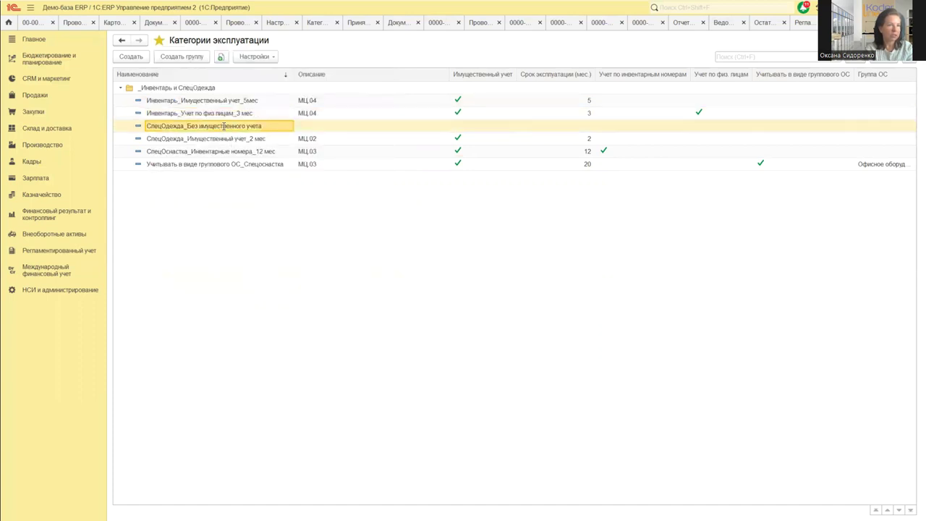
double_click(223, 125)
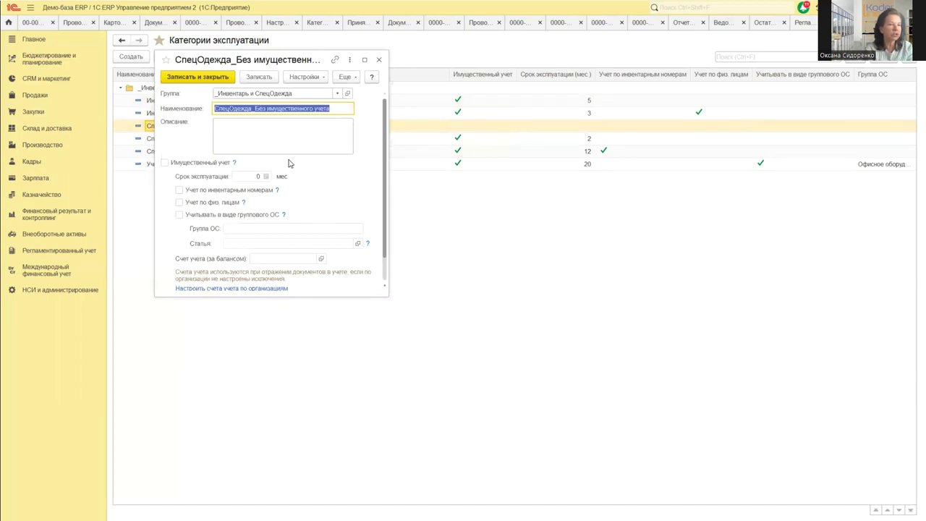
left_click(380, 60)
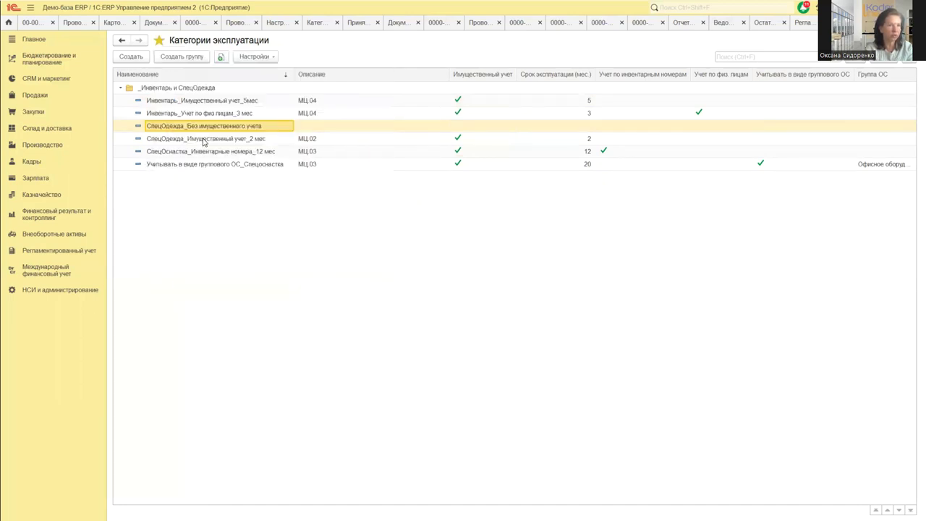
Step: View the settings of the categories "СпецОдежда_Имущественный учет_2 мес" and "СпецОснастка_Инвентарные номера_12 мес", closing each one
left_click(203, 142)
double_click(203, 140)
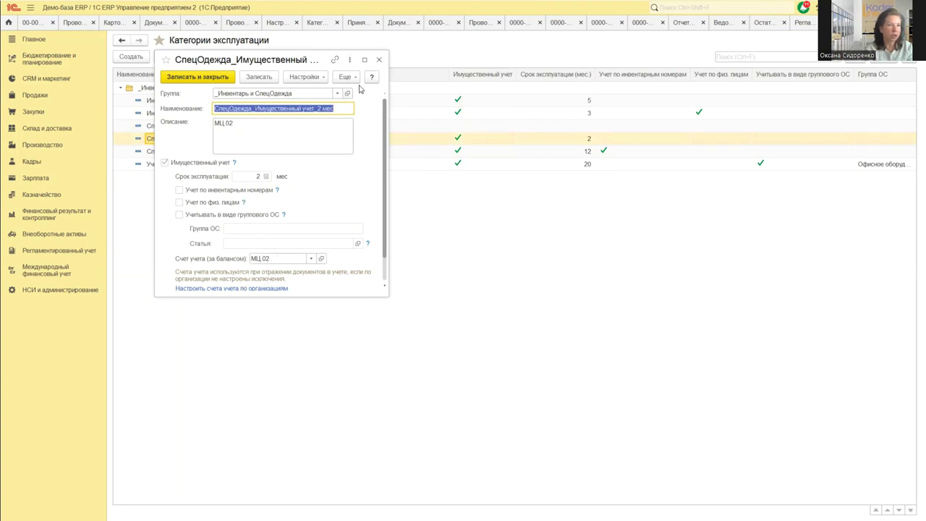
left_click(379, 63)
left_click(218, 151)
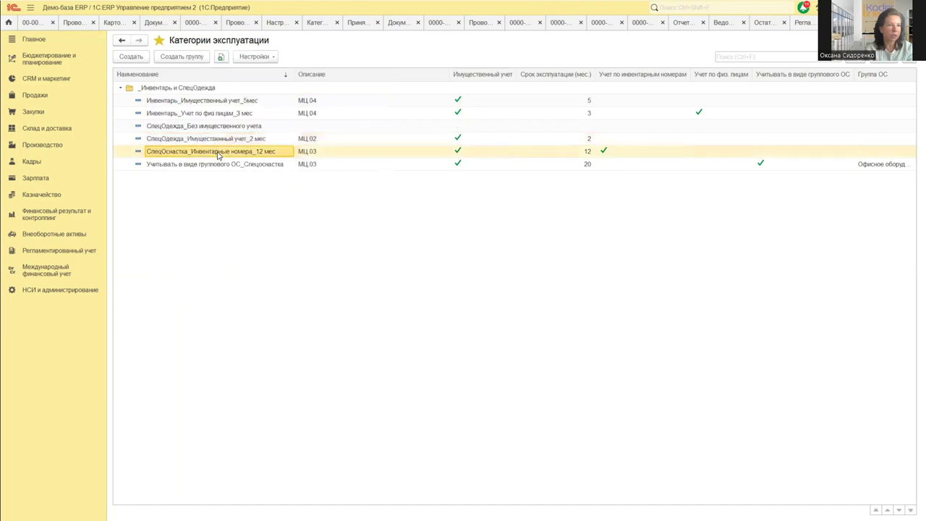
key("Return")
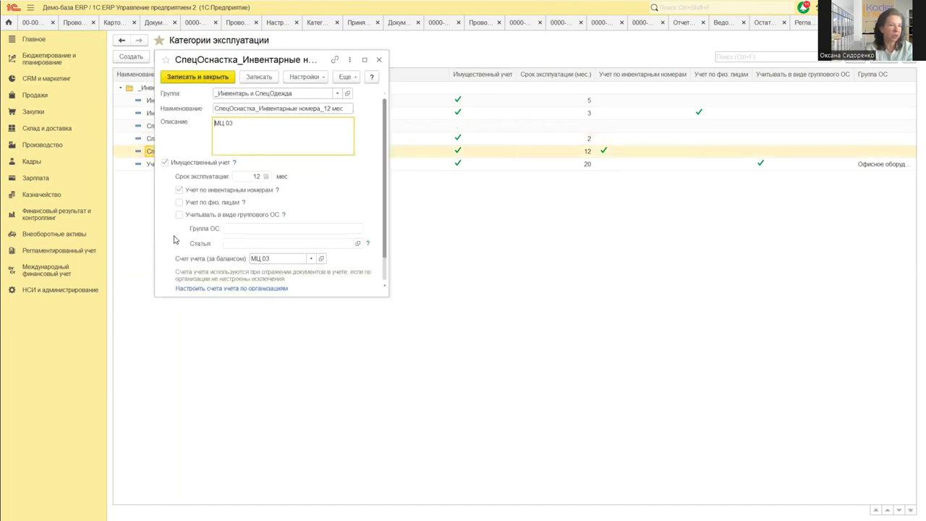
left_click(378, 60)
Step: In the category "Учитывать в виде группового ОС_Спецоснастка", inspect the "Статья" item's expense settings and financial accounting groups, and return to the category
double_click(265, 165)
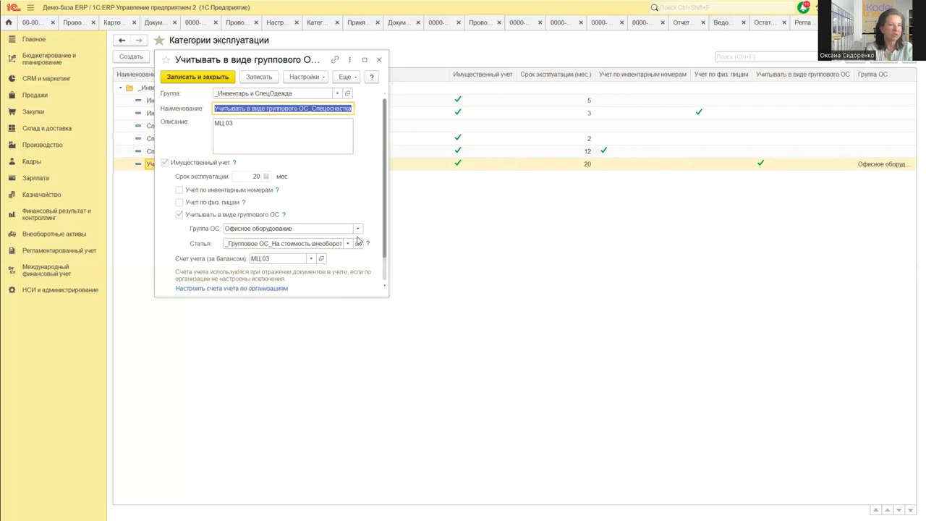
left_click_drag(385, 296, 389, 334)
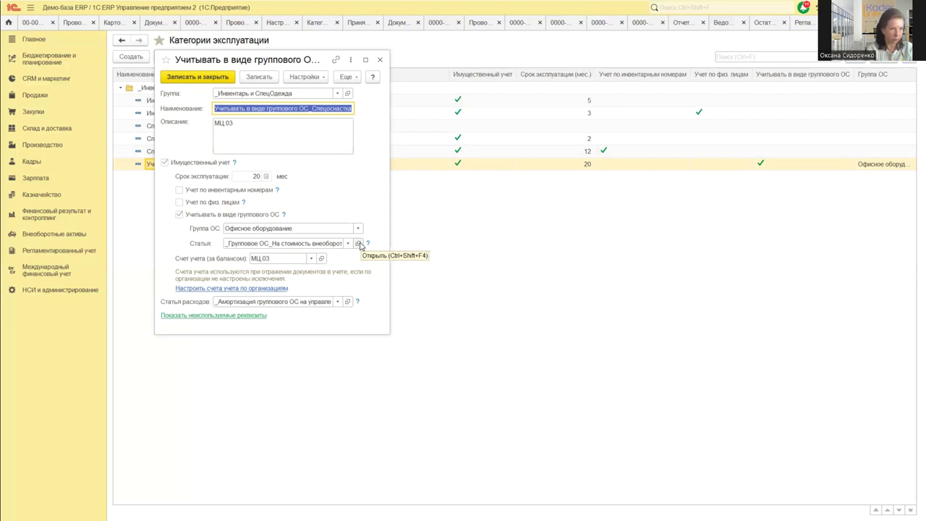
left_click(359, 245)
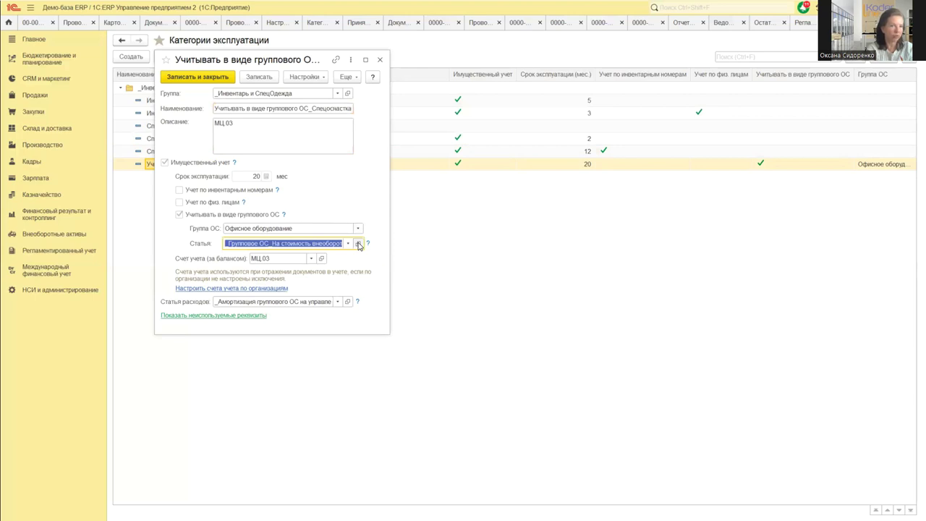
left_click(360, 245)
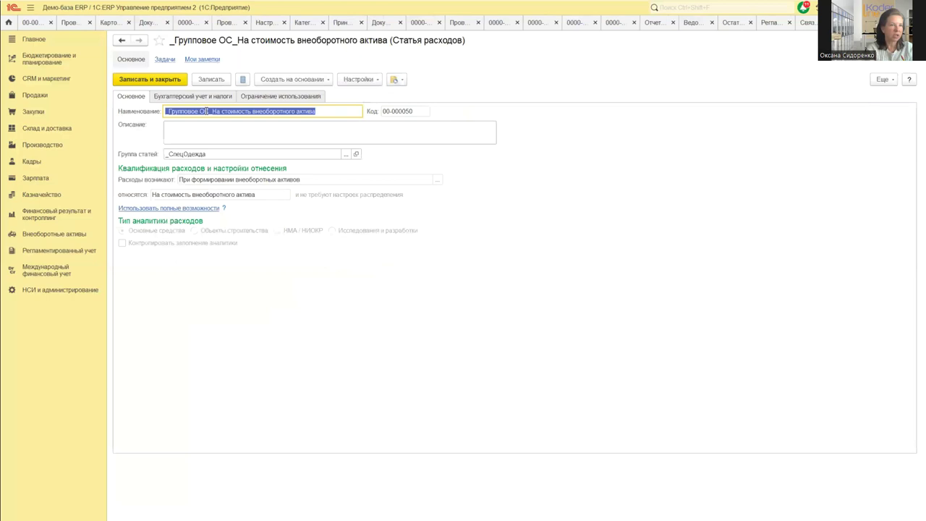
left_click(207, 110)
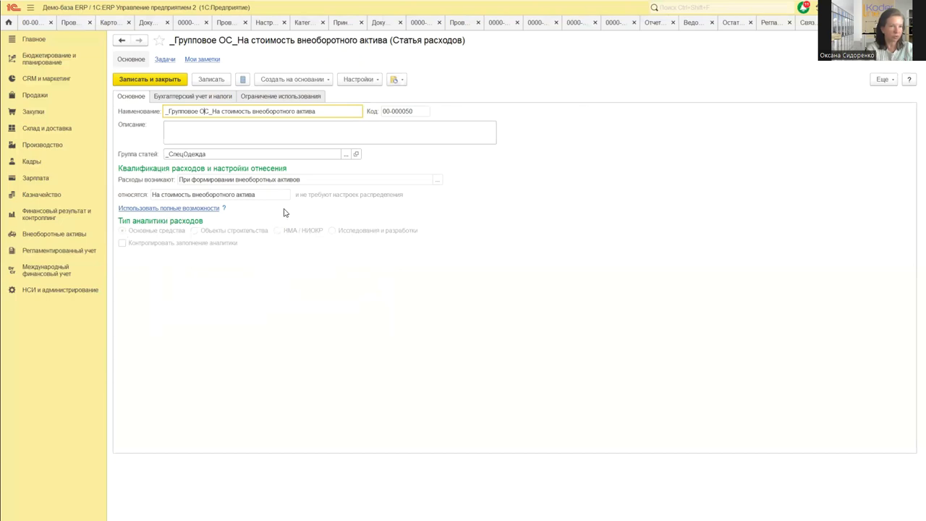
left_click(127, 184)
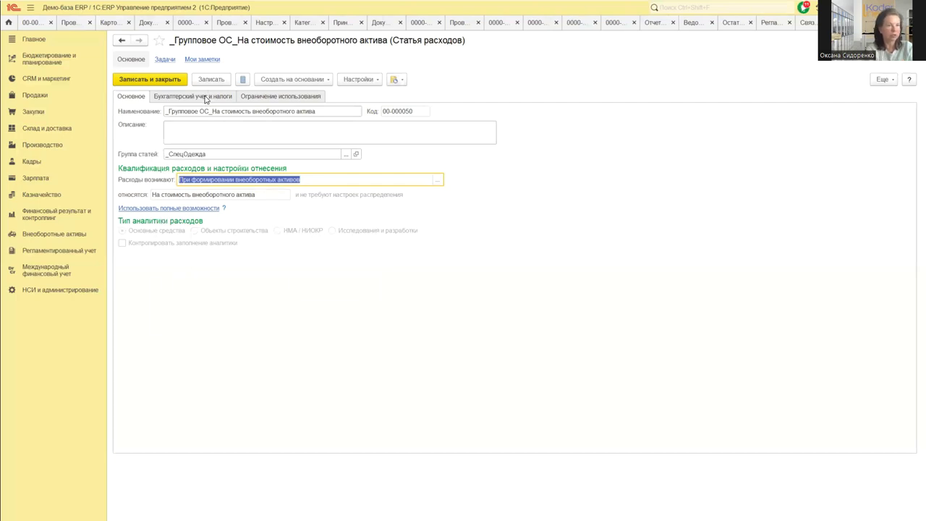
left_click(207, 97)
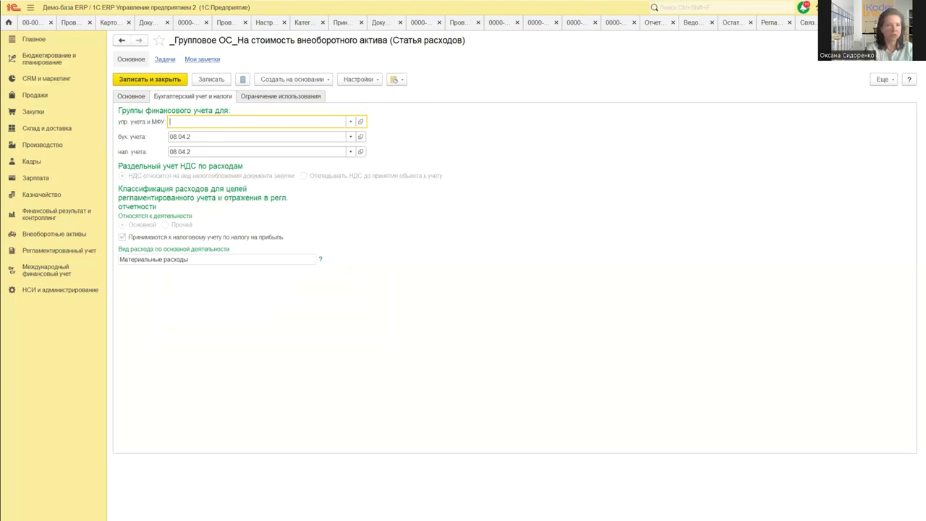
key("ctrl+Return")
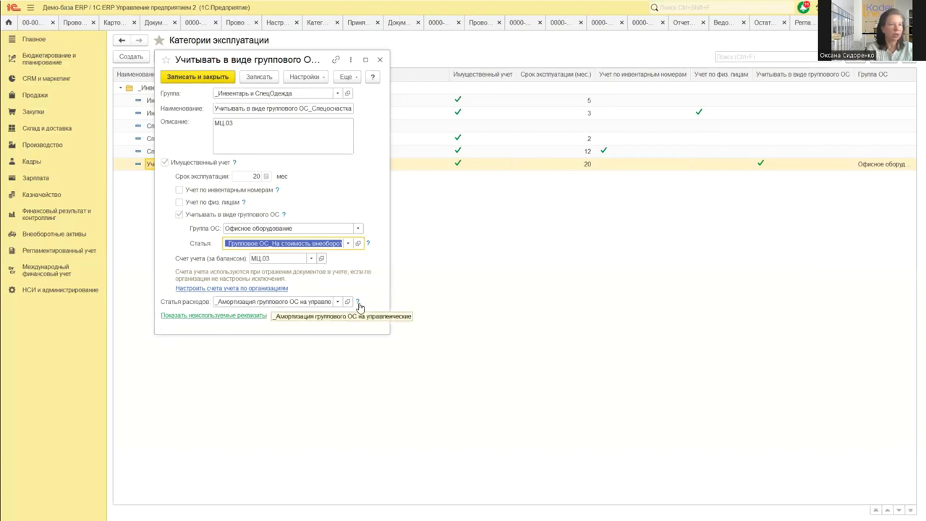
Step: Inspect the financial accounting groups of the expense item "_Амортизация группового ОС на управленческие" and close the category
left_click(348, 303)
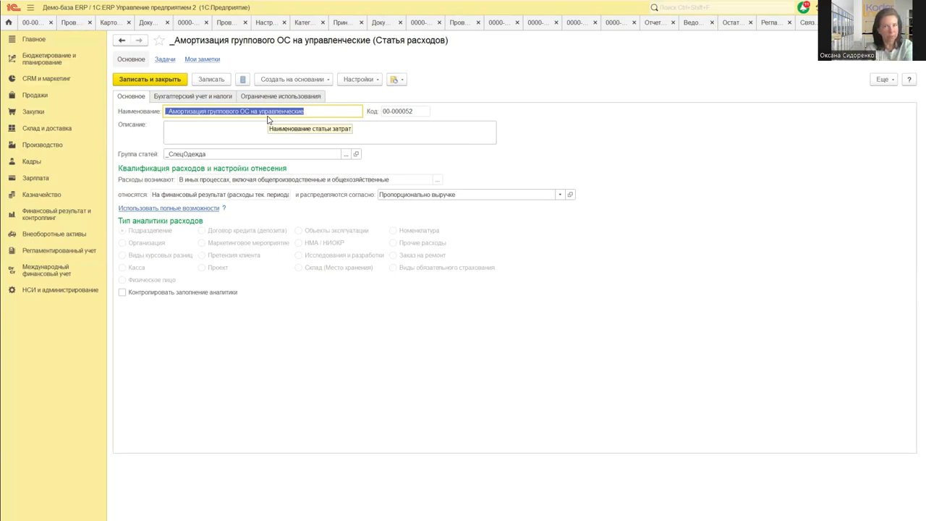
left_click(196, 97)
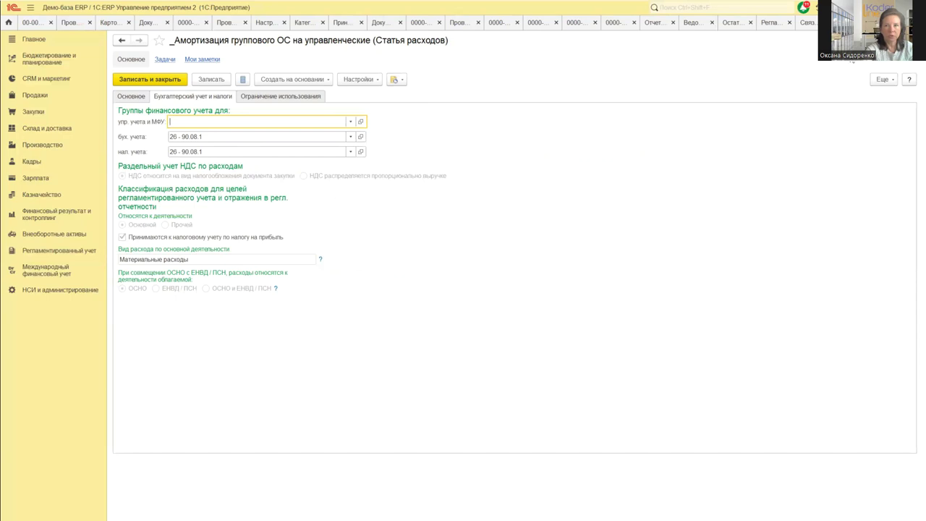
key("ctrl+Return")
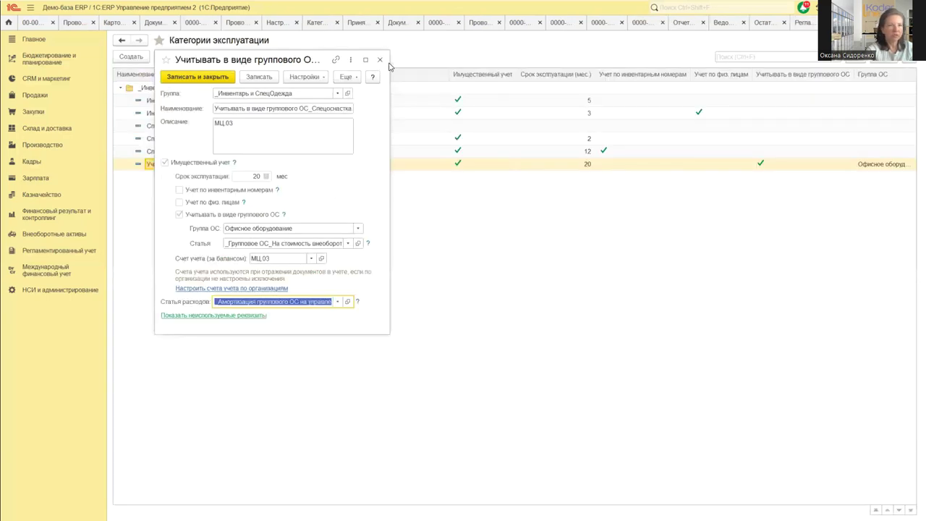
left_click(380, 60)
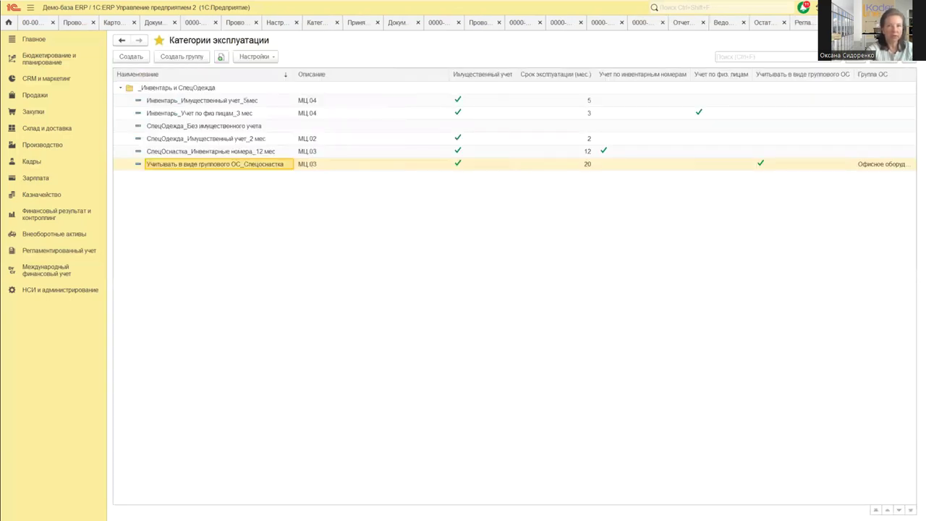
Step: Open the "Внутреннее потребление" document of 09.01.2023 from the "Документы ТМЦ в эксплуатации" journal
key("Escape")
left_click(33, 22)
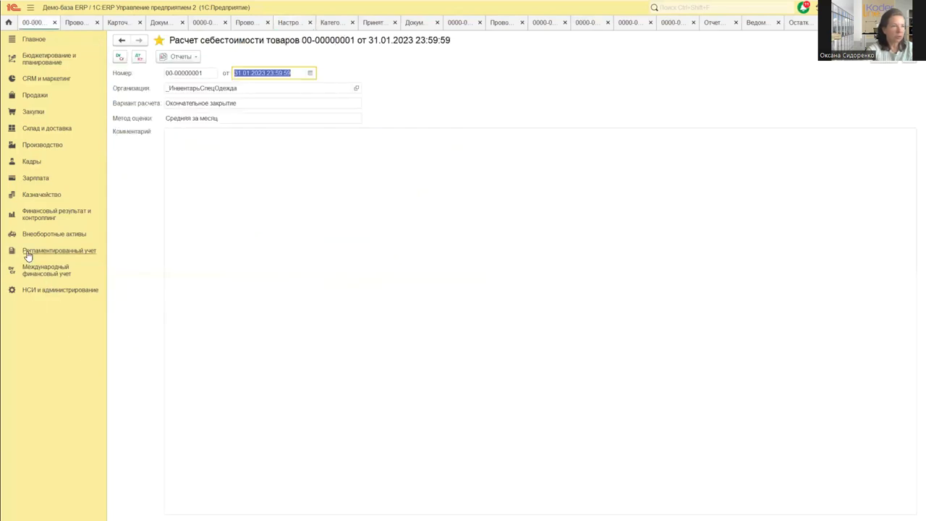
left_click(38, 235)
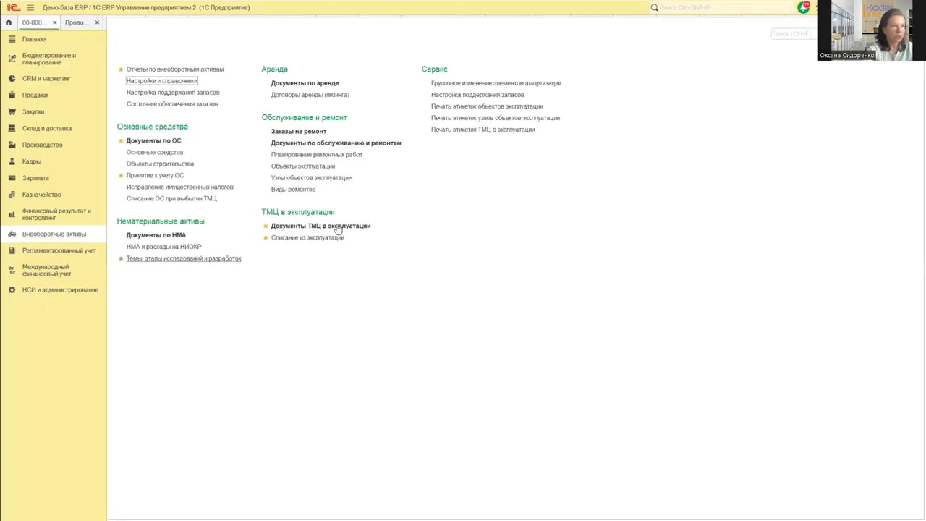
left_click(335, 227)
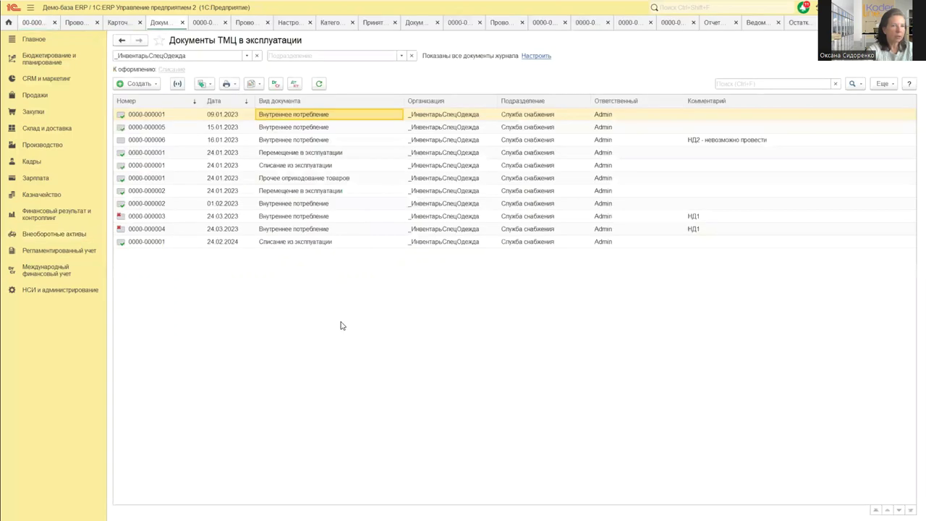
double_click(287, 119)
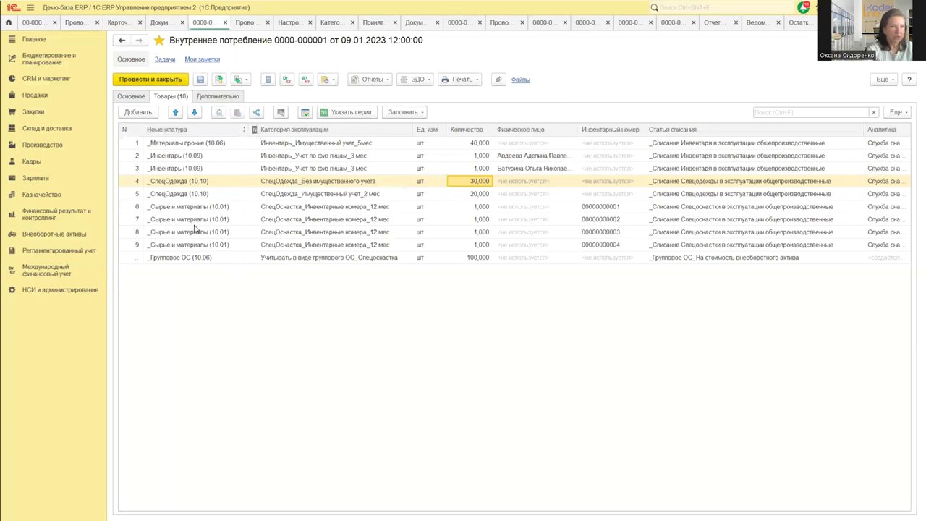
Step: Check the assigned person and category card in row 2 of the goods, and select the category "СпецОснастка_Инвентарные номера_12 мес" in row 6 for comparison
left_click(319, 159)
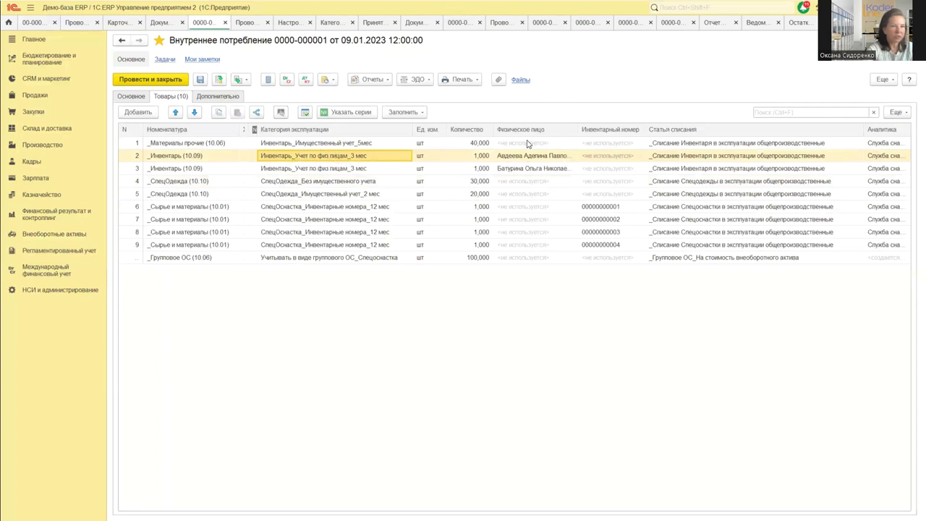
key("Tab")
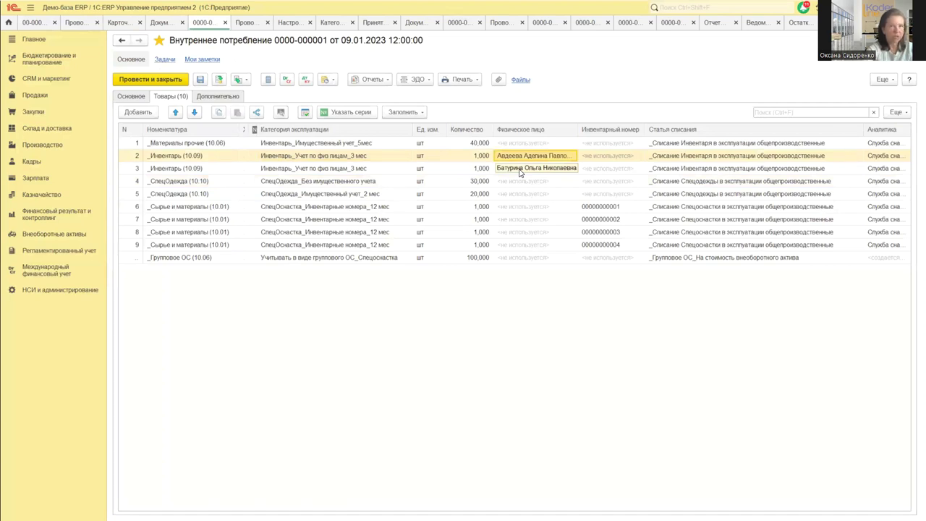
double_click(385, 160)
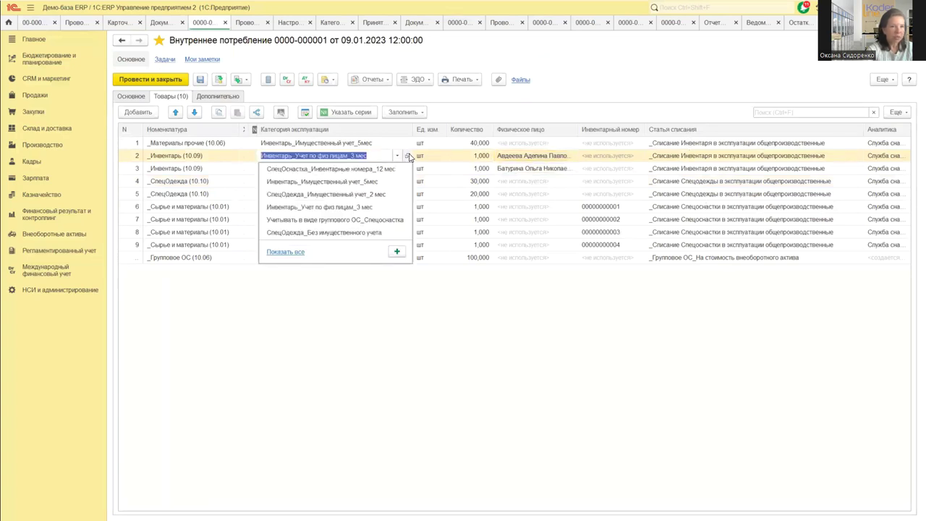
key("Escape")
key("ctrl+shift+F4")
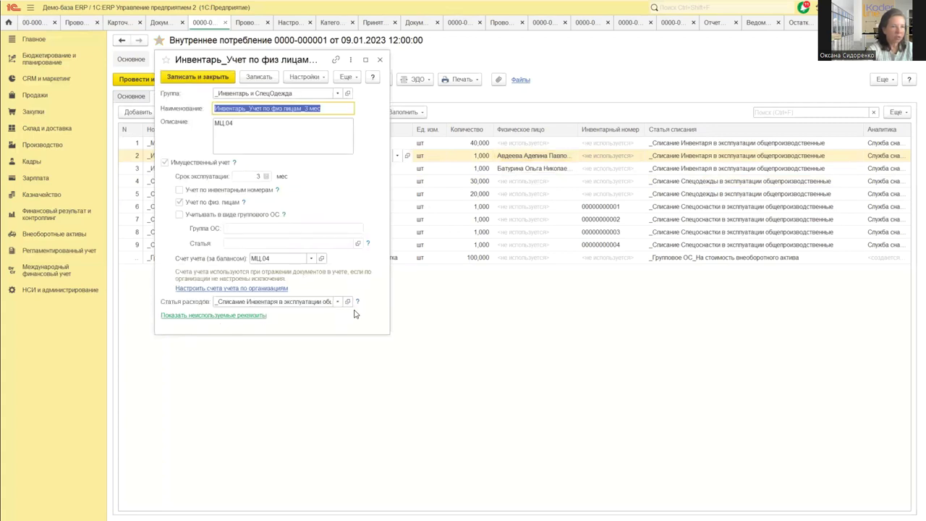
left_click(380, 62)
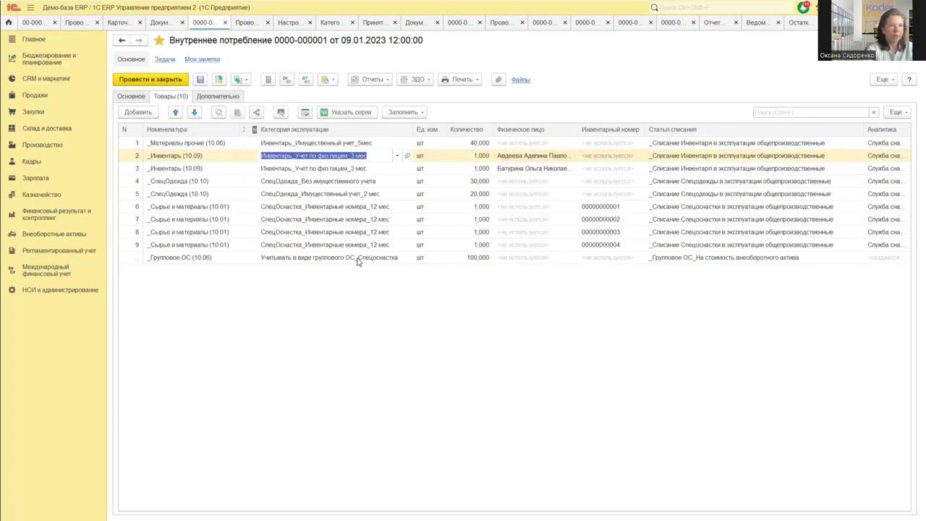
left_click(354, 208)
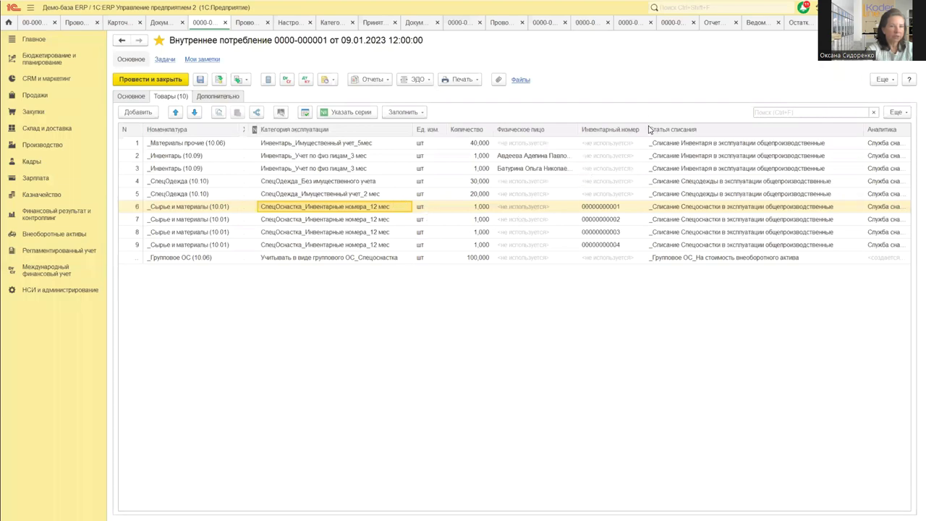
Step: Widen the "Инвентарный номер" column and check row 6's inventory number, the row 1 item and the write-off item of the "_Групповое ОС (10.06)" row
mouse_move(645, 128)
left_mouse_down()
mouse_move(662, 125)
mouse_move(650, 127)
left_mouse_up()
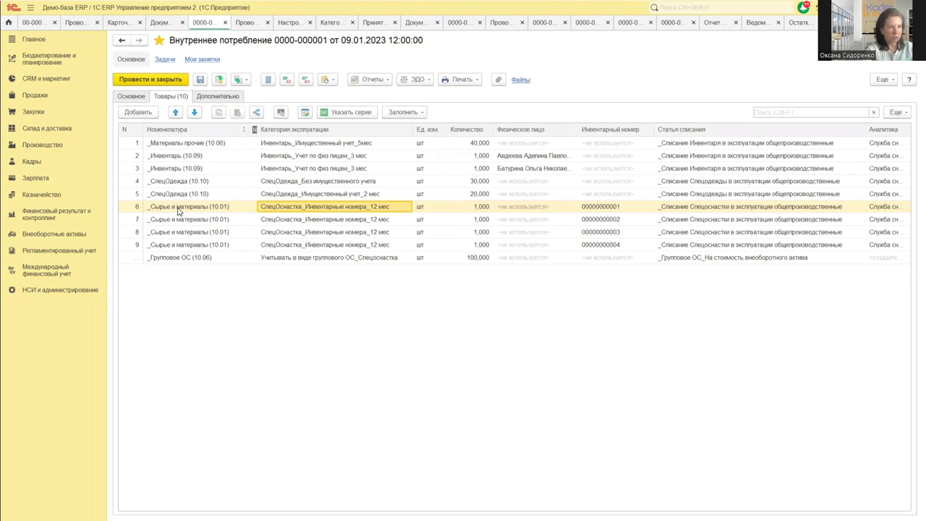
left_click(611, 207)
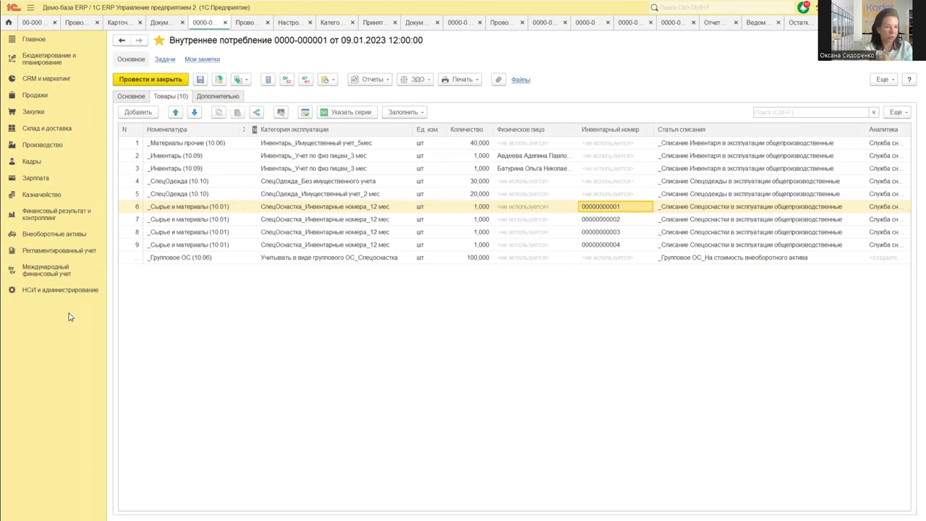
left_click(185, 258)
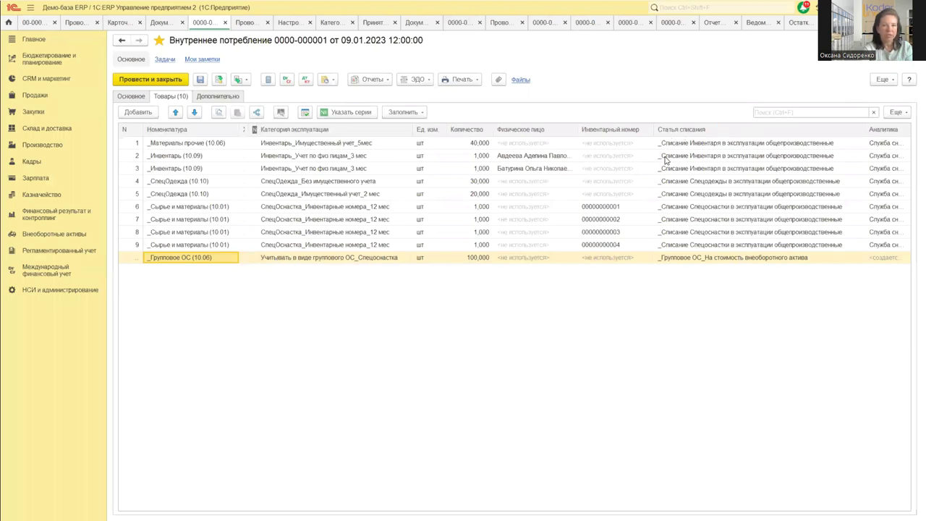
left_click(718, 260)
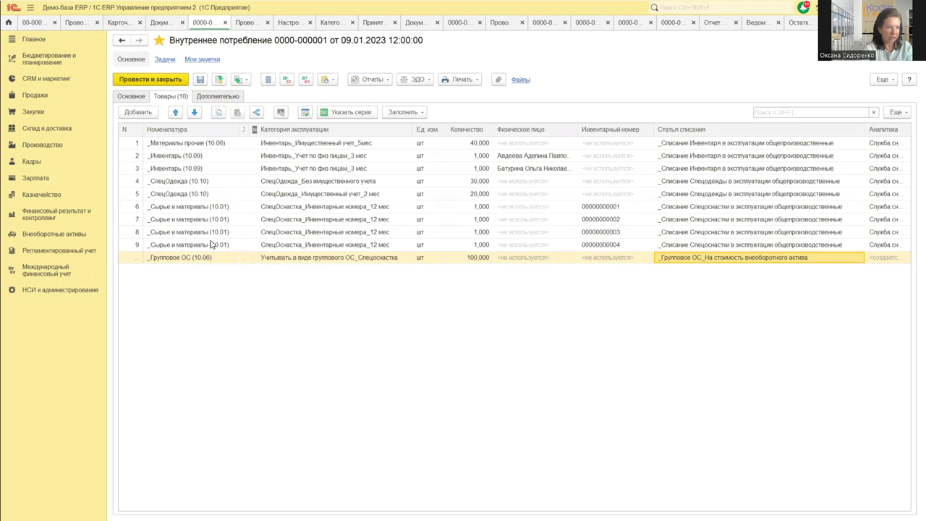
left_click(202, 143)
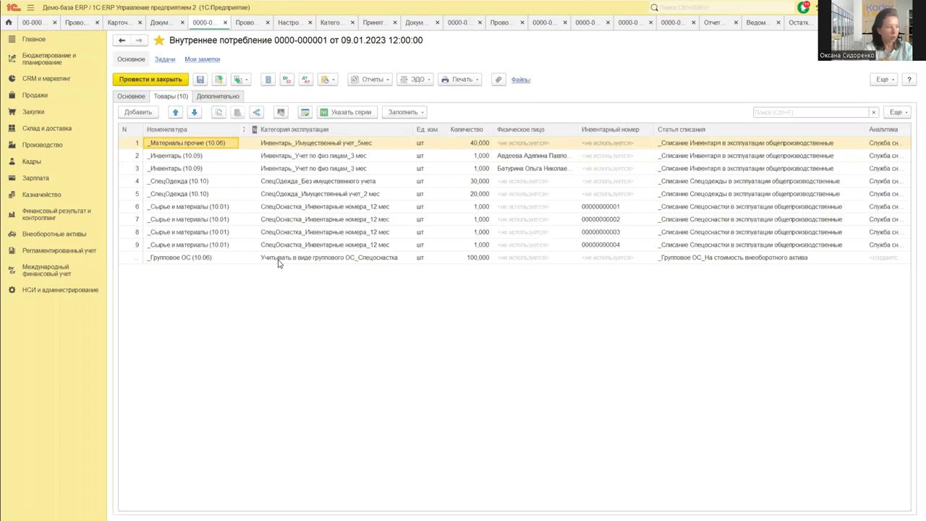
left_click(730, 261)
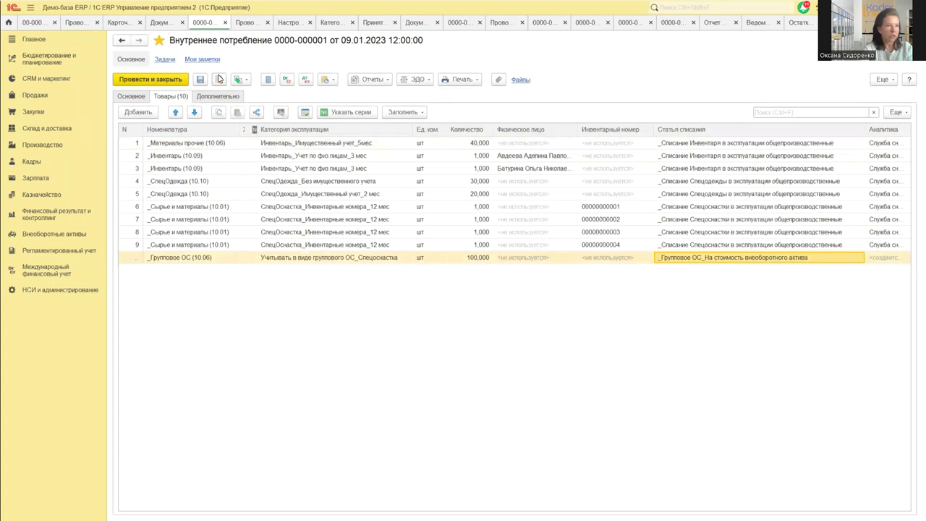
Step: Open the internal consumption document's regulated accounting postings and check the debit and credit accounts of the balance-sheet entries 1 to 5
left_click(306, 82)
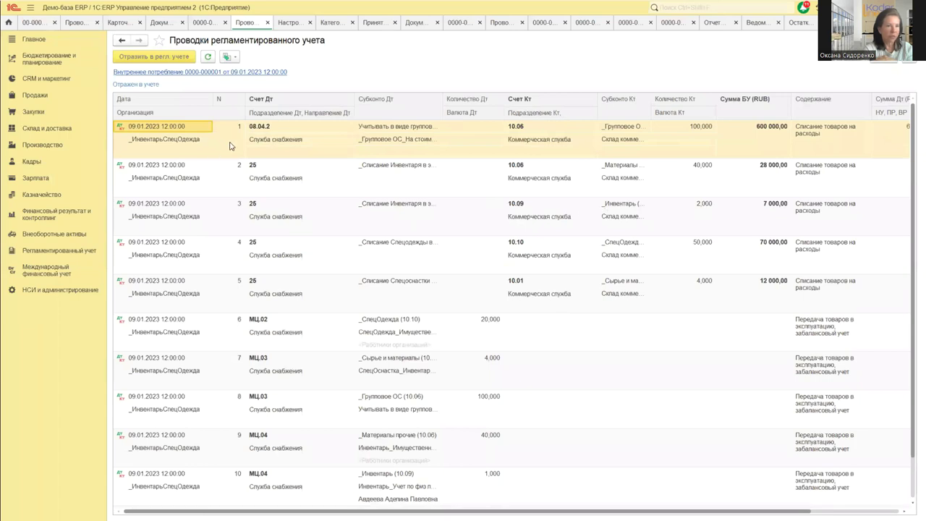
left_click(262, 284)
left_click(265, 246)
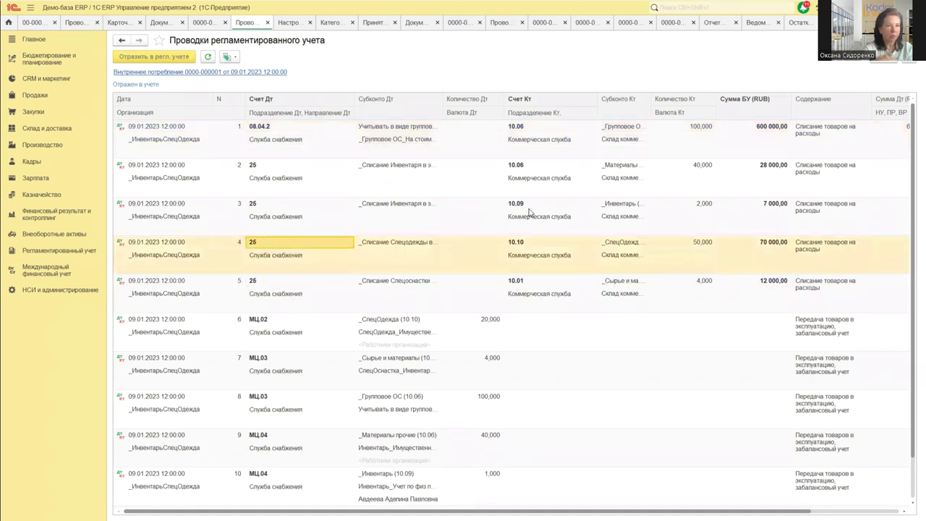
left_click(516, 170)
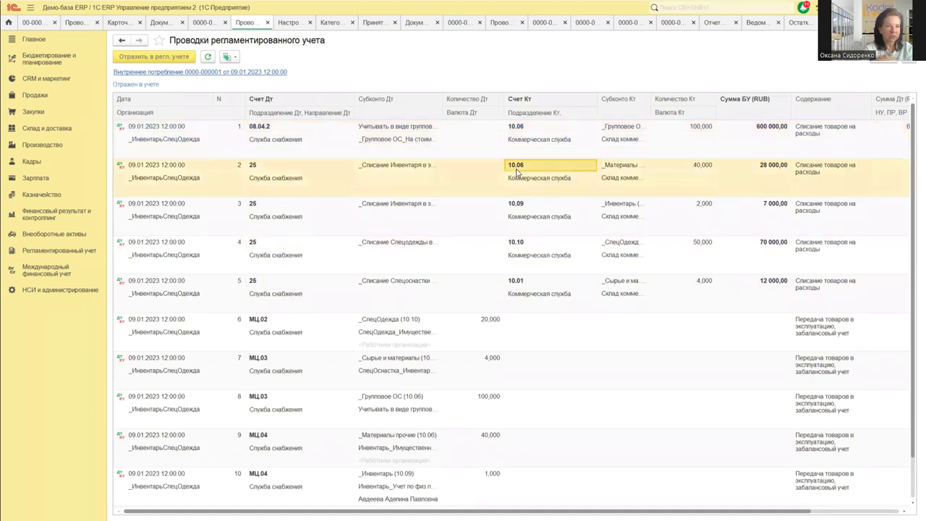
left_click(278, 172)
left_click(269, 217)
left_click(269, 246)
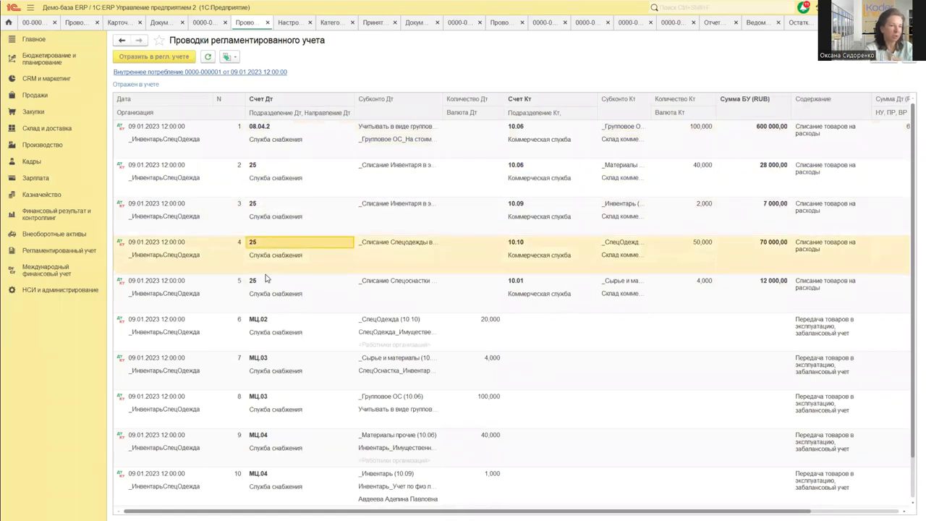
left_click(265, 285)
left_click(290, 133)
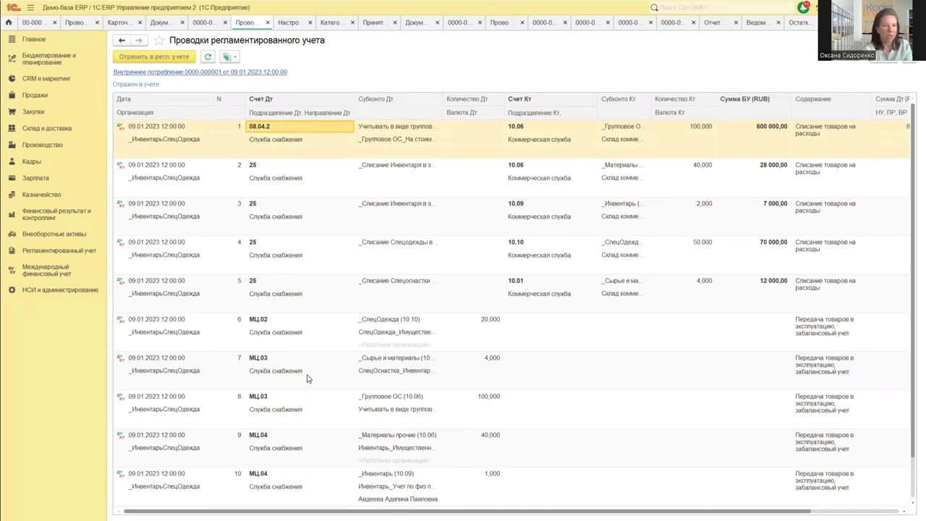
Step: Compare the description of posting 1 with the debit quantity and tax accounting amount columns of the off-balance posting 6 to account МЦ.02
left_click(852, 134)
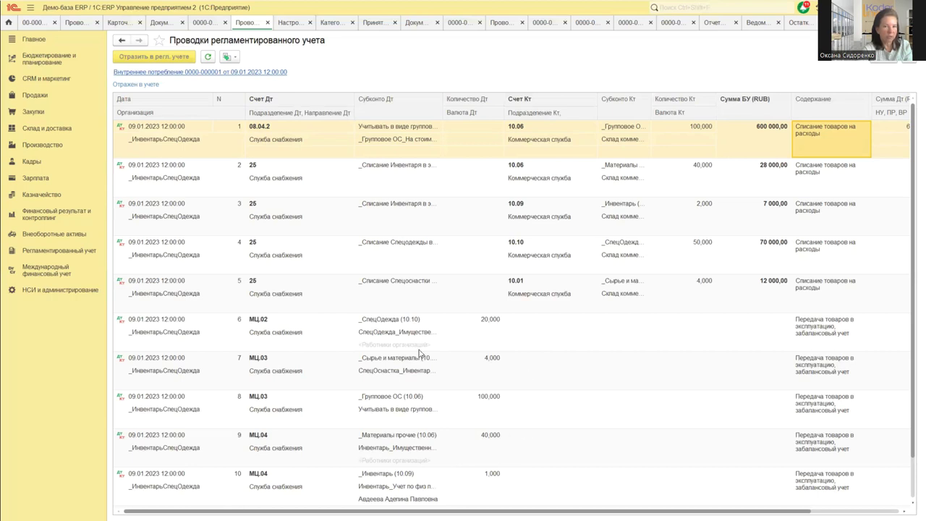
left_click(481, 326)
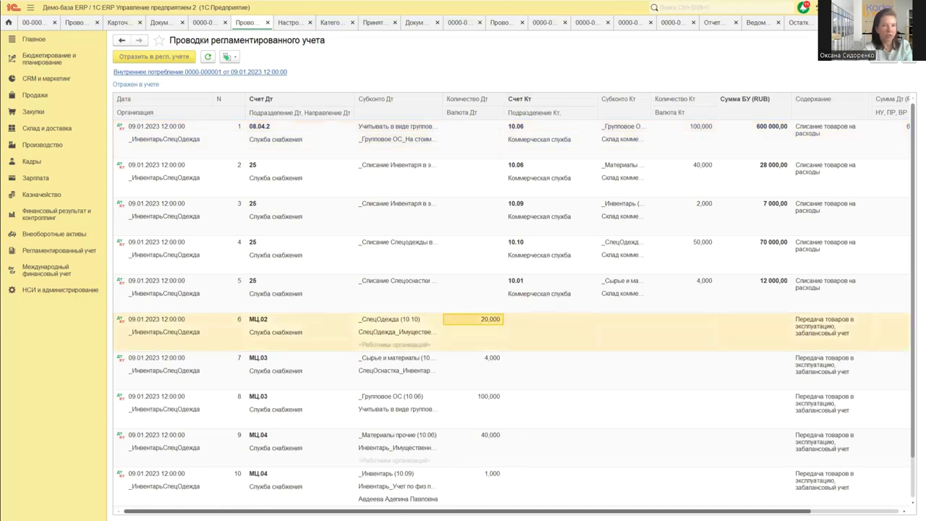
scroll(510, 303, "right", 3)
scroll(509, 304, "left", 3)
scroll(510, 304, "right", 3)
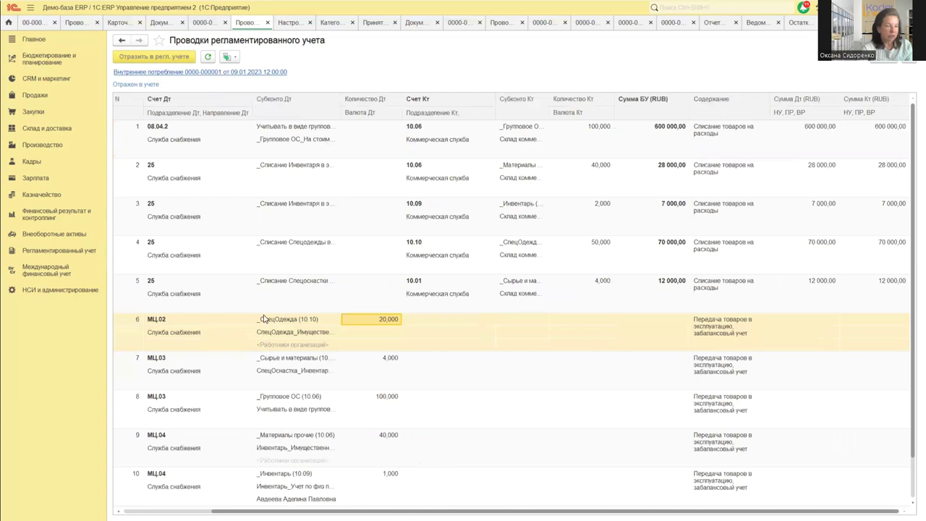
Step: Generate the turnover balance report by account (Оборотно-сальдовая ведомость по счету) for account МЦ.02 for January 2023
left_click(188, 321)
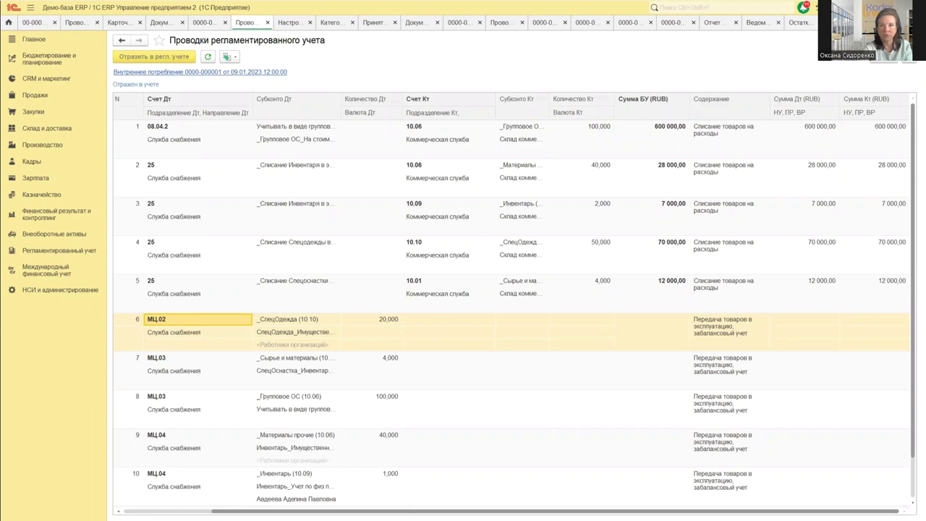
key("ctrl+shift+b")
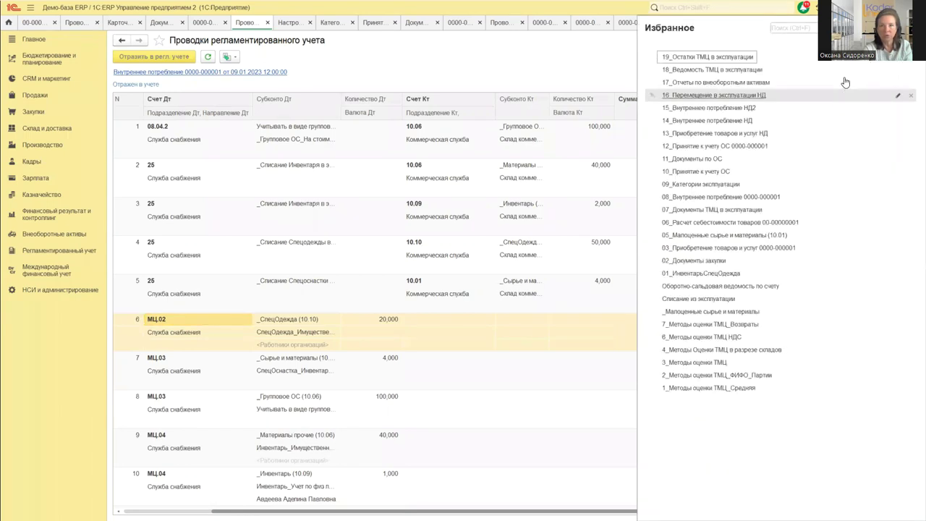
left_click(720, 285)
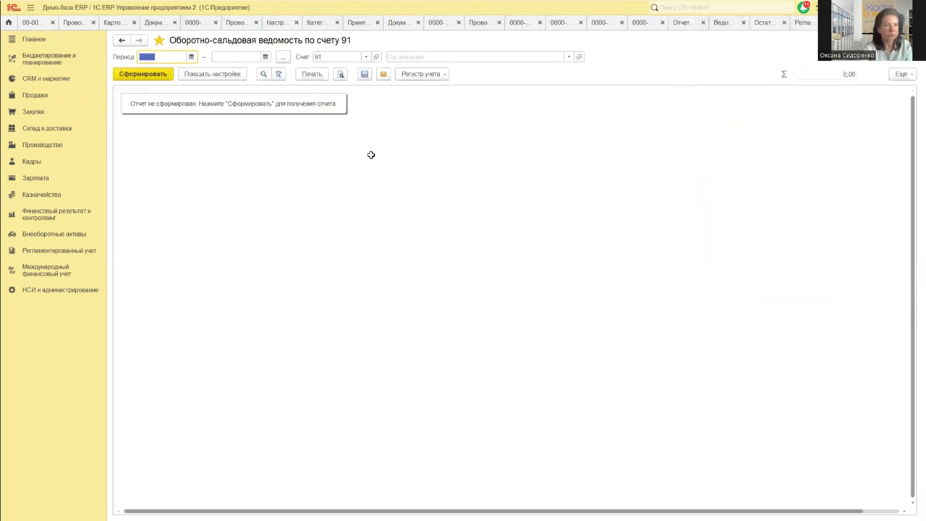
left_click(282, 57)
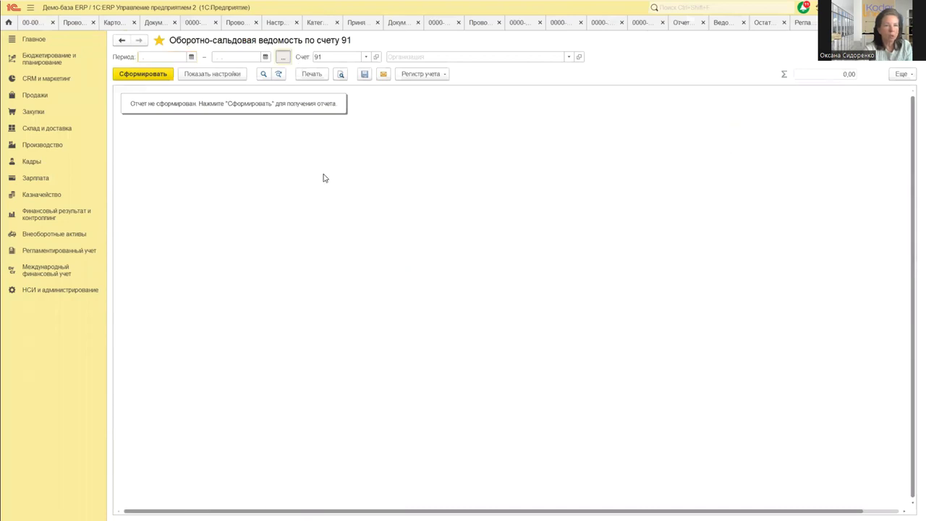
left_click(365, 251)
left_click(326, 56)
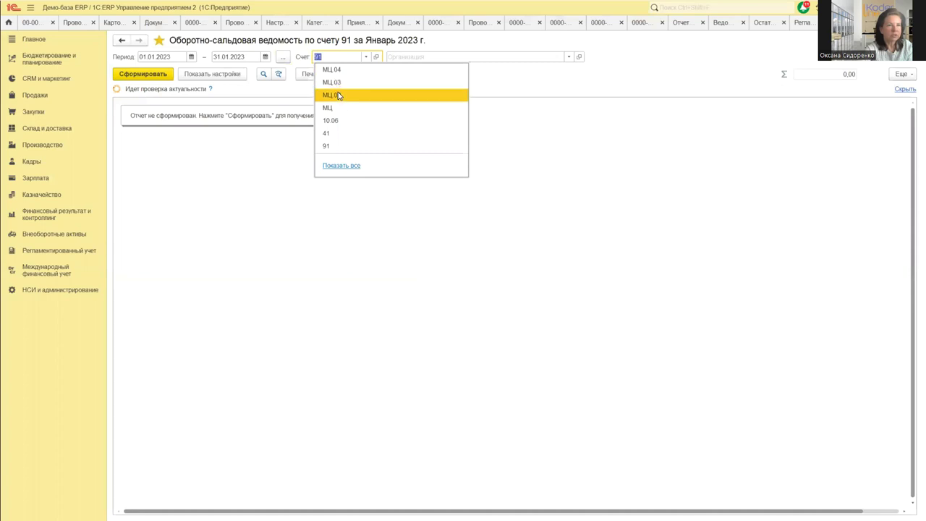
key("Return")
key("ctrl+Return")
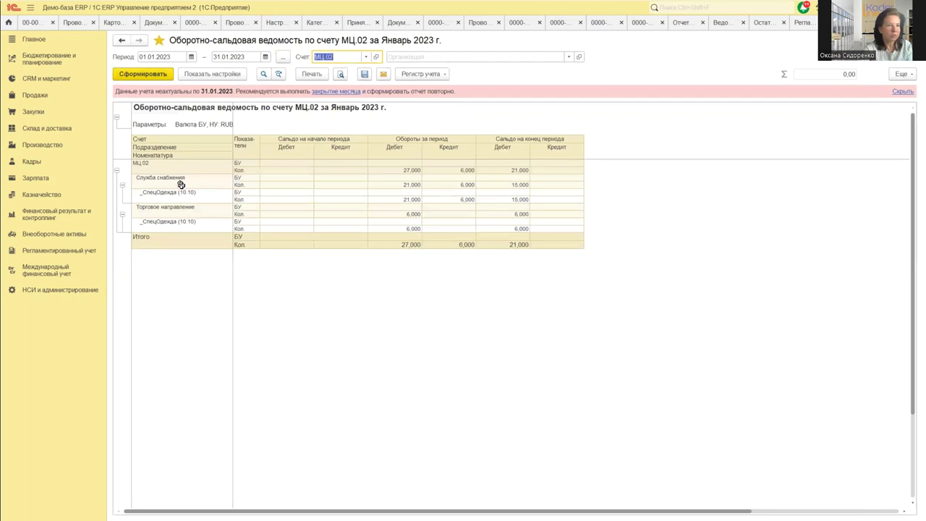
Step: Examine the report's Служба снабжения and Торговое направление rows and the period credit quantity of _СпецОдежда (10.10)
left_click(181, 181)
left_click(174, 215)
left_click_drag(178, 192, 482, 200)
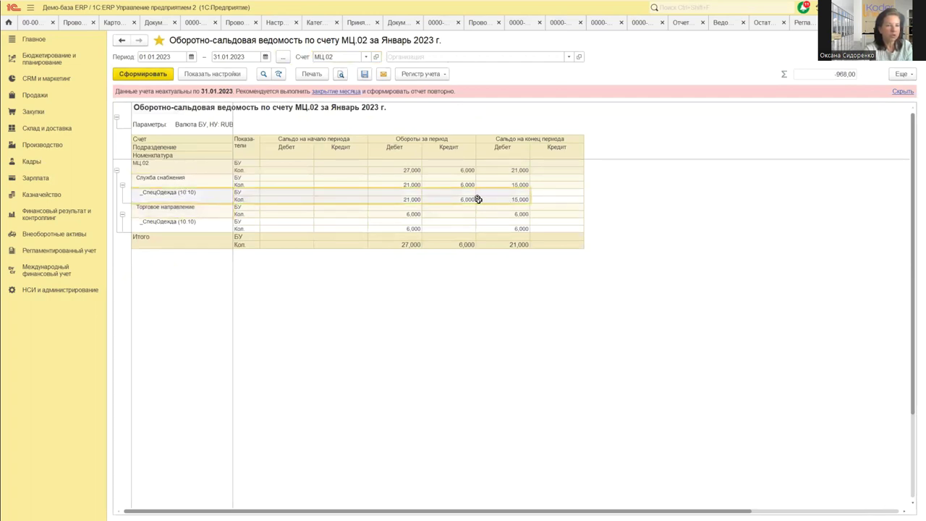
left_click(467, 199)
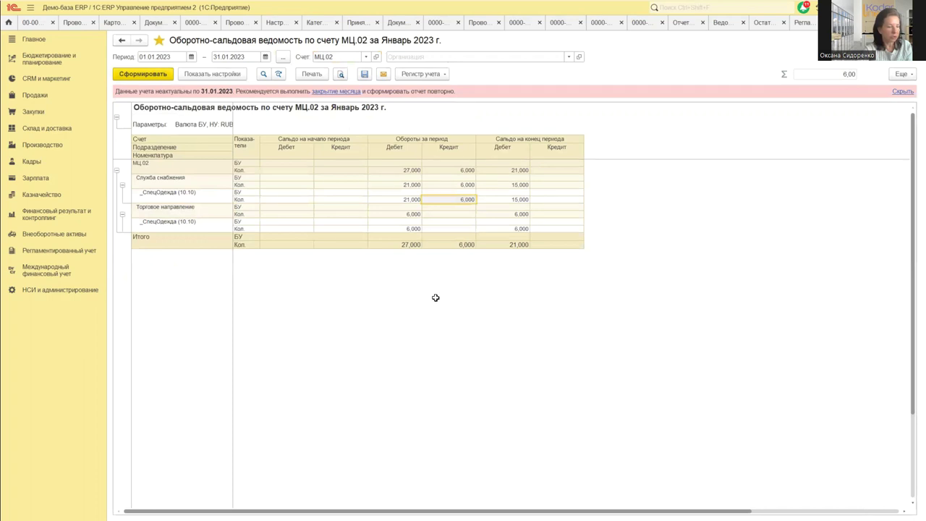
Step: Regenerate the January 2023 turnover balance report for account МЦ.04
left_click(344, 56)
left_click(346, 82)
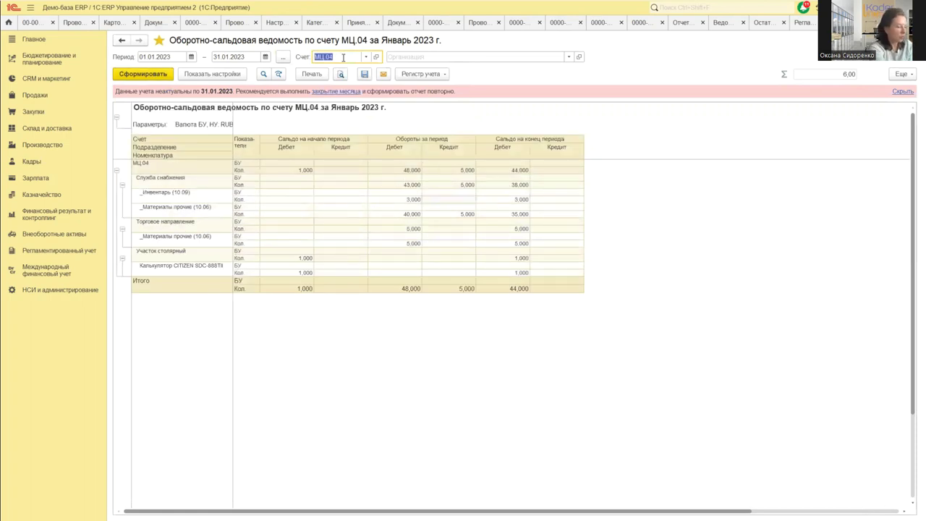
Step: Regenerate the report for the parent account МЦ and open its indicator settings (Показатели)
type("МЦ")
key("Tab")
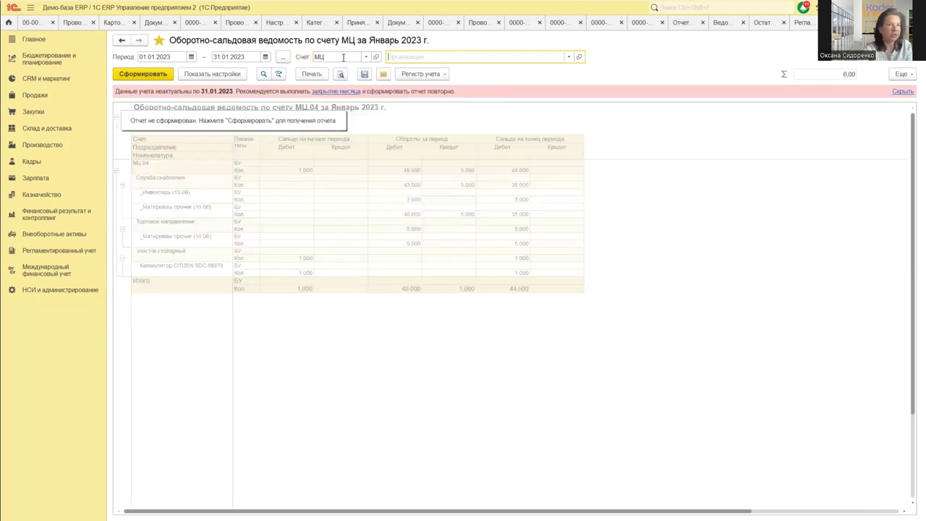
left_click(155, 74)
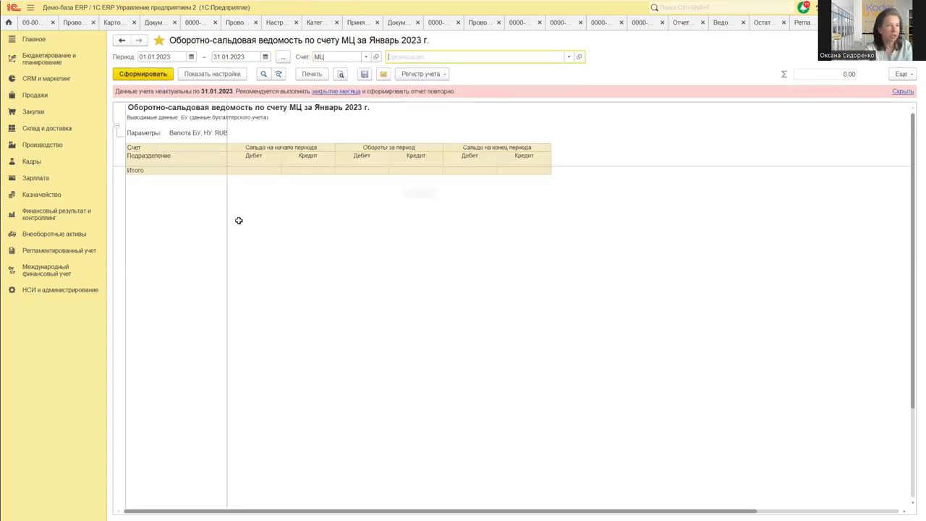
left_click(202, 77)
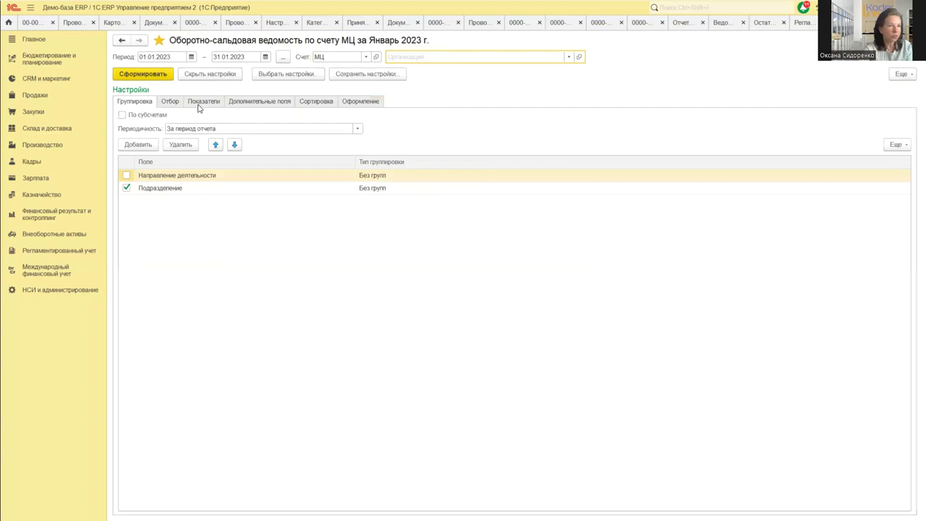
left_click(202, 103)
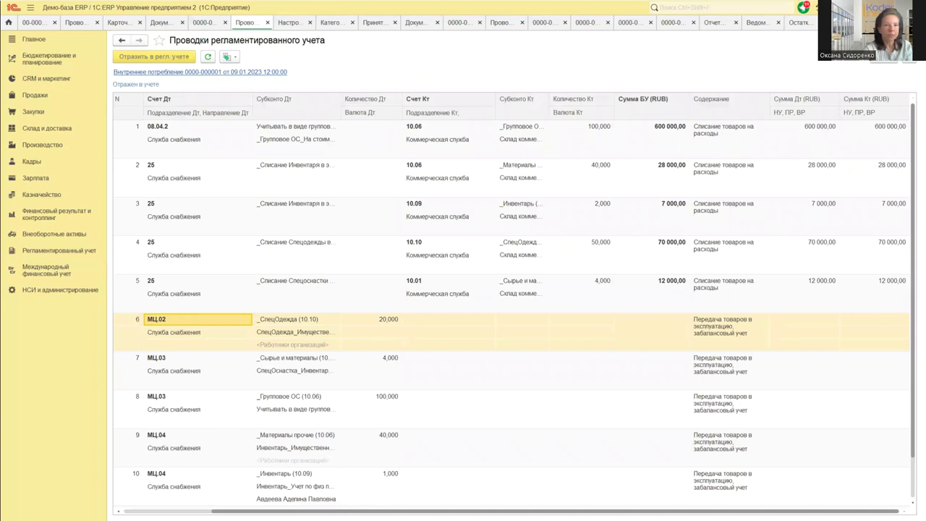
Step: From the postings, open the source internal consumption document and review the card of its category Учитывать в виде группового ОС_Спецоснастка
left_click(206, 73)
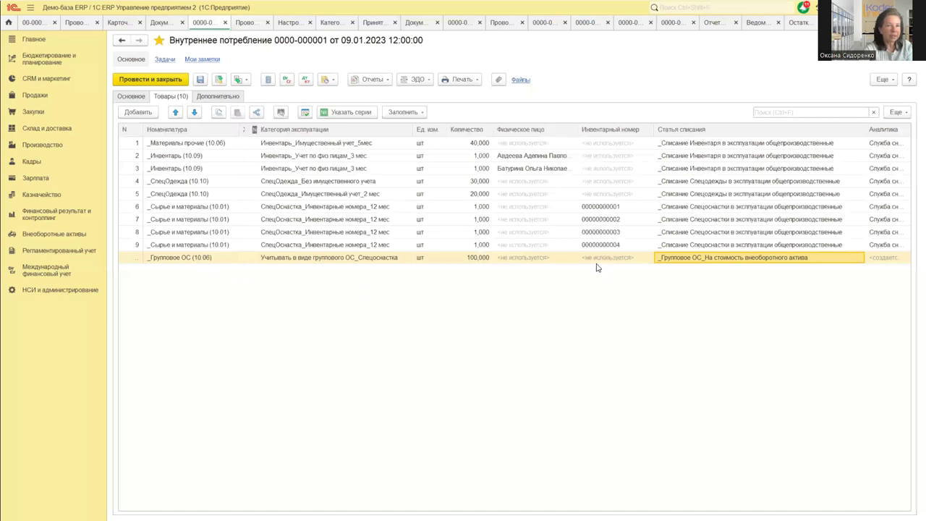
double_click(386, 260)
left_click(407, 257)
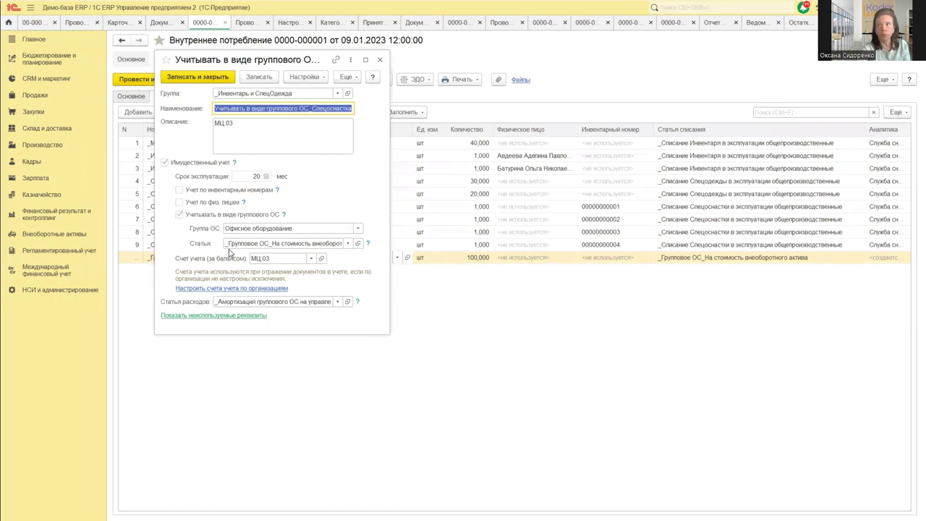
left_click(383, 63)
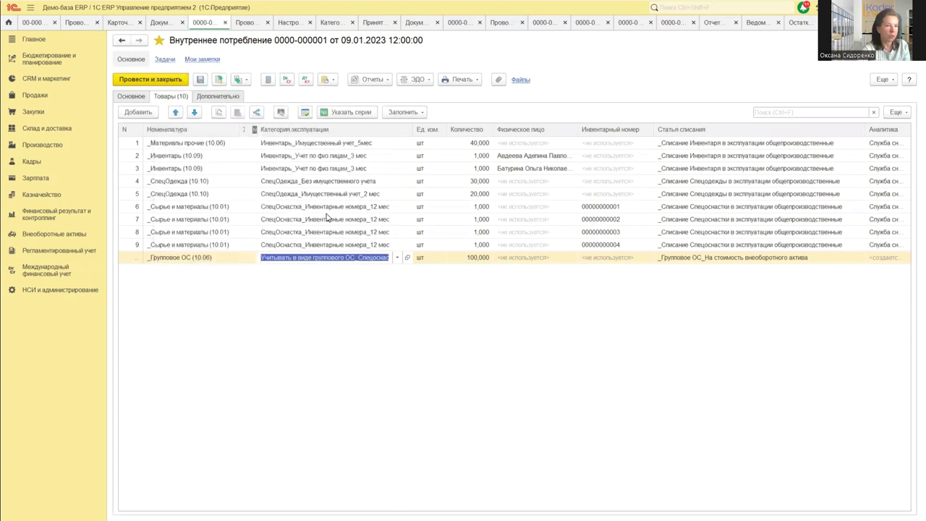
Step: Compare inventory number use in the _Сырье и материалы (10.01) and _Групповое ОС (10.06) rows, and close the document and its postings
left_click(329, 217)
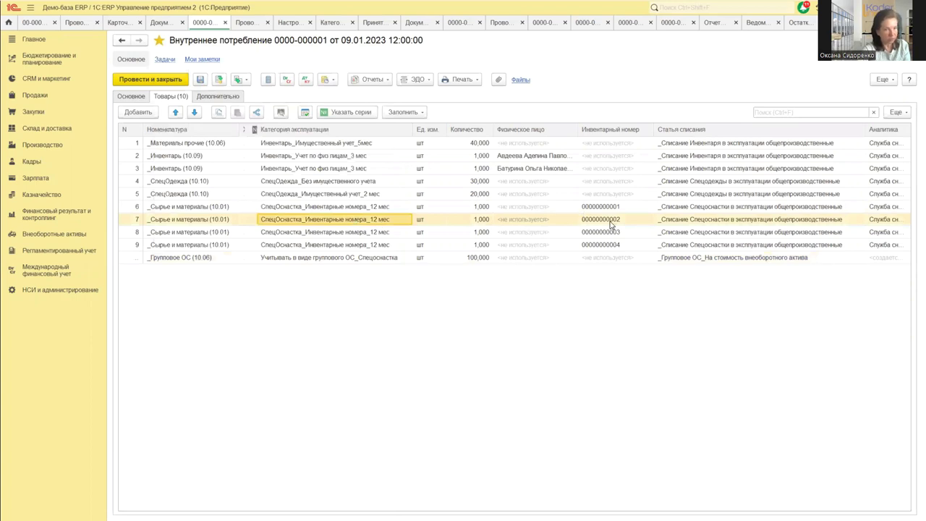
left_click(365, 259)
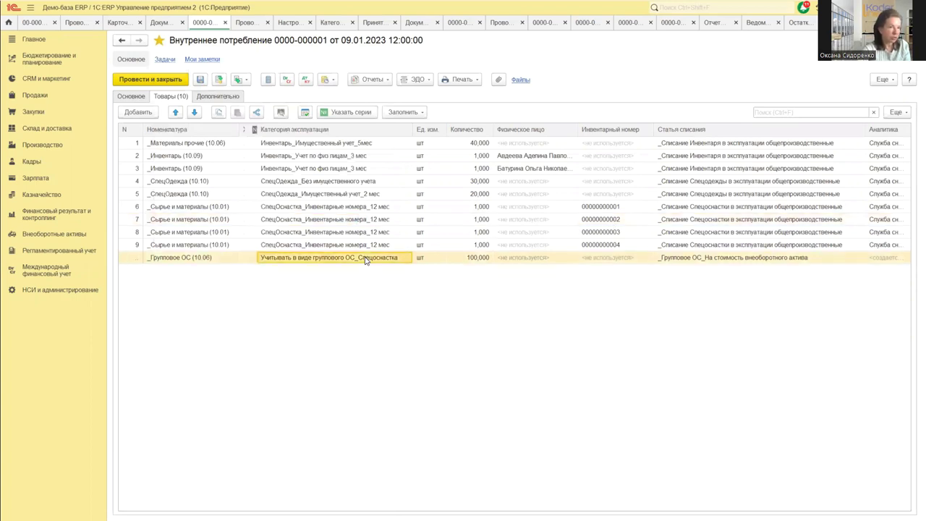
left_click(609, 259)
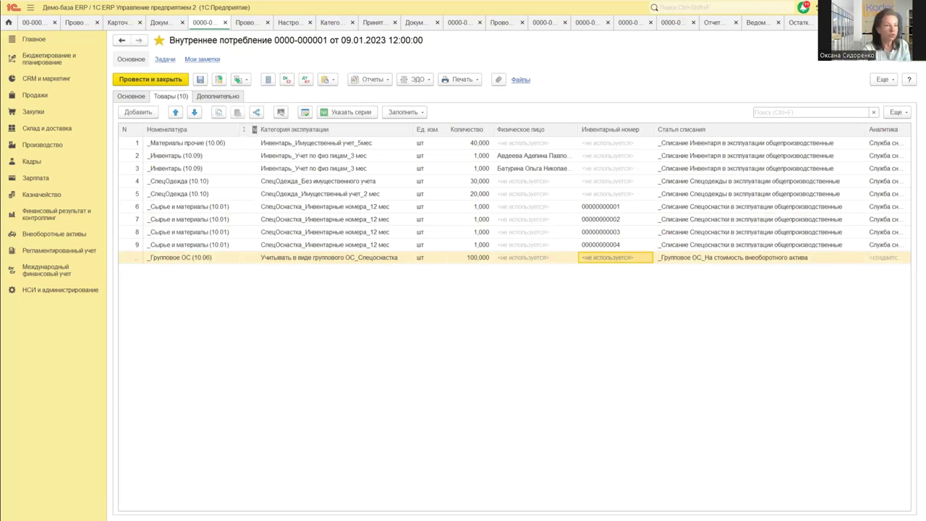
key("ctrl+Return")
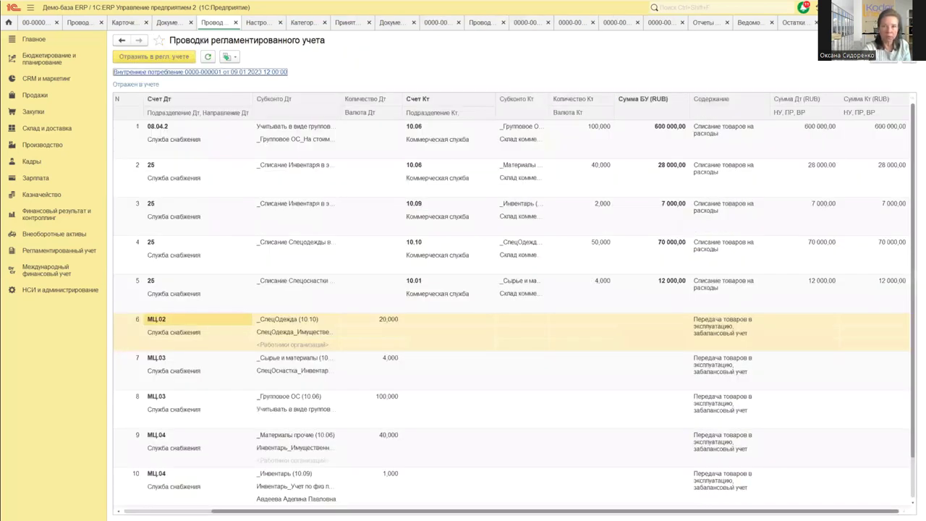
key("Escape")
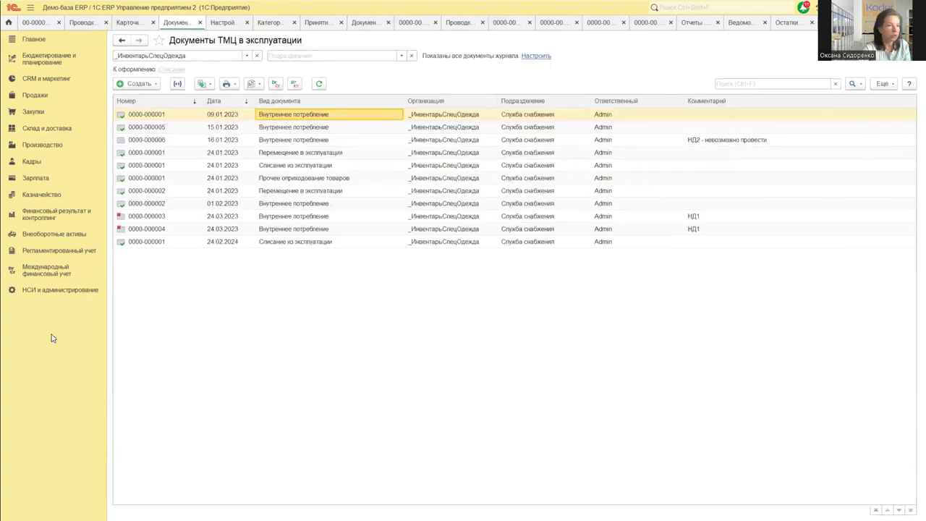
Step: Open the fixed asset acceptance list (Принятие к учету ОС) and clear its organization filter to review the rows of all organizations
left_click(35, 236)
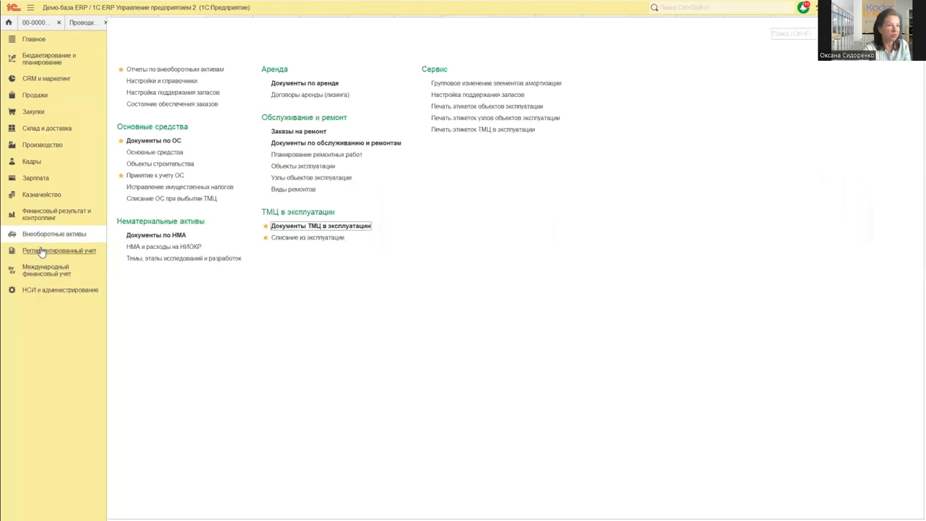
left_click(148, 178)
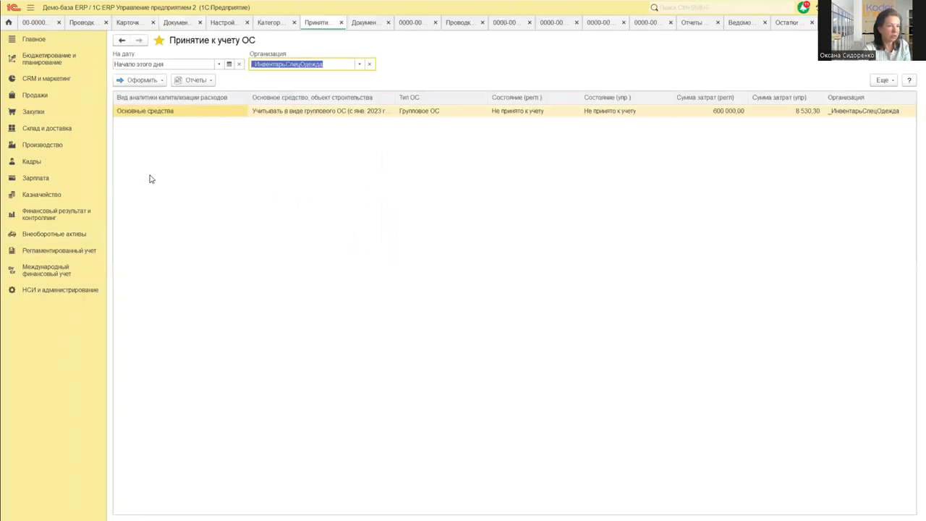
key("BackSpace")
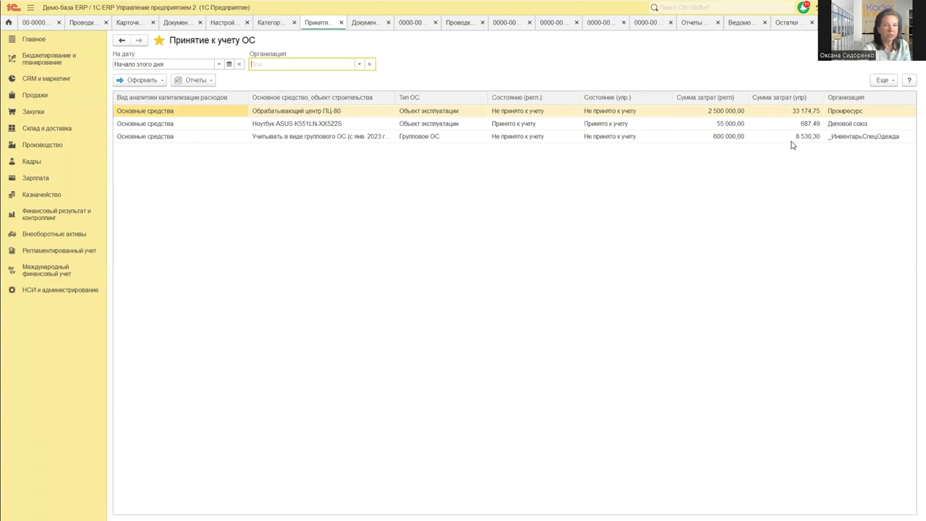
left_click(855, 111)
left_click(855, 124)
left_click(853, 136)
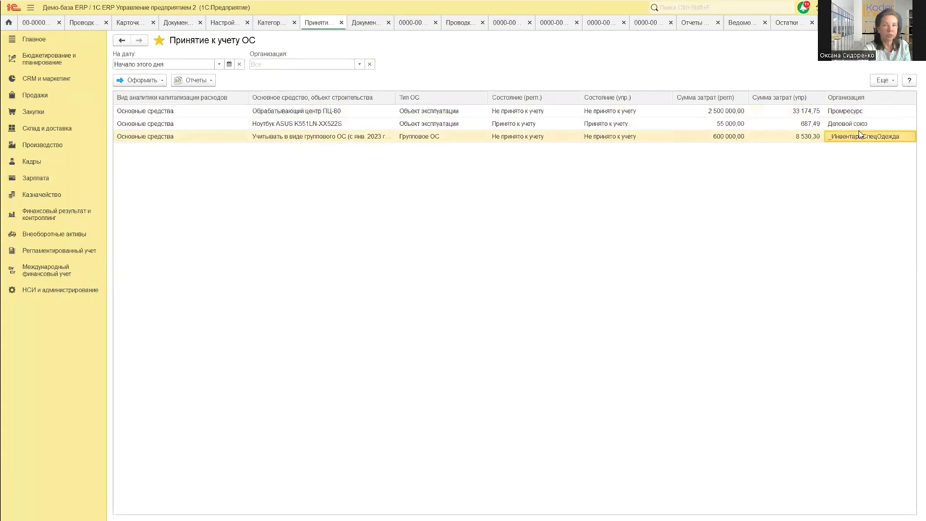
Step: Filter the list by organization _ИнвентарьСпецОдежда and create a Принятие к учету ОС document for its group fixed asset
left_click(359, 63)
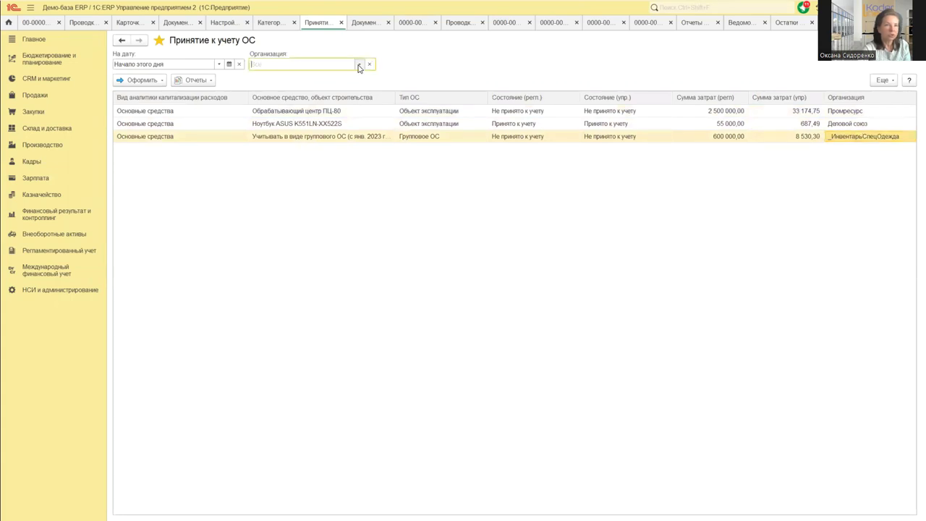
key("Return")
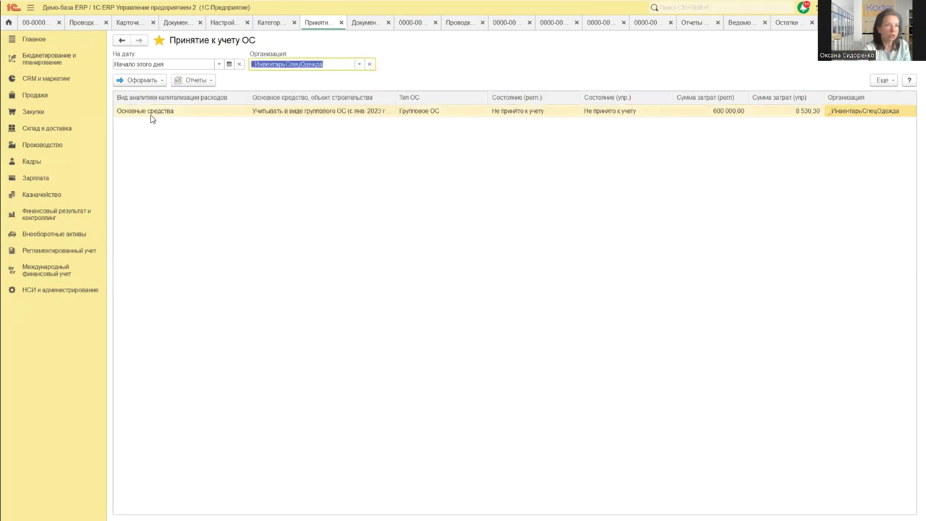
left_click(152, 112)
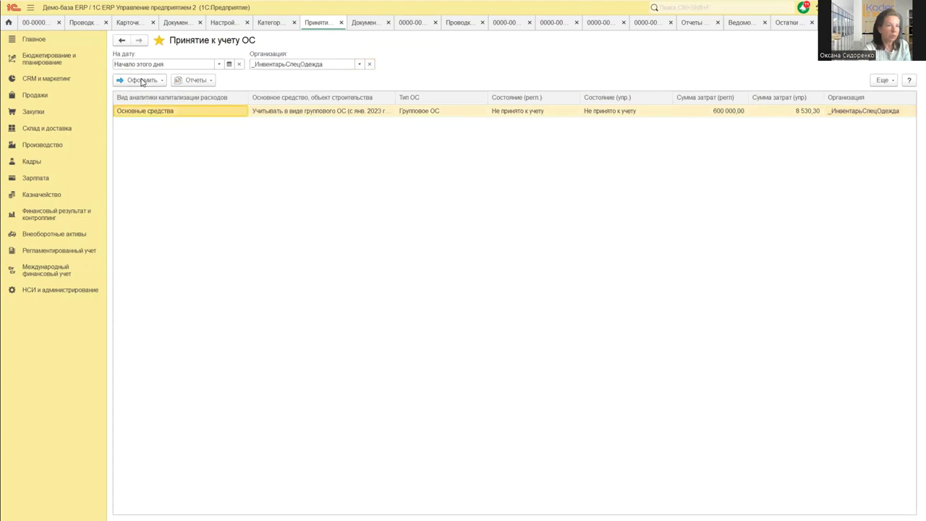
left_click(142, 81)
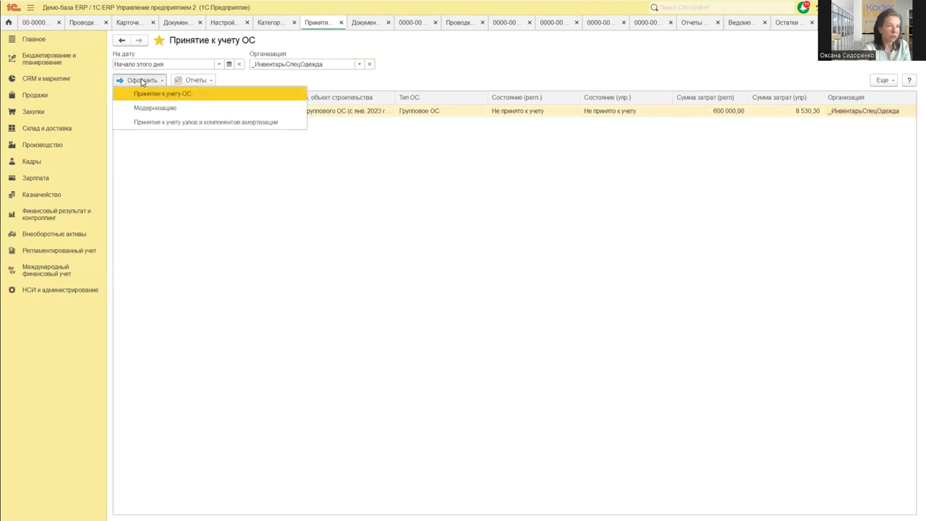
left_click(177, 94)
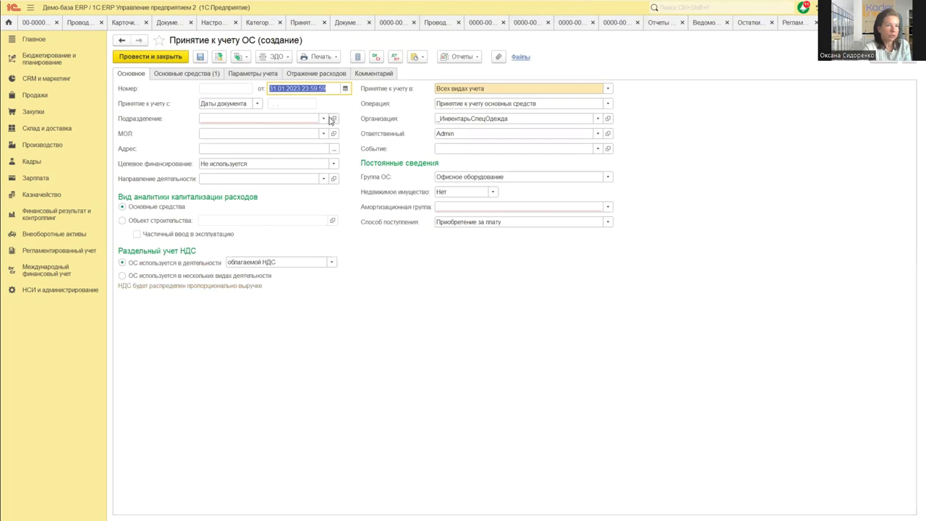
Step: Examine the department (Подразделение) and depreciation group (Амортизационная группа) fields in the new document's main data
left_click(323, 118)
left_click(765, 240)
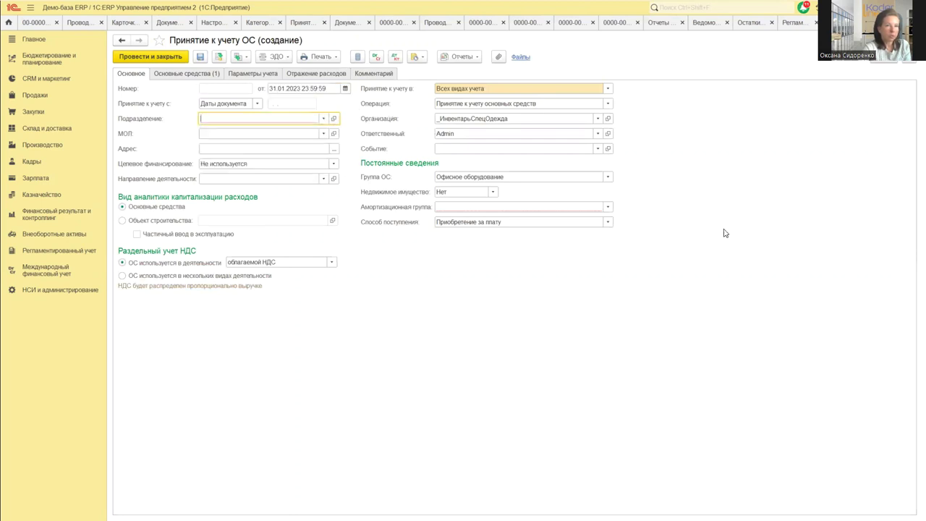
left_click(613, 208)
left_click(729, 209)
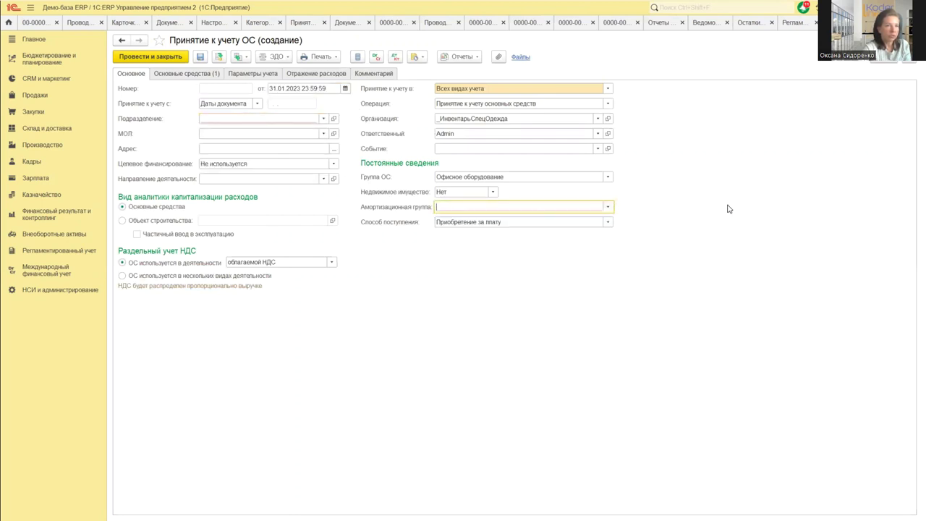
Step: Review the fixed asset listed in the new acceptance document, including its name and preliminary initial regulated cost
left_click(181, 76)
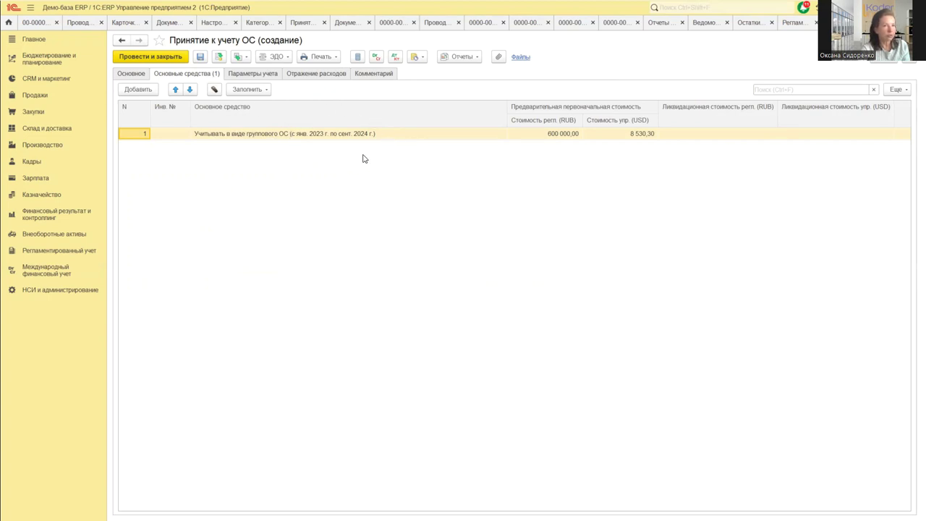
double_click(323, 137)
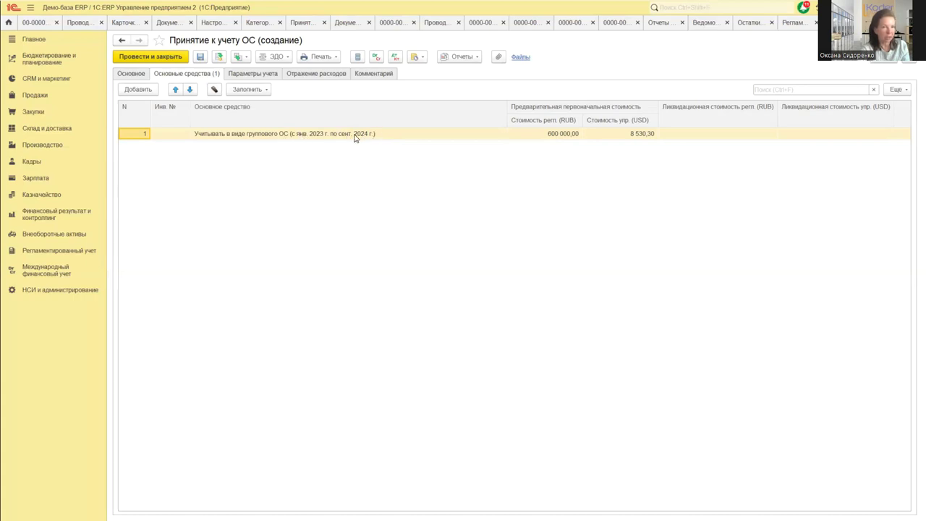
left_click(531, 137)
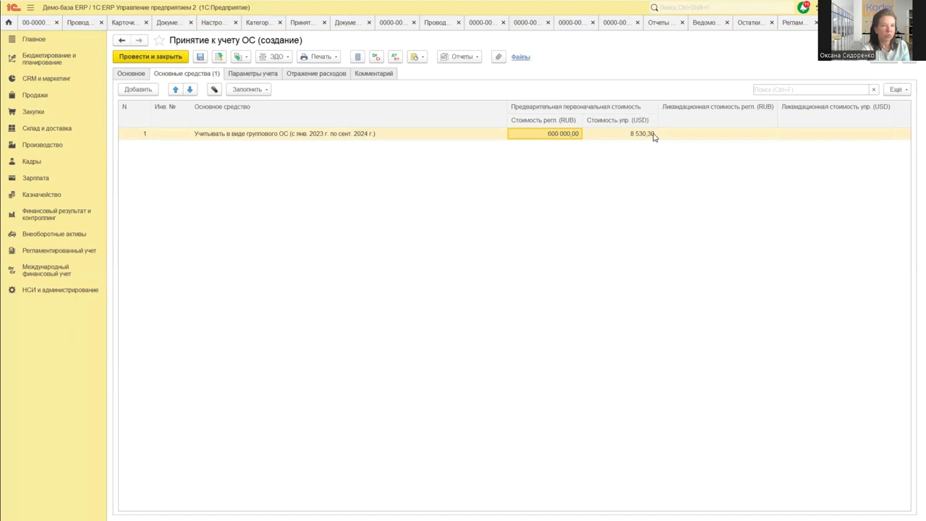
Step: Examine the new document's accounting parameters: depreciation procedure, useful life in regulated and management accounting, and the financial accounting group (Группа финансового учета) choices
left_click(241, 74)
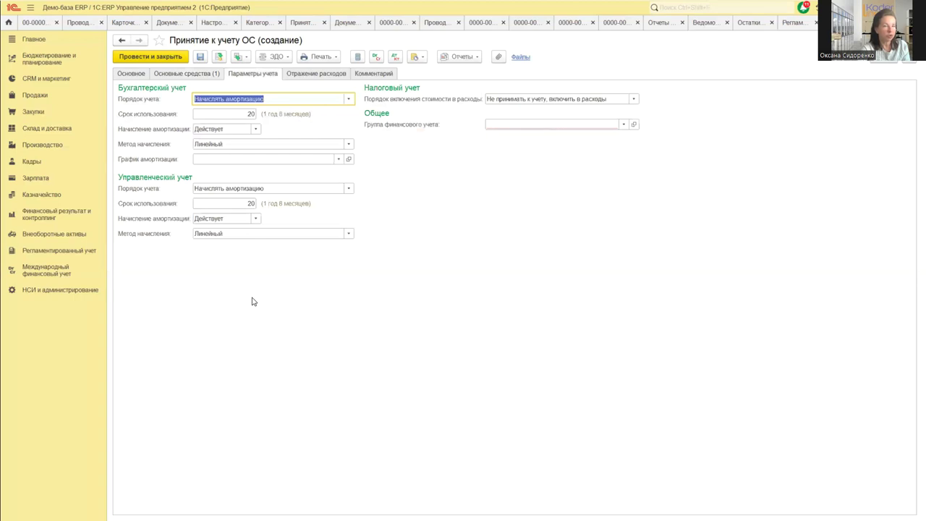
left_click(279, 99)
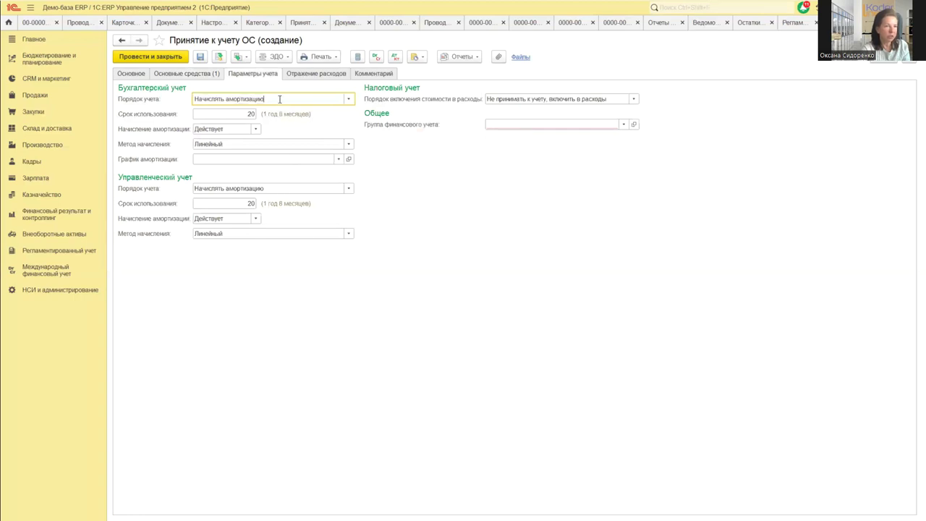
left_click(220, 113)
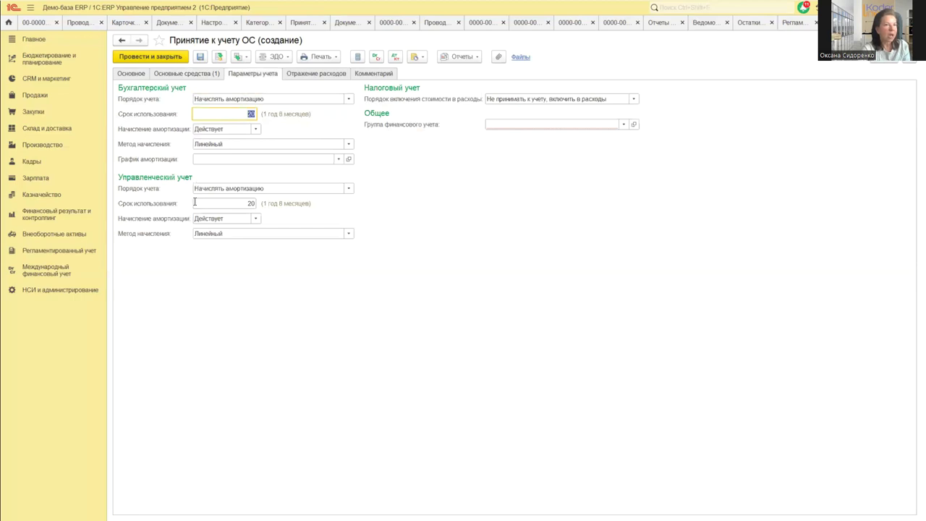
left_click(214, 202)
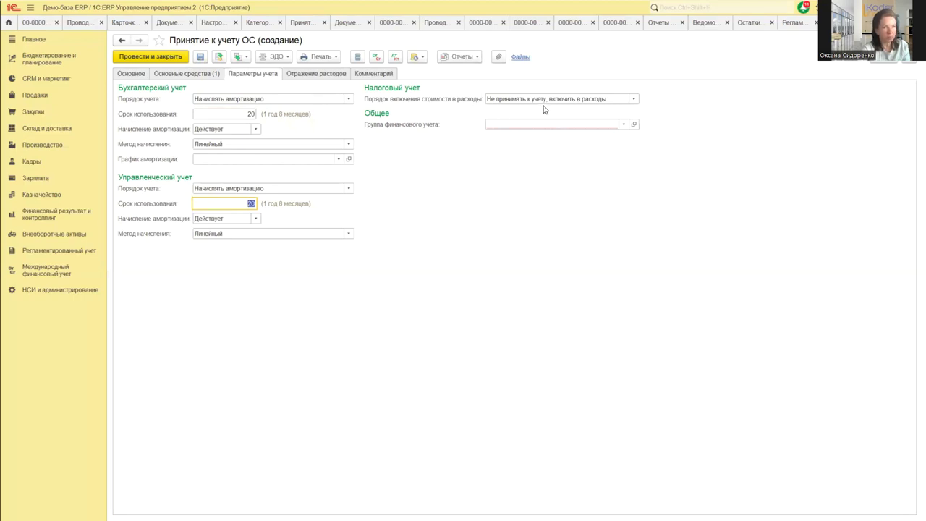
left_click(625, 125)
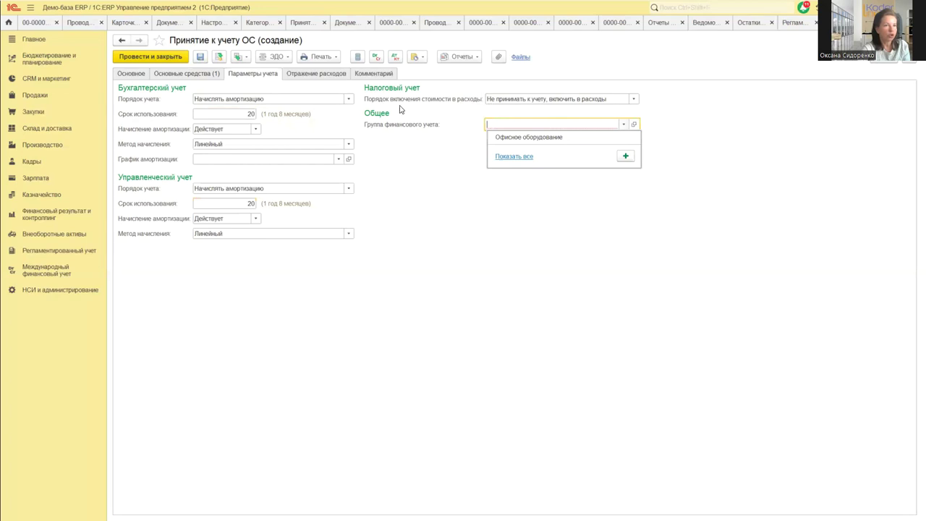
left_click(422, 193)
Step: Check the depreciation expense items in the new document, and close it and the acceptance list without saving
left_click(300, 75)
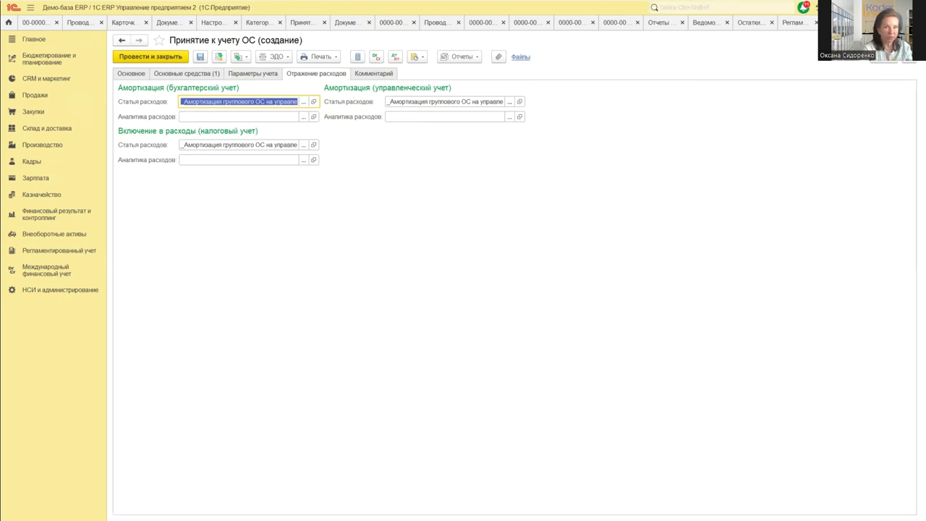
key("Escape")
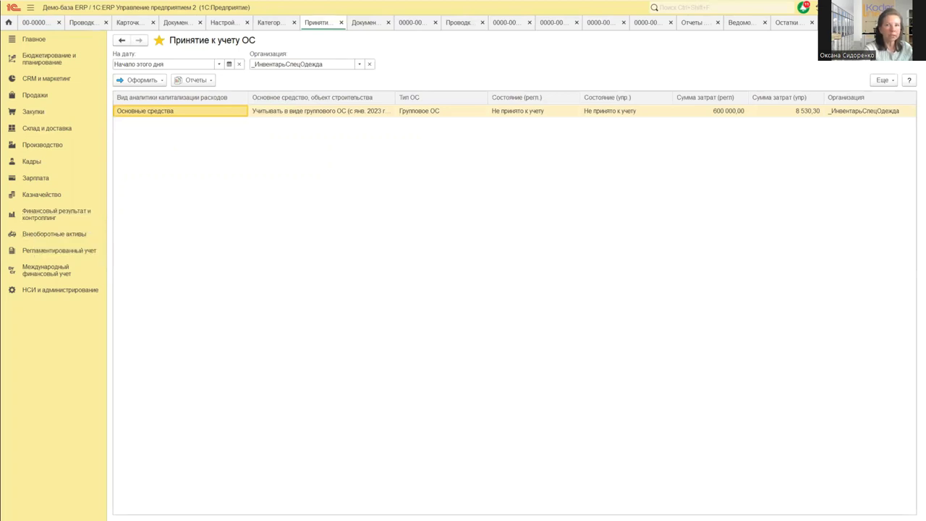
key("Escape")
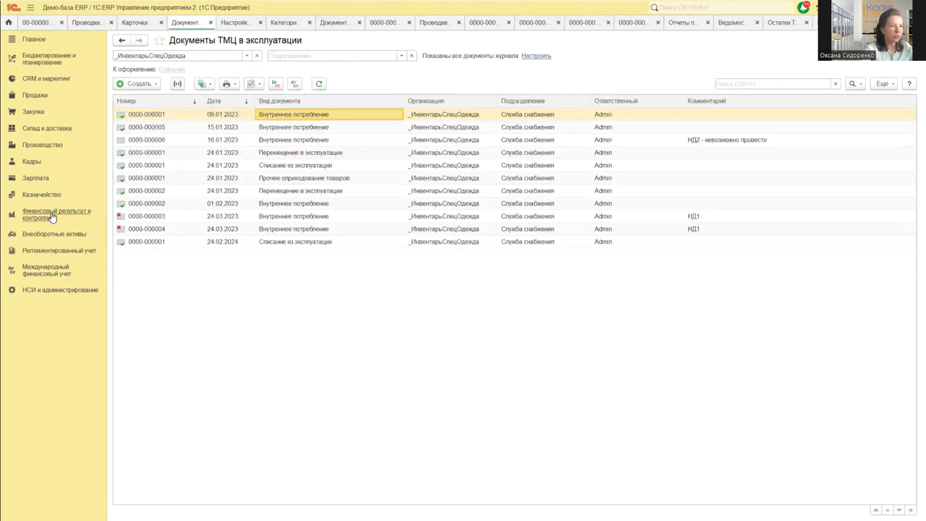
Step: Open the fixed asset documents list (Документы по ОС) and open the Принятие к учету ОС document dated 15.01.2023
left_click(48, 234)
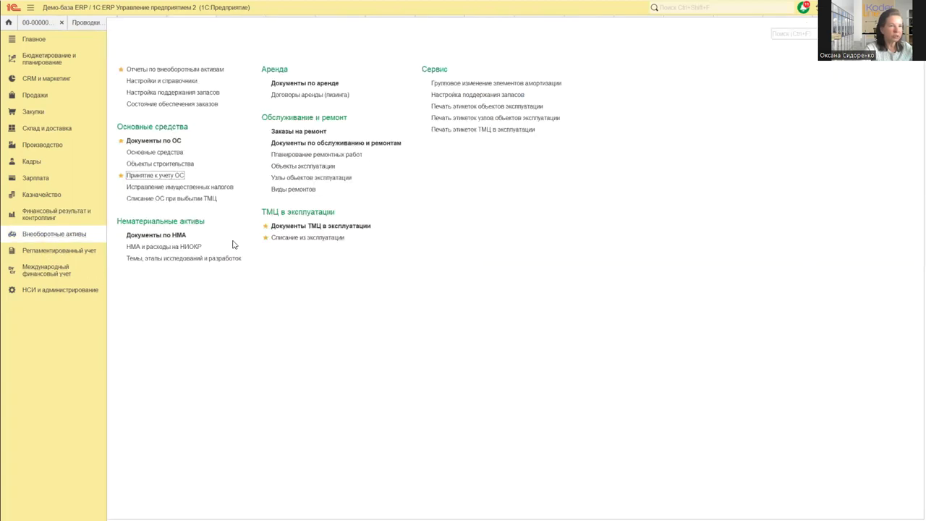
left_click(151, 140)
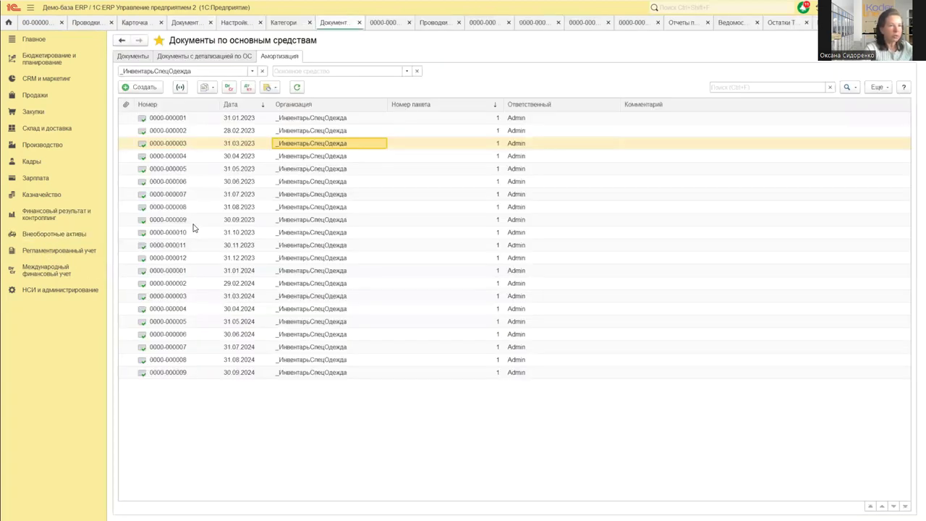
left_click(133, 57)
double_click(206, 131)
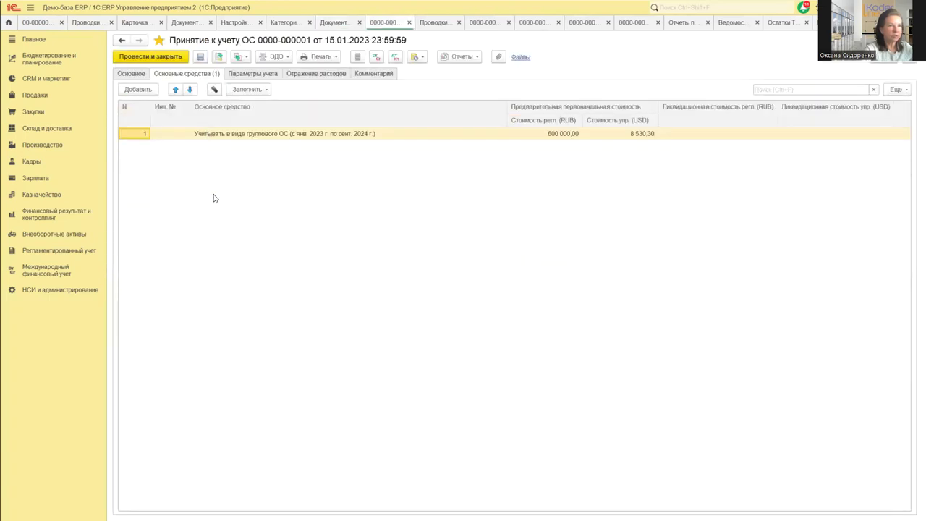
Step: Review the acceptance document's main data, listed fixed assets, accounting parameters and expense reflection settings
left_click(131, 75)
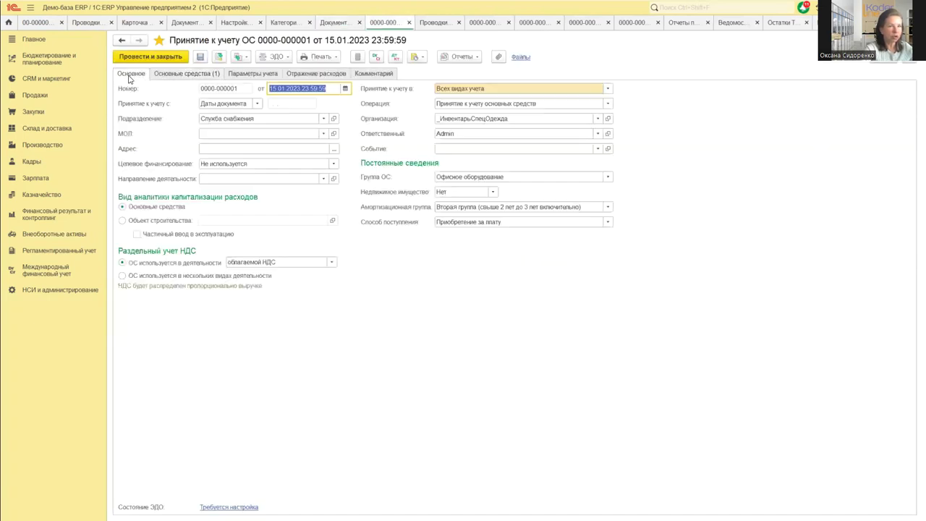
left_click(174, 74)
left_click(241, 73)
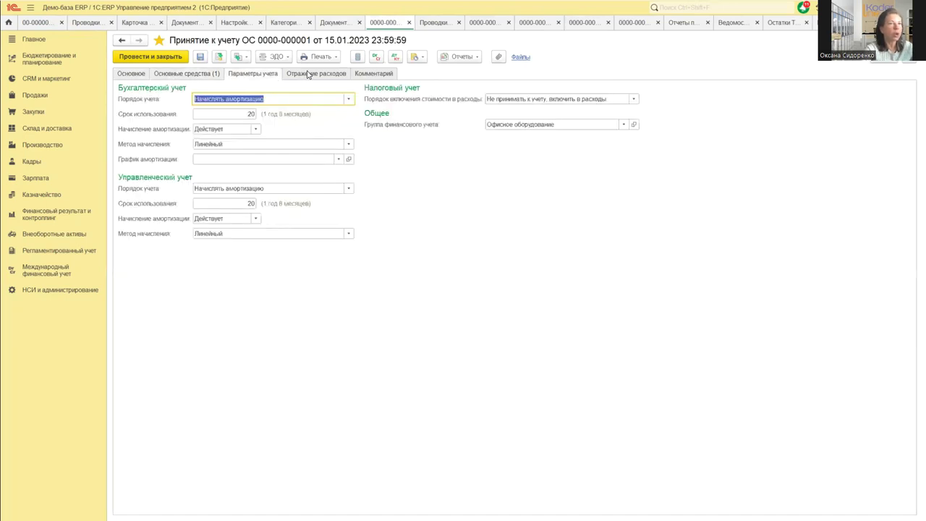
left_click(308, 75)
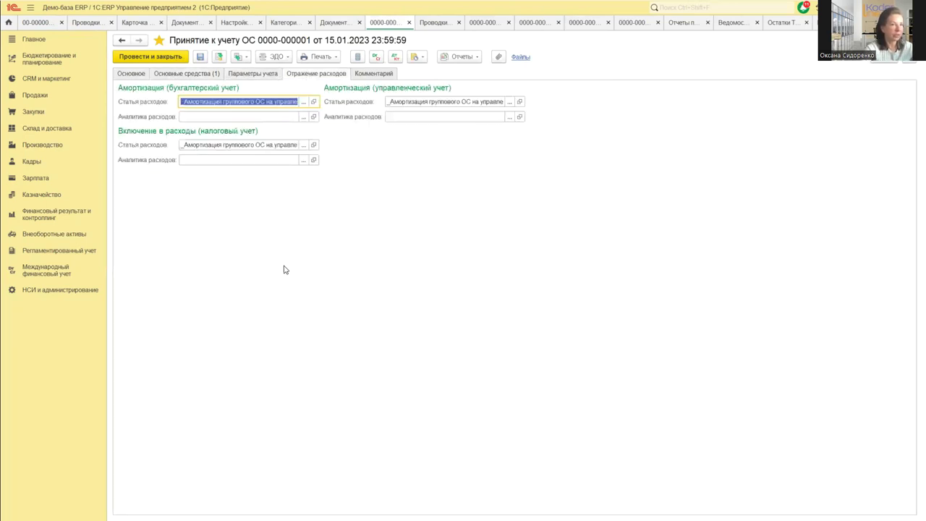
Step: Reread the data of the acceptance document dated 15.01.2023 and post it
left_click(218, 56)
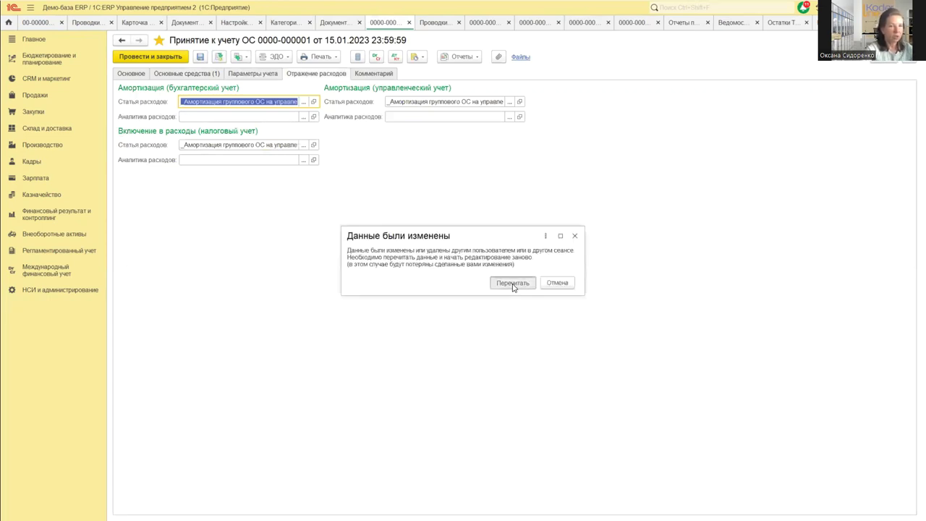
left_click(512, 282)
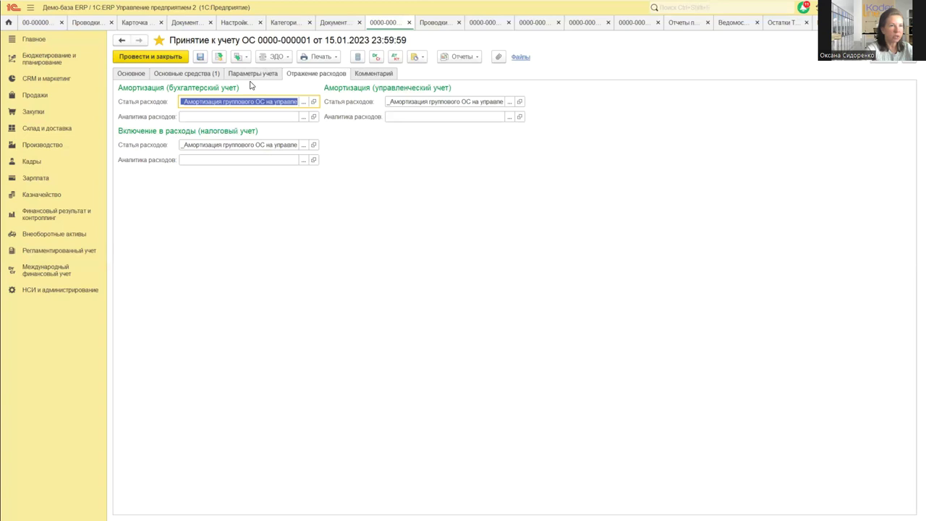
left_click(178, 74)
left_click(217, 58)
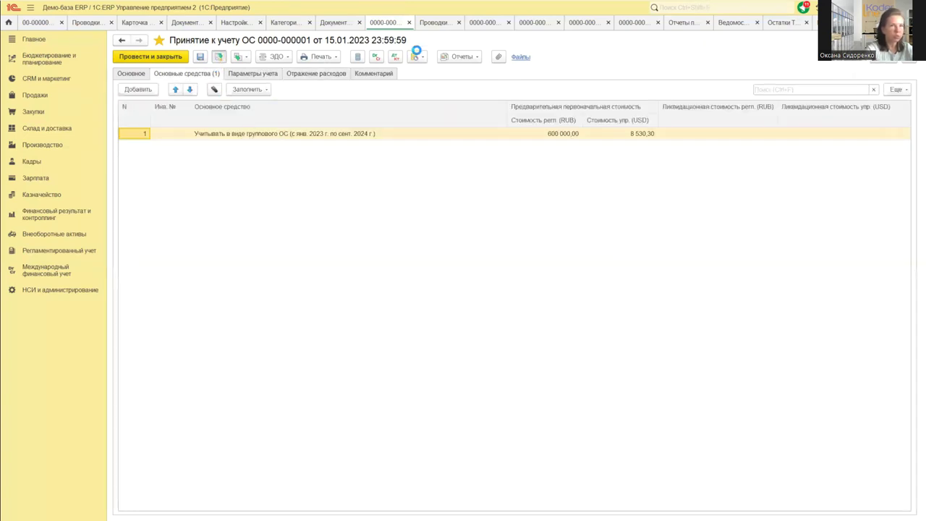
Step: Open the acceptance document's regulated accounting entries and reflect the document in regulated accounting
left_click(395, 59)
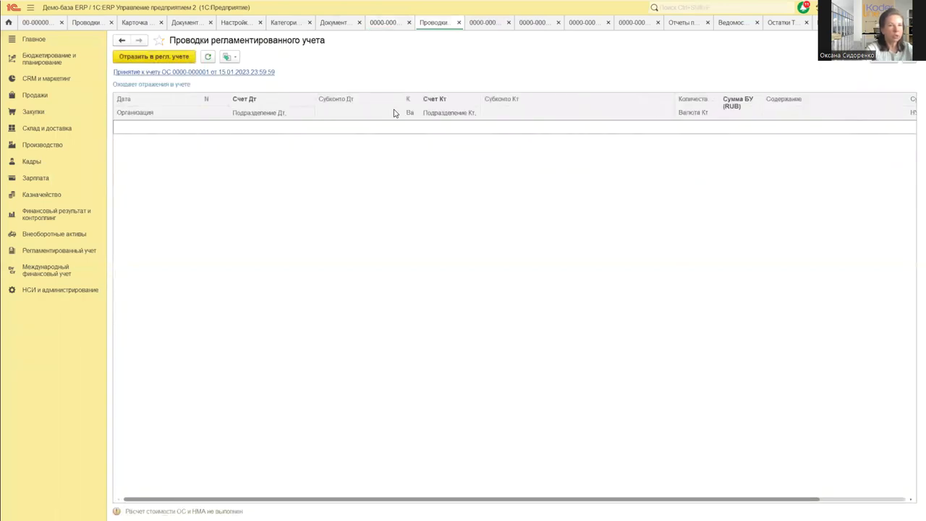
left_click(152, 57)
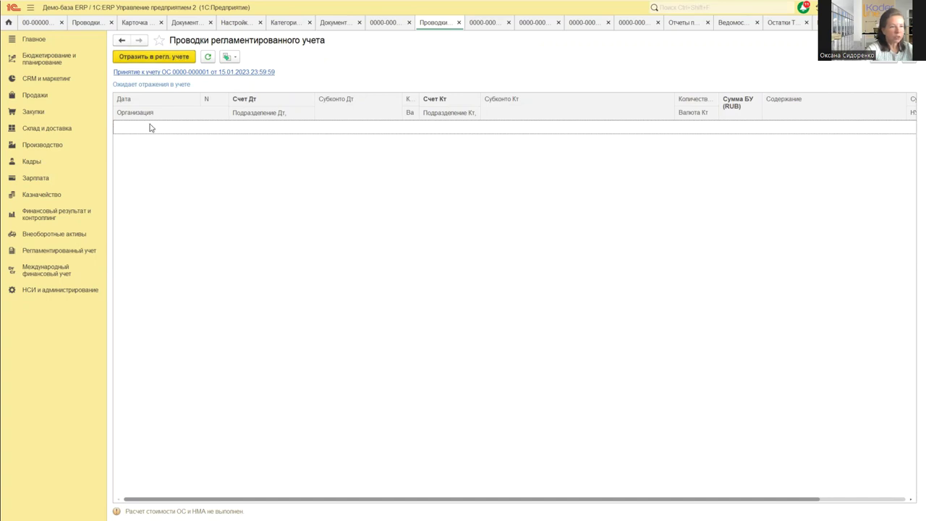
left_click(182, 87)
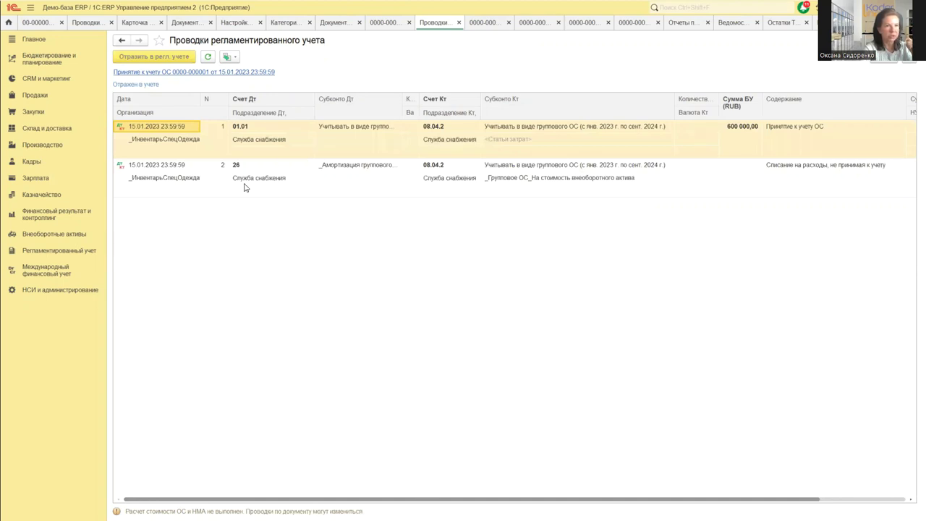
Step: Examine the first entry to account 01.01, including its accounting amount and its tax accounting and difference amounts
left_click(254, 134)
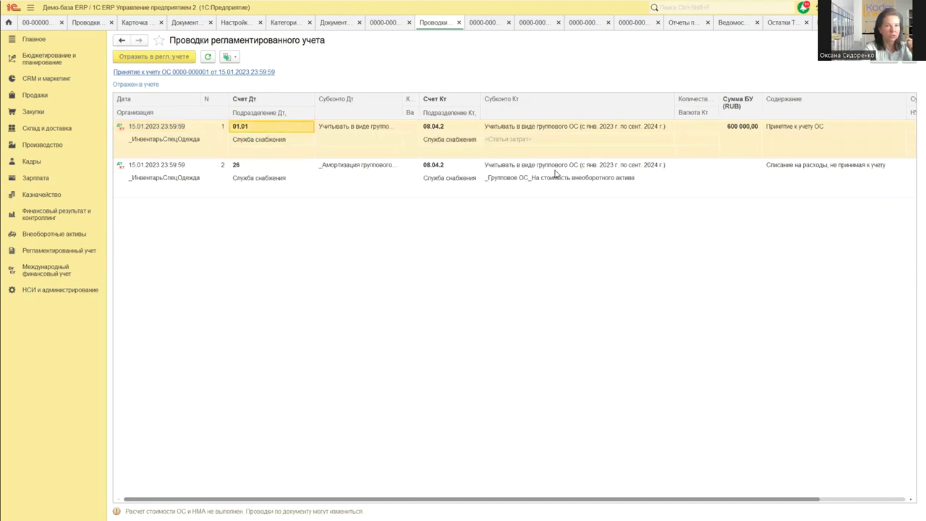
left_click(738, 127)
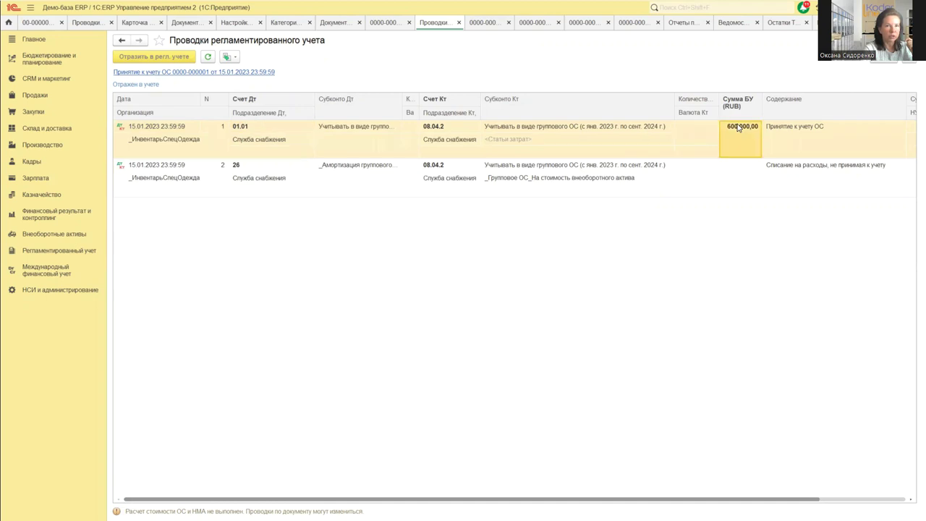
left_click(253, 126)
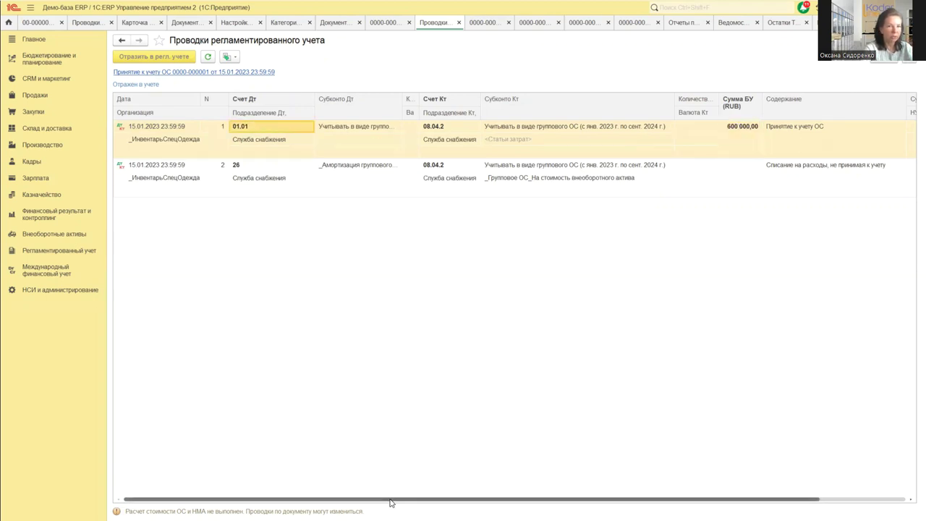
left_click_drag(390, 503, 475, 502)
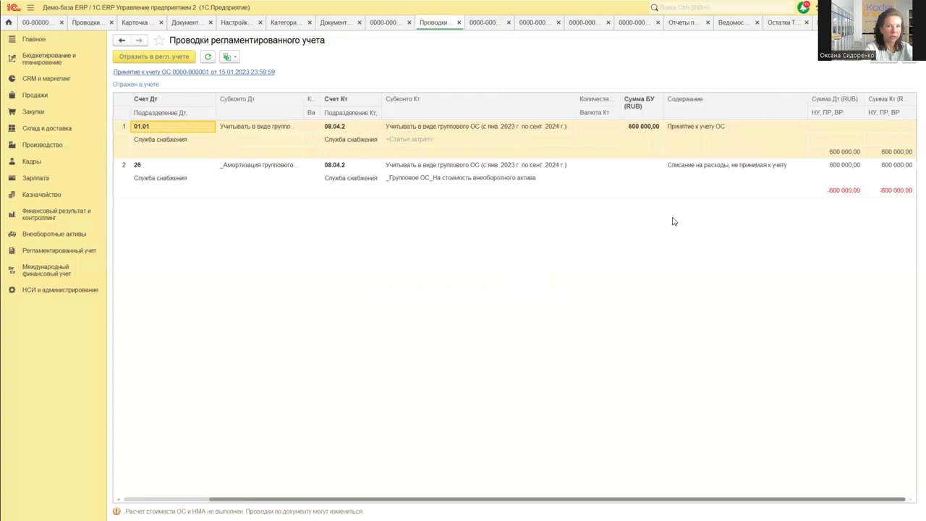
left_click(834, 151)
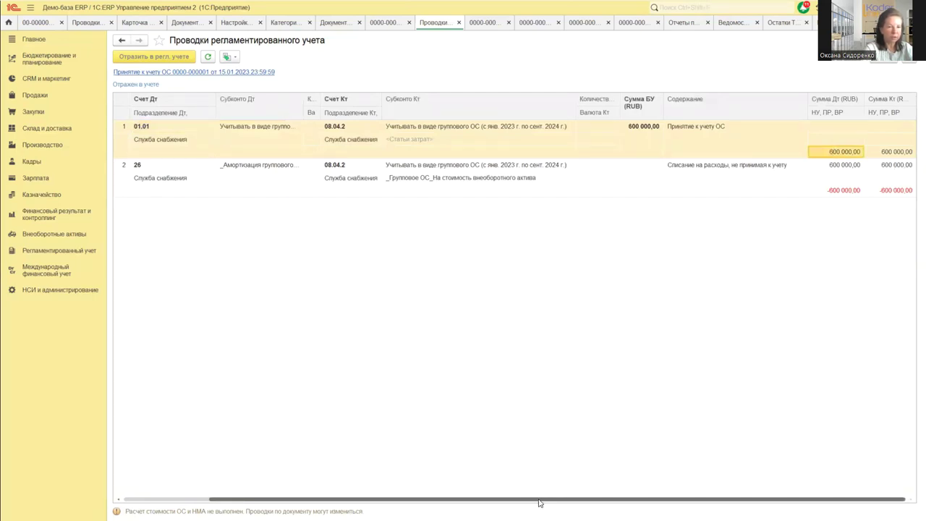
left_click_drag(541, 503, 374, 502)
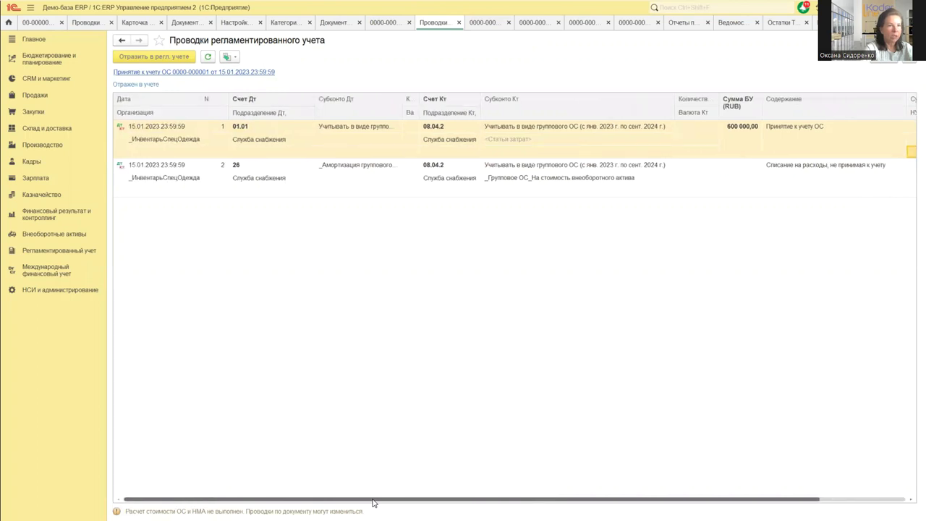
Step: Examine the second entry to account 26 with its accounting and tax amounts, and close the entries and the acceptance document
left_click(239, 165)
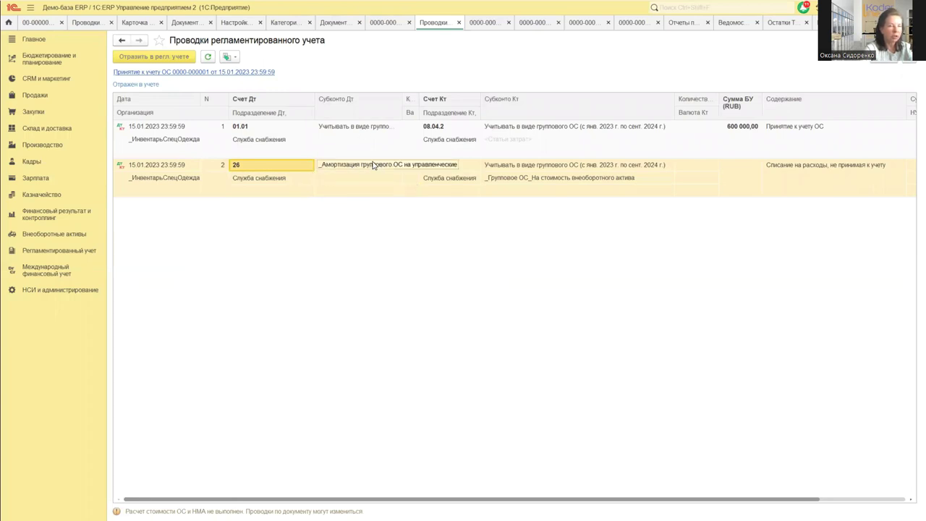
left_click(732, 165)
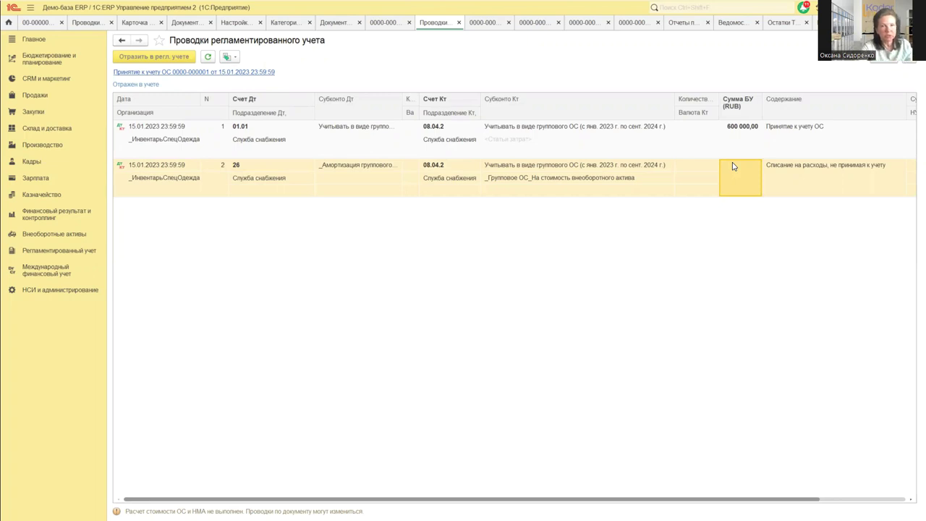
left_click_drag(599, 499, 684, 499)
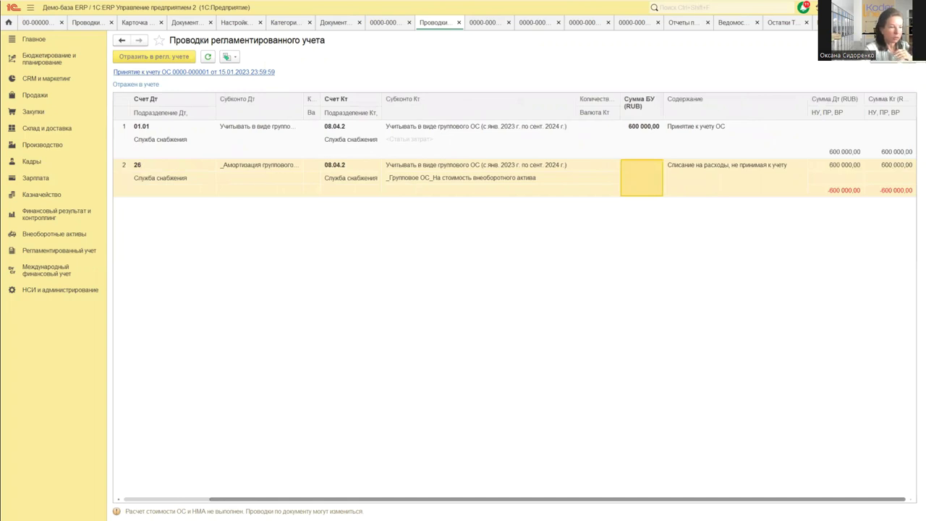
key("Escape")
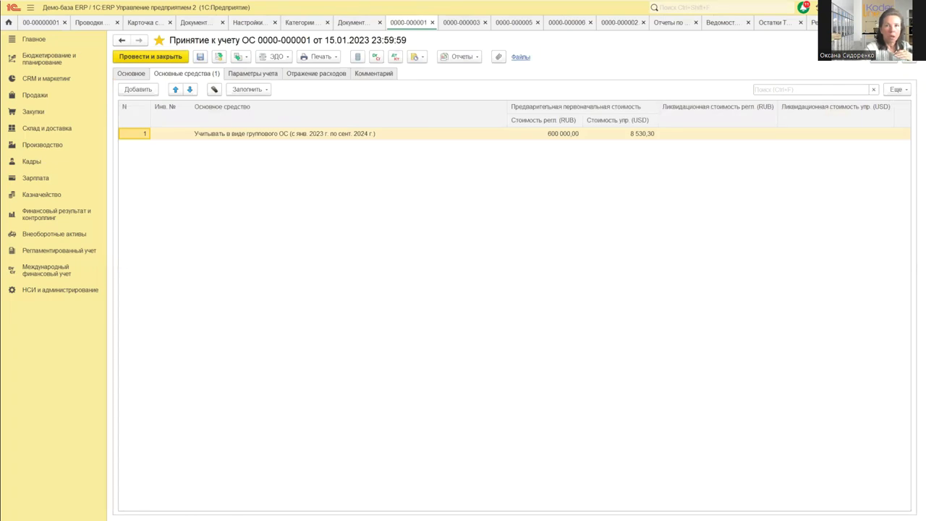
key("Escape")
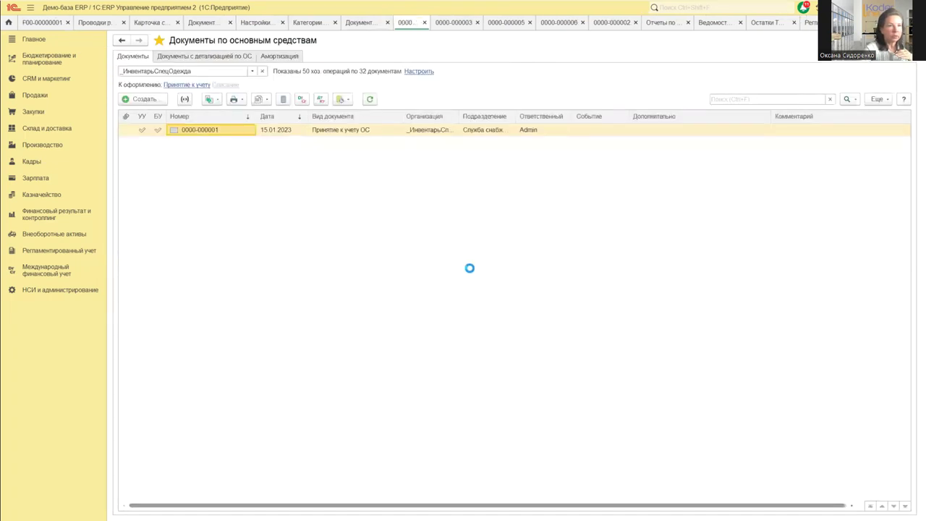
Step: Open the regulated accounting entries of the February 2023 depreciation document and examine the debit difference amounts of both entries
left_click(275, 58)
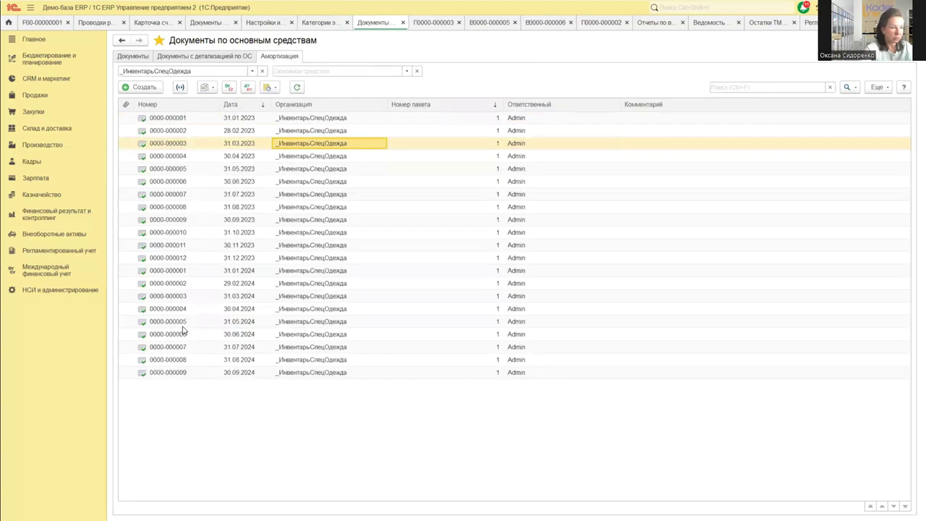
left_click(294, 132)
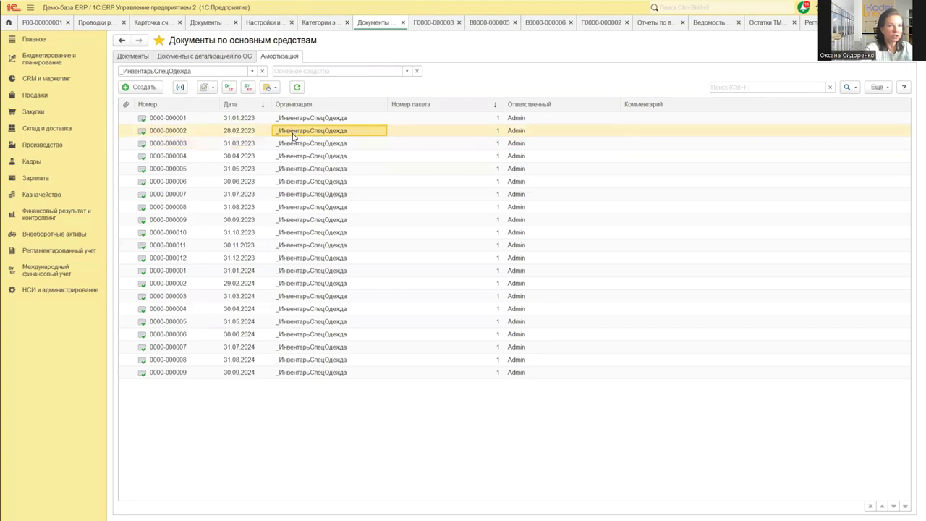
left_click(248, 88)
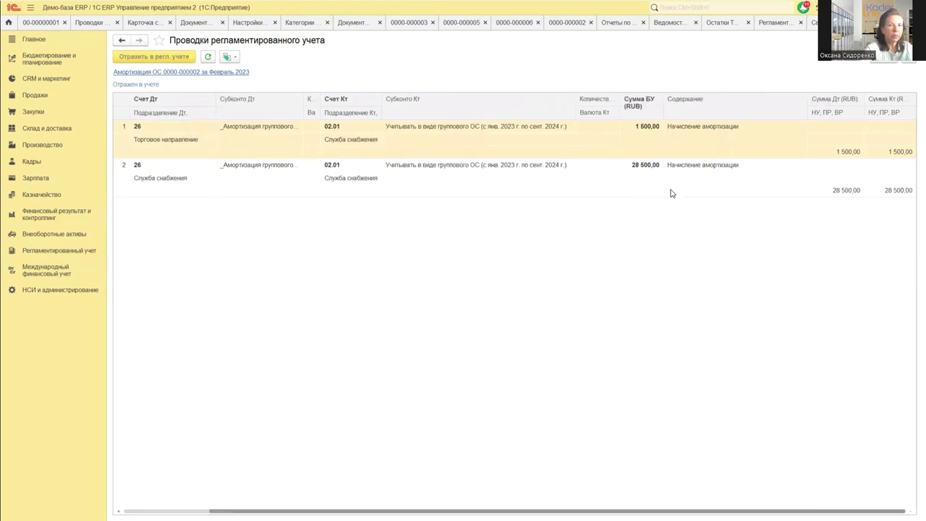
left_click(863, 152)
left_click(856, 188)
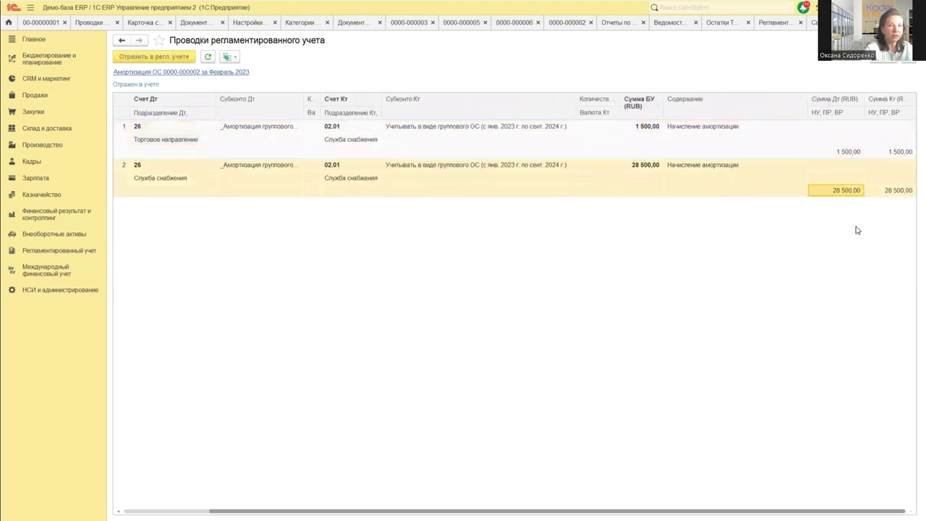
Step: Examine the accounts and departments of the February 2023 depreciation entries, and close the entries and the fixed asset documents list
scroll(658, 488, "left", 3)
scroll(514, 159, "left", 2)
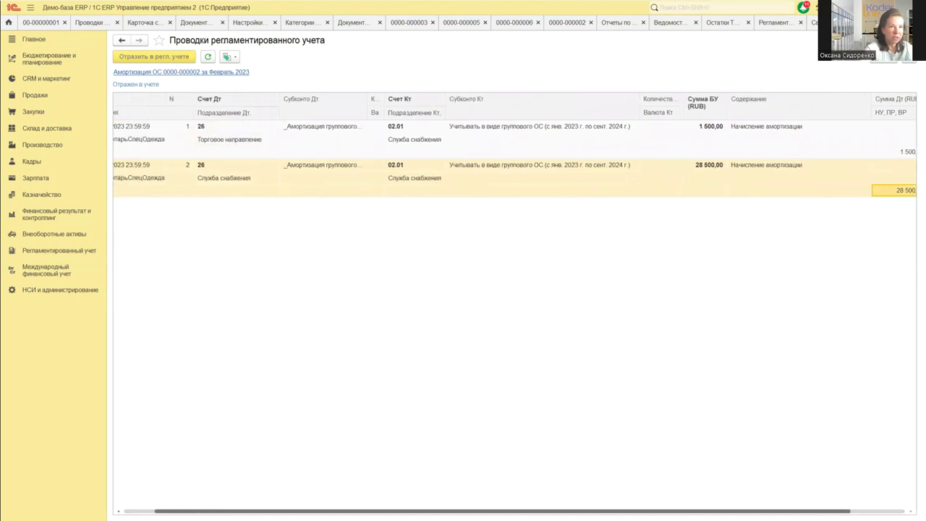
scroll(515, 303, "left", 2)
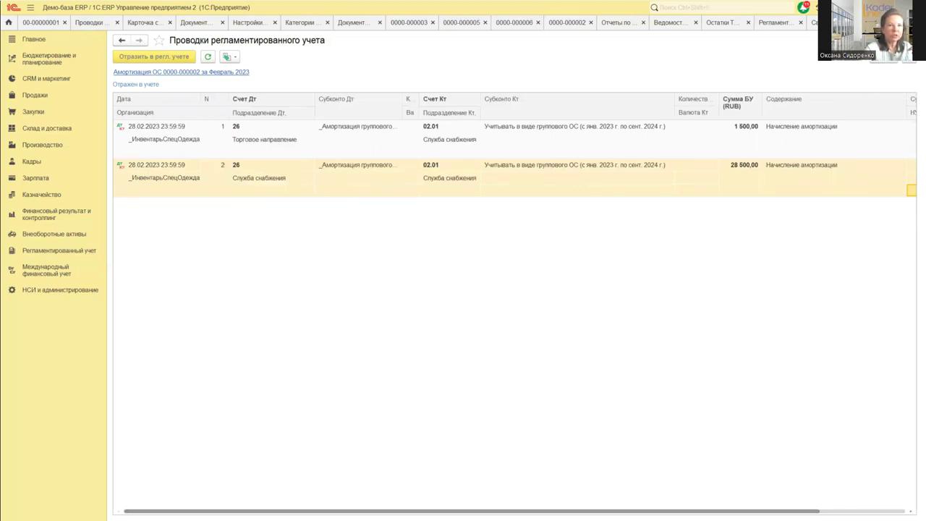
key("Escape")
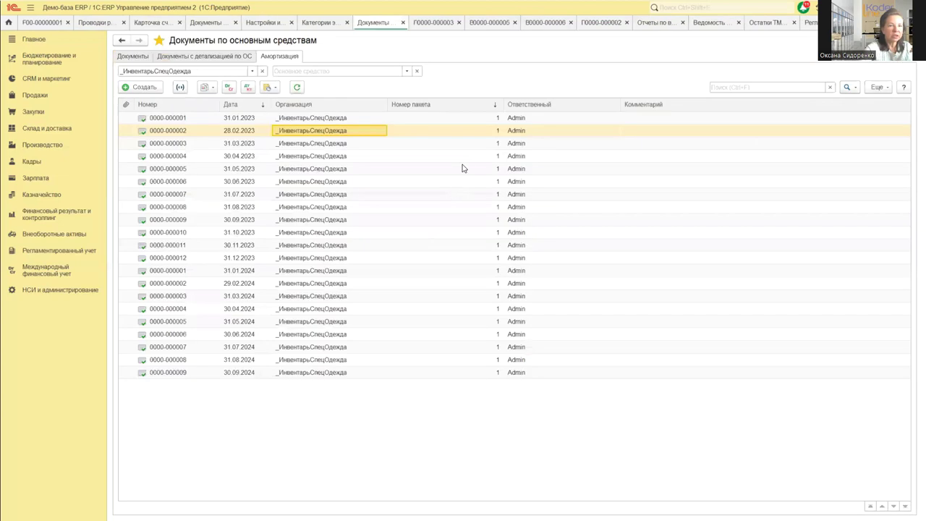
left_click(299, 157)
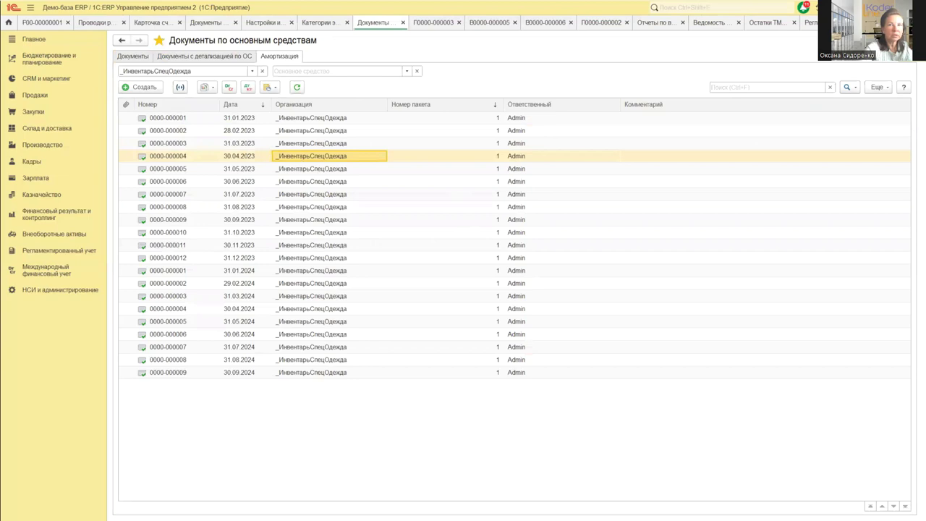
key("Escape")
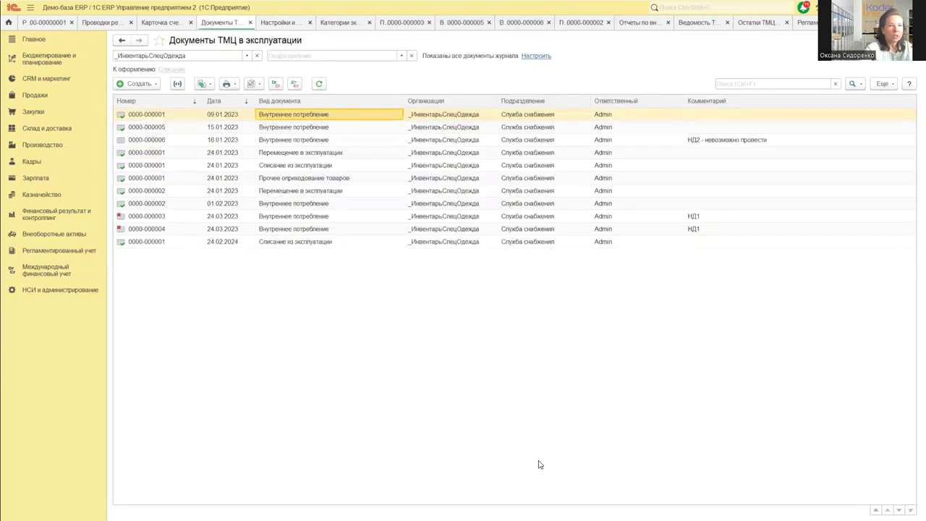
left_click(308, 128)
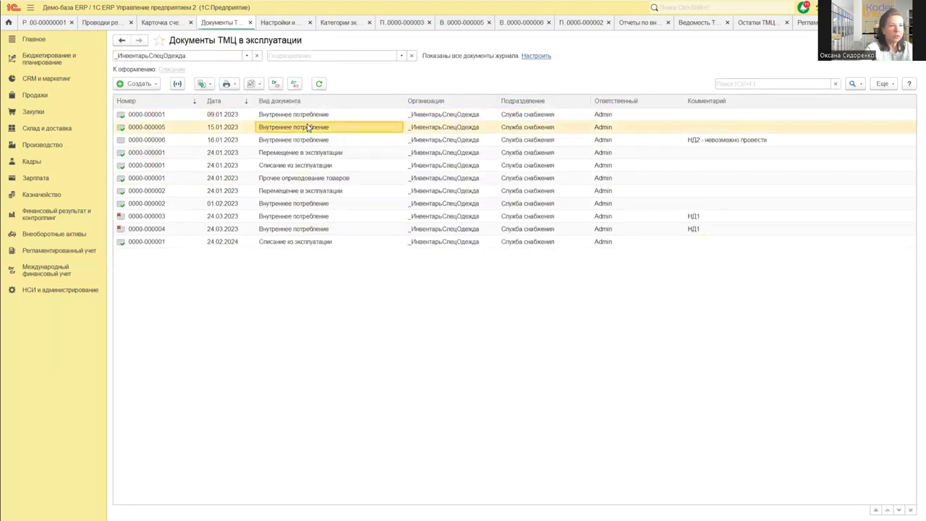
double_click(308, 127)
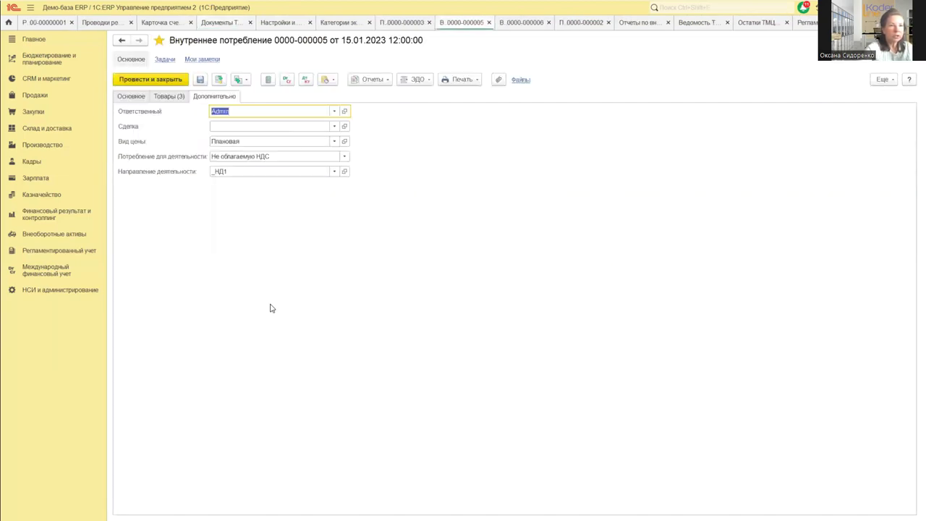
left_click(123, 96)
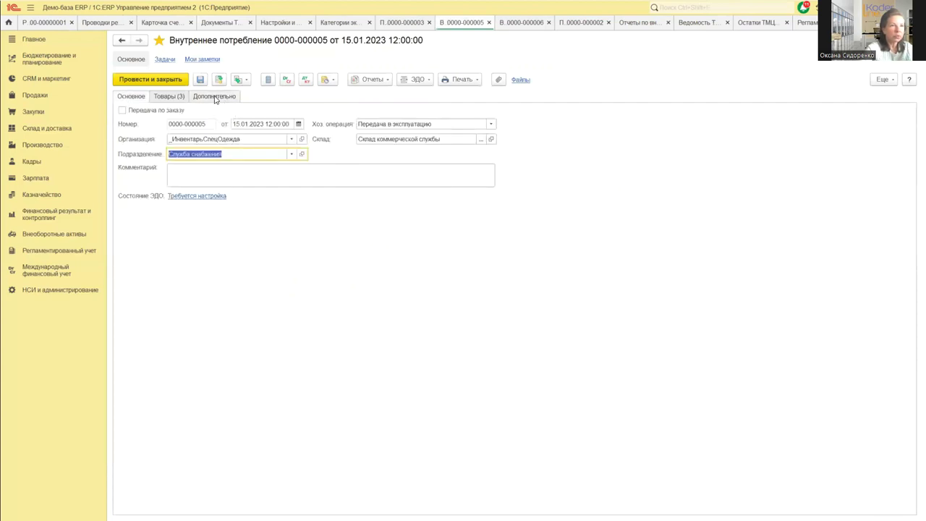
left_click(215, 96)
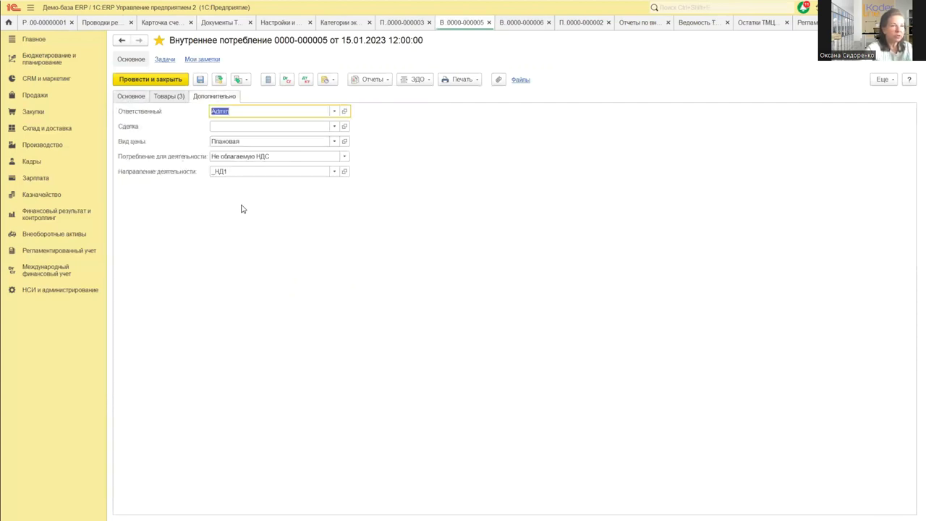
left_click(128, 97)
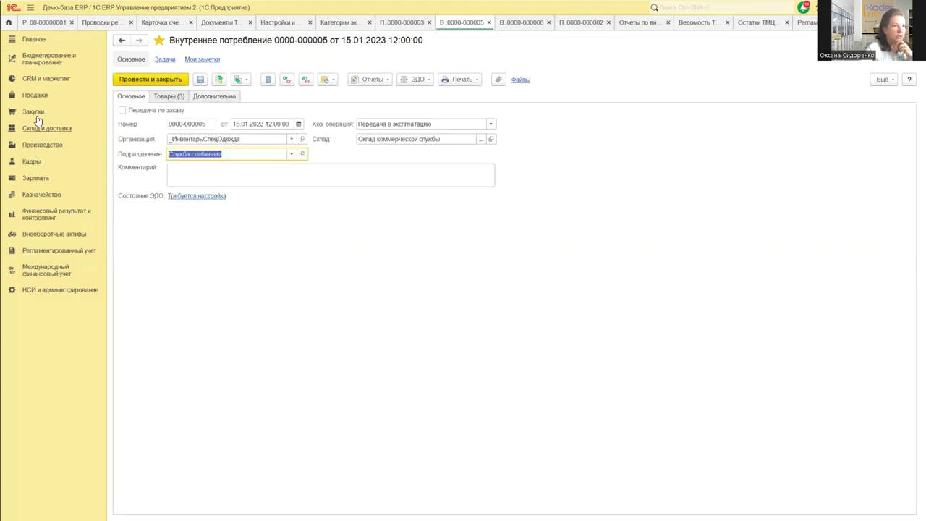
left_click(33, 112)
left_click(177, 224)
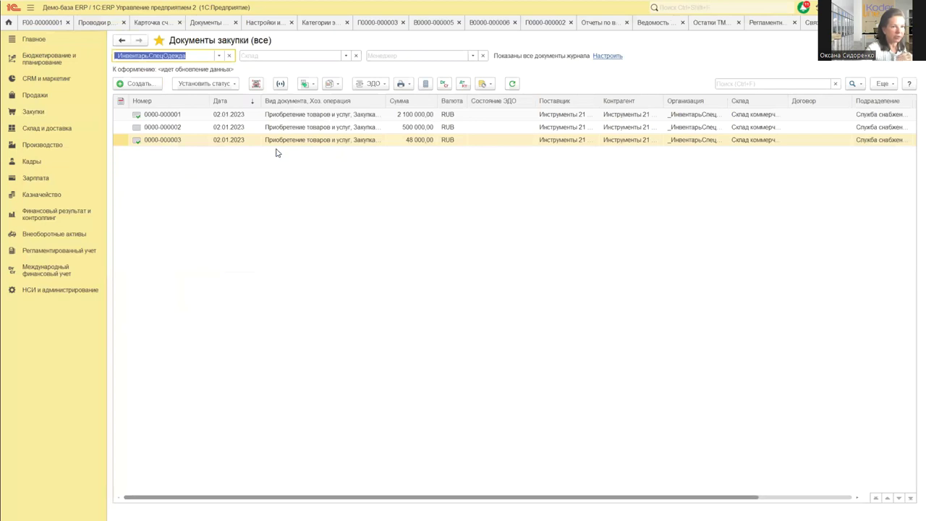
double_click(284, 137)
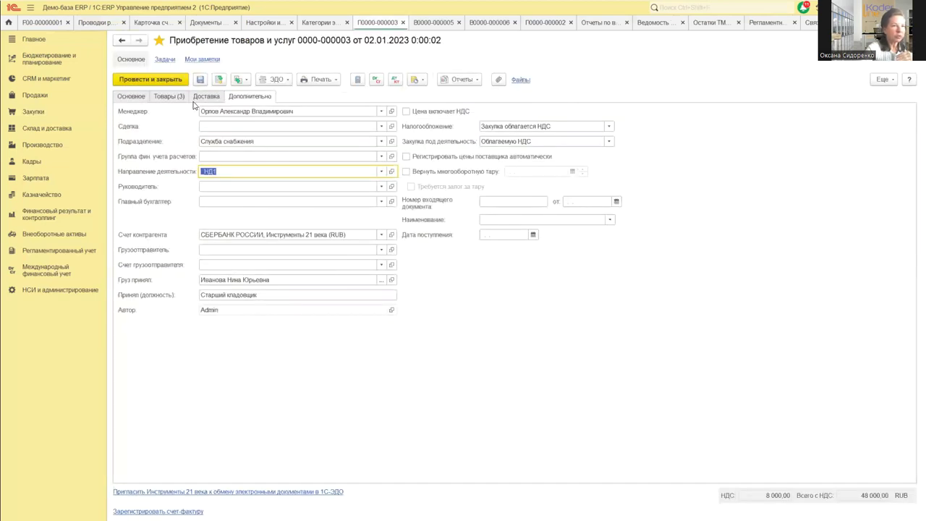
left_click(167, 96)
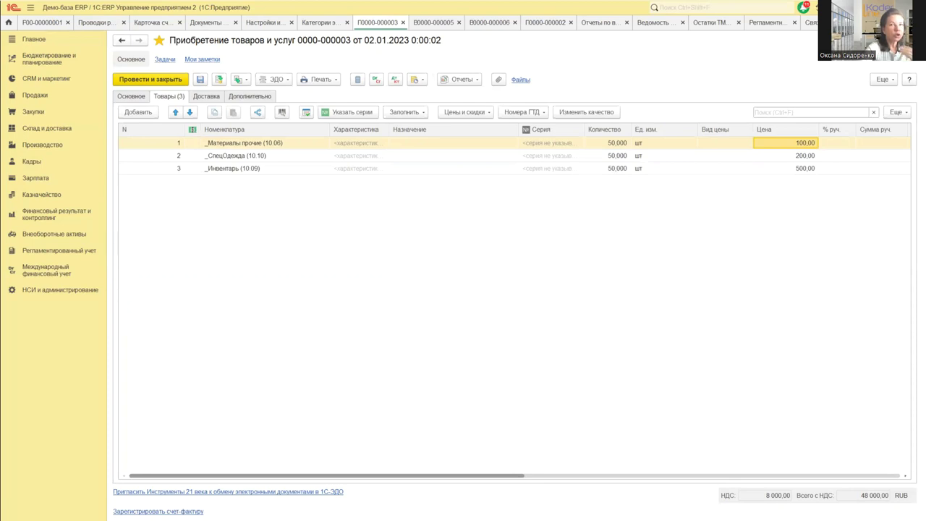
key("Escape")
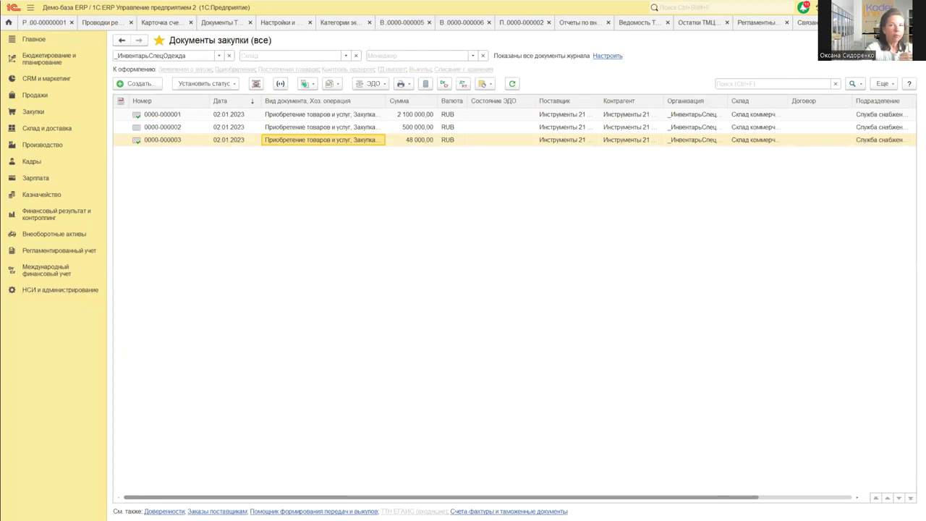
key("Escape")
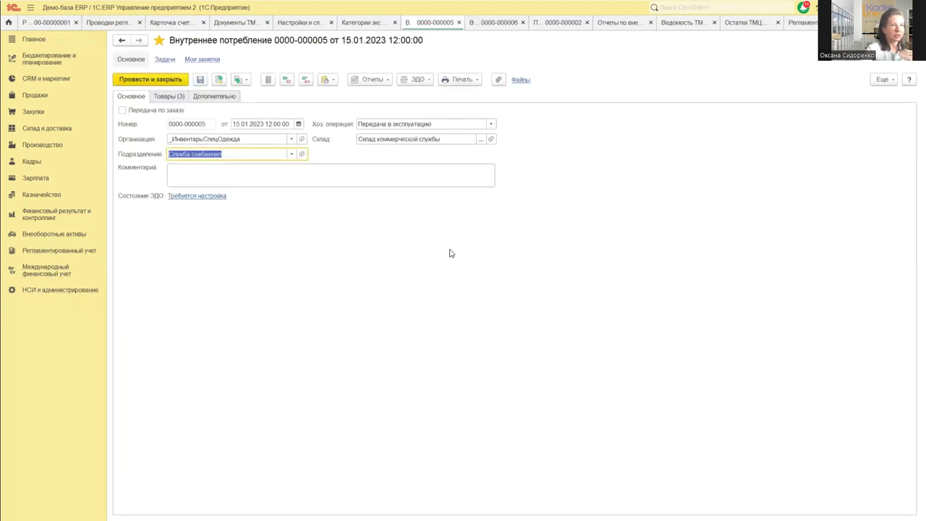
left_click(43, 236)
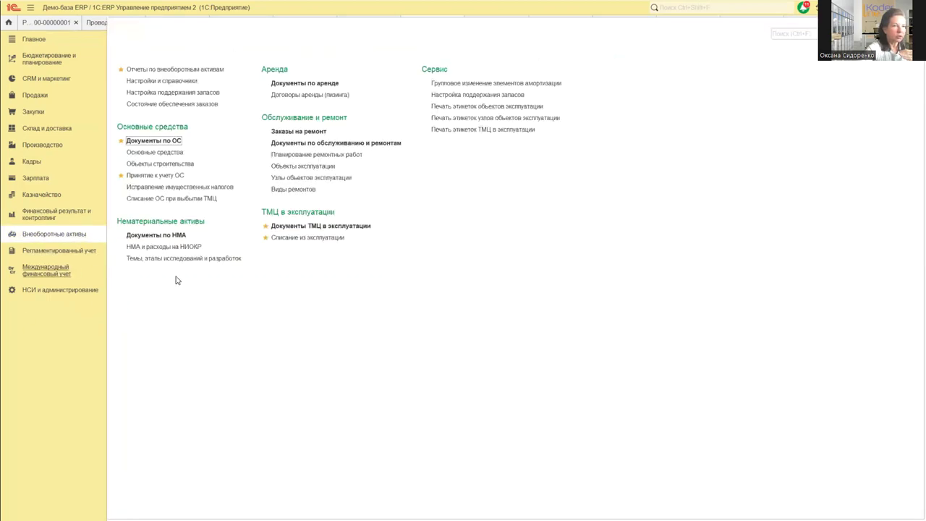
left_click(303, 226)
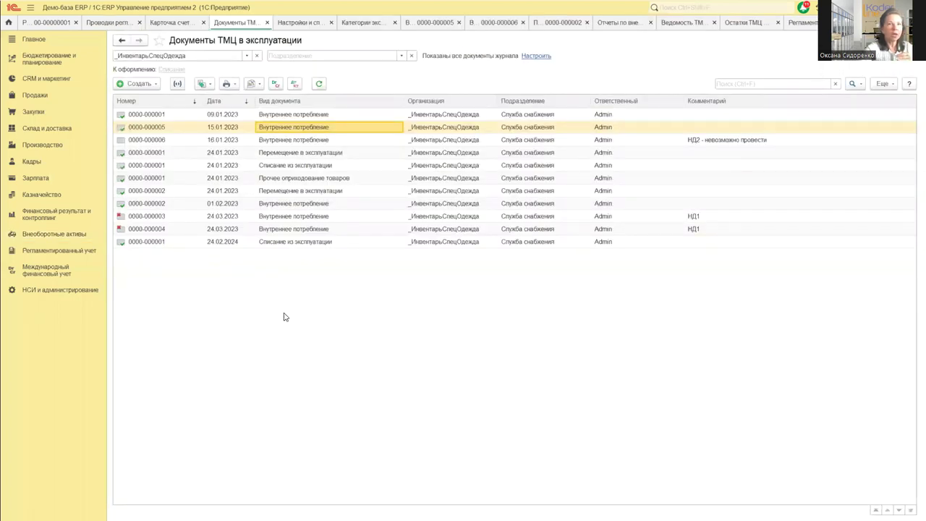
left_click(286, 141)
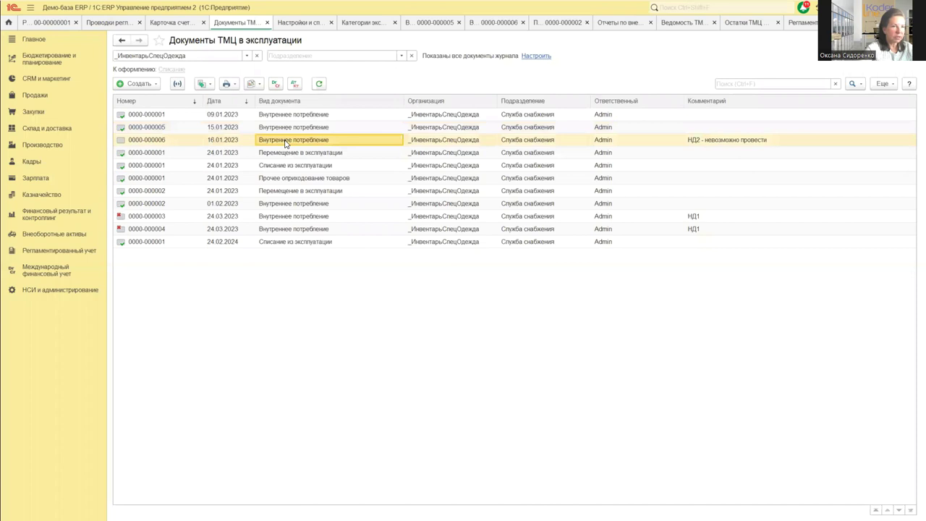
double_click(285, 144)
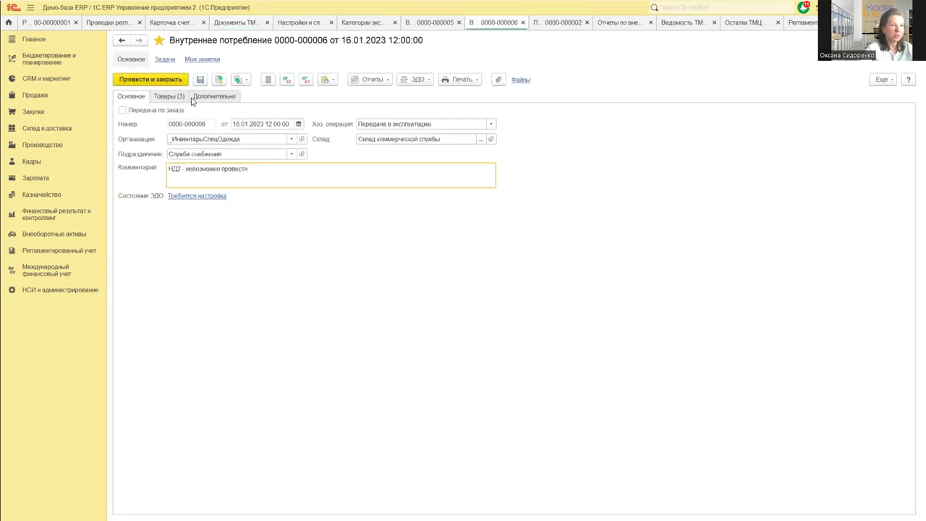
left_click(176, 99)
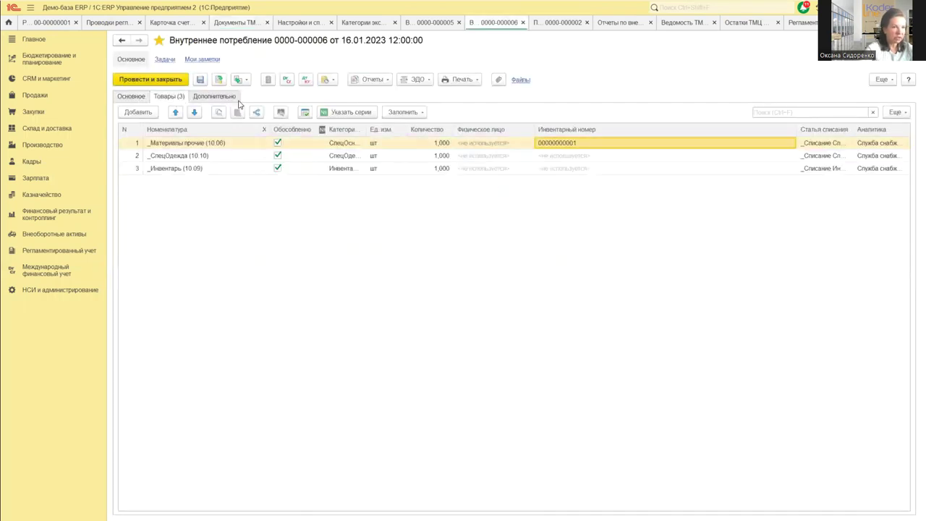
left_click(226, 98)
left_click(219, 79)
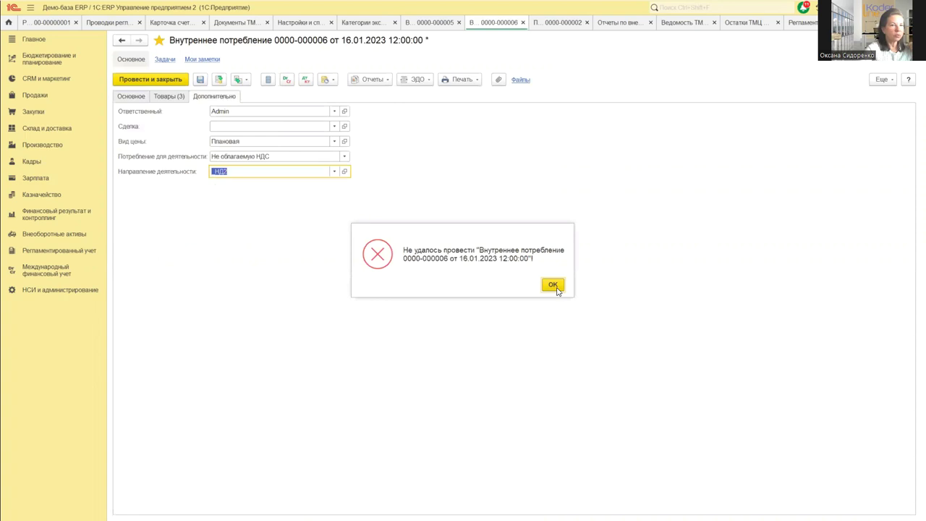
left_click(553, 285)
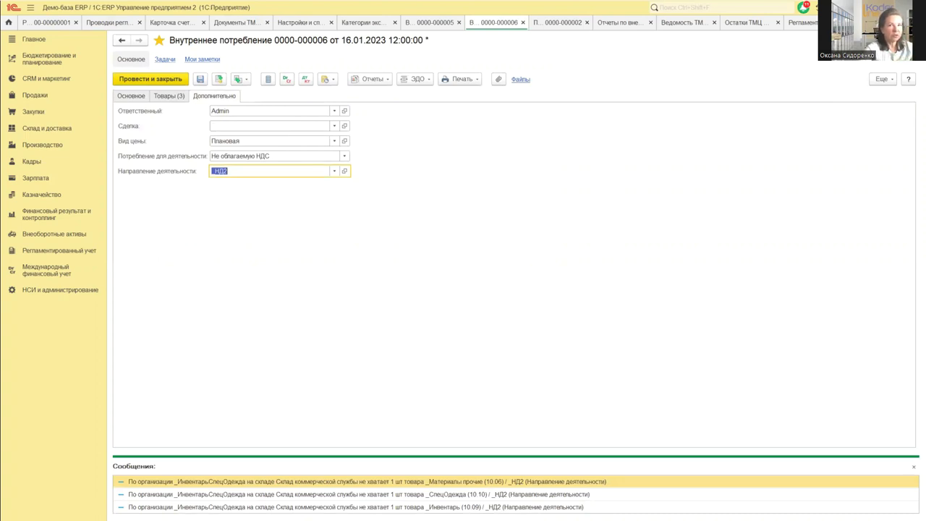
key("Escape")
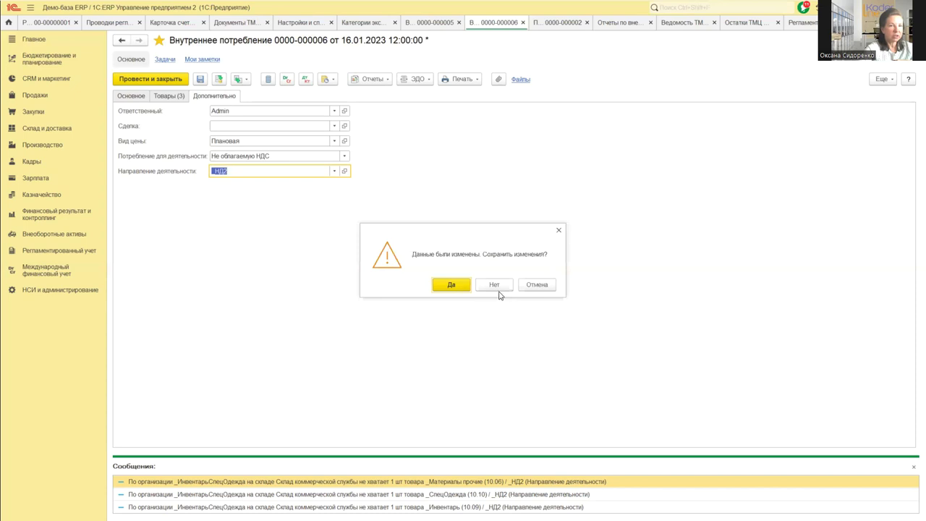
left_click(492, 287)
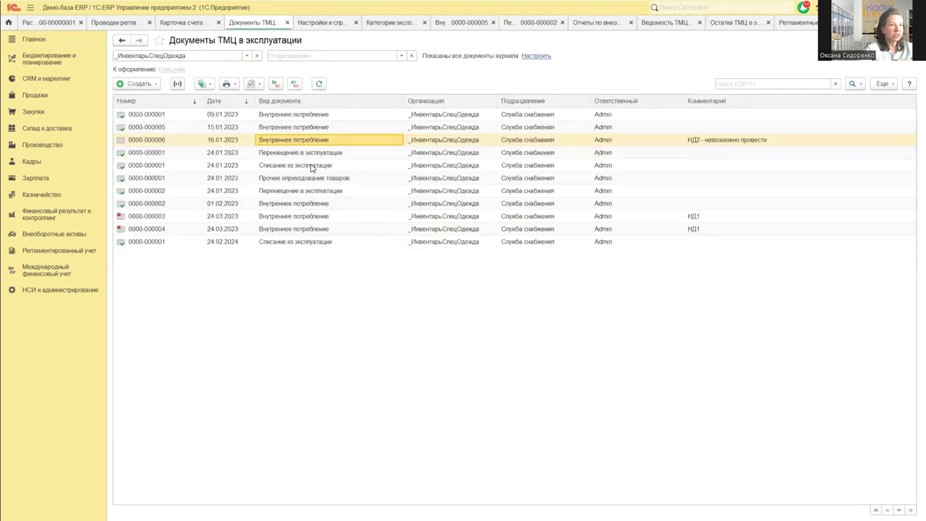
left_click(302, 154)
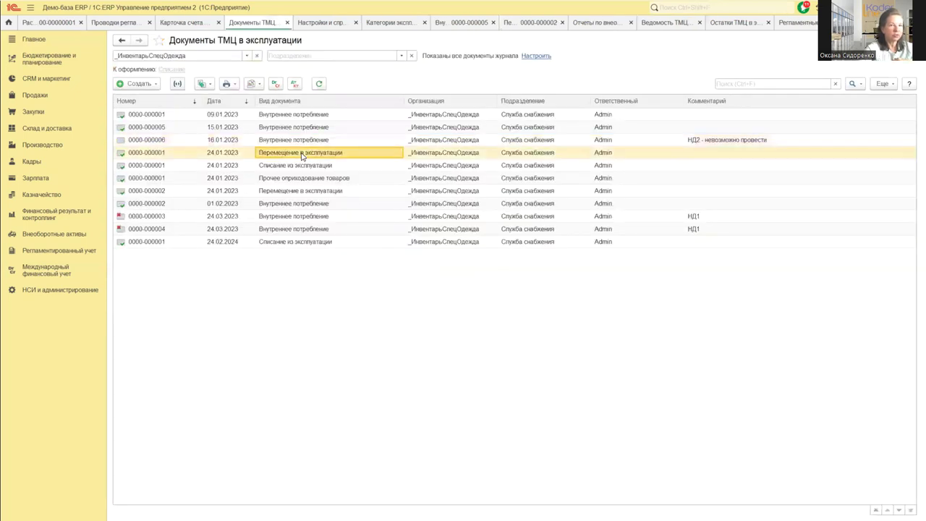
double_click(302, 156)
left_click(173, 75)
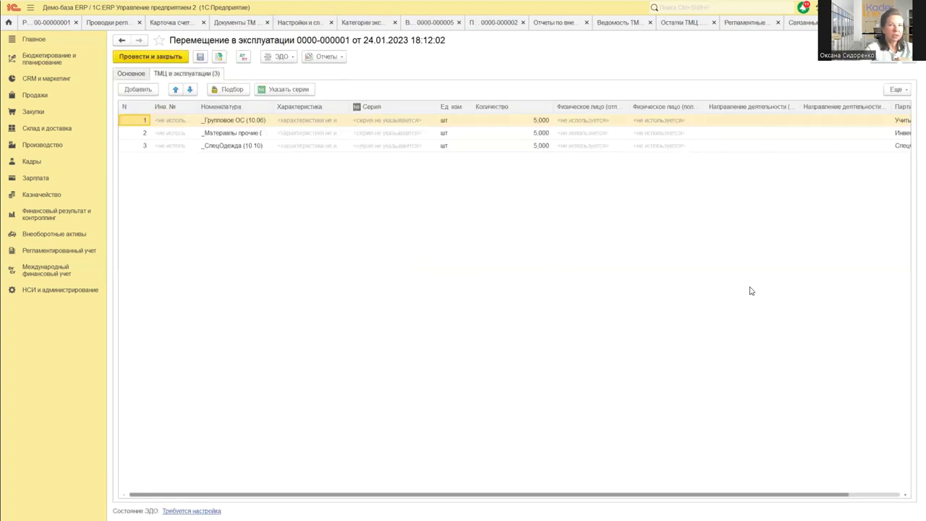
left_click(856, 121)
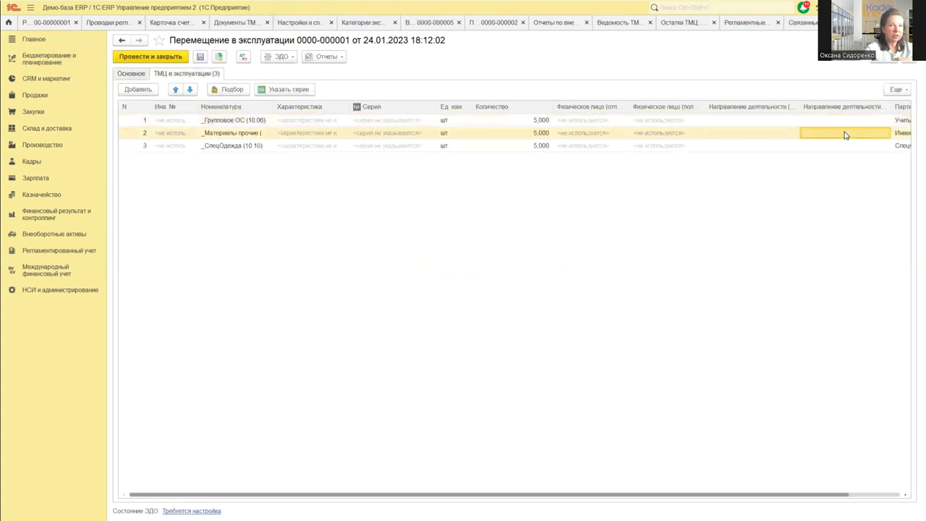
left_click(766, 121)
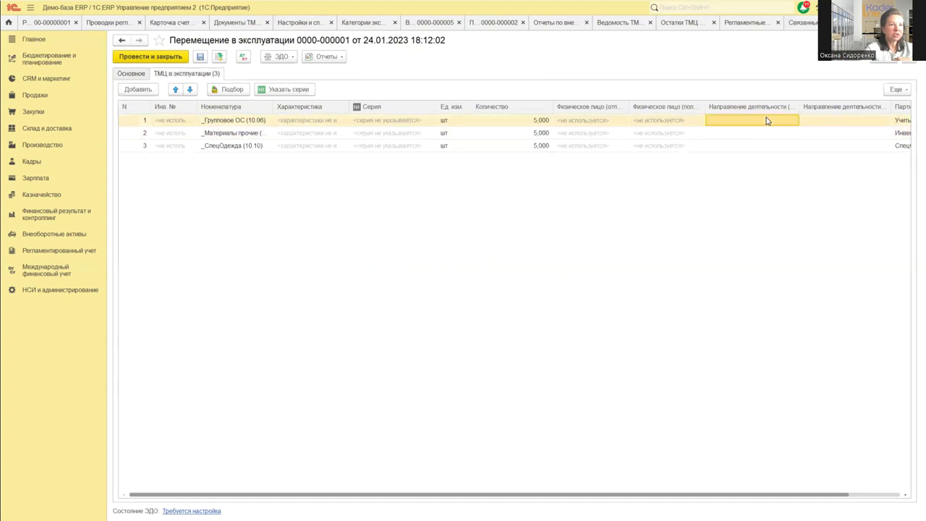
left_click(845, 126)
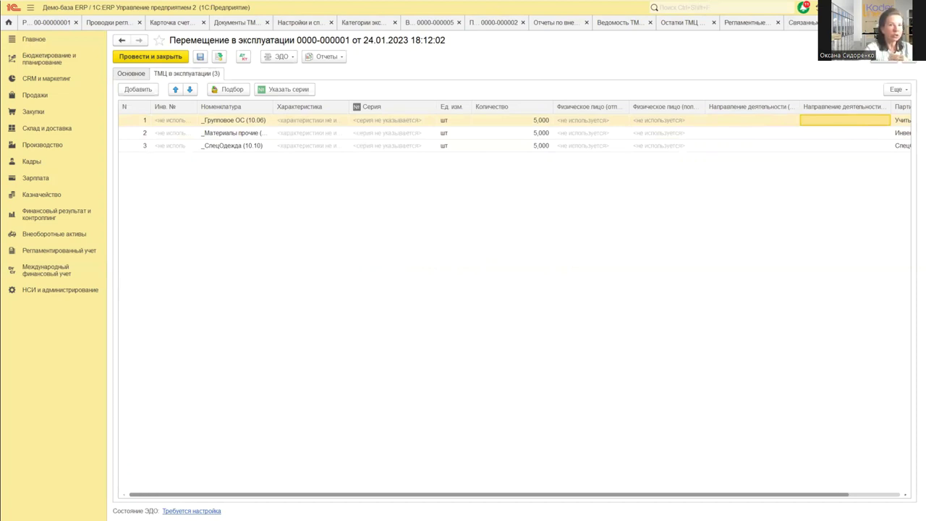
left_click(907, 40)
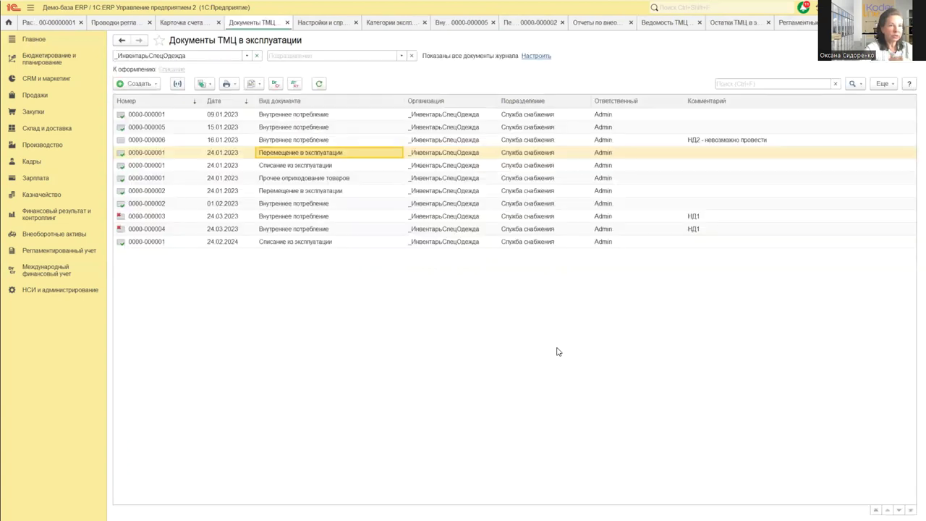
Step: Examine which ТМЦ в эксплуатации document types can be created, and locate the existing write-off and Прочее оприходование товаров documents
left_click(139, 83)
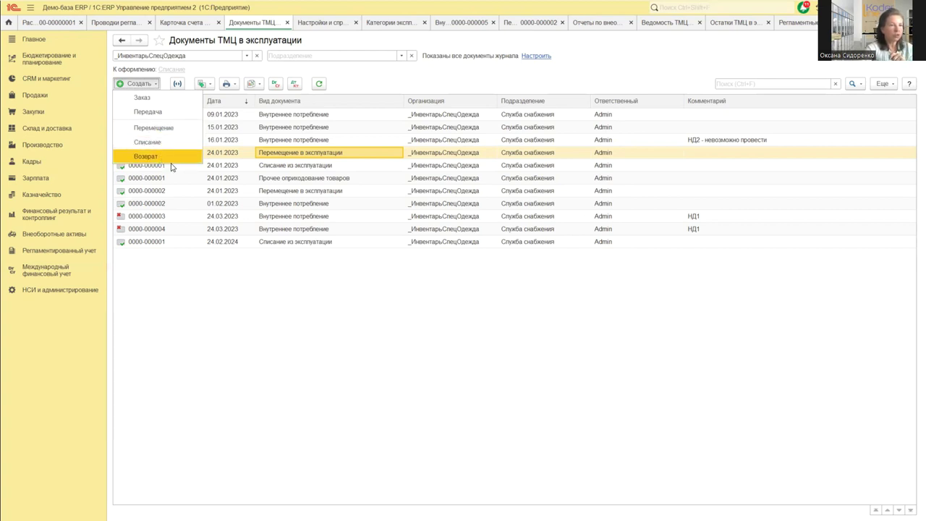
left_click(283, 229)
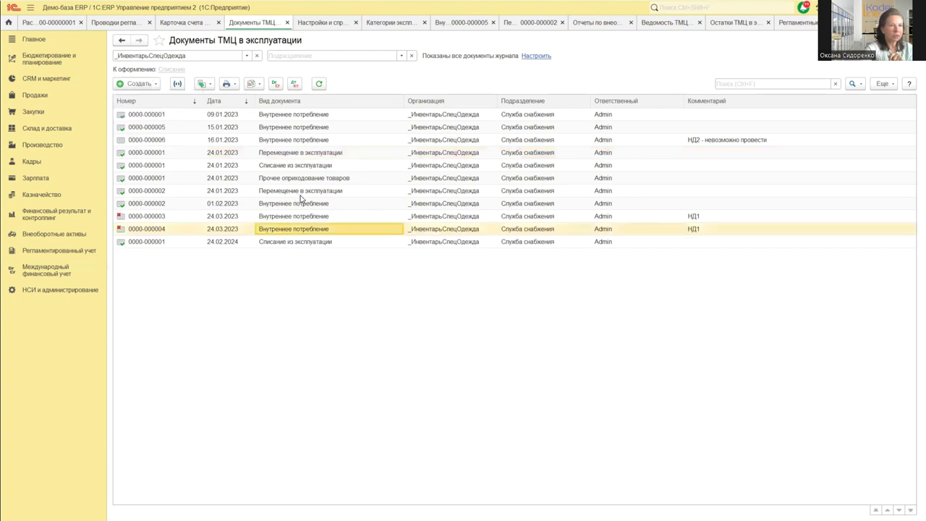
left_click(289, 241)
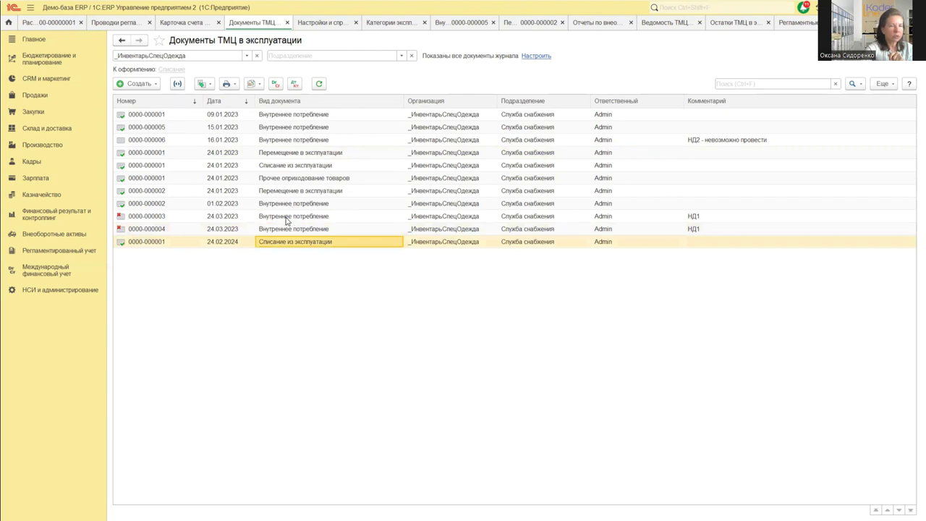
left_click(289, 179)
left_click(289, 171)
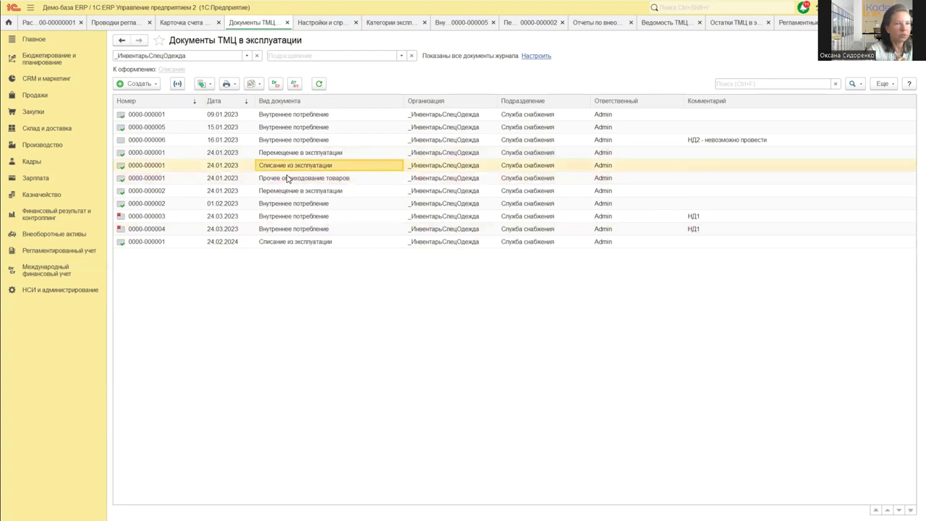
left_click(284, 180)
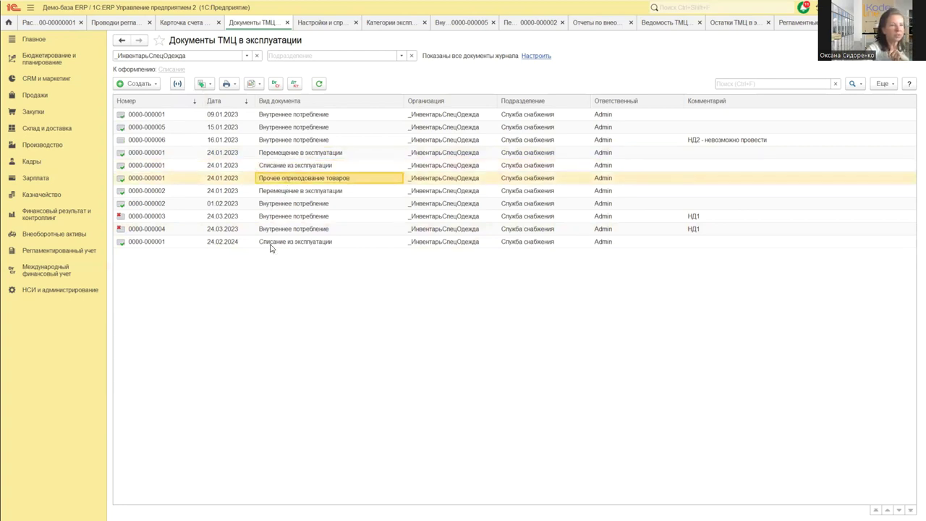
left_click(288, 166)
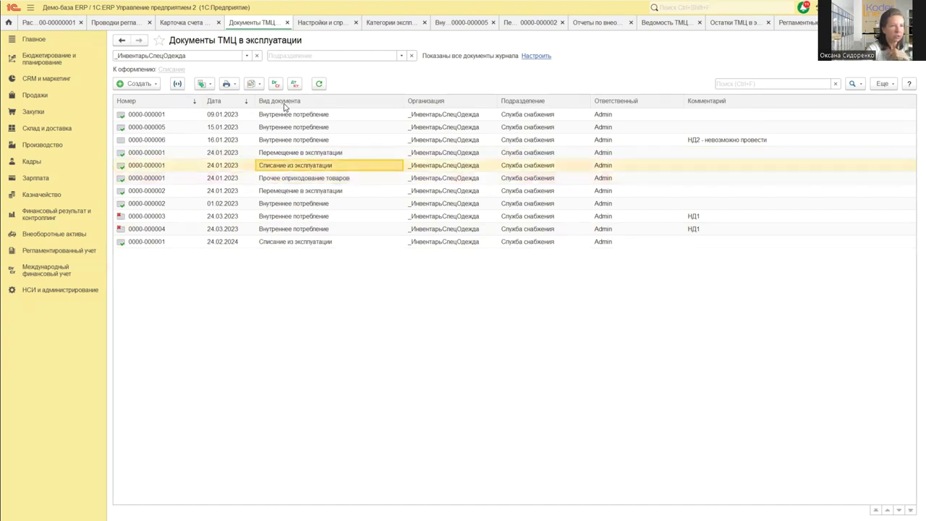
double_click(290, 165)
left_click(179, 74)
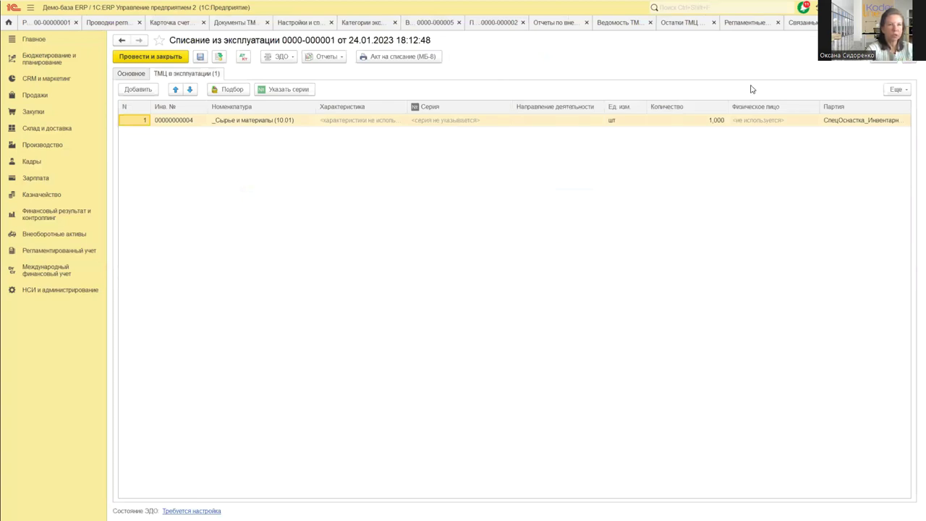
left_click(243, 61)
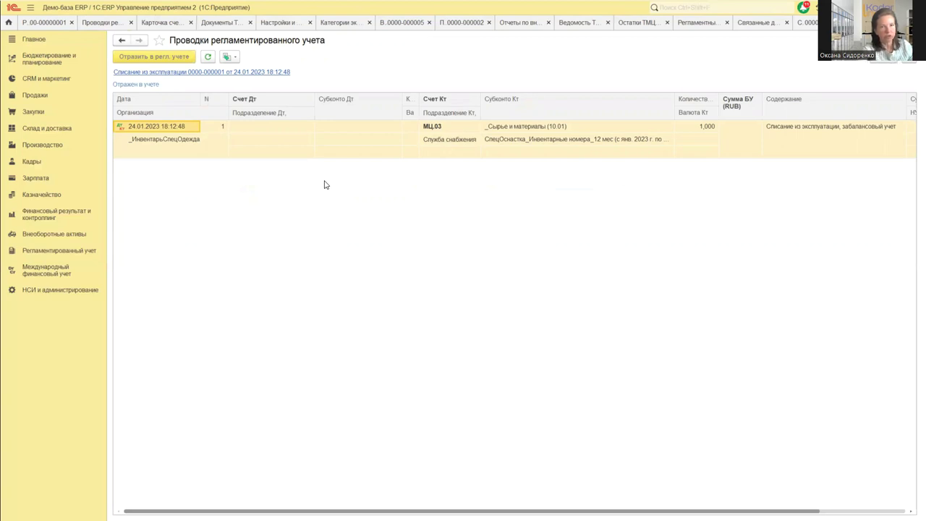
left_click_drag(676, 96, 721, 97)
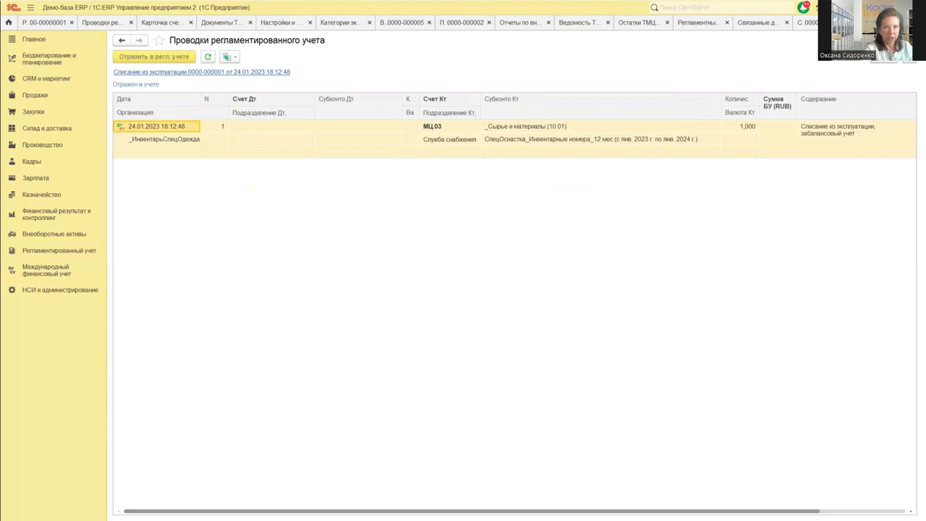
key("Escape")
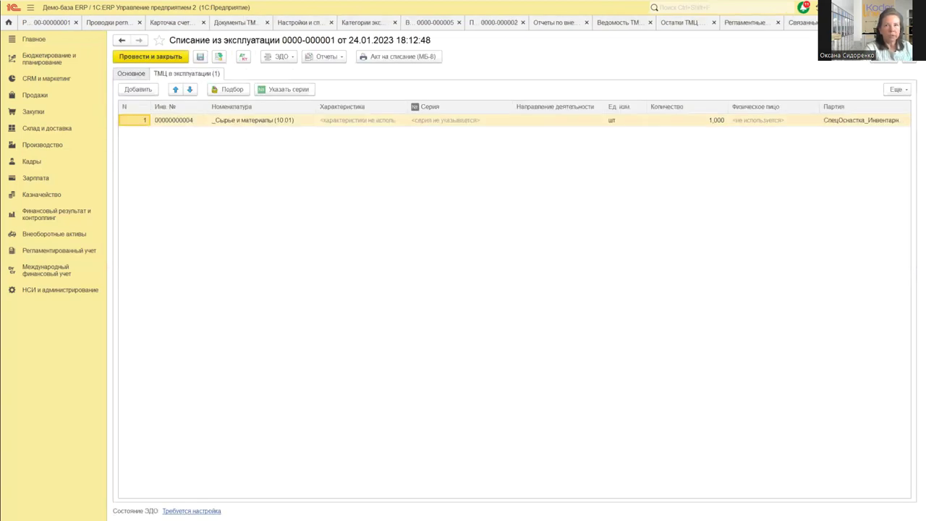
key("Escape")
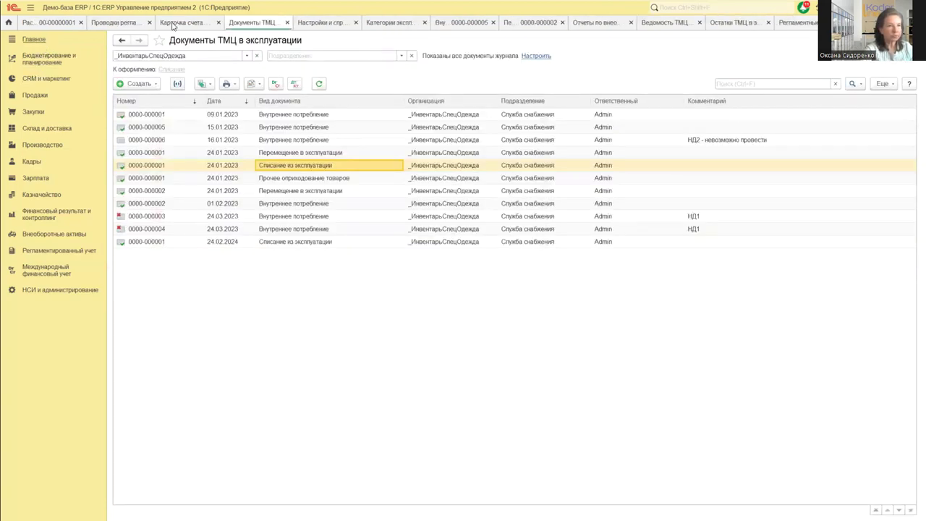
left_click(175, 24)
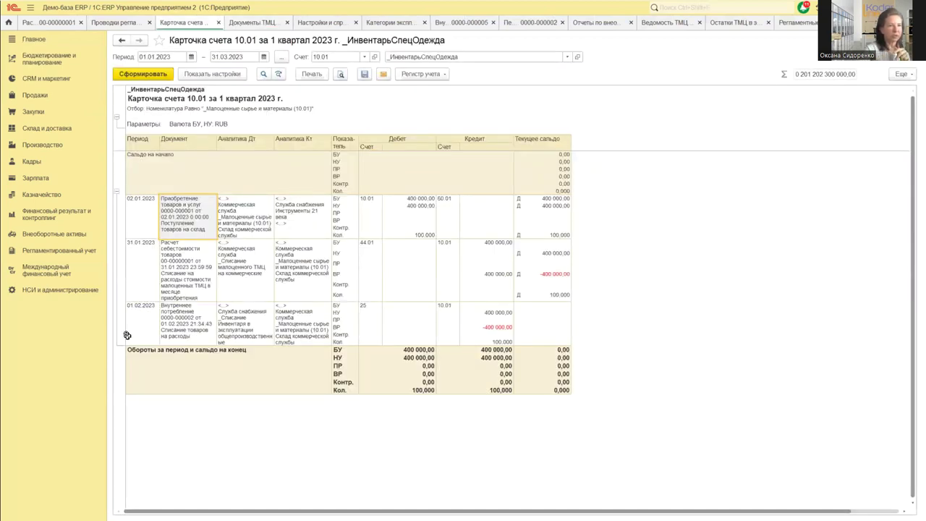
left_click(188, 216)
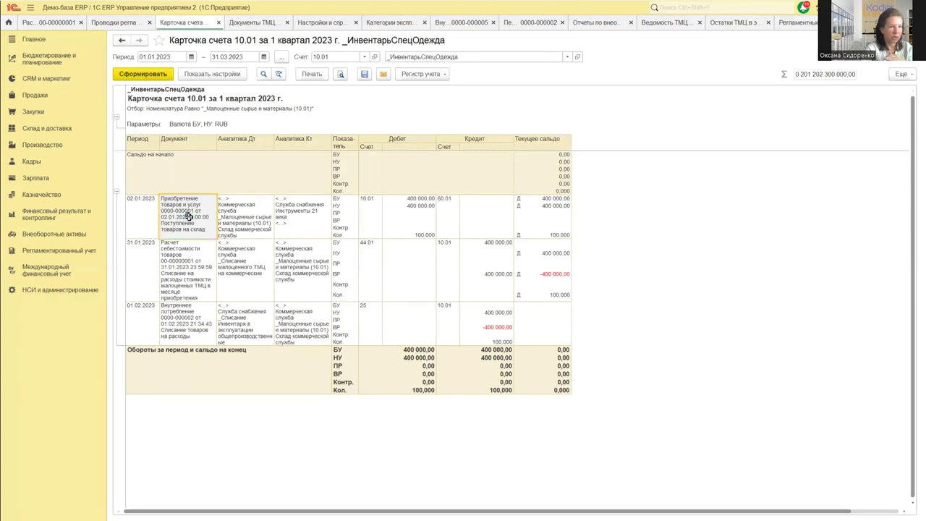
double_click(188, 216)
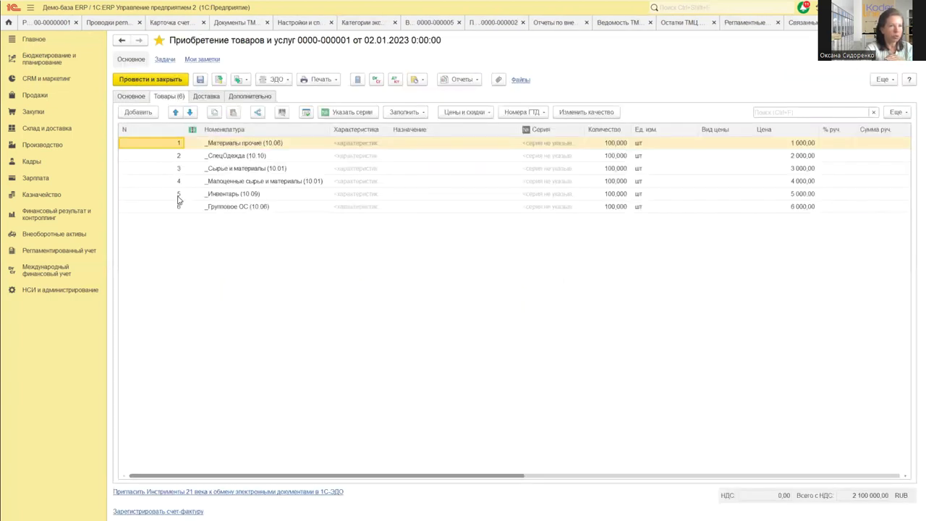
left_click(251, 183)
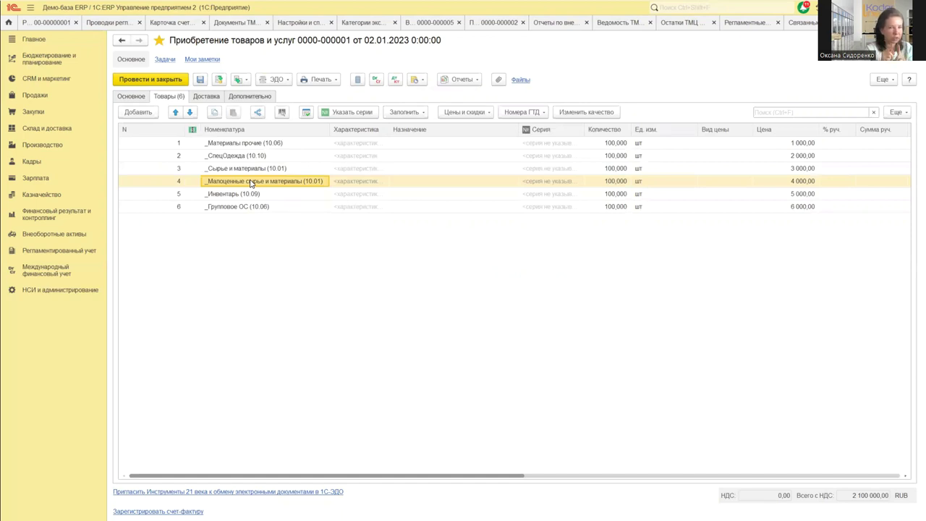
Step: Examine the purchase document's regulated accounting entries, including the tax accounting amounts, and return to the account 10.01 card
left_click(395, 81)
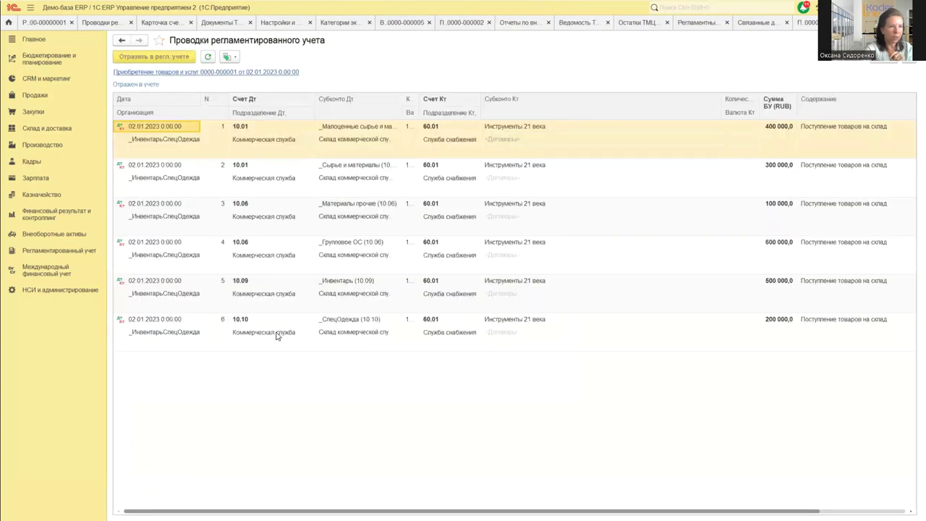
left_click(253, 327)
scroll(254, 327, "right", 3)
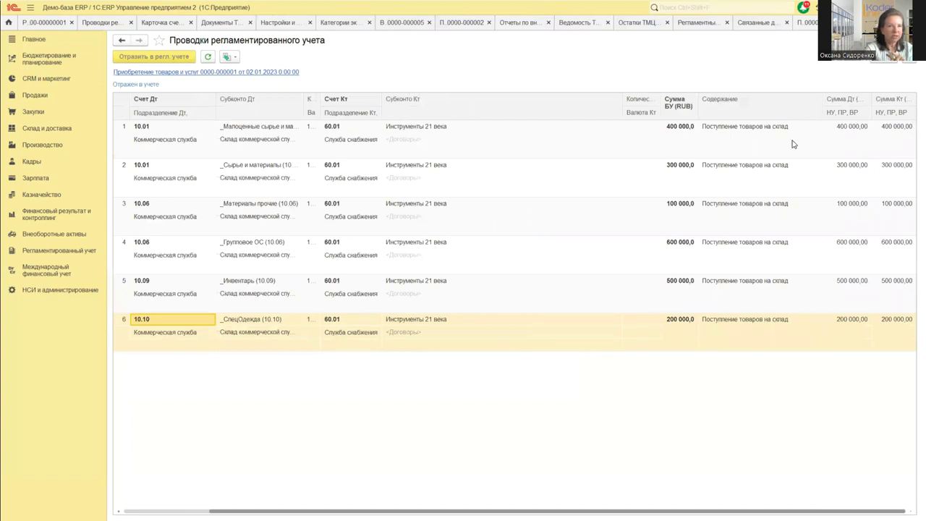
key("Escape")
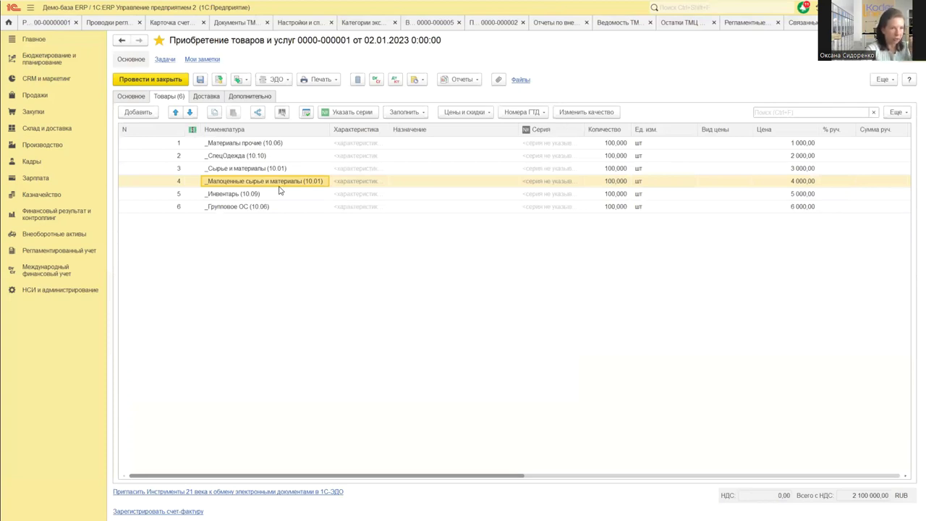
mouse_move(282, 185)
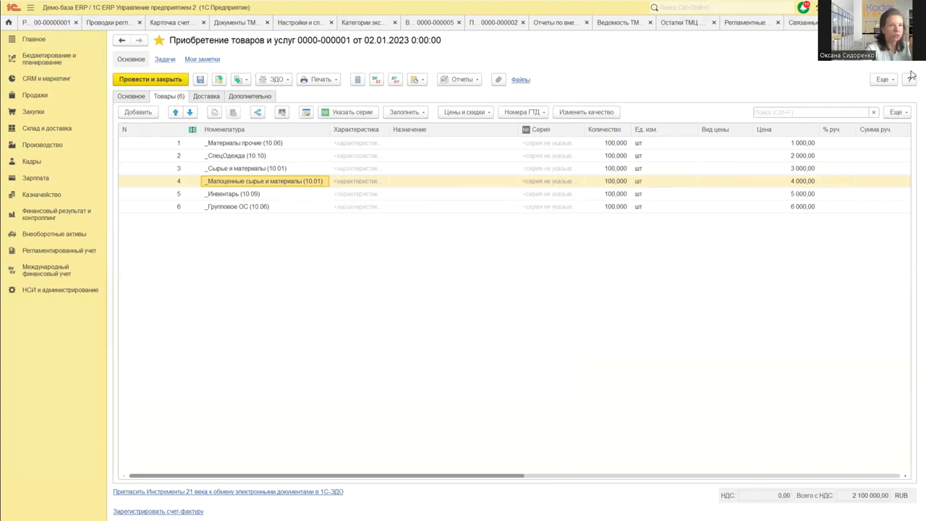
key("Escape")
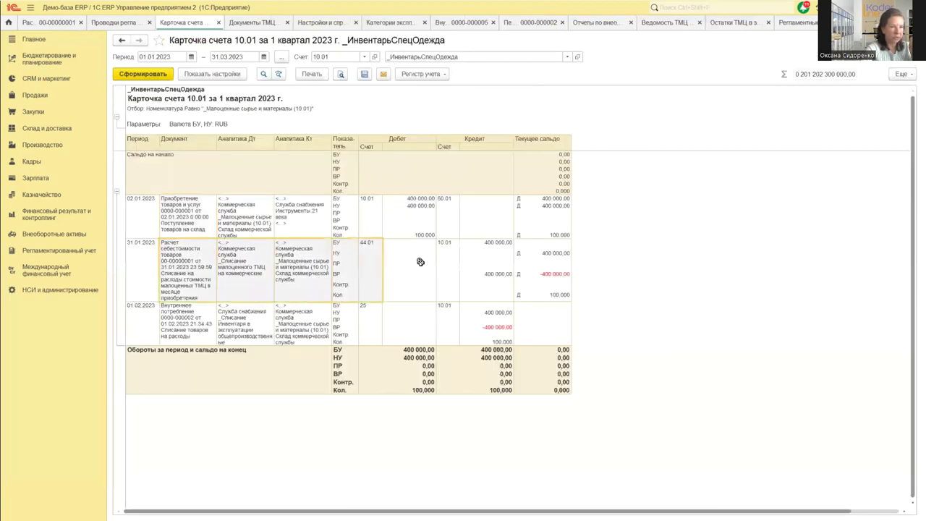
Step: Examine the purchase debit on the account 10.01 card and the БУ and ВР credit amounts of the 31.01.2023 Расчет себестоимости товаров row
left_click_drag(395, 262, 520, 261)
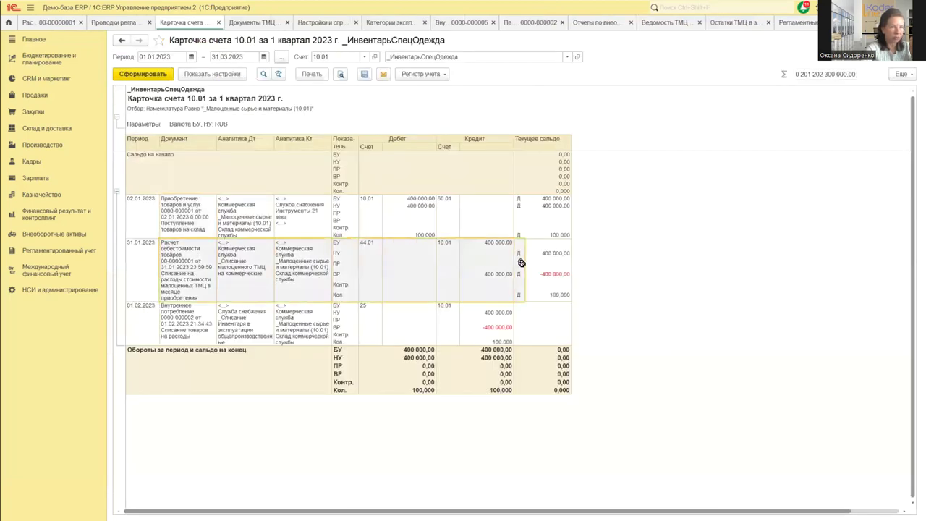
left_click(412, 198)
left_click_drag(418, 202, 422, 235)
left_click_drag(411, 200, 413, 206)
left_click_drag(170, 198, 406, 222)
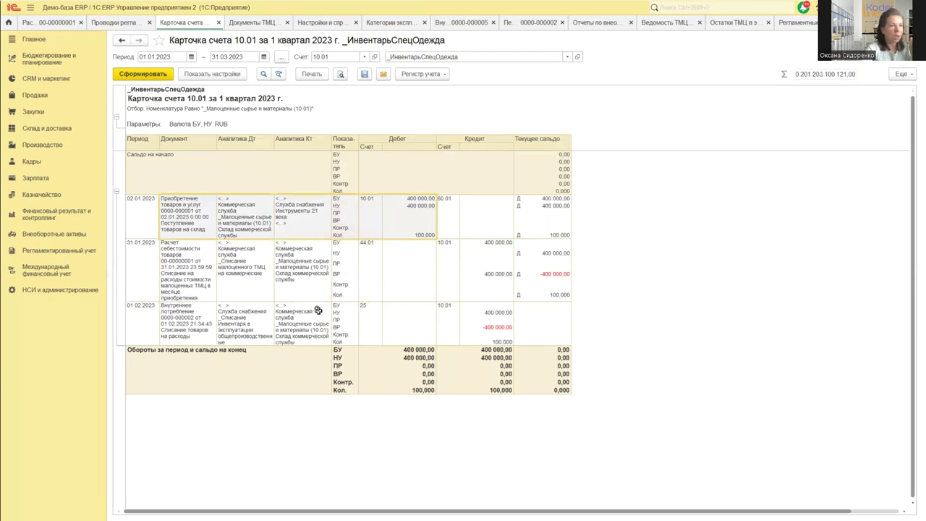
left_click(168, 248)
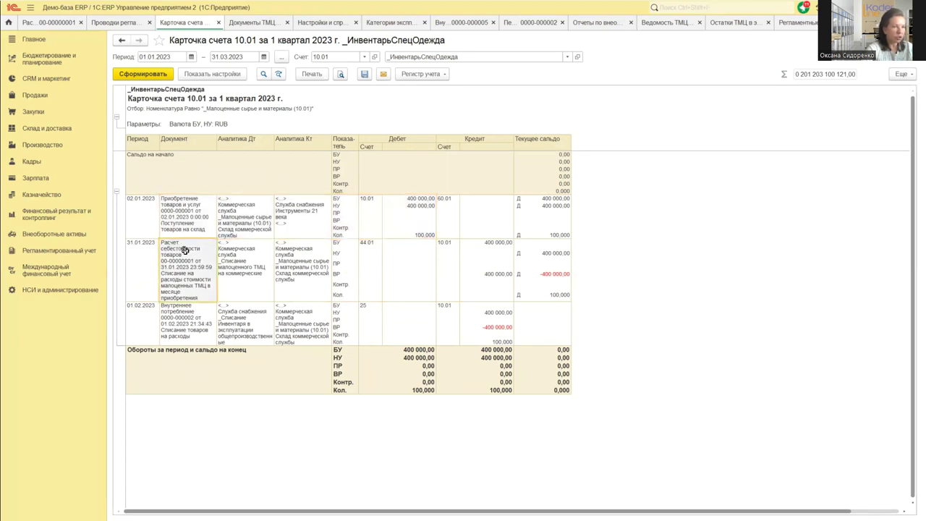
left_click_drag(236, 253, 471, 260)
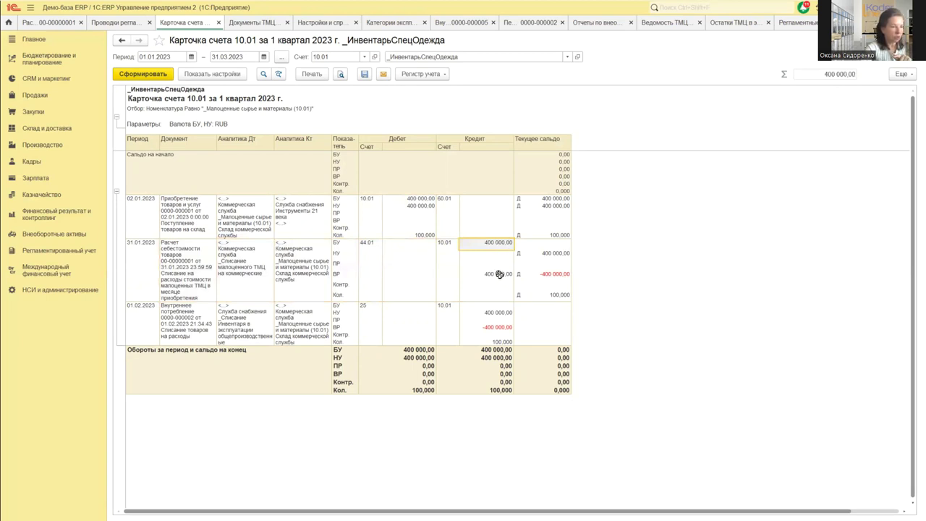
left_click(499, 274)
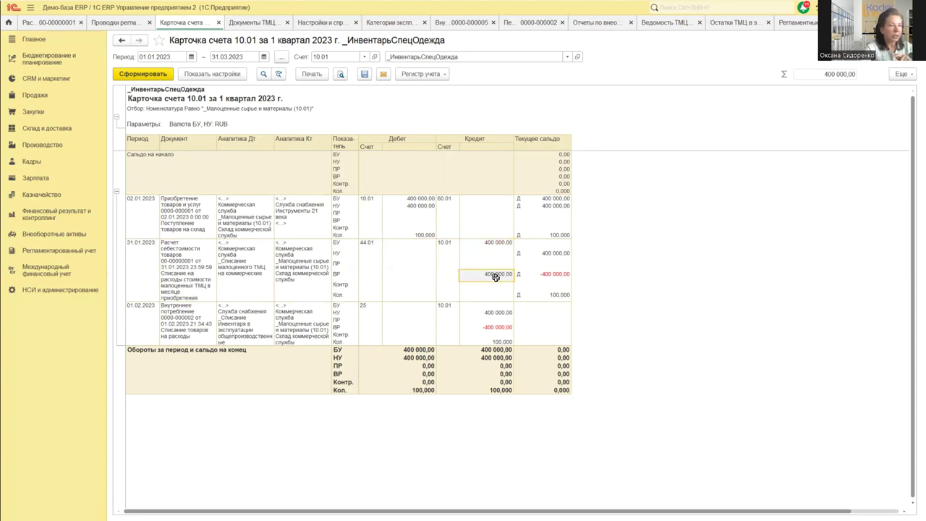
Step: Compare the 01.02.2023 Внутреннее потребление row's tax amount, quantity and balance with the 02.01.2023 purchase row on the account card
left_click(180, 323)
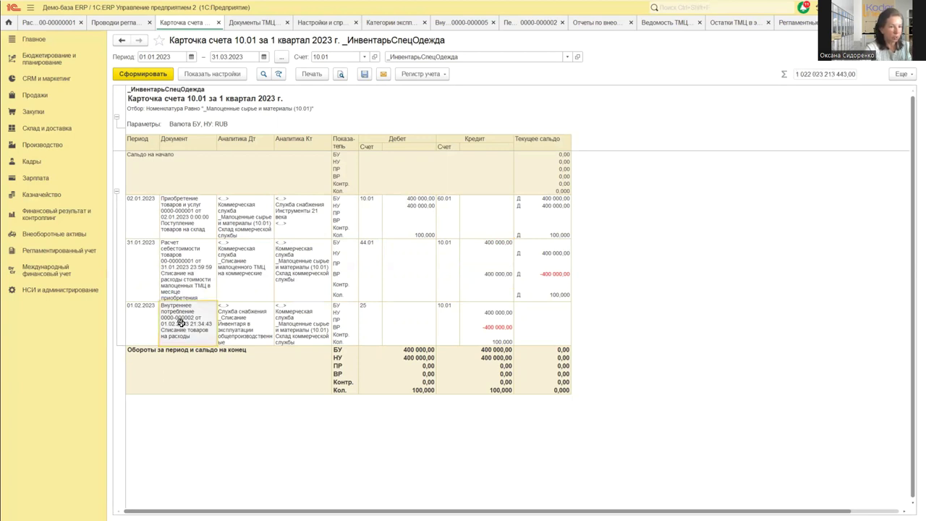
left_click(177, 210)
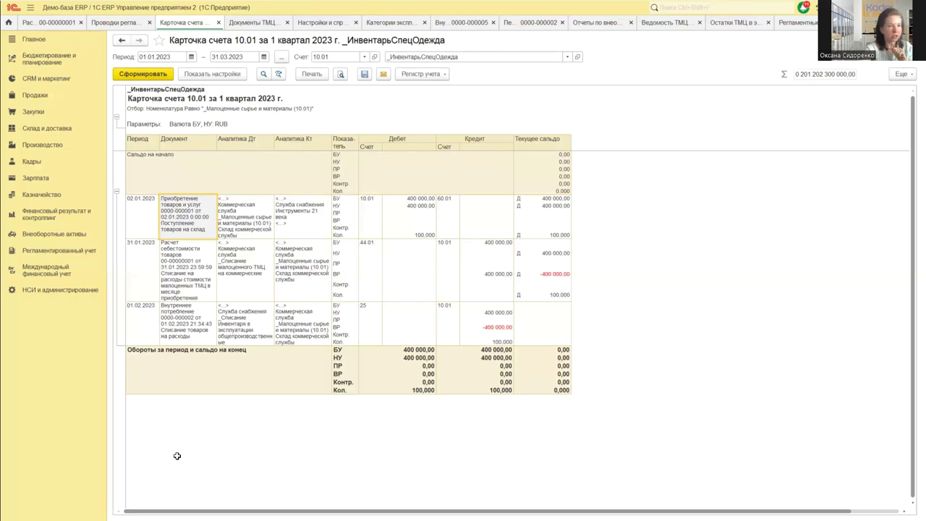
left_click(182, 326)
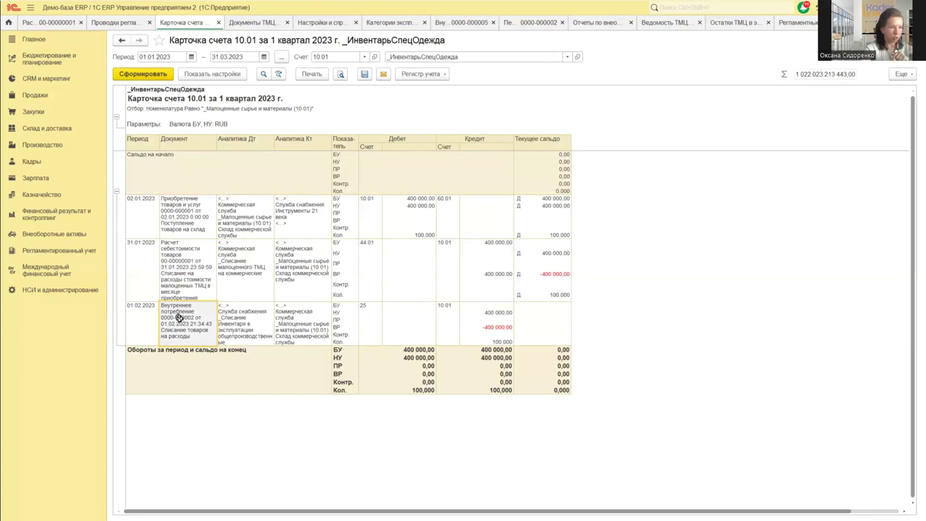
left_click(497, 311)
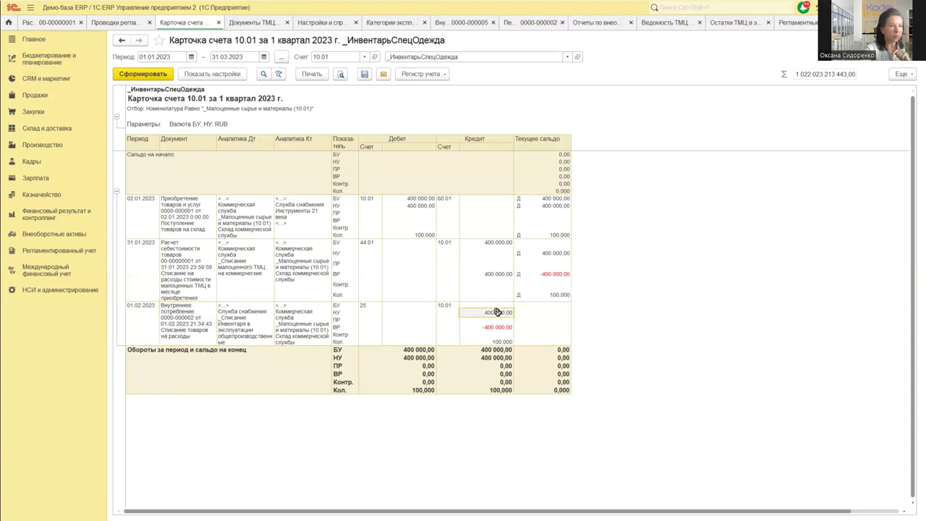
left_click(184, 311)
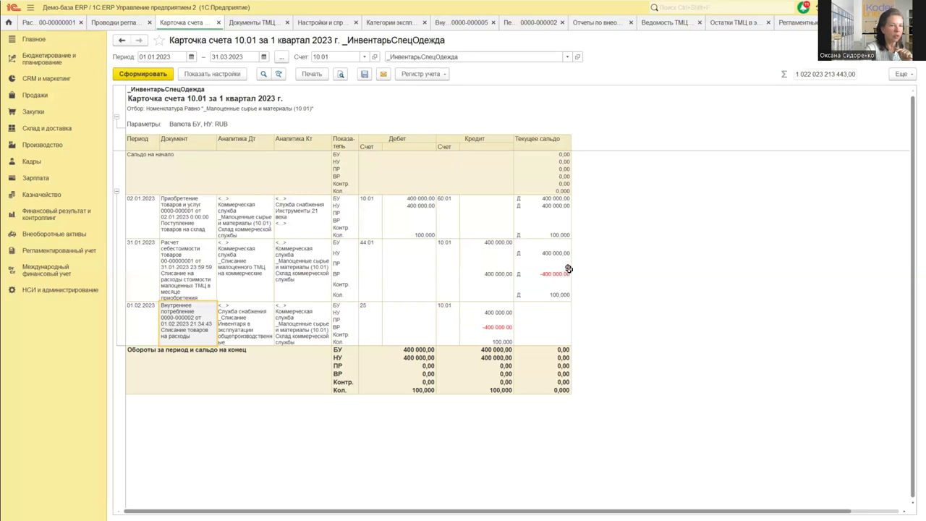
left_click(504, 342)
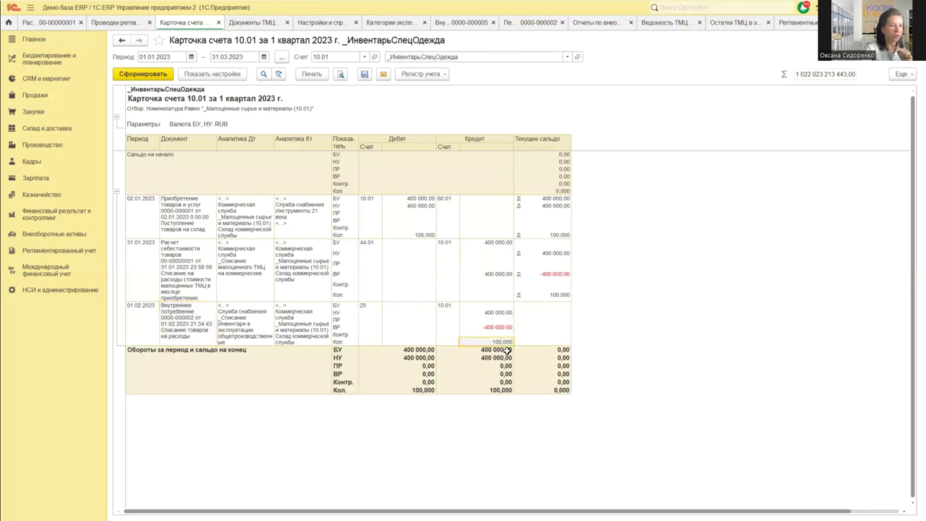
left_click(424, 234)
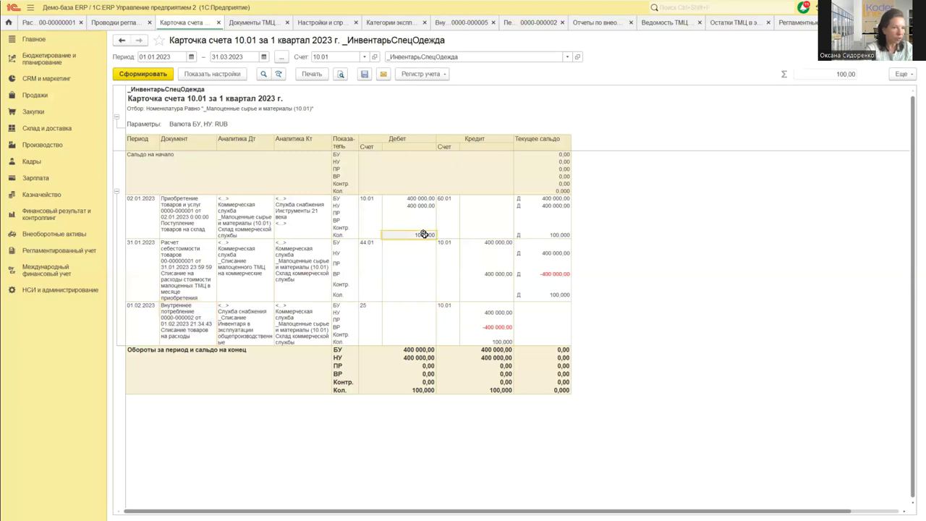
left_click(500, 343)
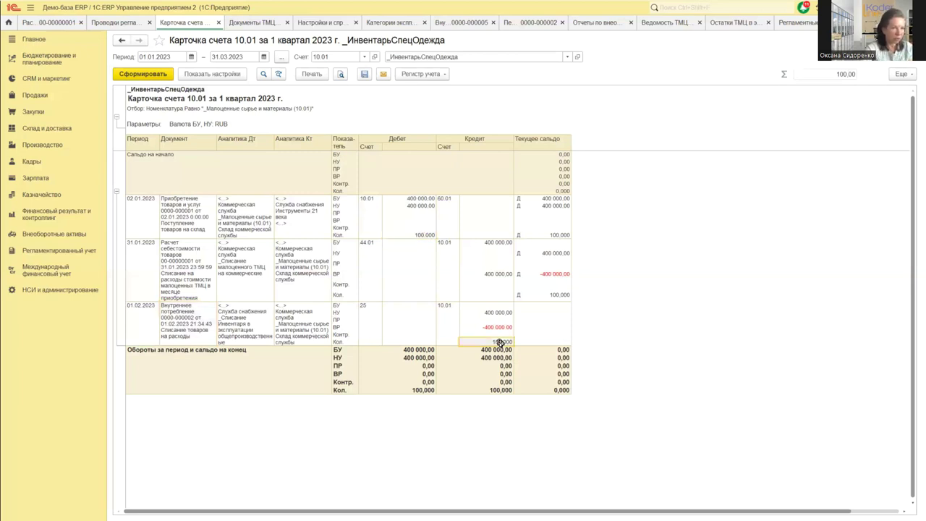
left_click(521, 328)
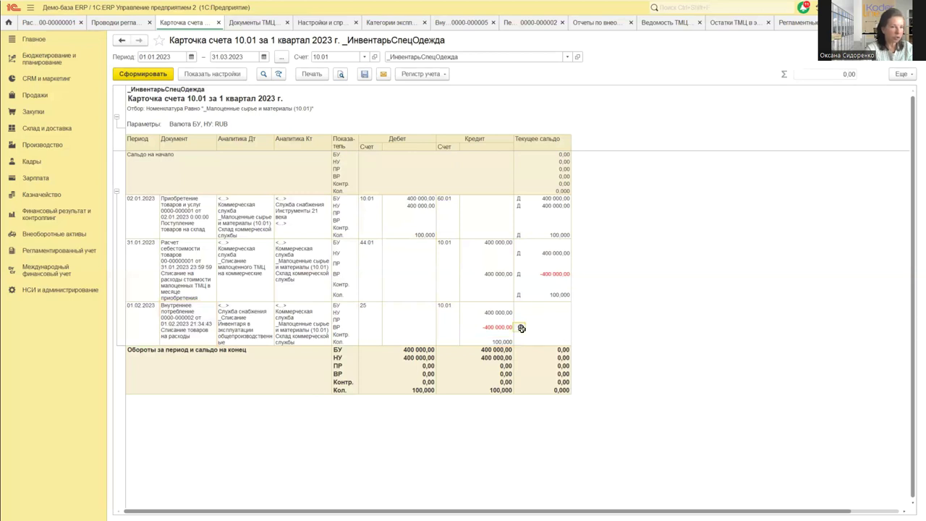
left_click(559, 312)
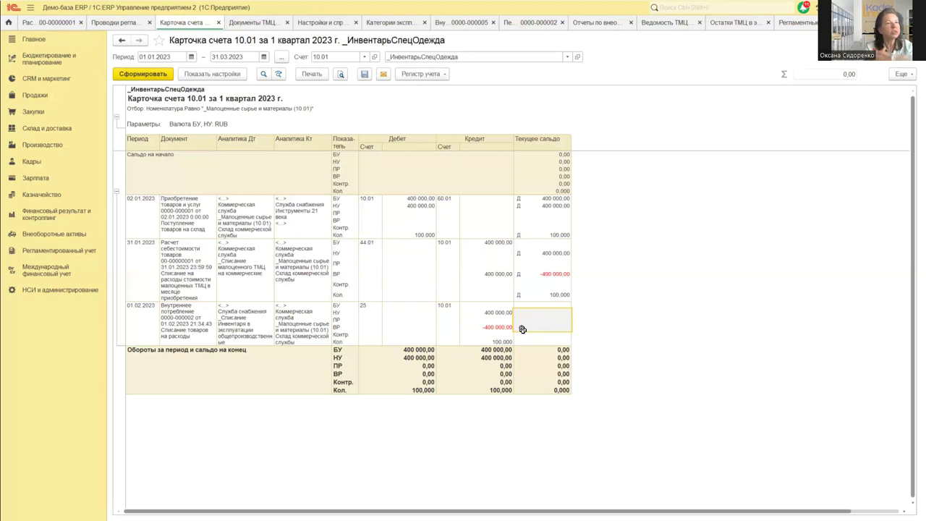
left_click(179, 316)
double_click(178, 315)
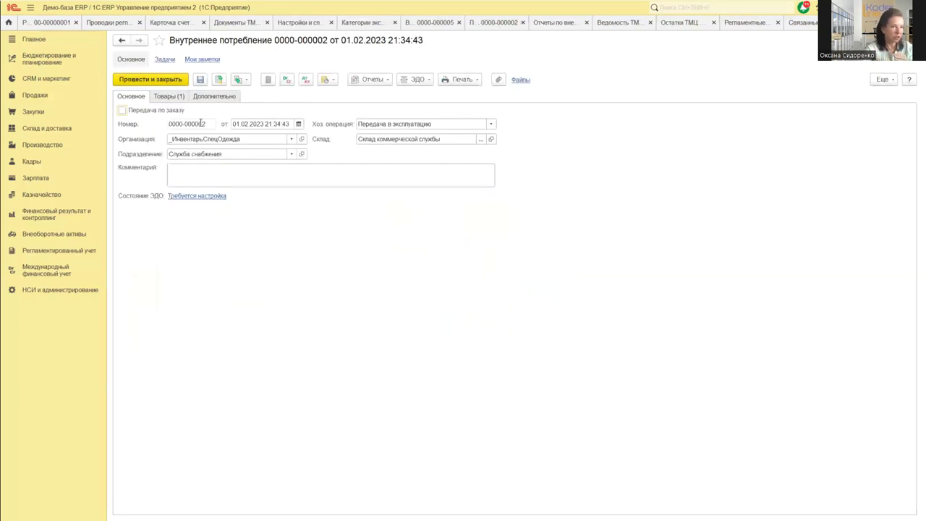
left_click(164, 98)
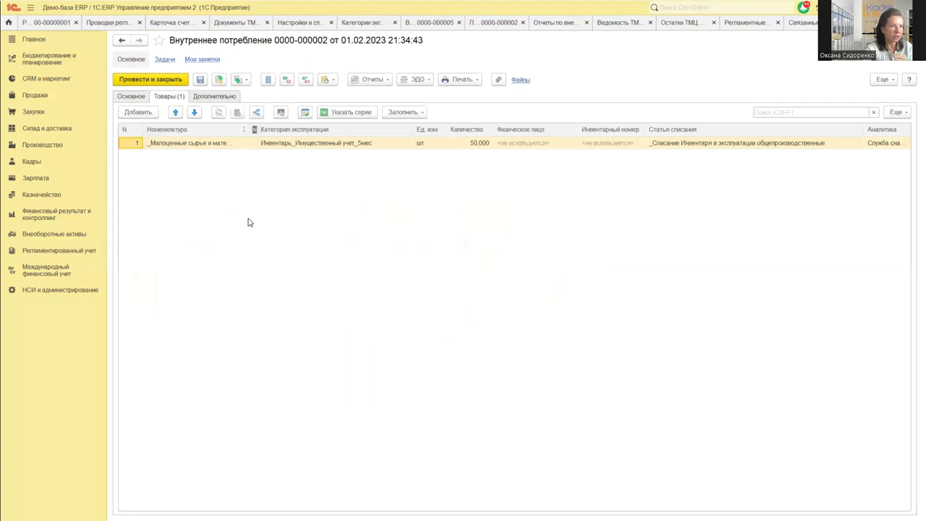
left_click(419, 114)
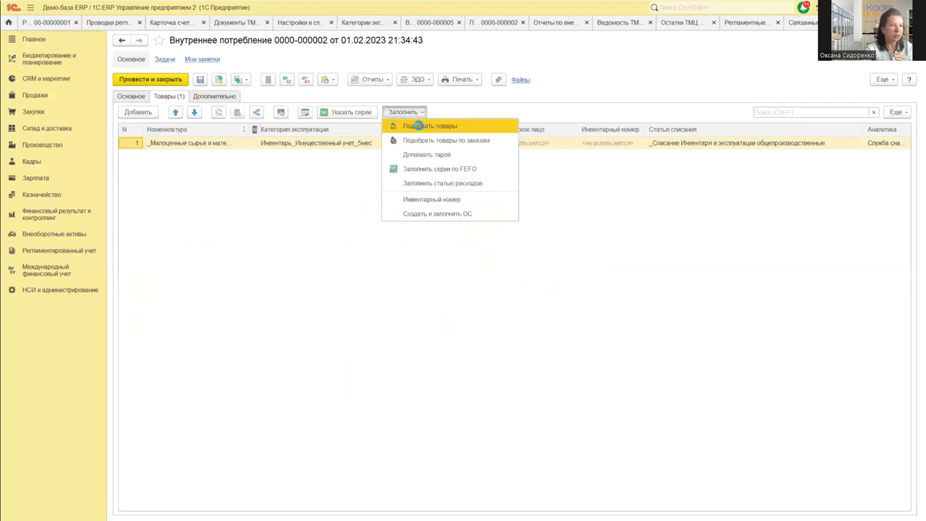
left_click(420, 127)
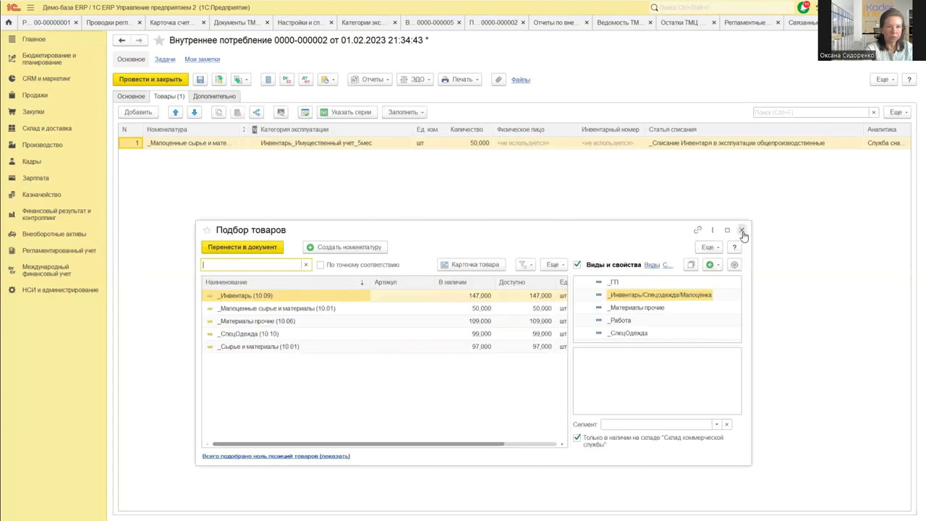
left_click(741, 230)
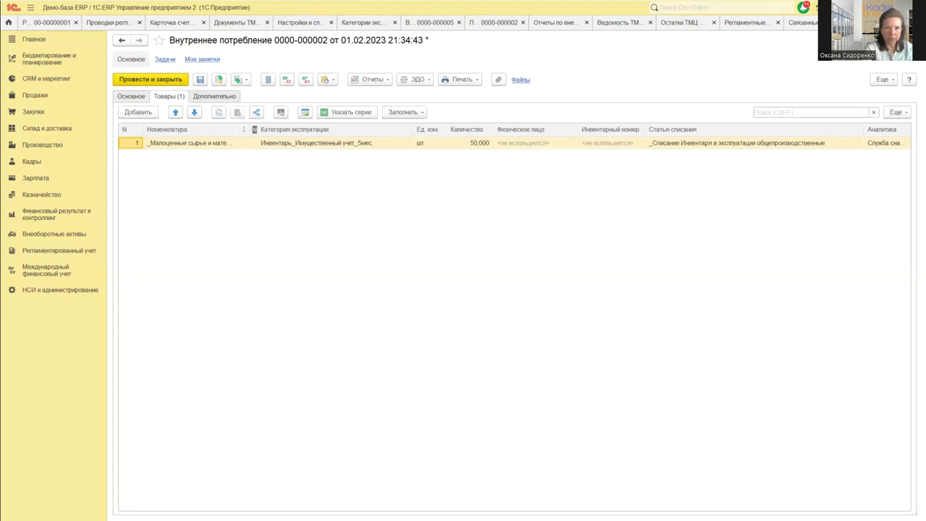
Step: Close Внутреннее потребление without saving and open the ТМЦ в эксплуатации picker in Списание из эксплуатации dated 24.02.2024
key("Escape")
left_click(493, 285)
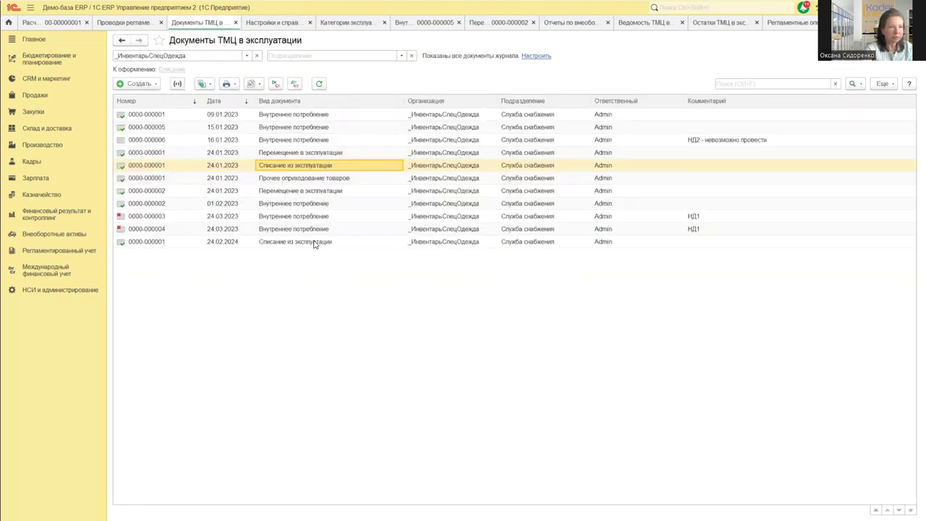
double_click(316, 242)
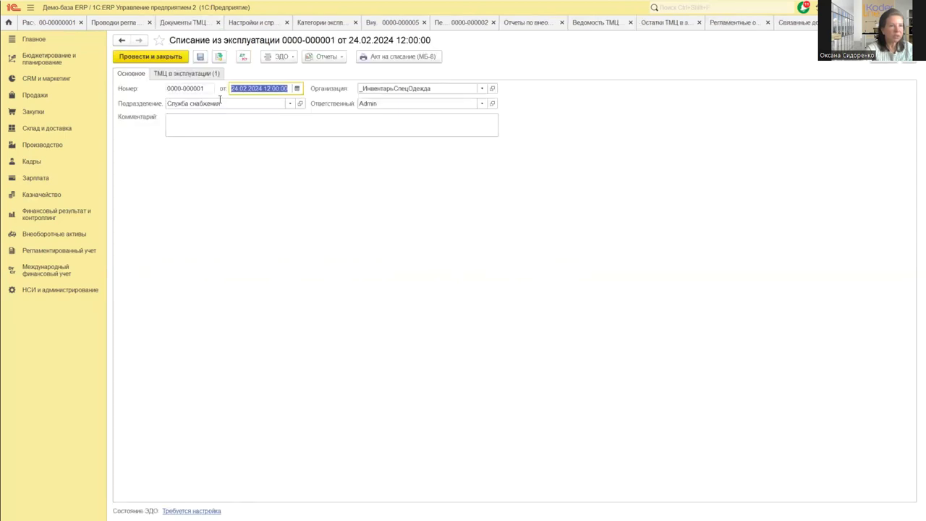
left_click(176, 74)
left_click(233, 90)
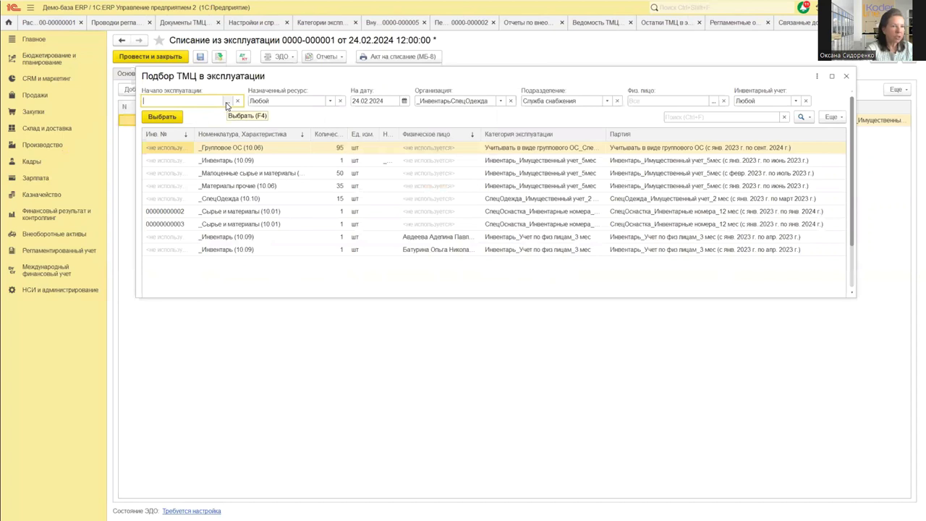
Step: Filter the in-use item picker by an operation start in January 2023, check the list, and clear the filter
left_click(226, 104)
left_click(347, 187)
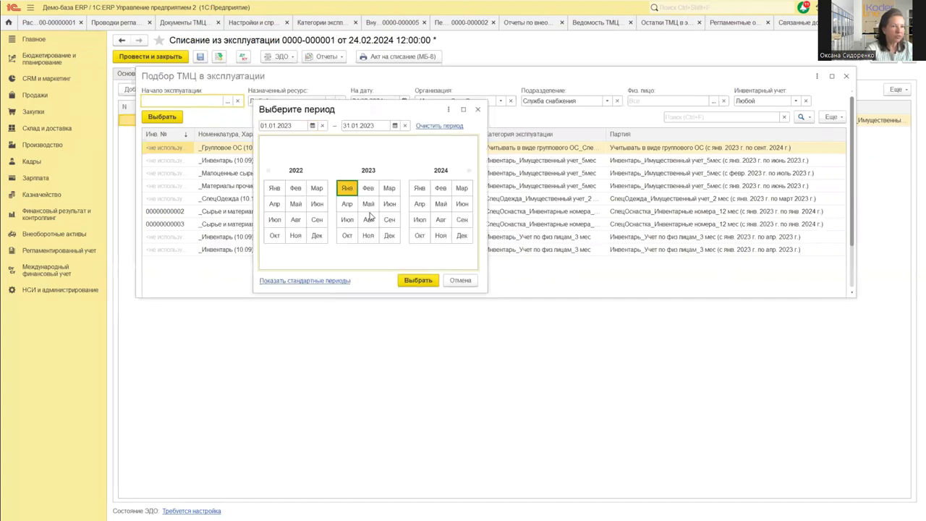
left_click(416, 281)
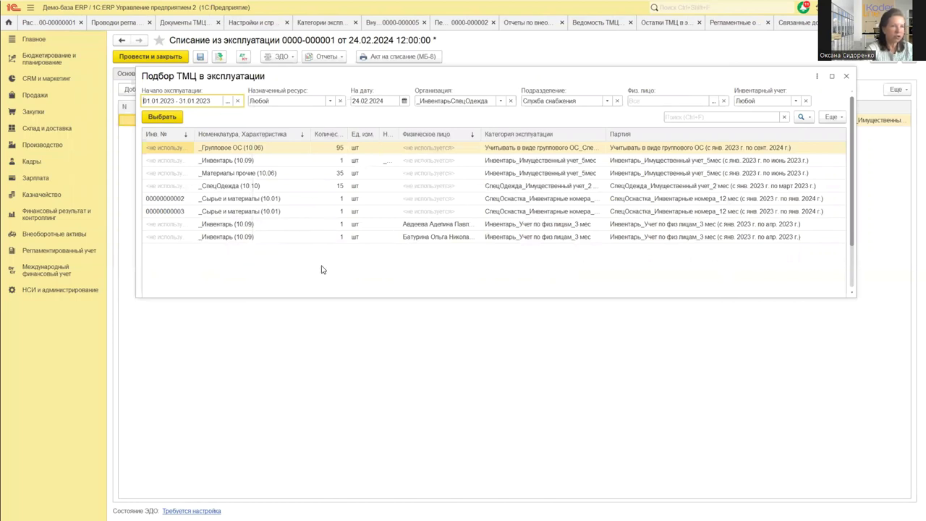
left_click(238, 101)
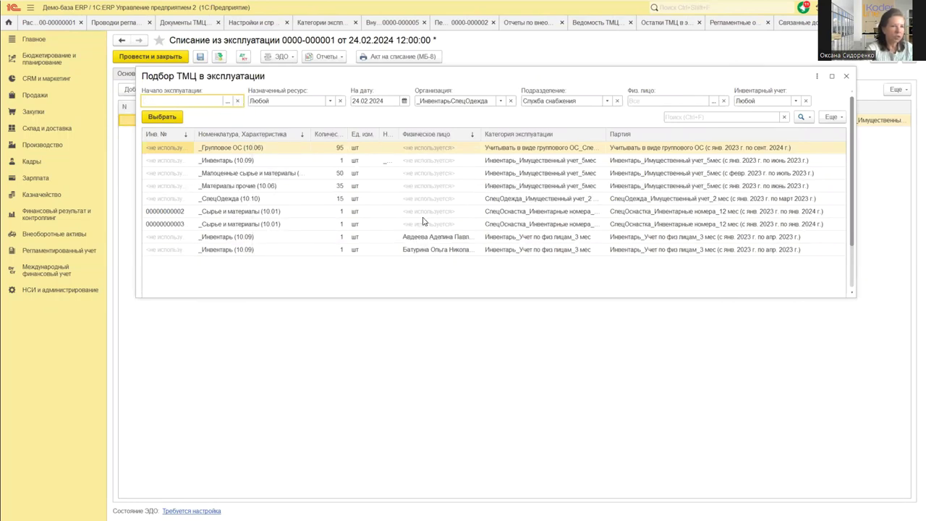
Step: Filter the picker's Начало эксплуатации by the period 01.01.2023 to 09.01.2023
left_click(228, 102)
left_click(472, 174)
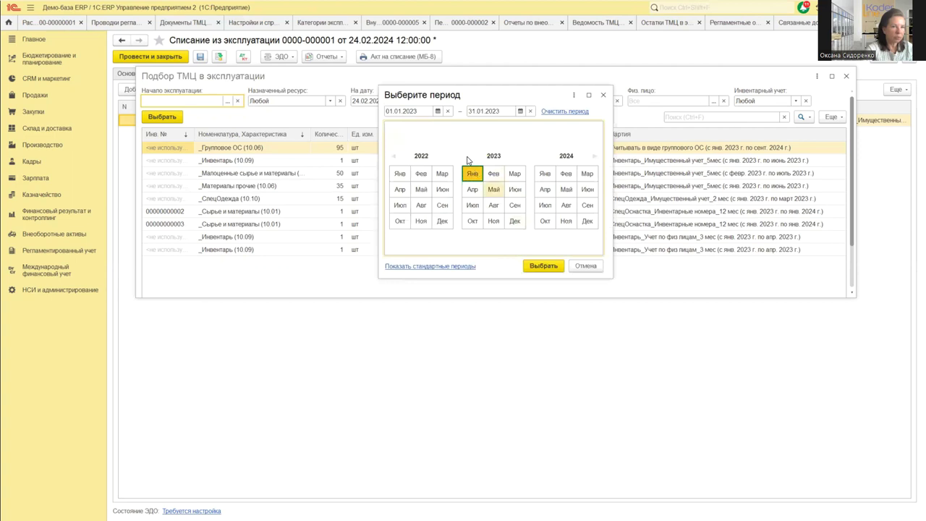
triple_click(483, 111)
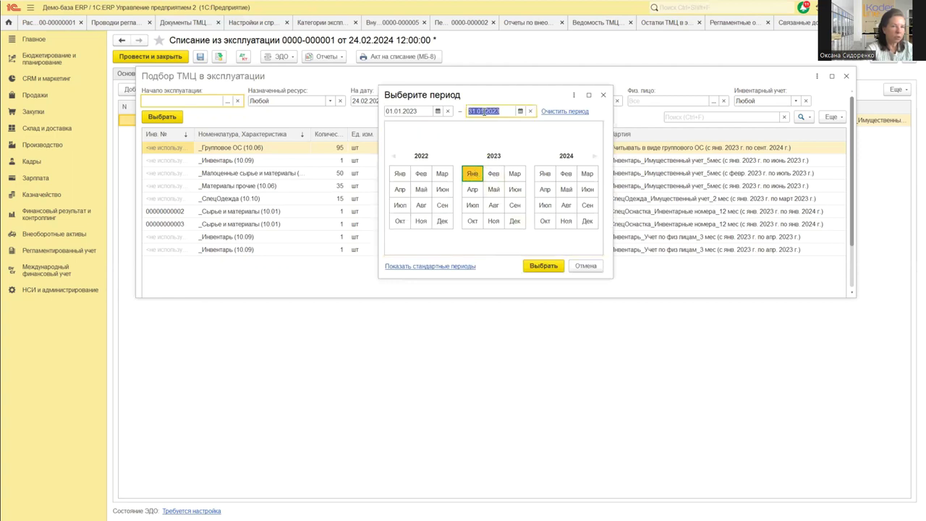
type("09.01.2023")
key("Tab")
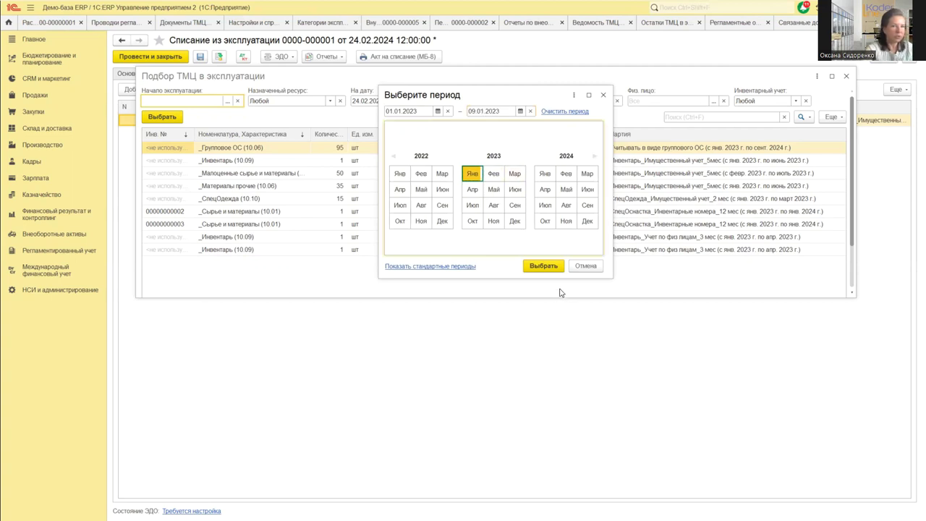
left_click(545, 267)
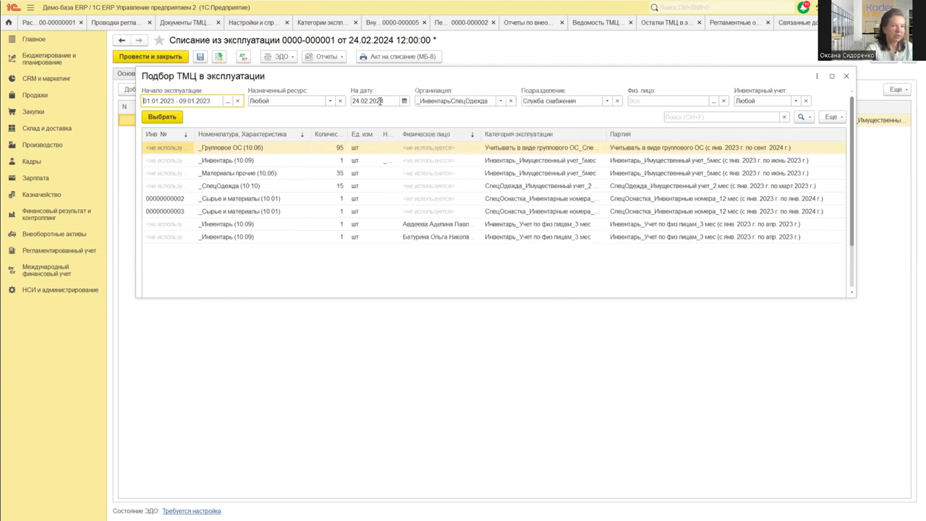
Step: Set the picker's На дату to 24.09.2024 to check the in-use items on that date
left_click(379, 100)
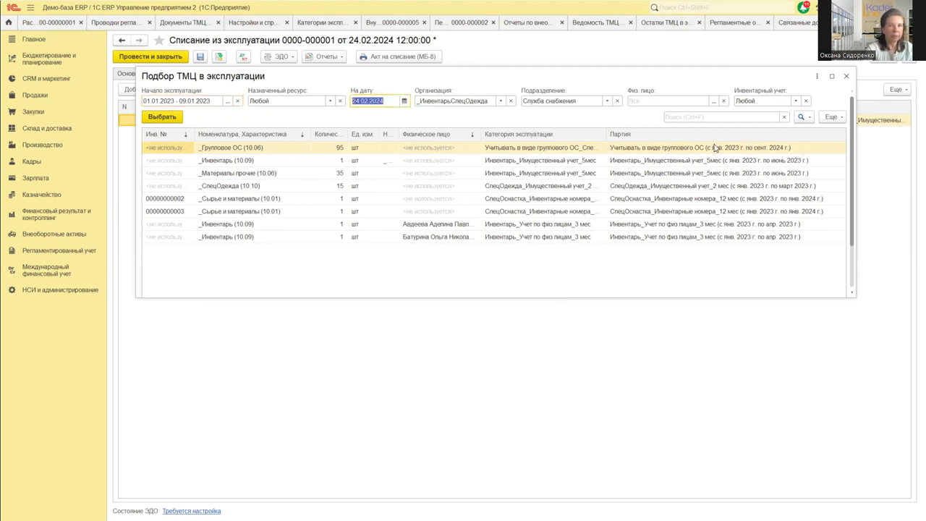
left_click(364, 102)
type("9")
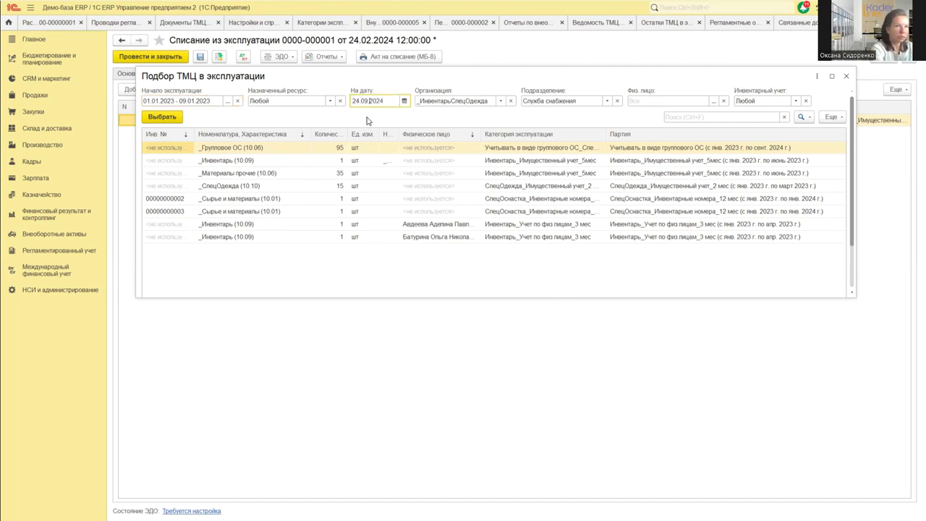
key("Tab")
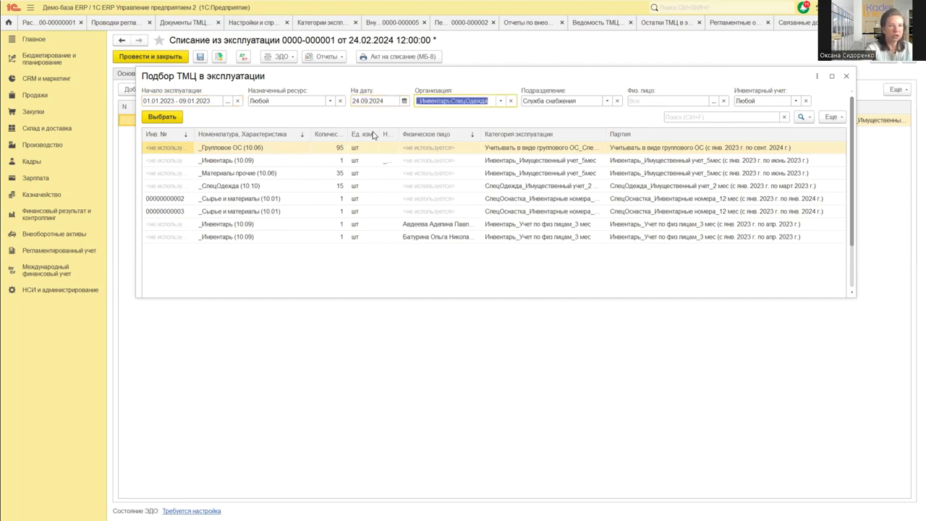
Step: Compare the Партия periods of _Инвентарь (10.09) and _Материалы прочие (10.06), and close the picker and the write-off document without saving
left_click(792, 162)
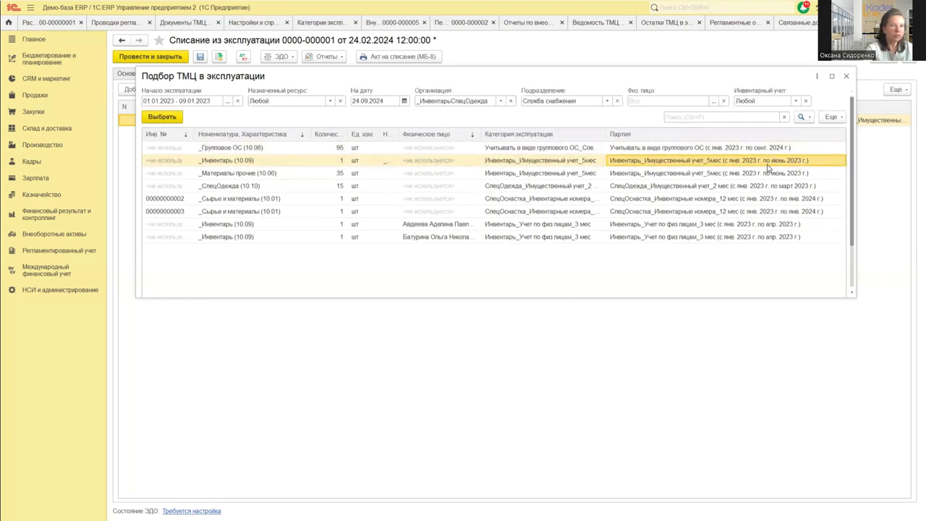
left_click(790, 173)
left_click(786, 162)
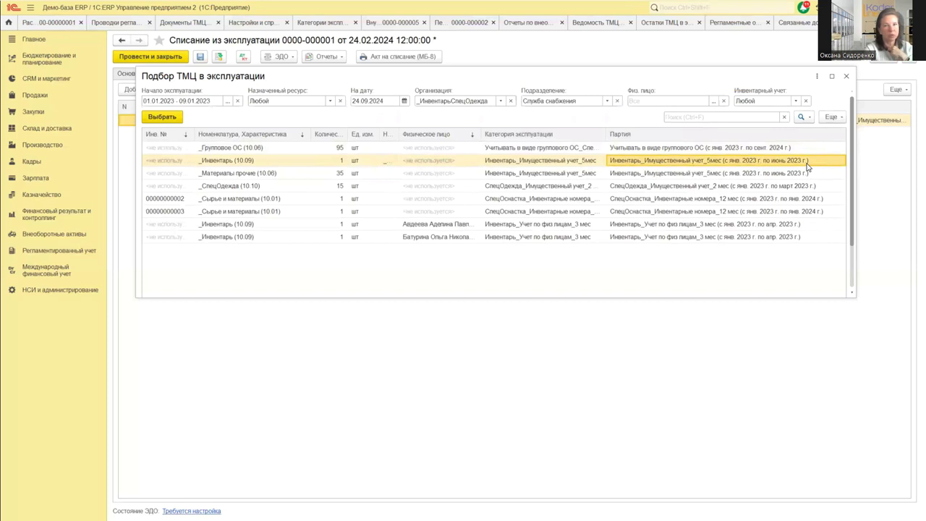
left_click(847, 77)
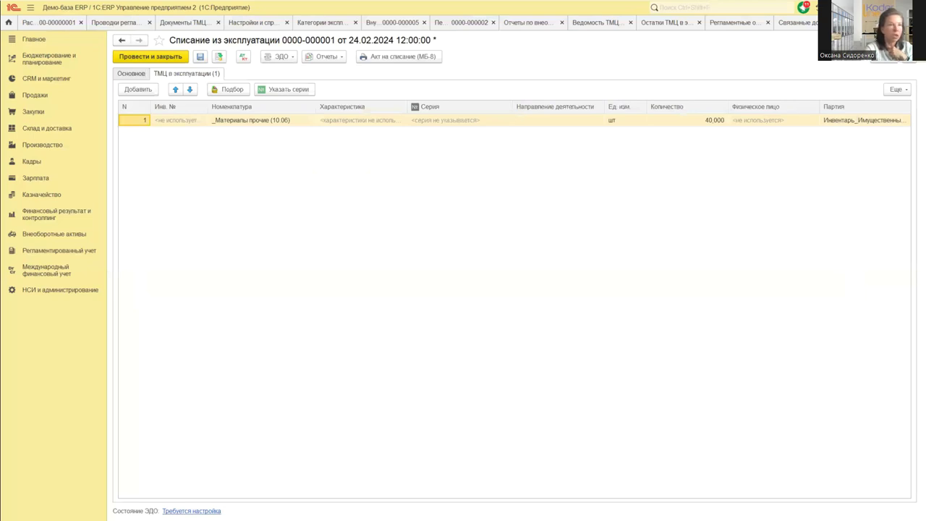
key("Escape")
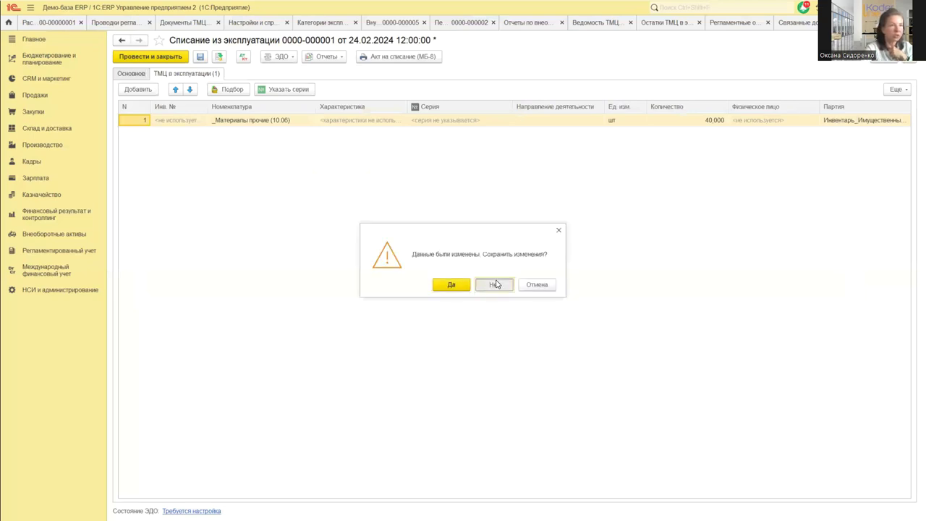
left_click(495, 284)
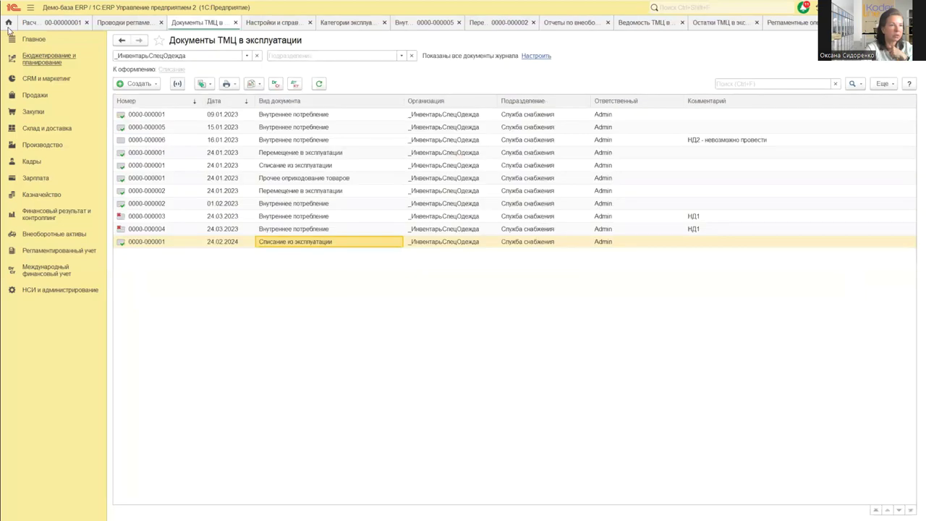
Step: Open Прочее оприходование товаров dated 24.01.2023 and check the available batch for its goods row without selecting anything
left_click(279, 179)
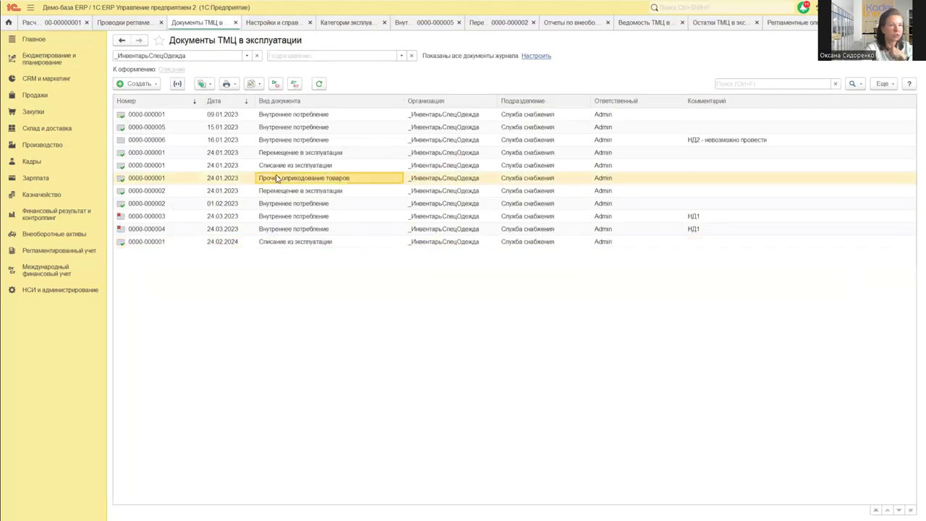
key("Return")
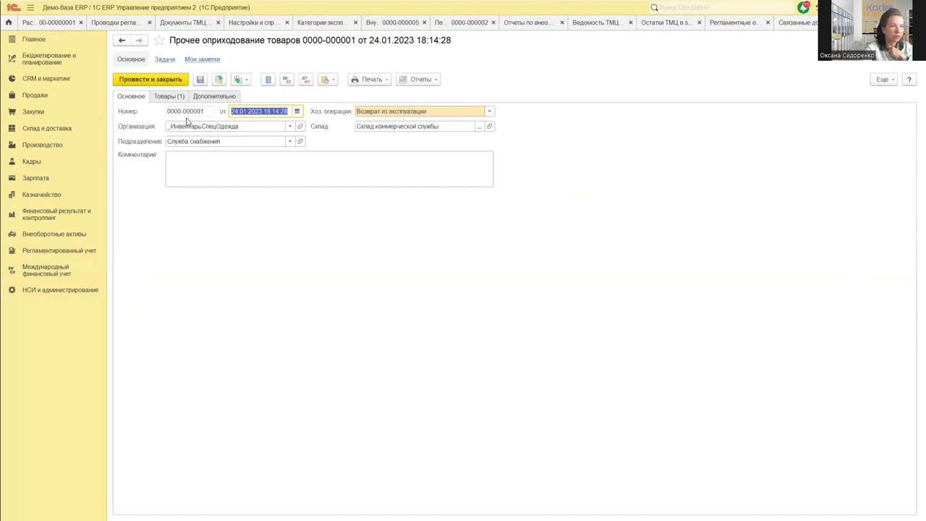
left_click(167, 97)
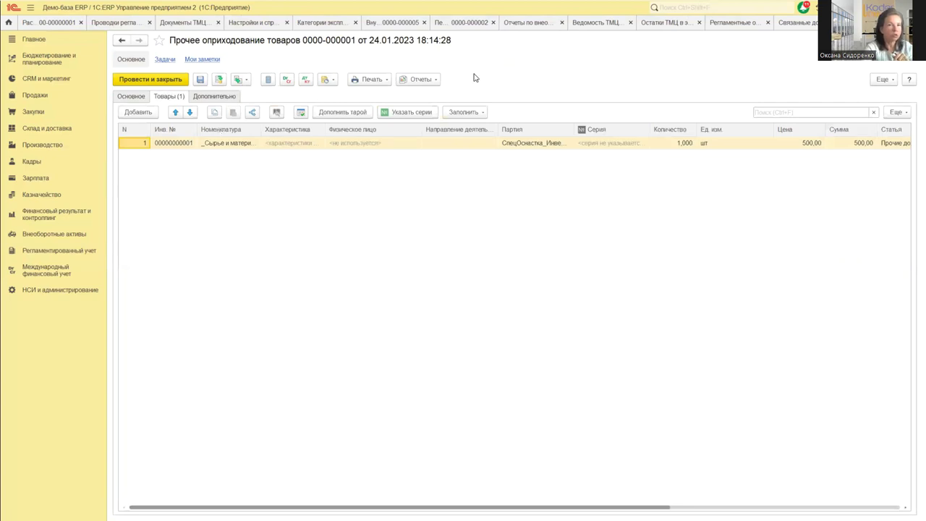
left_click(559, 146)
left_click(560, 146)
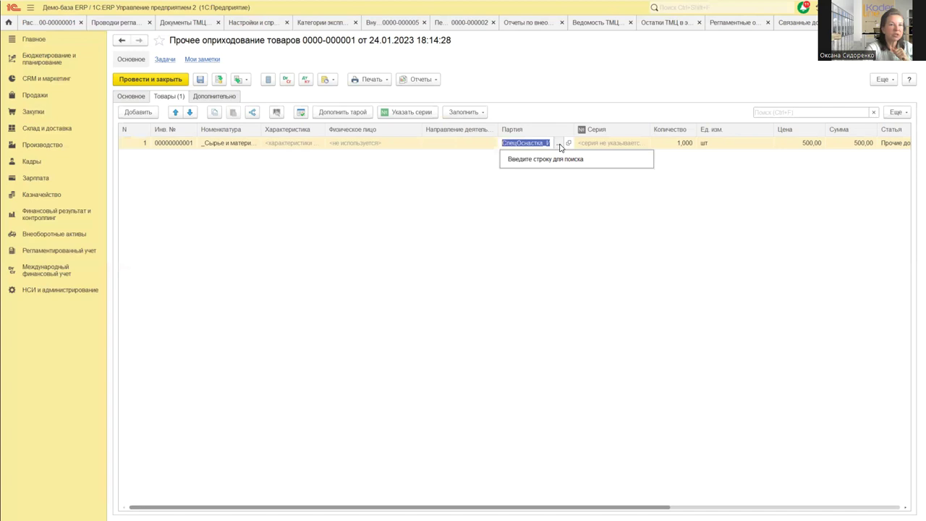
left_click(560, 144)
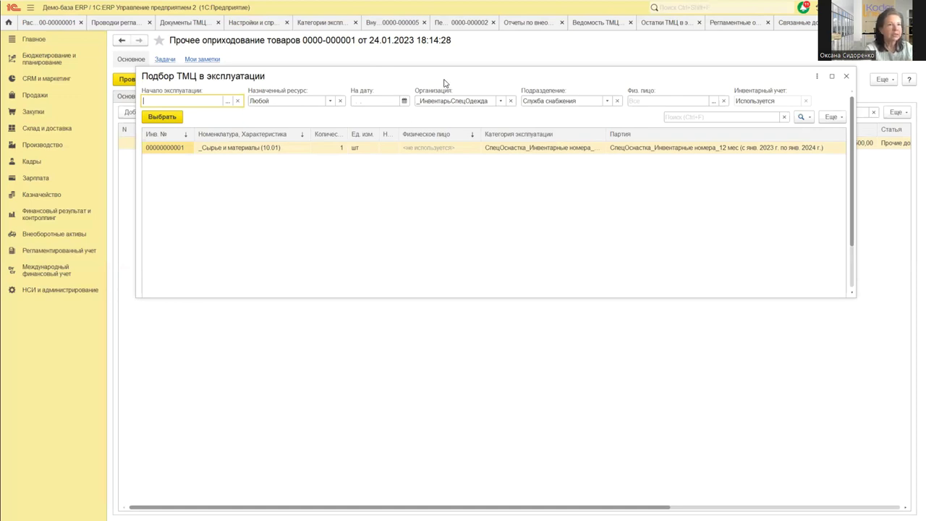
left_click_drag(444, 83, 423, 138)
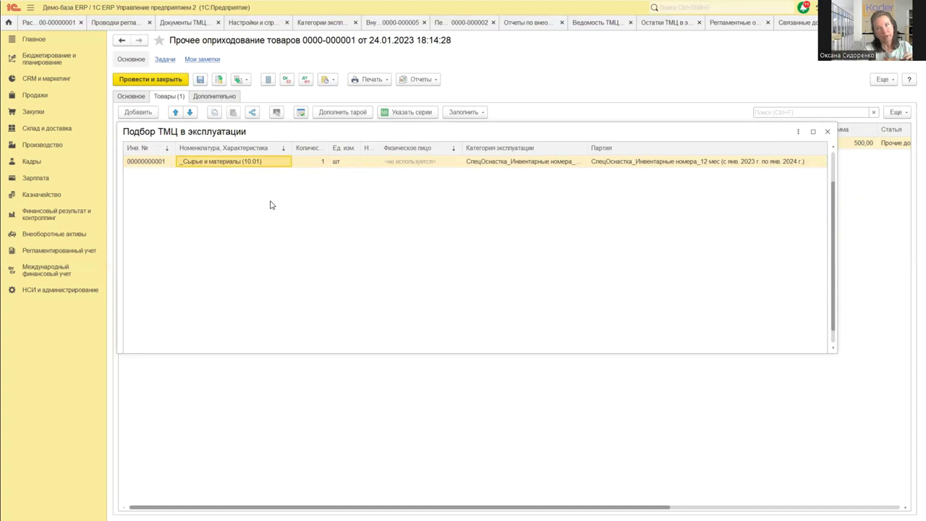
left_click(827, 130)
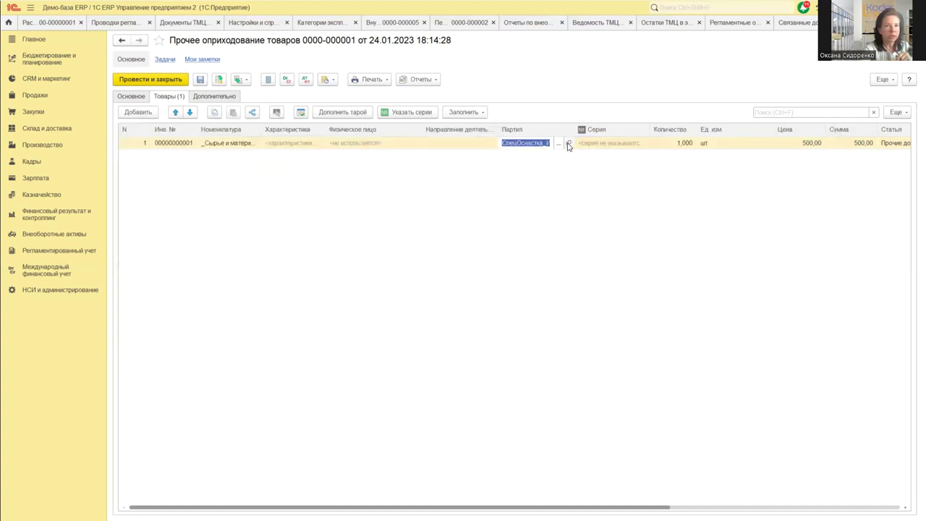
Step: View the batch card of the returned _Сырье и материалы (10.01) row and return to the journal of in-use documents
left_click(568, 144)
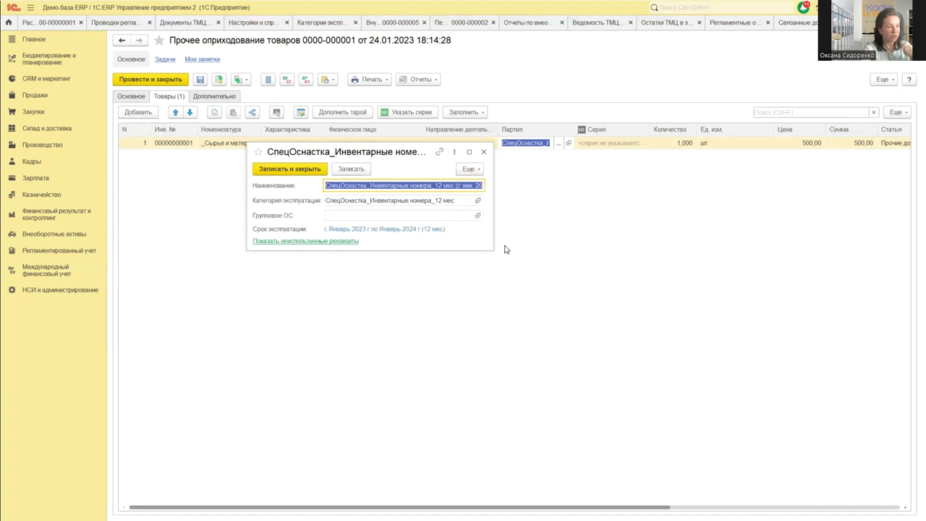
left_click(483, 152)
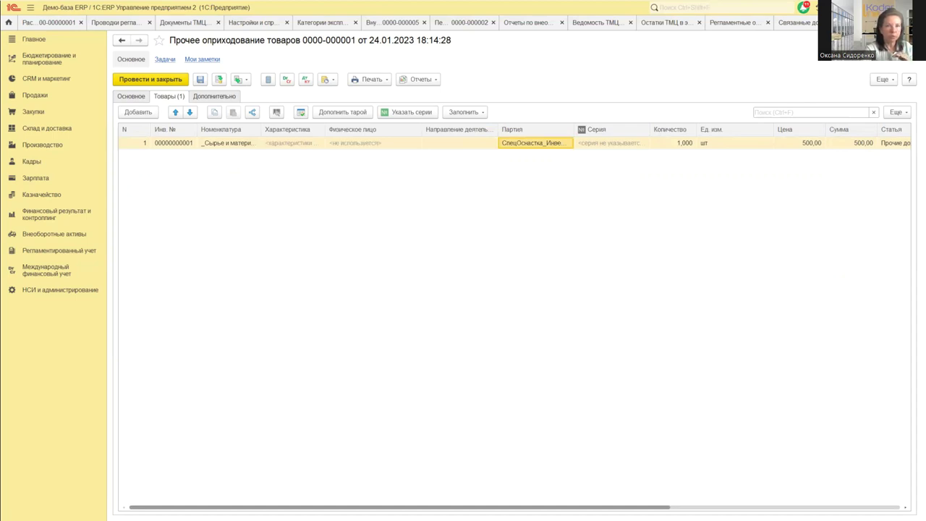
key("ctrl+Return")
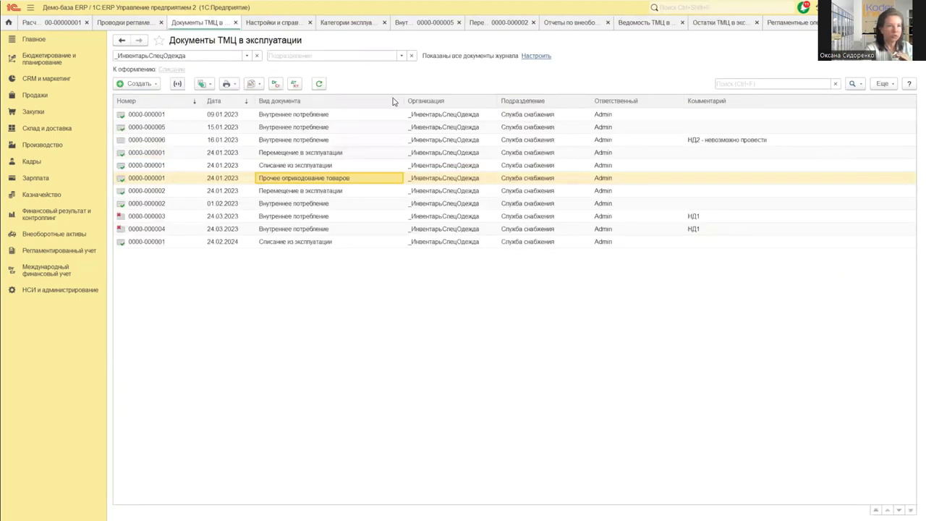
Step: Examine the Прочее оприходование товаров regulated accounting entries, including the МЦ.03 credit and the 10.01 debit
left_click(293, 83)
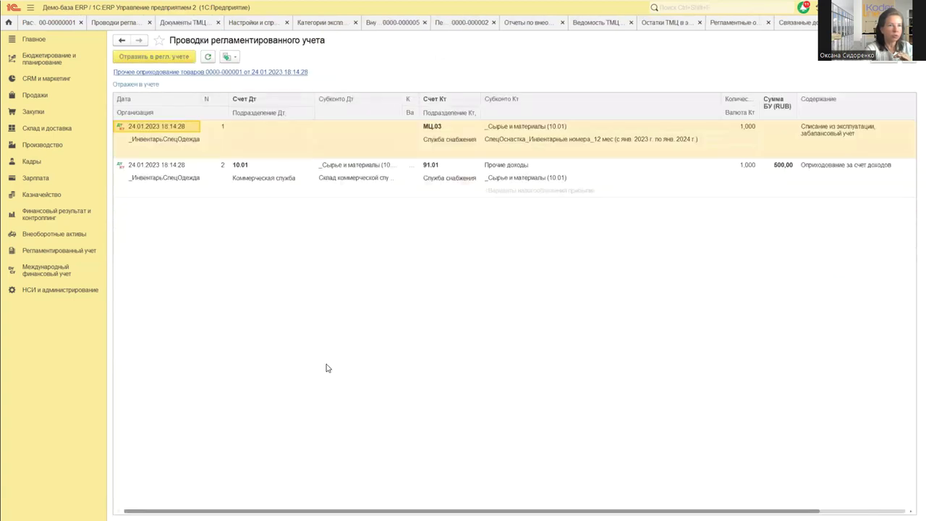
left_click(455, 140)
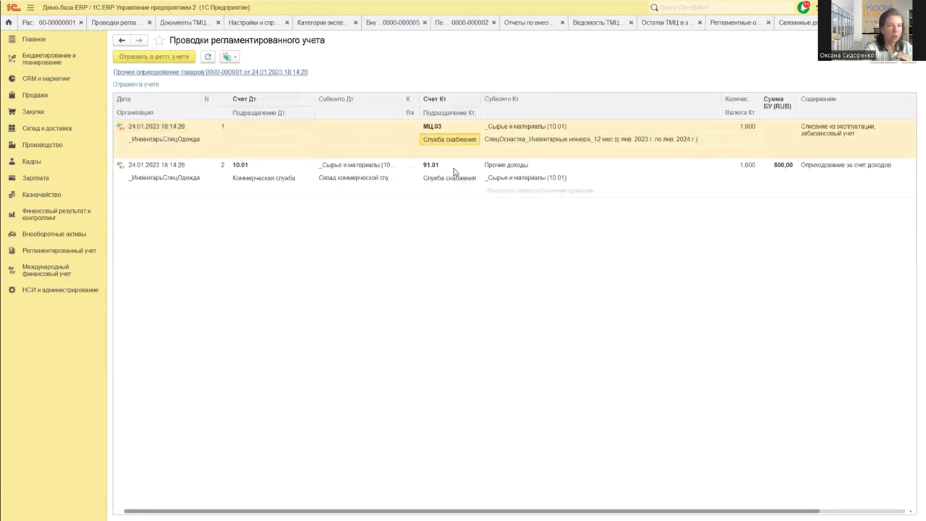
left_click(466, 129)
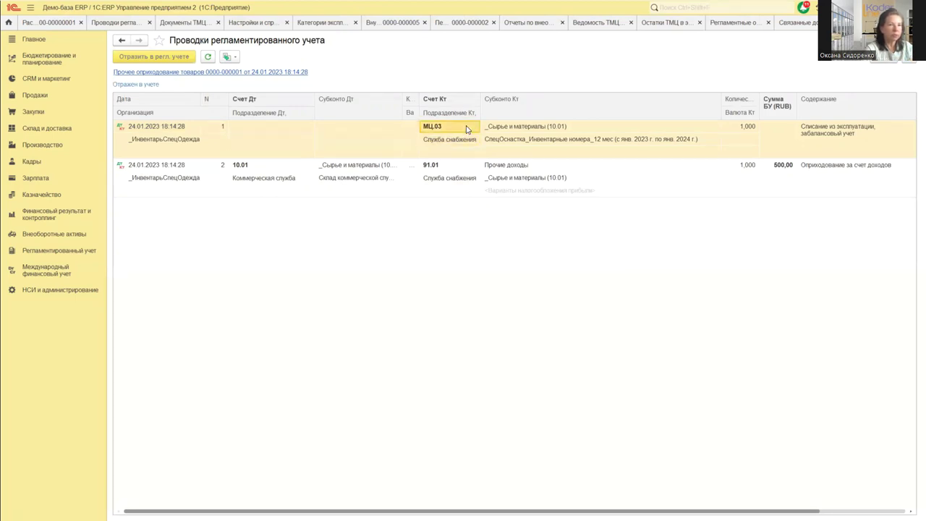
left_click(261, 167)
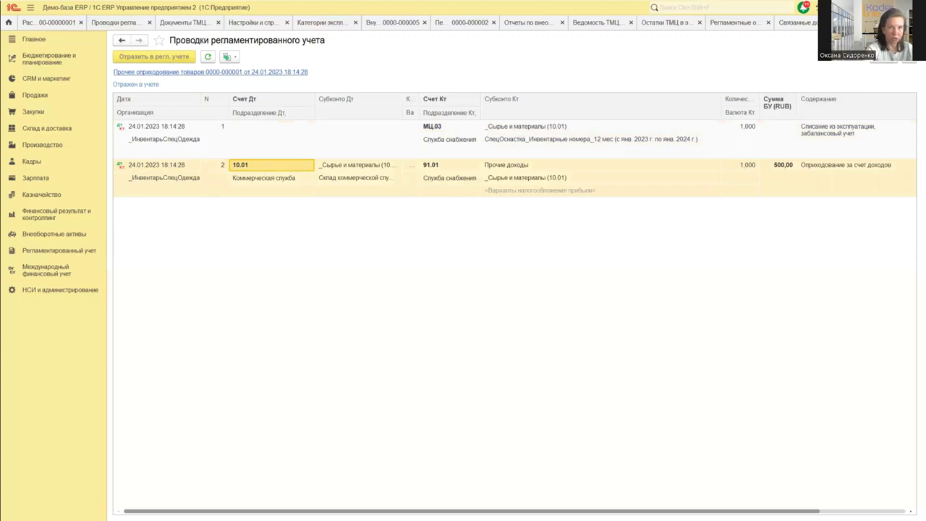
key("ctrl+Tab")
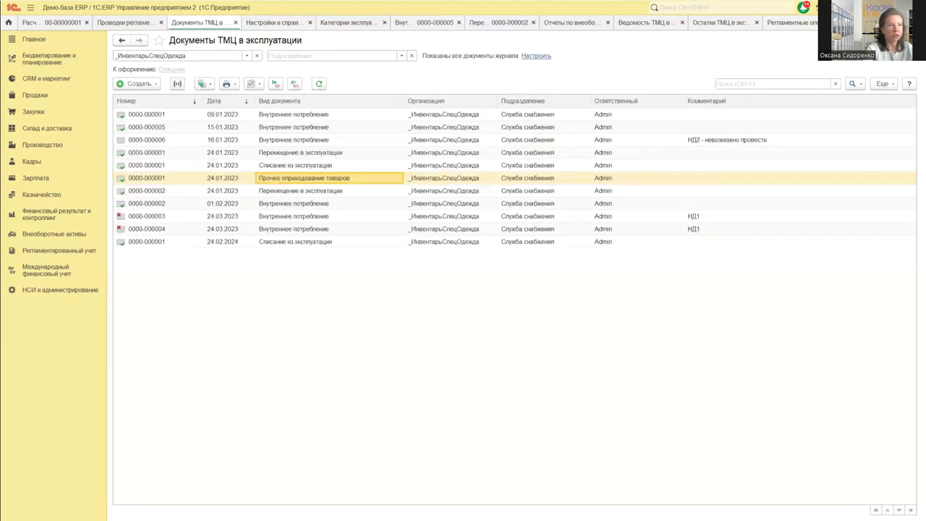
key("ctrl+F4")
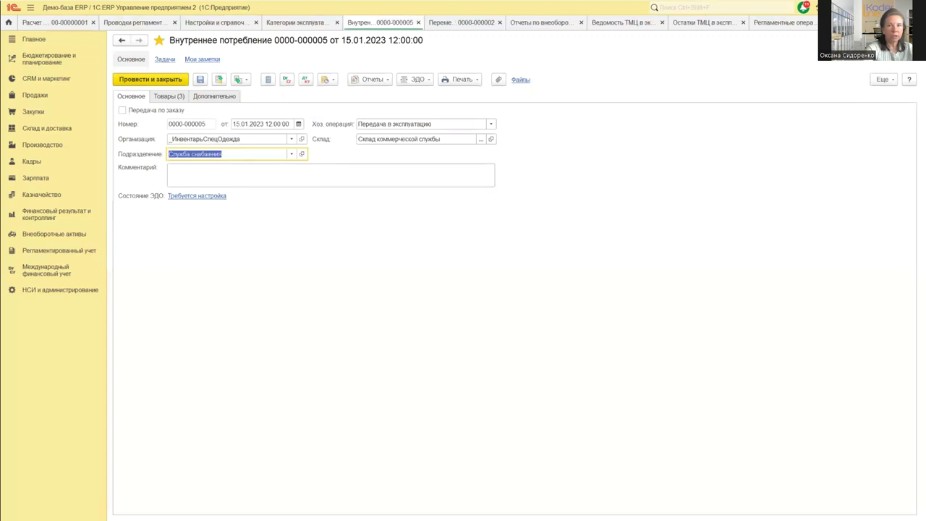
key("ctrl+F4")
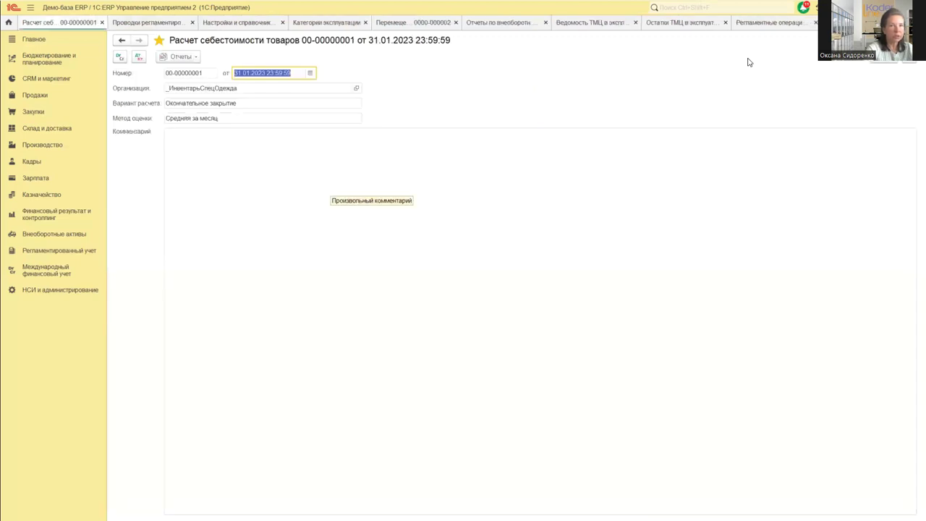
Step: Close the Расчет себестоимости товаров document, the Настройки и справочники по внеоборотным активам page and the Категории эксплуатации list
key("ctrl+F4")
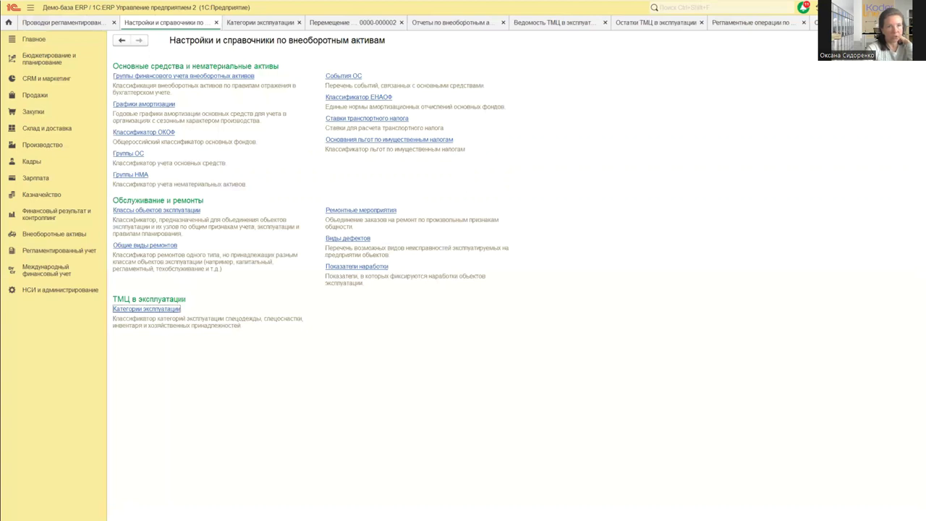
key("ctrl+F4")
key("ctrl+F4")
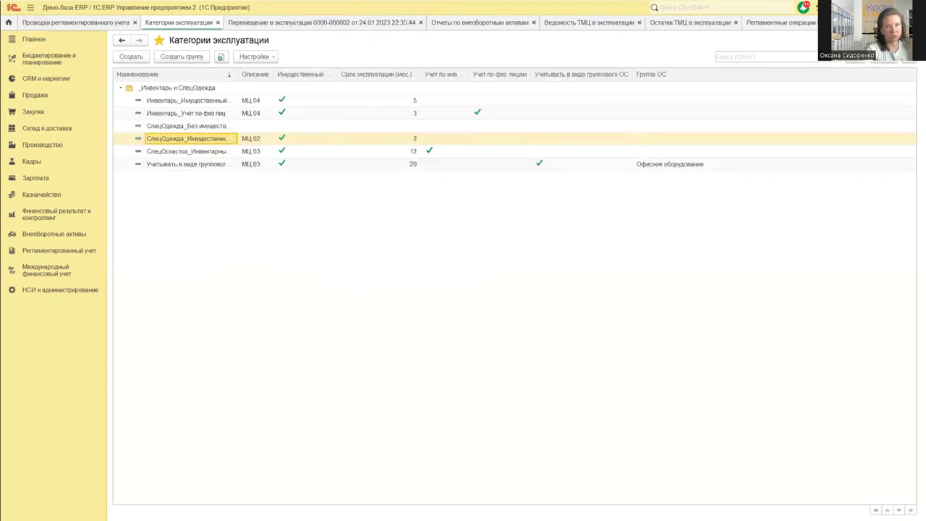
key("ctrl+F4")
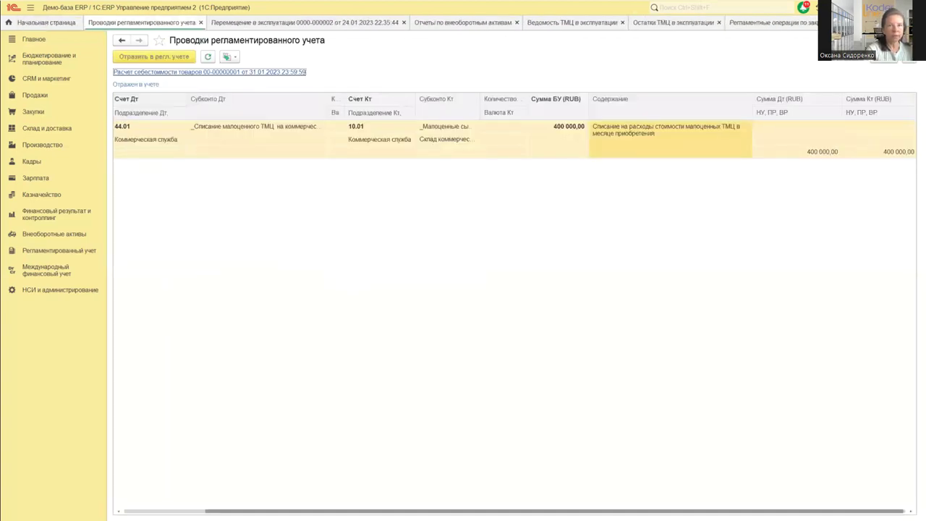
Step: Examine the cost calculation's regulated accounting entry for low-value materials, including its accounting and tax amounts, and close the entries
mouse_move(497, 511)
left_mouse_down()
mouse_move(417, 511)
mouse_move(510, 511)
mouse_move(431, 511)
mouse_move(500, 511)
left_mouse_up()
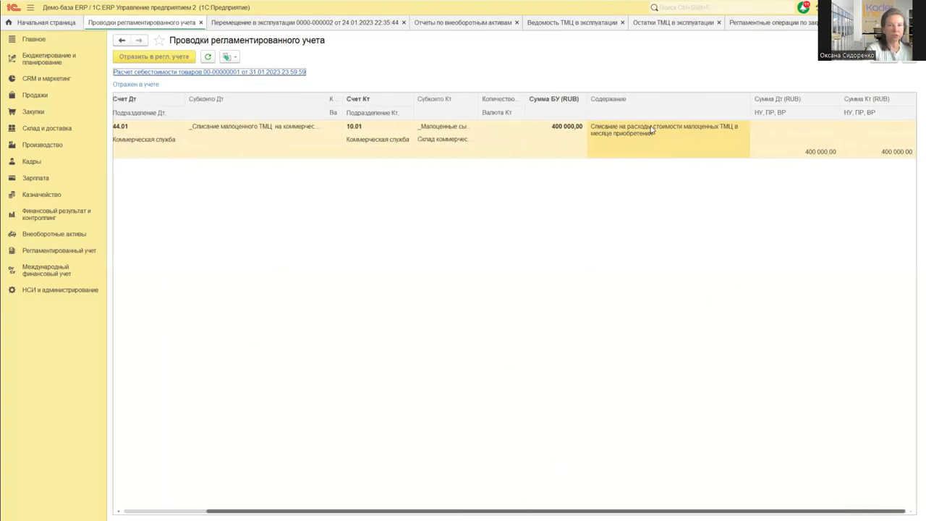
left_click(805, 154)
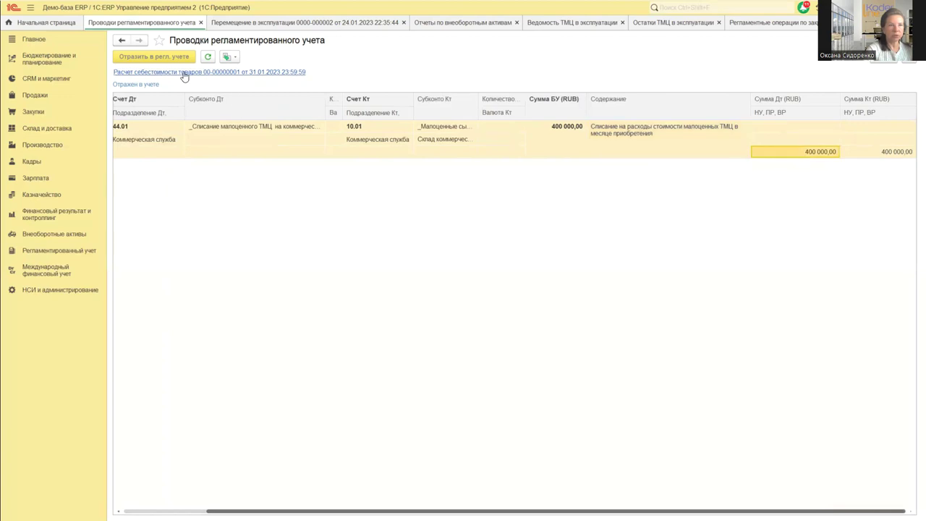
left_click(561, 130)
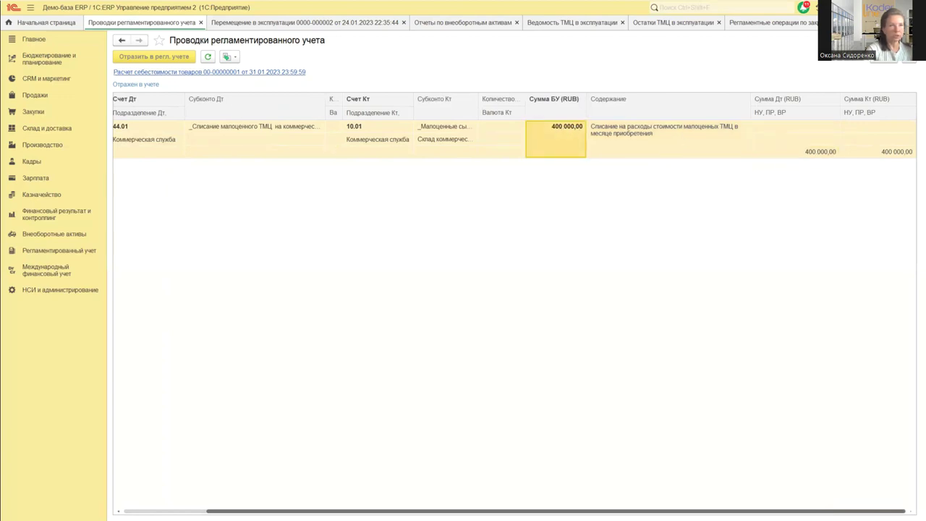
key("Escape")
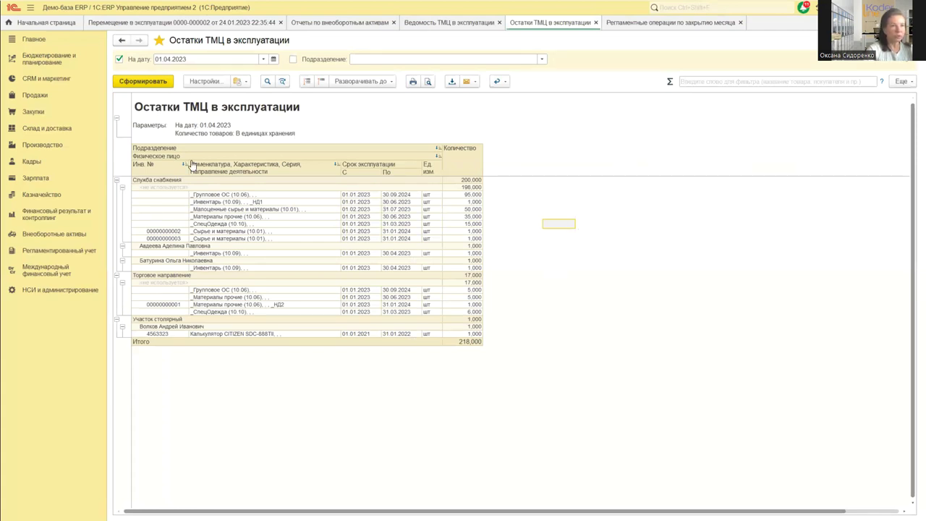
Step: Close the Отчеты по внеоборотным активам list and bring up the Ведомость ТМЦ в эксплуатации report
left_click(268, 363)
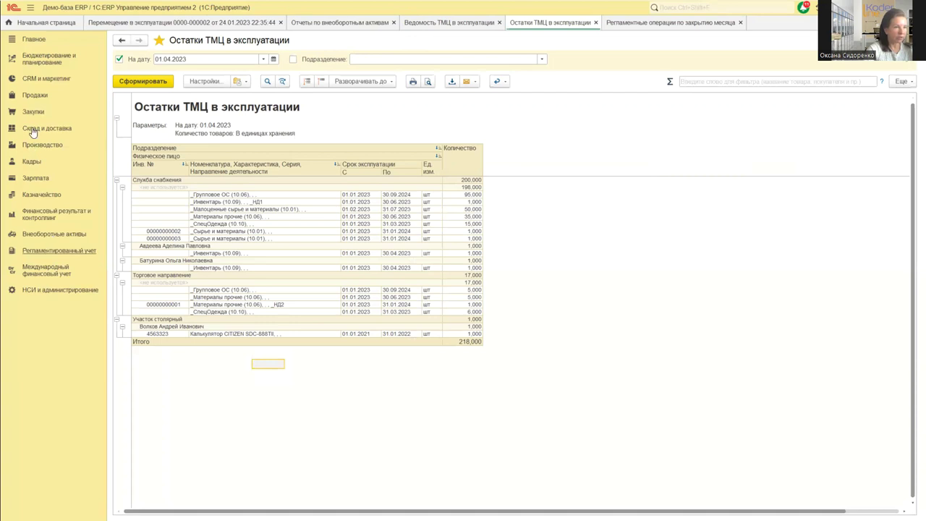
left_click(50, 236)
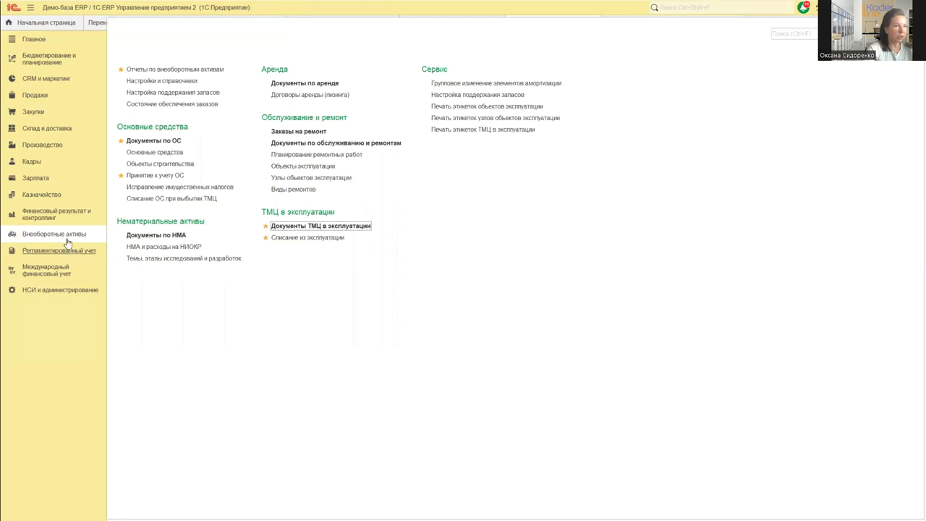
left_click(168, 70)
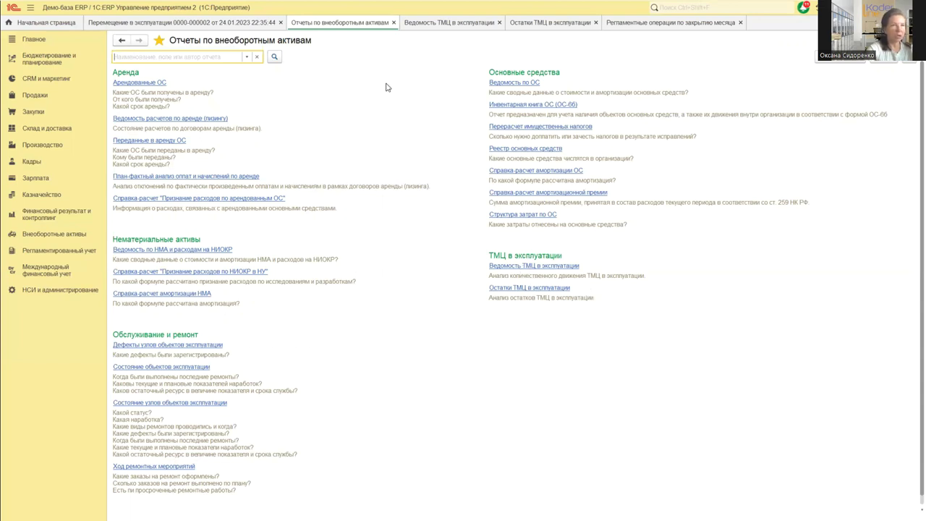
key("ctrl+F4")
left_click(319, 26)
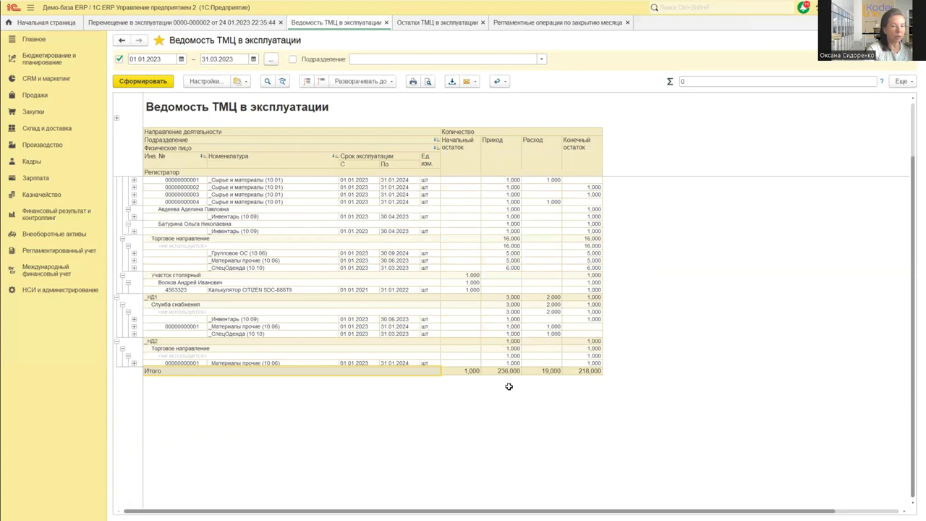
scroll(460, 127, "up", 3)
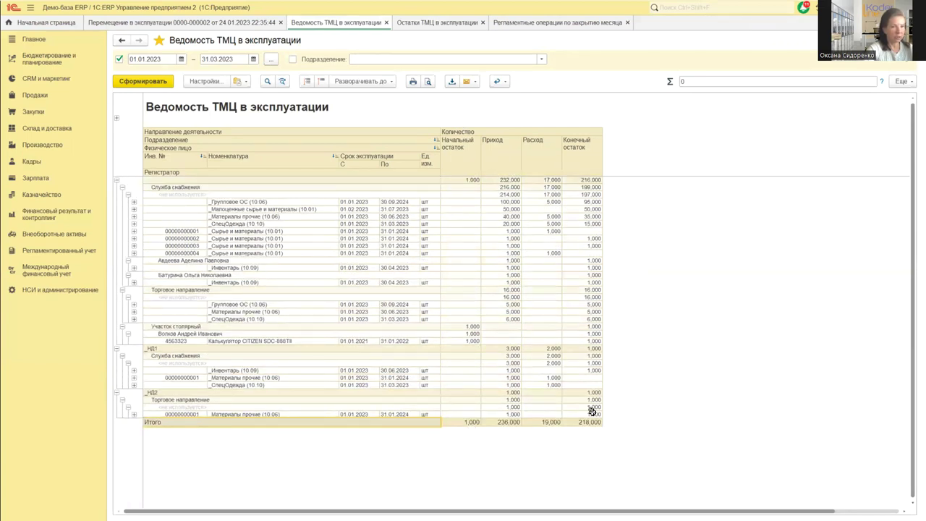
left_click(546, 252)
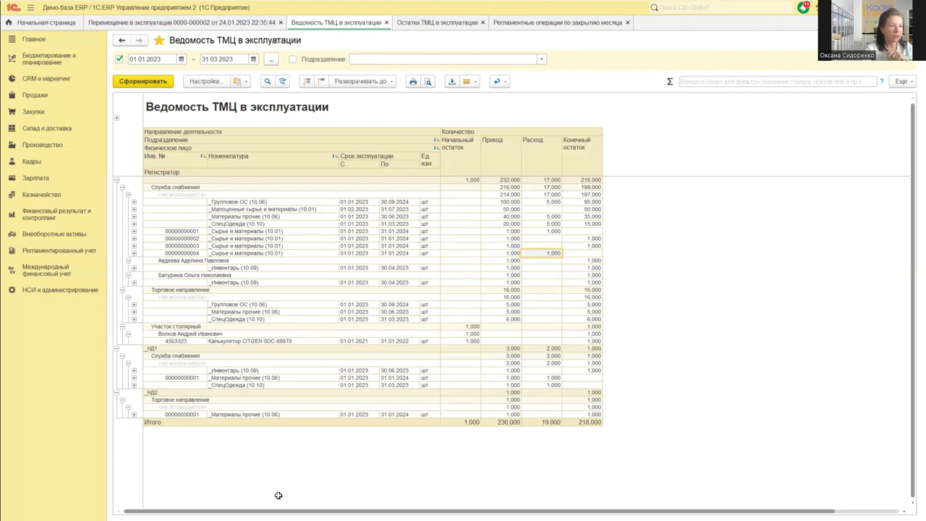
left_click(272, 474)
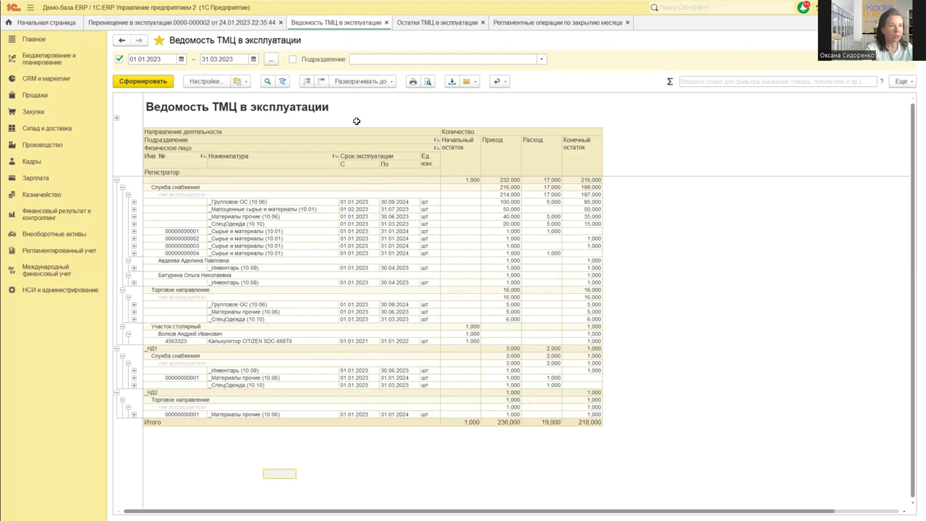
left_click(355, 82)
left_click(367, 153)
left_click(281, 240)
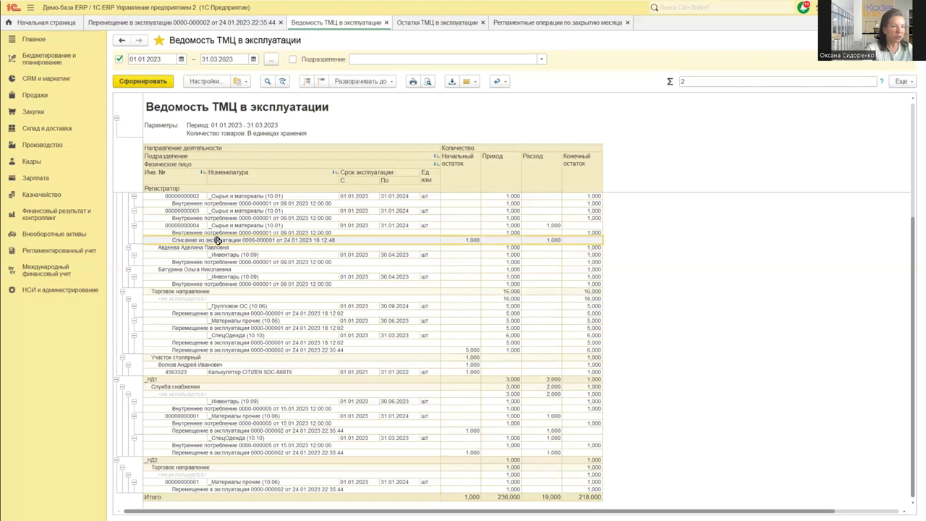
left_click(217, 240)
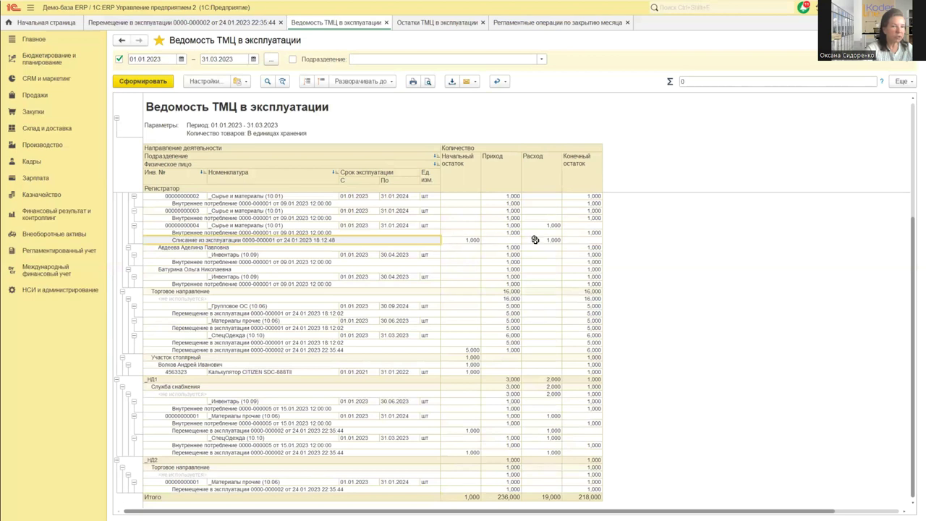
left_click(236, 232)
double_click(236, 233)
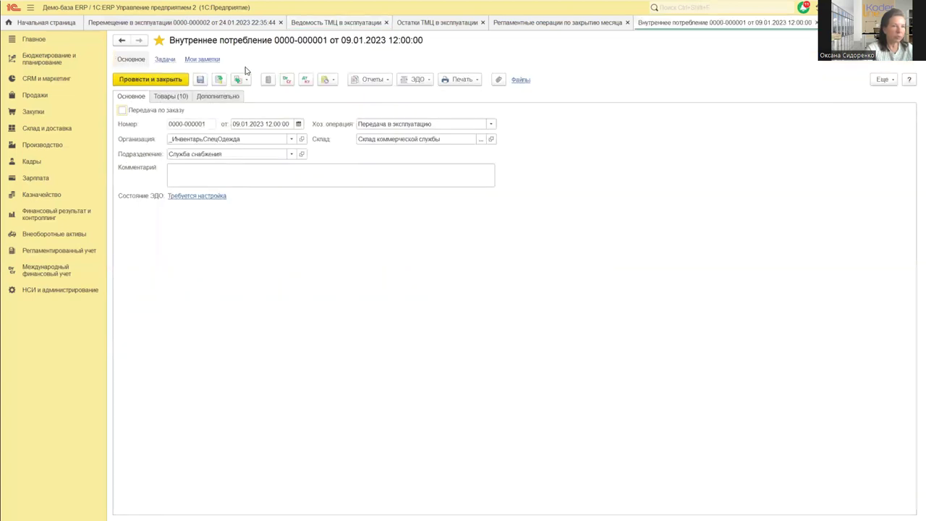
left_click(258, 124)
key("plus")
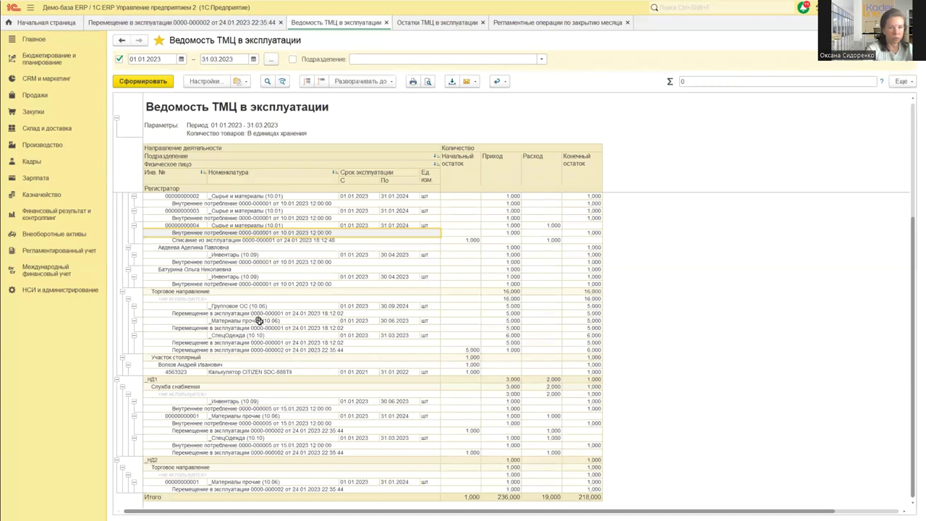
left_click(238, 240)
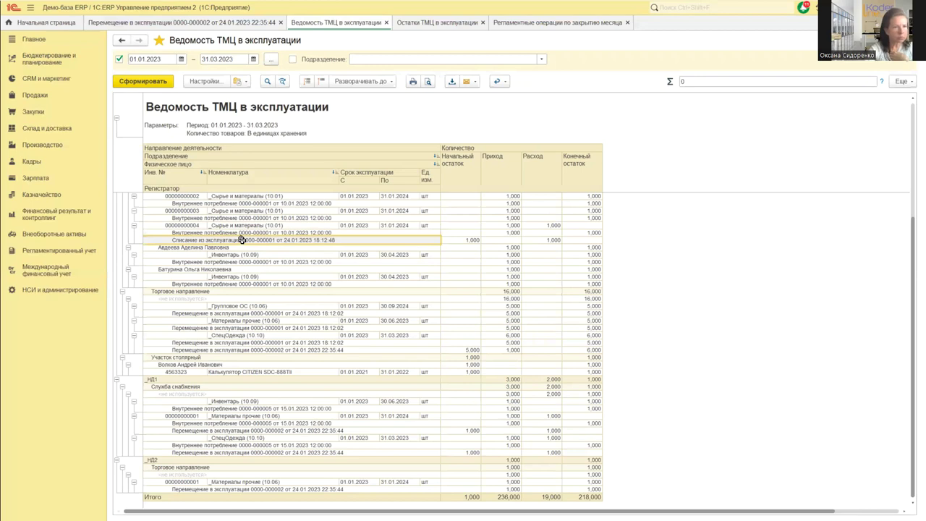
left_click(238, 233)
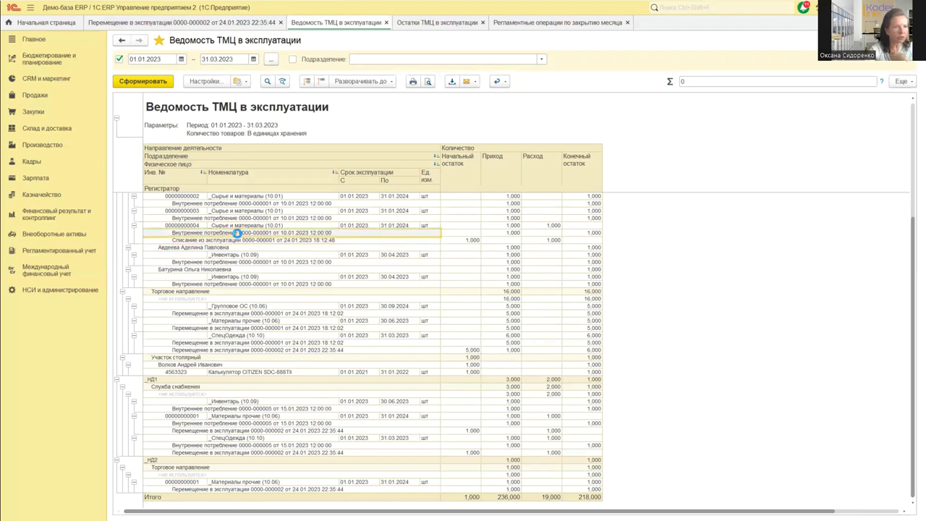
double_click(238, 233)
left_click(174, 96)
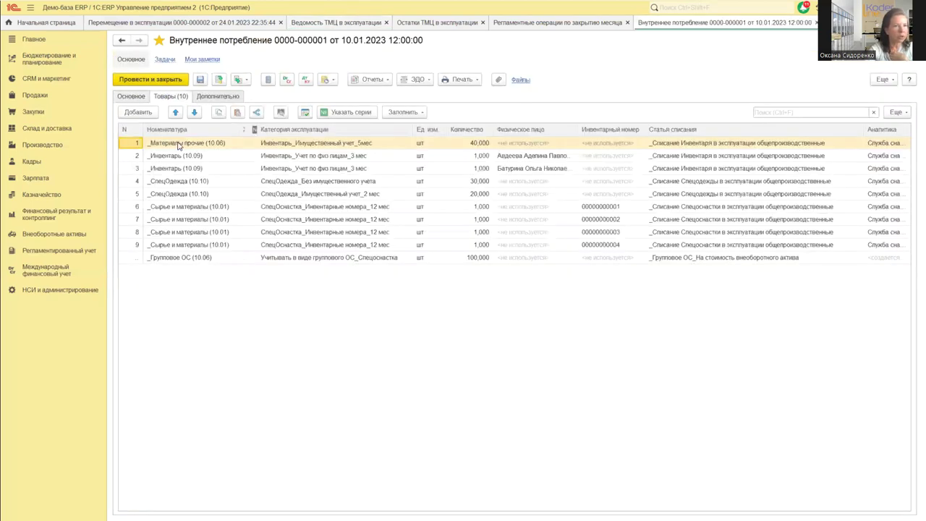
left_click(330, 145)
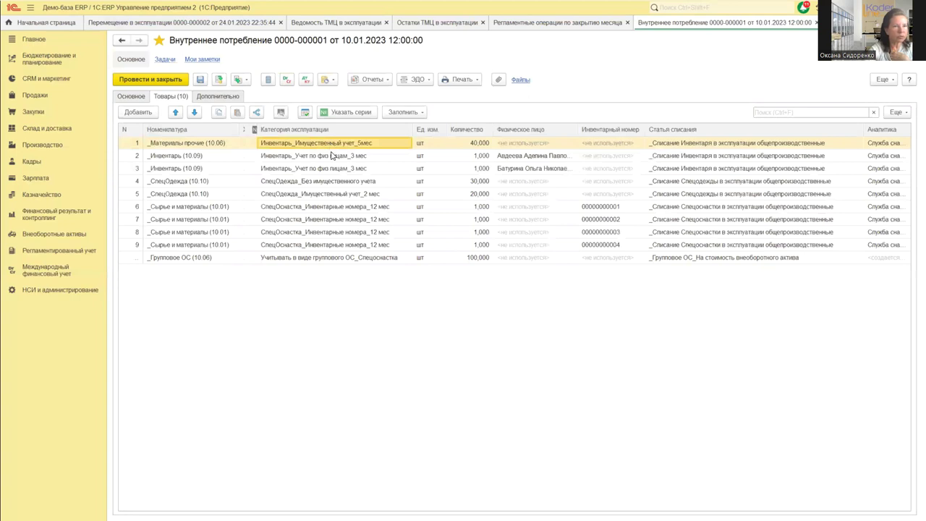
left_click(332, 156)
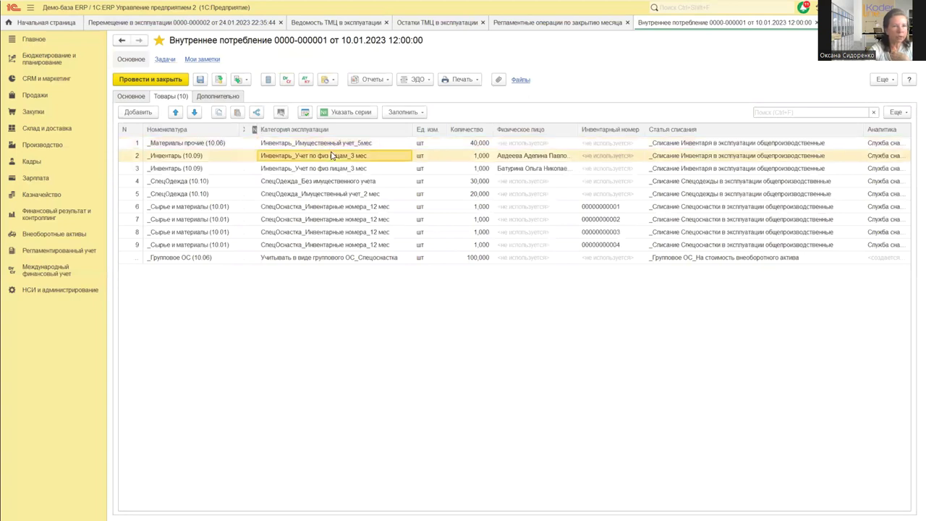
Step: Set the operation category of goods row 2, _Инвентарь (10.09), to Калькуляторы для цехов from the Демо group
left_click(371, 155)
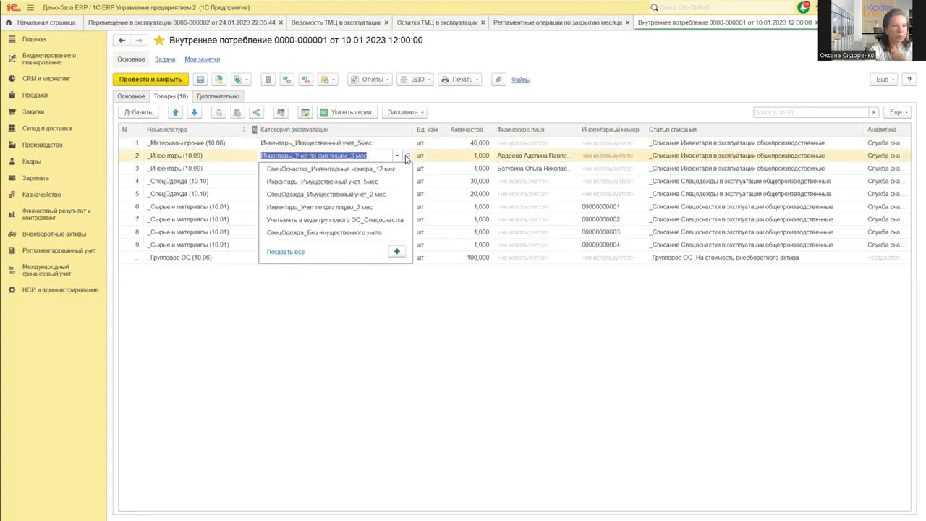
left_click(282, 253)
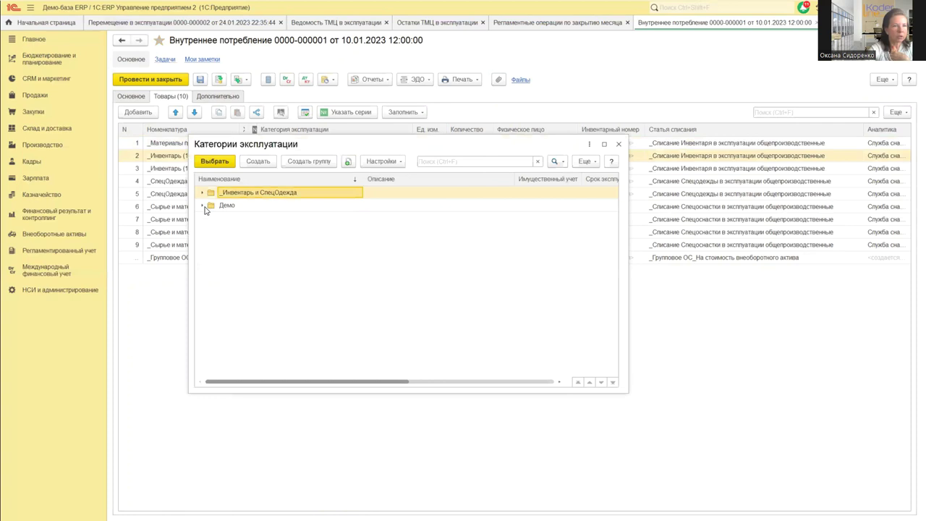
left_click(204, 206)
left_click(246, 219)
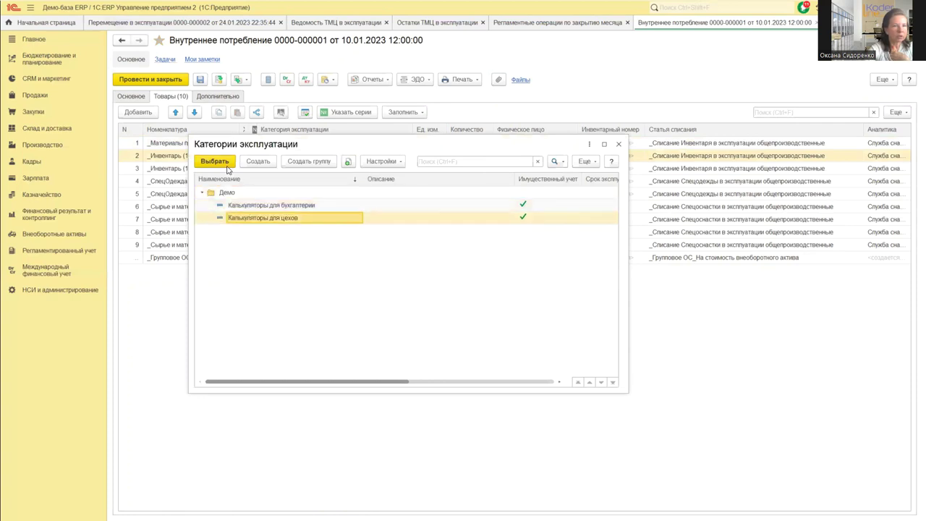
left_click(222, 163)
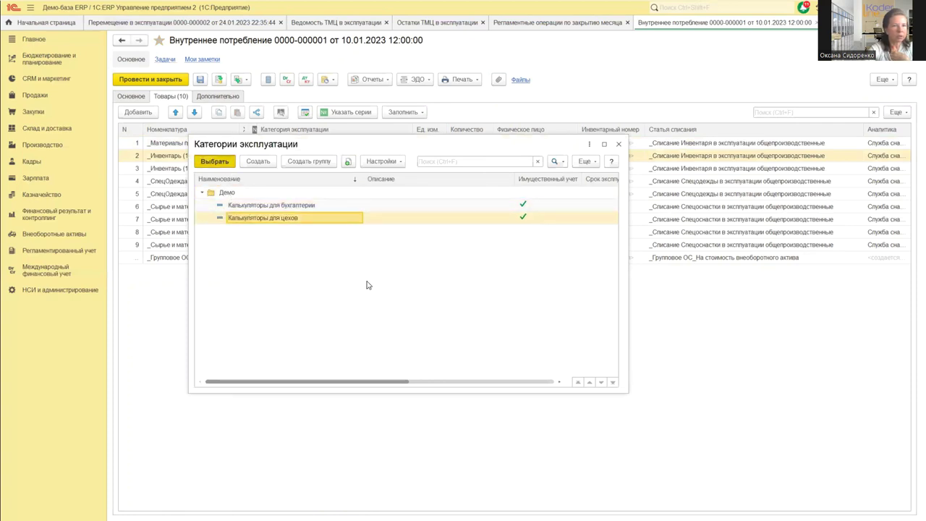
left_click(631, 154)
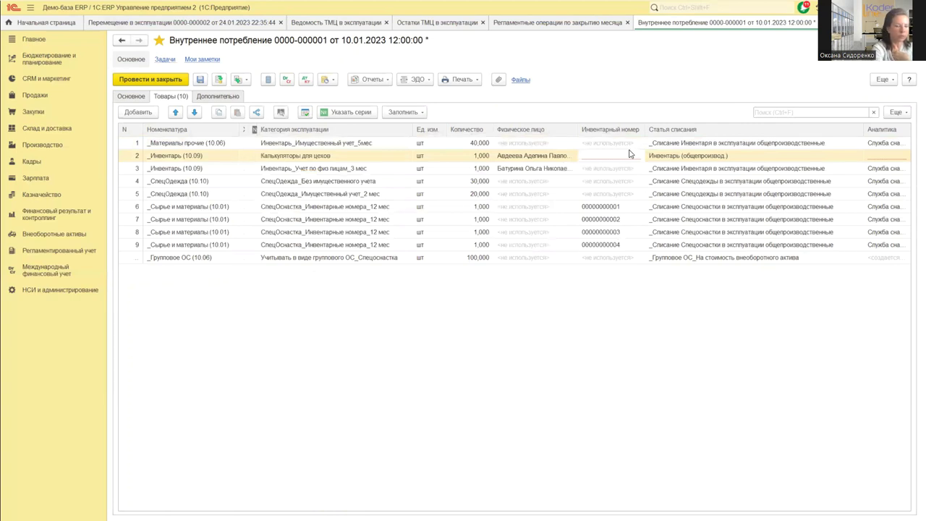
type("0000000000")
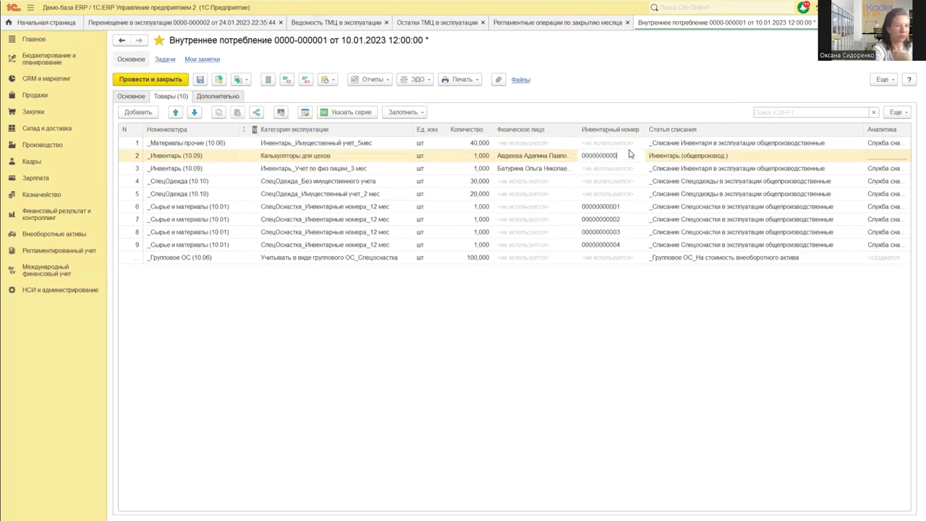
type("01")
left_click(172, 83)
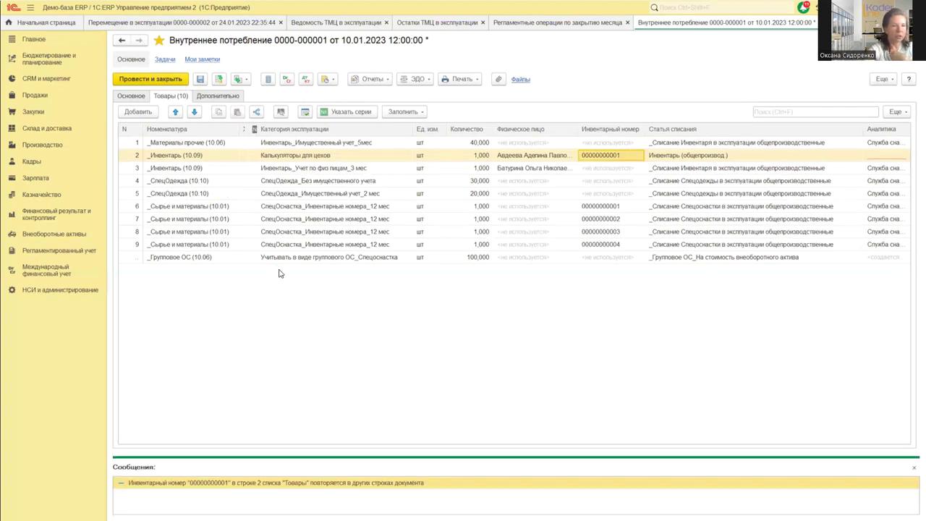
left_click(878, 156)
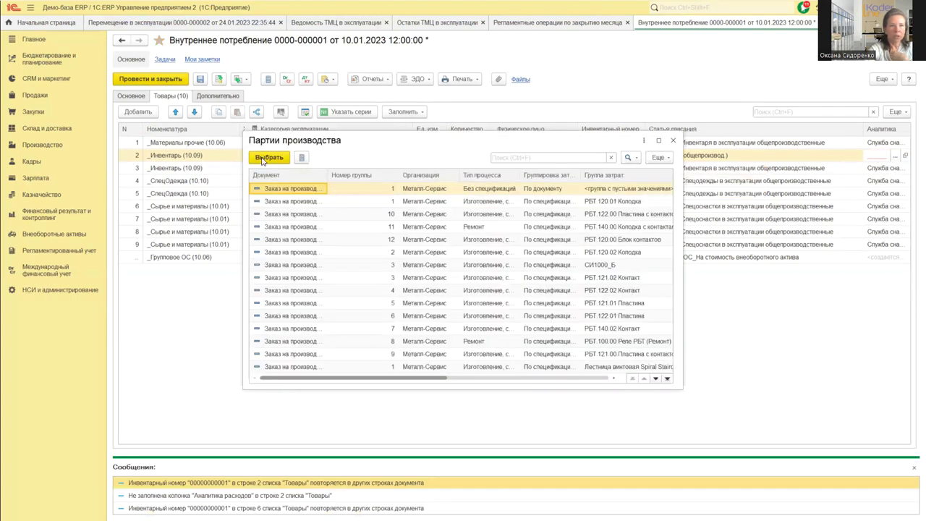
left_click(674, 140)
Step: Set the operation category of goods row 2 to СпецОдежда_Без имущественного учета, and post and close the document
left_click(337, 158)
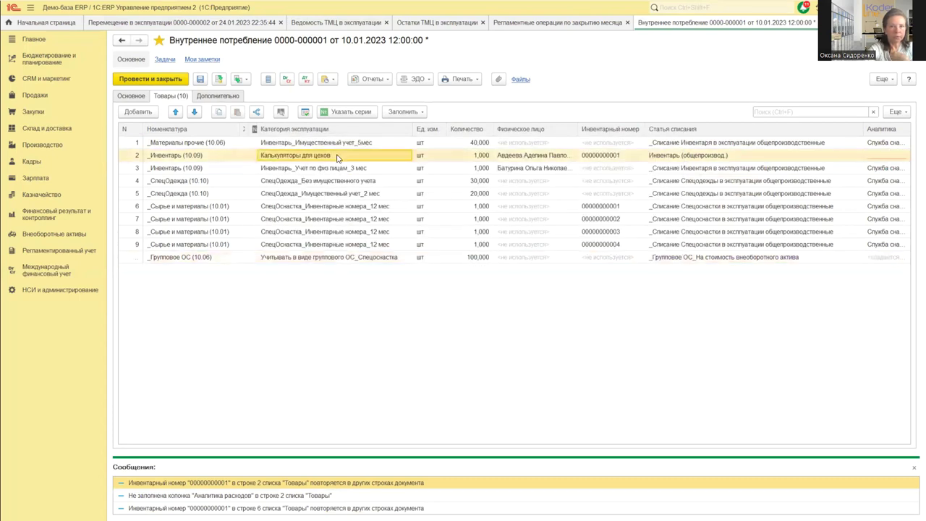
left_click(337, 158)
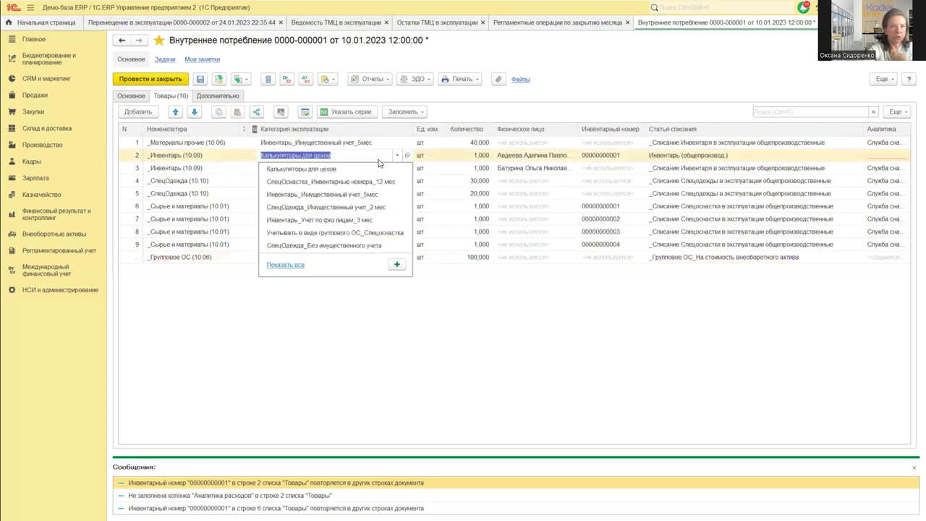
left_click(285, 246)
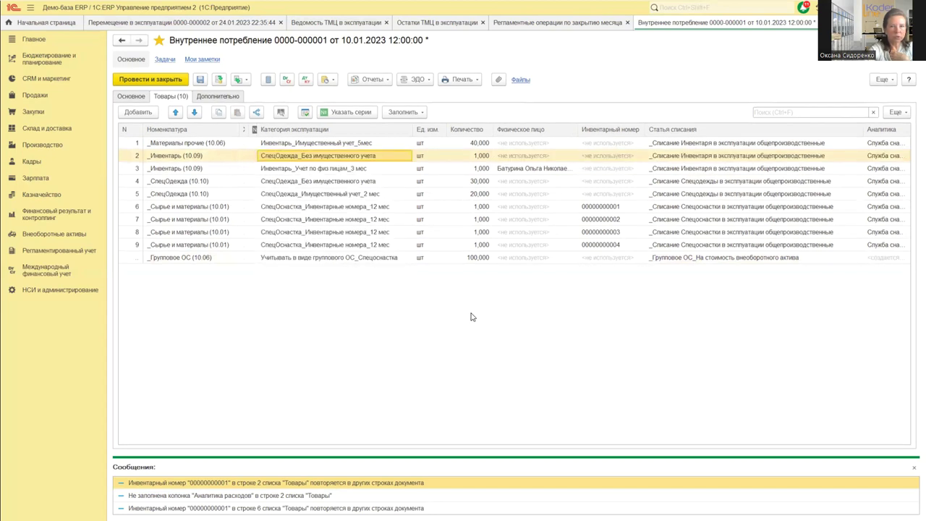
left_click(164, 83)
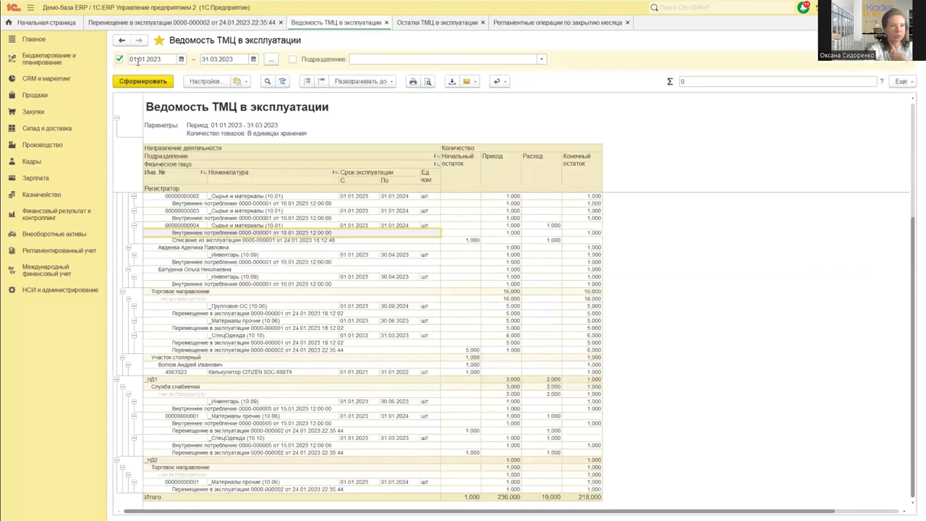
Step: Regenerate Ведомость ТМЦ в эксплуатации for 01.01.2023 – 31.03.2023 and examine the item movements under Служба снабжения
left_click(143, 81)
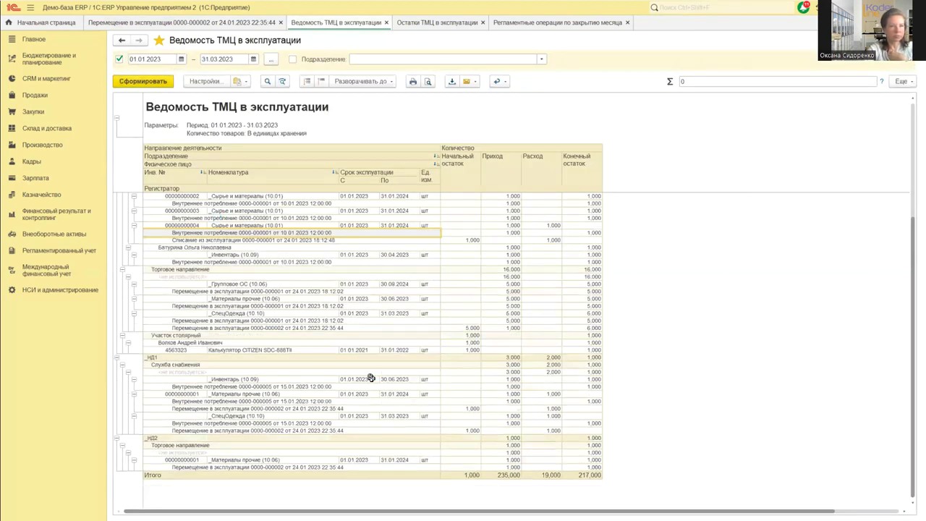
left_click(316, 356)
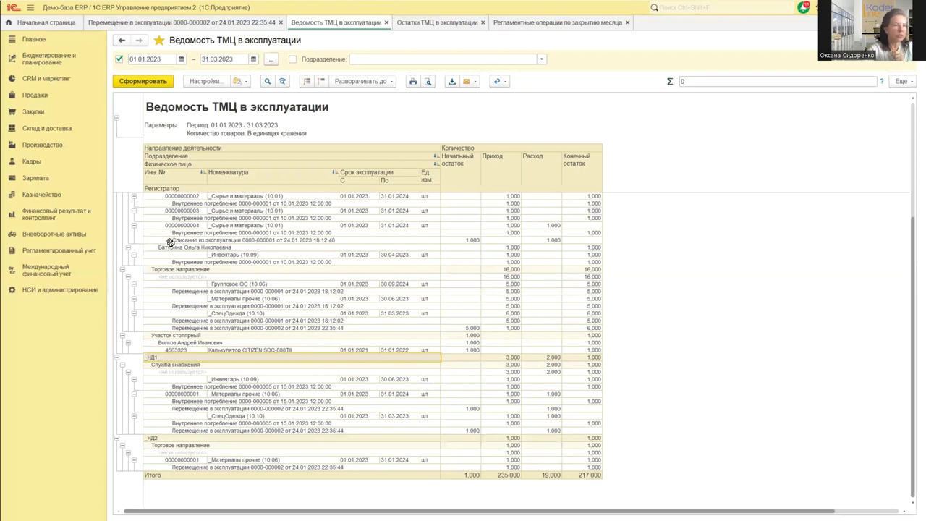
scroll(170, 242, "up", 4)
scroll(170, 242, "up", 2)
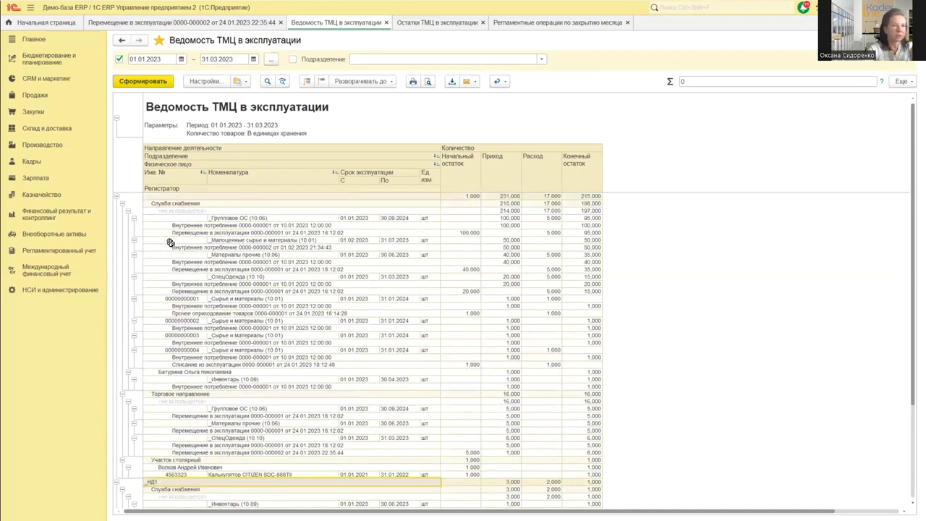
left_click_drag(180, 227, 179, 260)
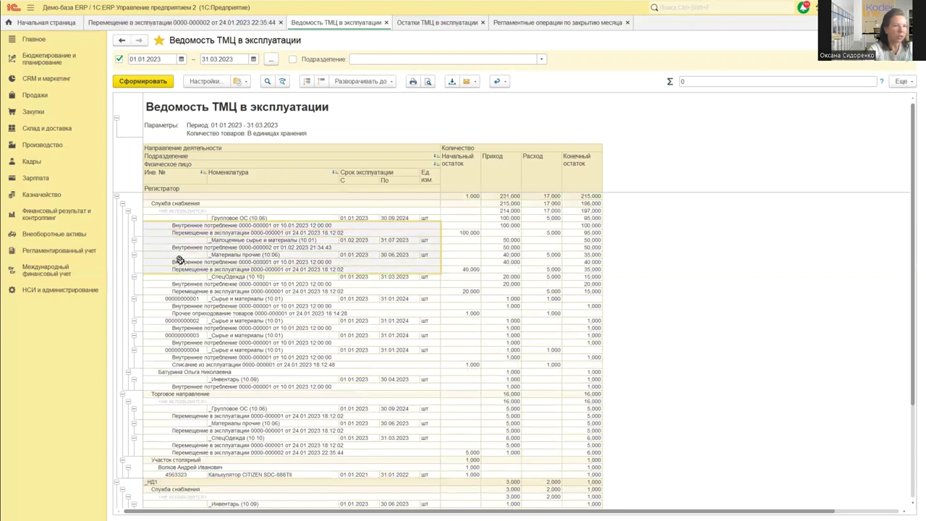
Step: Check the field settings of the Инв. № and Физическое лицо report headers without applying any sorting or filter
left_click(170, 173)
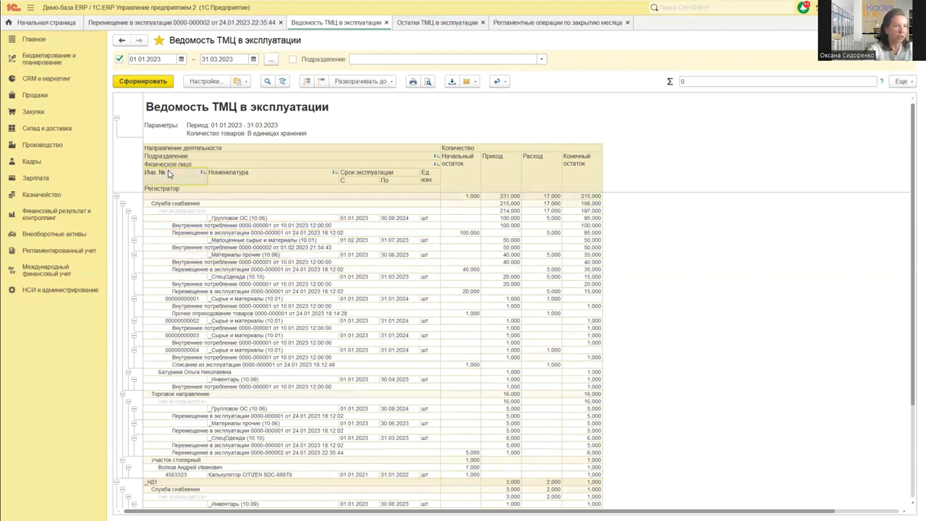
left_click(169, 174)
left_click(474, 59)
left_click(166, 163)
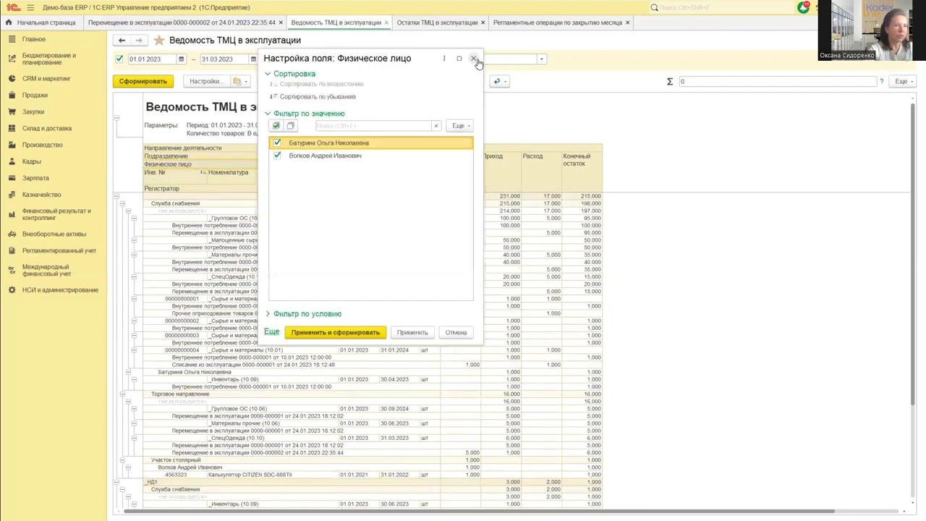
left_click(474, 59)
Step: Examine the Торговое направление rows under _НД2 in the report, and switch to the presentation slides
scroll(221, 427, "down", 6)
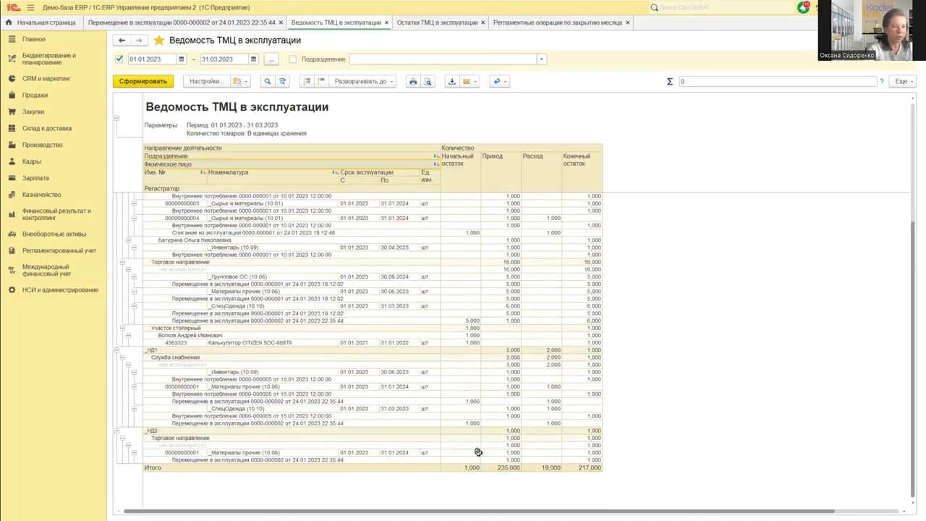
left_click_drag(152, 434, 587, 458)
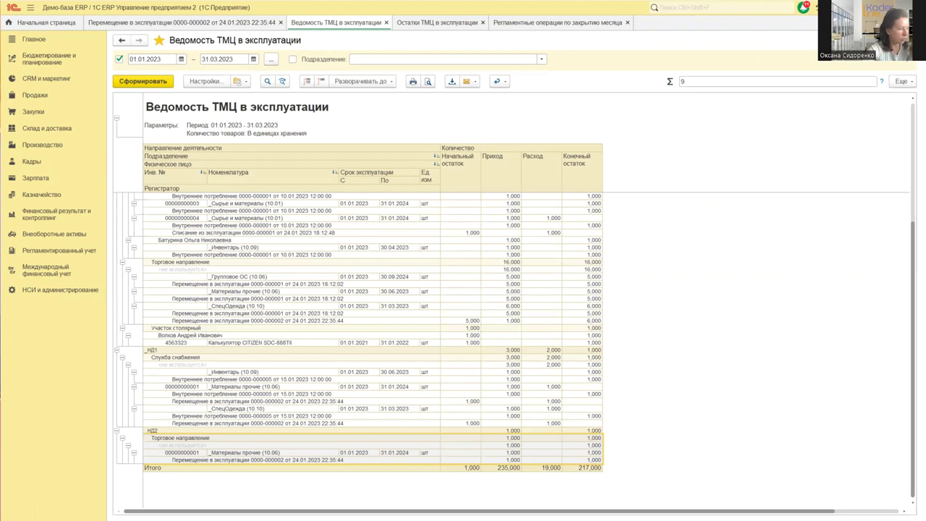
key("alt+Tab")
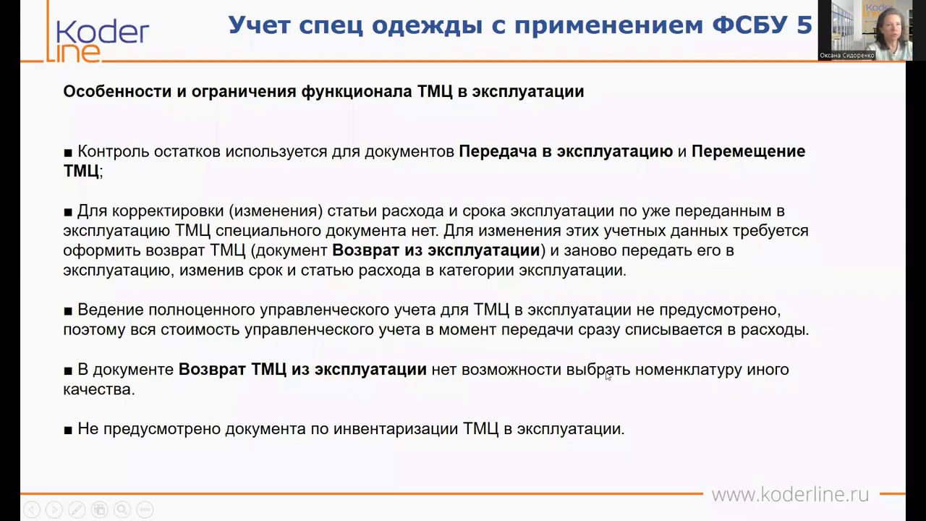